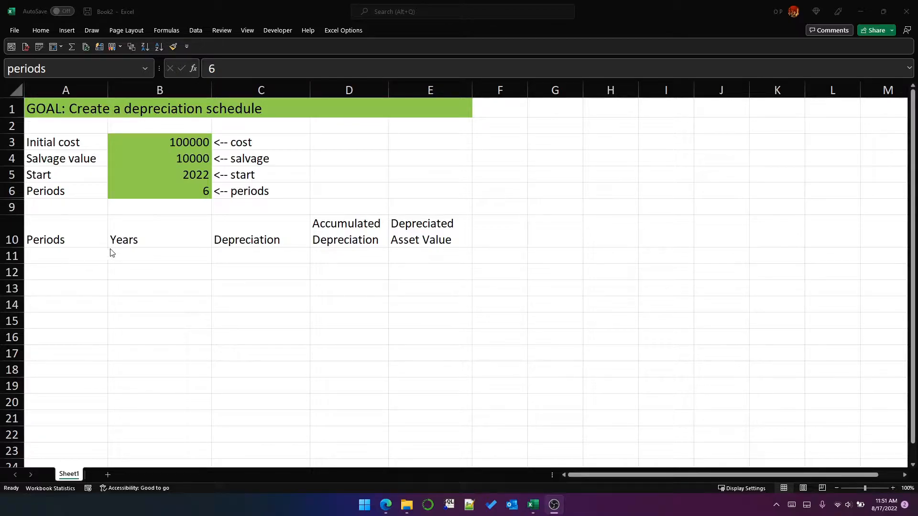
Step: Examine the named input cells for initial cost, salvage value, start year and periods in B3:B6
click(189, 143)
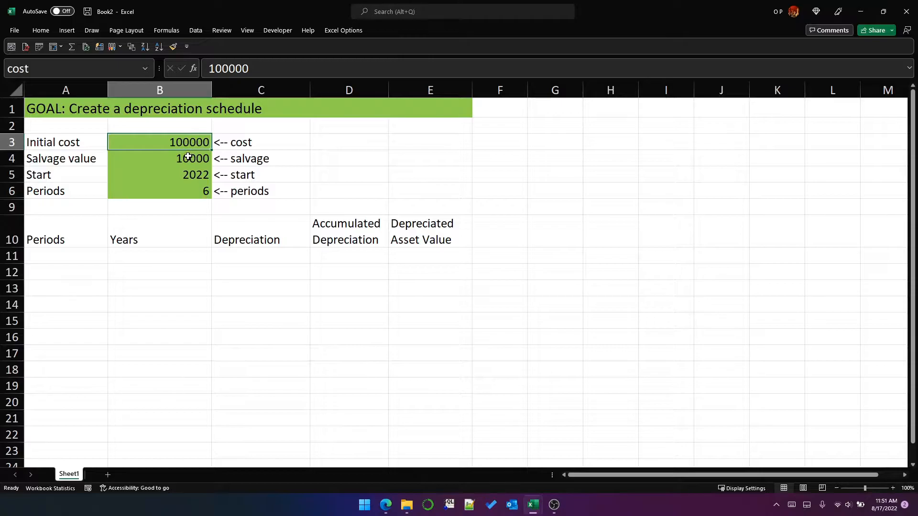
click(187, 159)
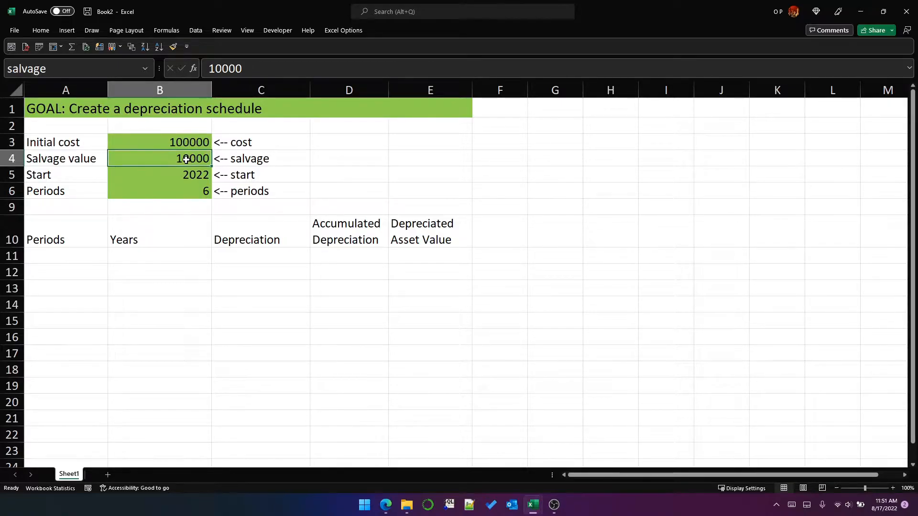
click(186, 173)
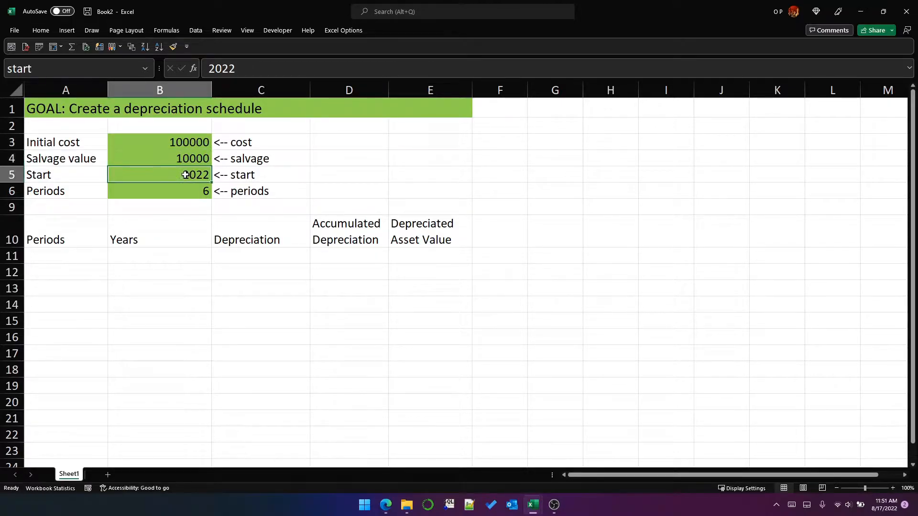
click(186, 194)
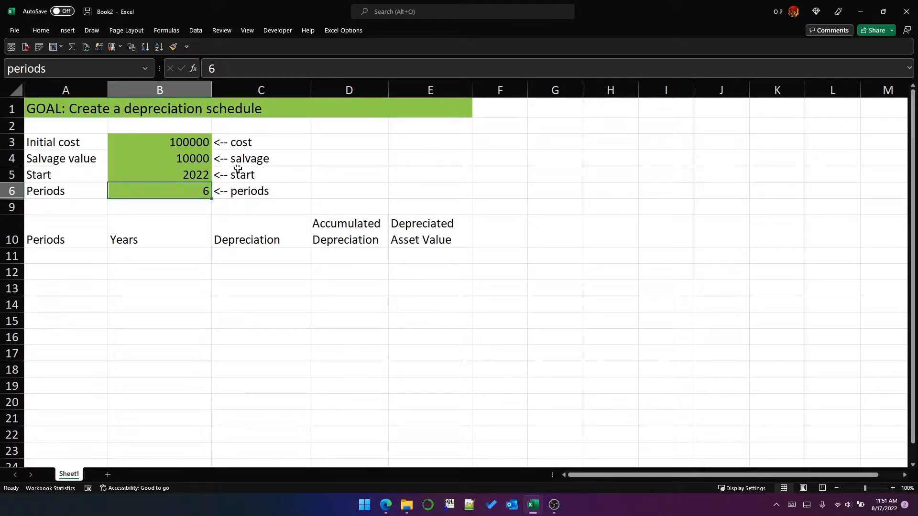
click(177, 143)
click(182, 158)
click(181, 178)
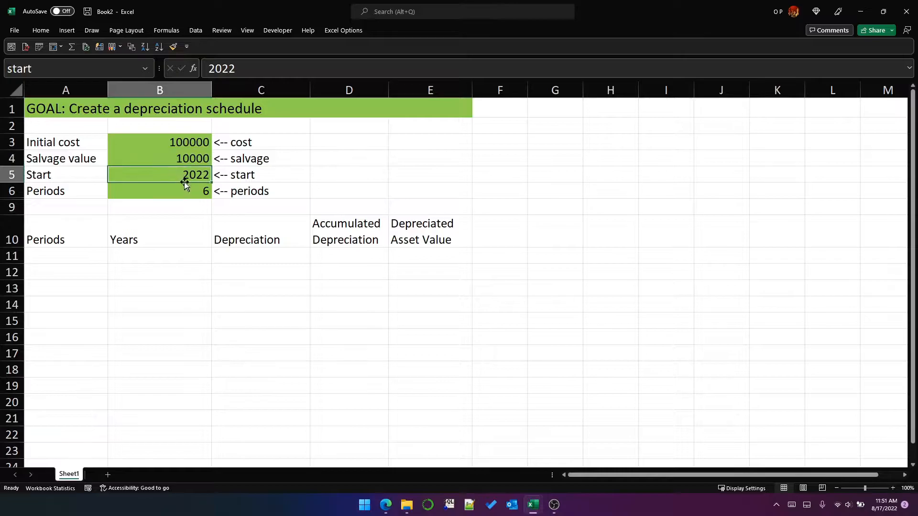
click(191, 191)
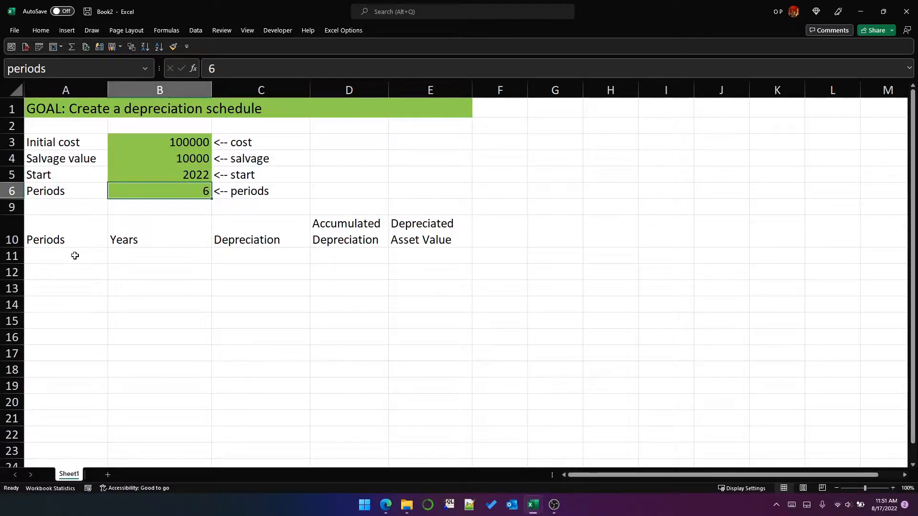
Step: Enter the formula =SEQUENCE(periods+1,,0) in A11 to generate the period numbers starting from 0
click(59, 255)
text(=seq)
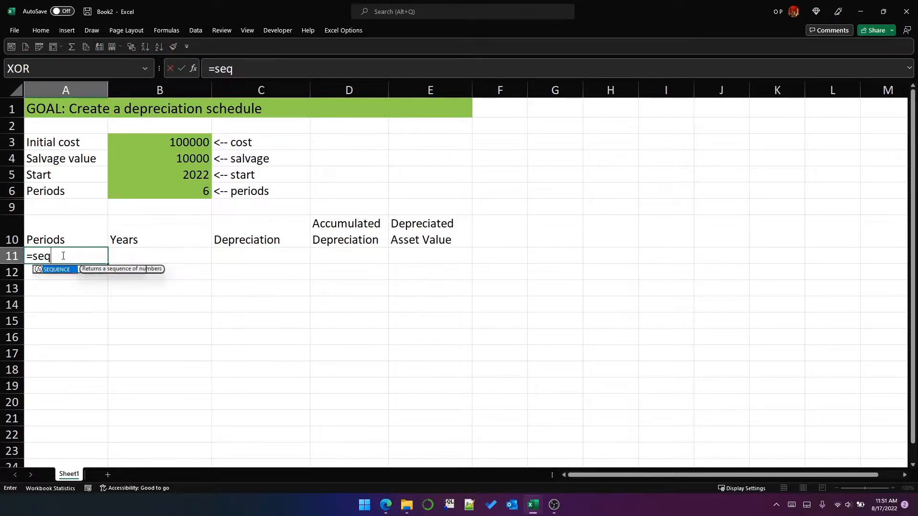
key(Tab)
text(p)
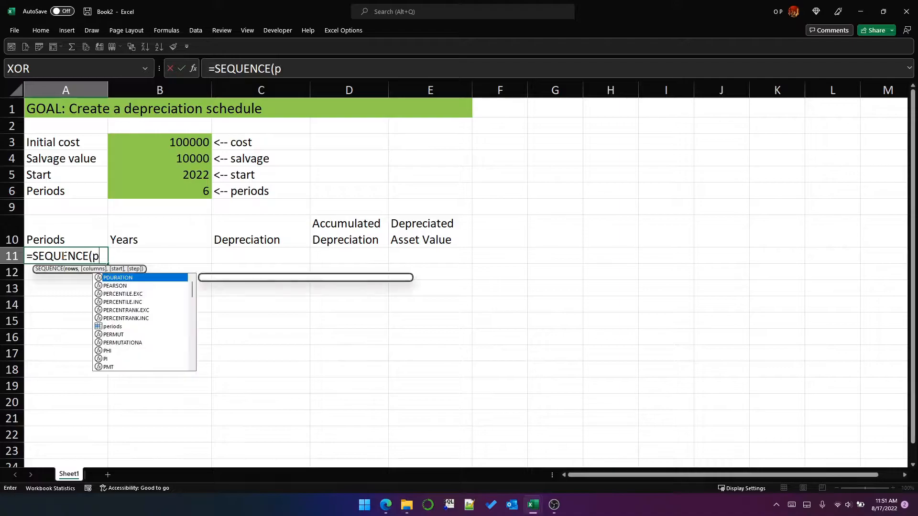
text(eriods)
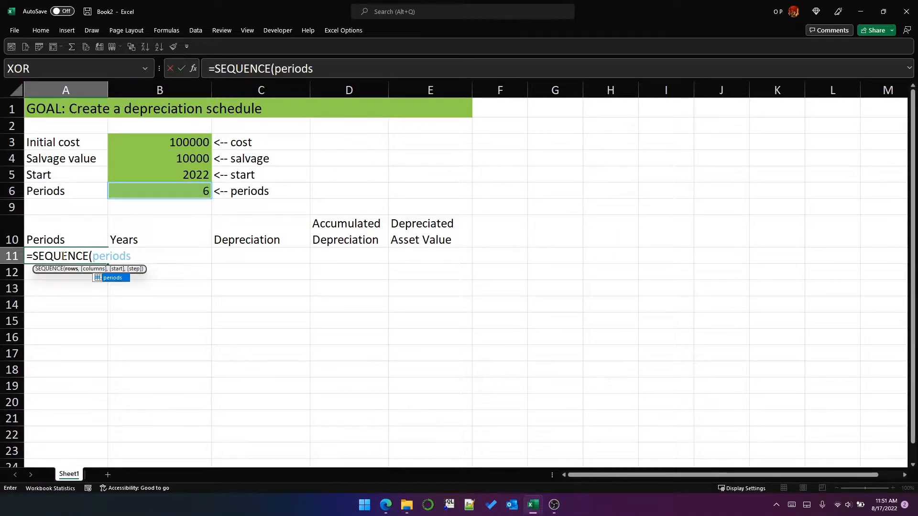
text(+1)
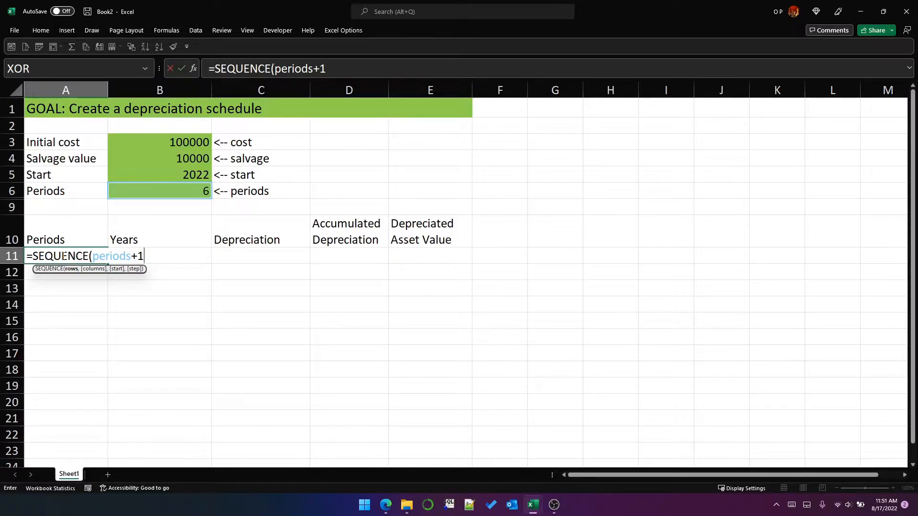
text(,,0)
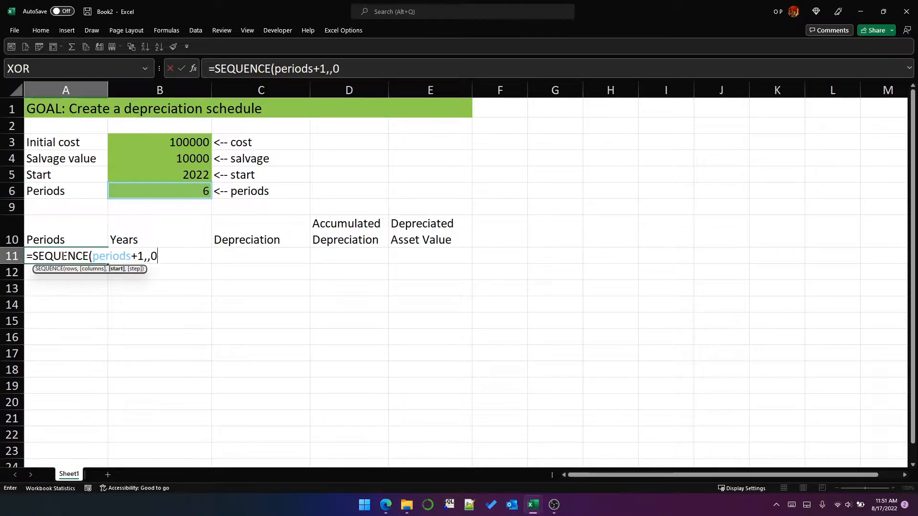
text())
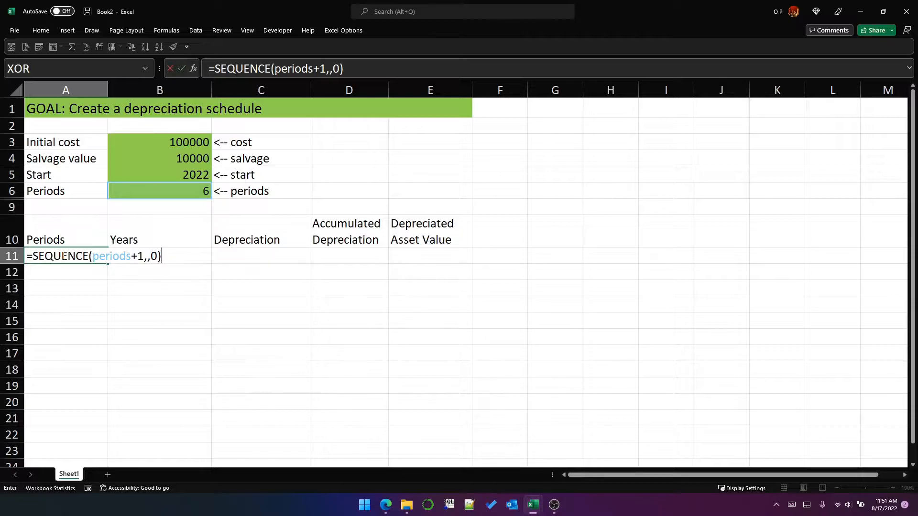
key(Return)
click(63, 256)
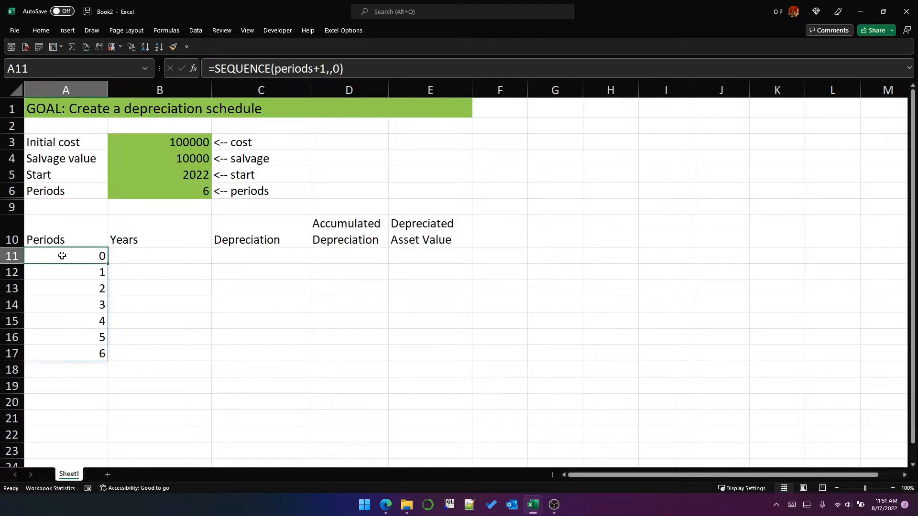
Step: Enter the formula =start+A11# in B11 to fill the Years column
key(Right)
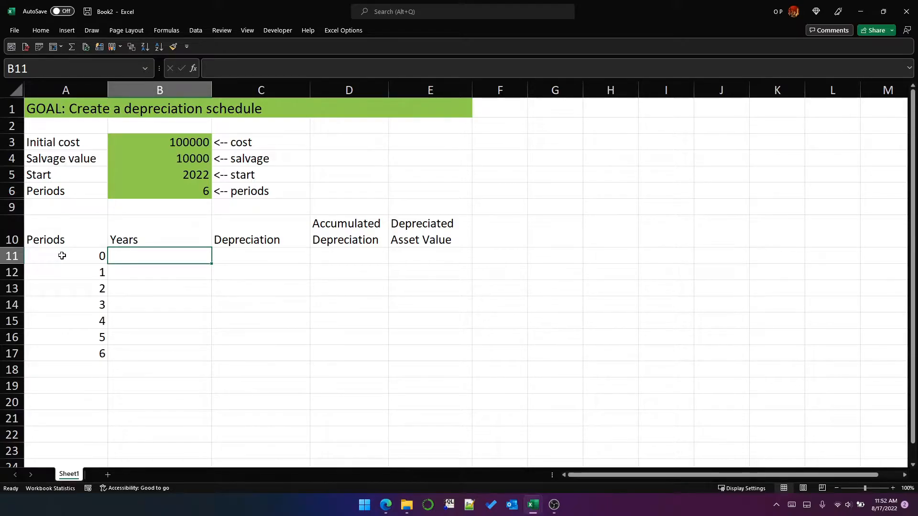
text(=)
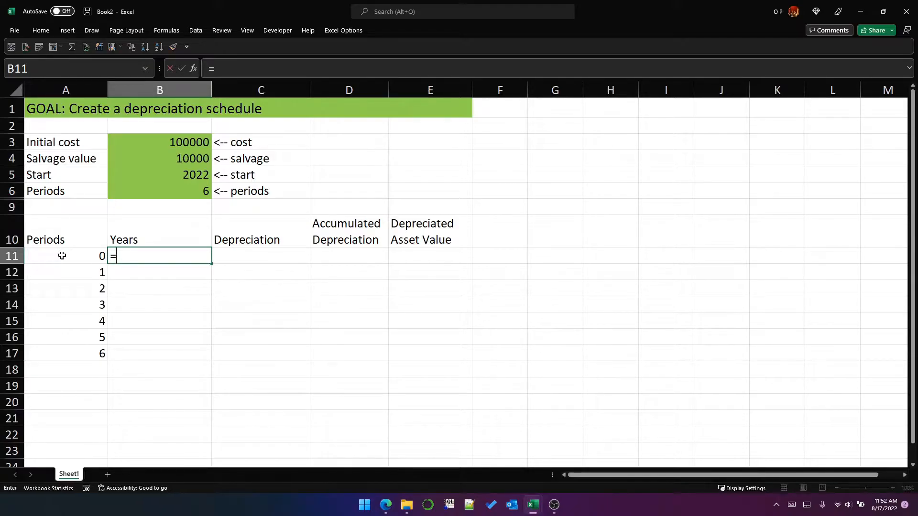
text(start)
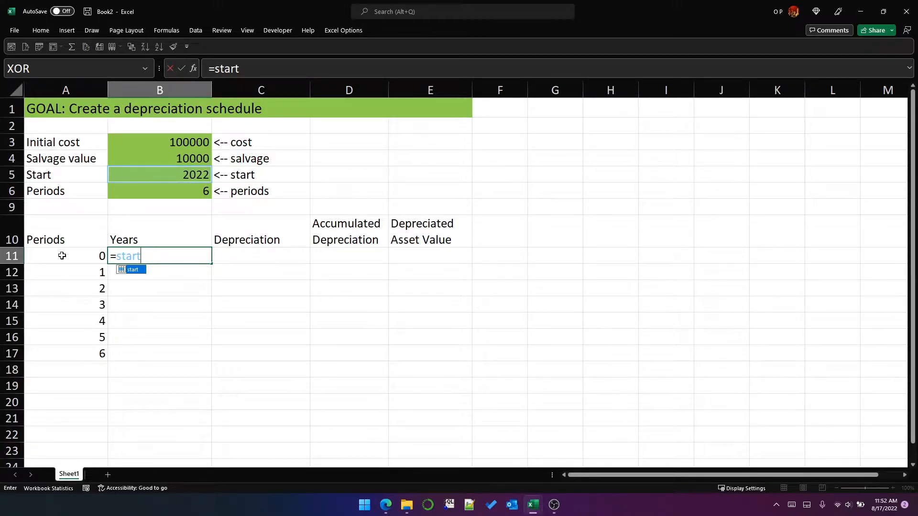
text(+)
click(62, 255)
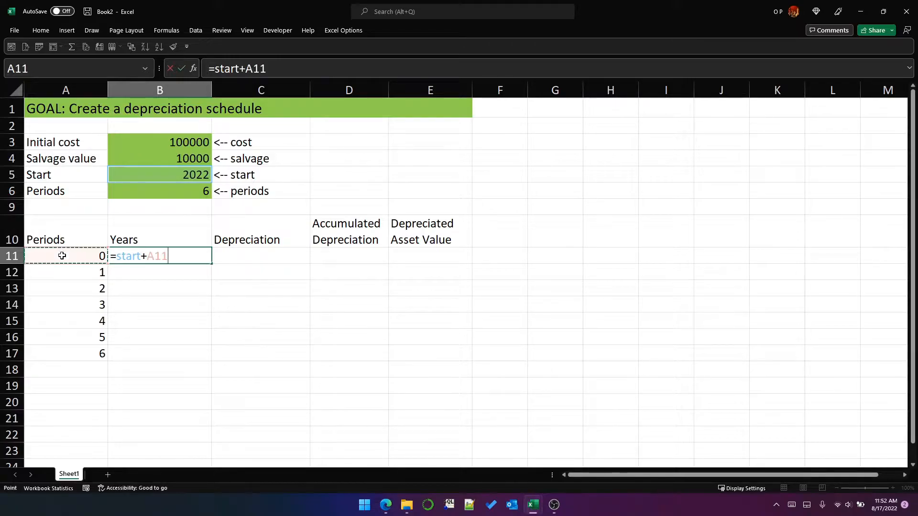
text(#)
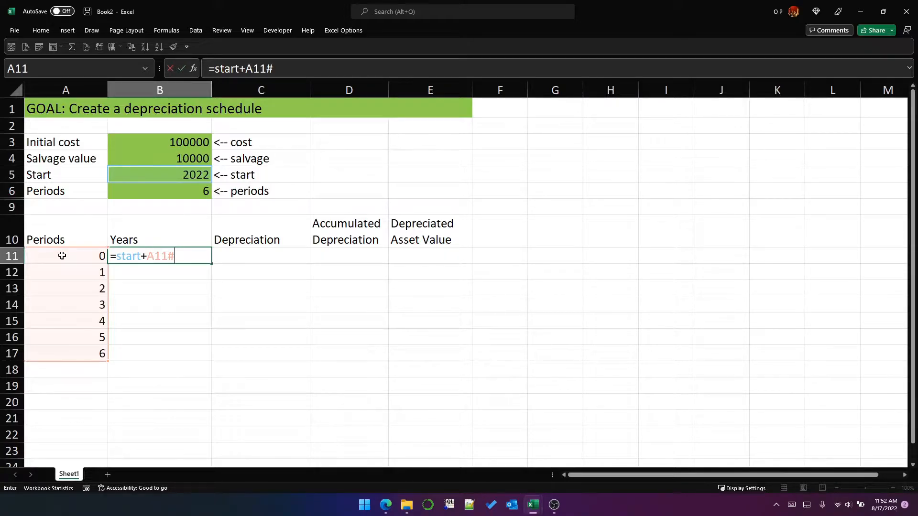
key(Return)
Step: Enter =IF(A11#=0,0,SLN(cost,salvage,periods)) in C11 to calculate straight-line depreciation for every period
key(Up)
key(Right)
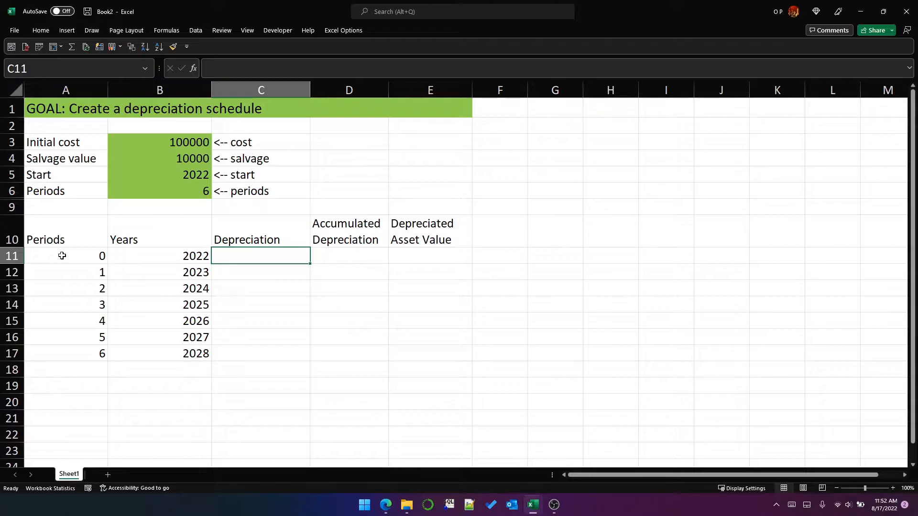
text(=if()
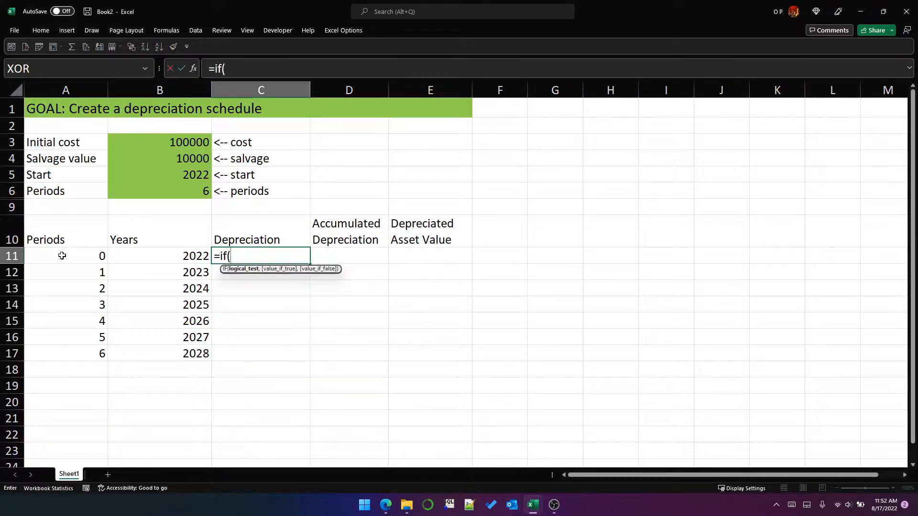
click(62, 256)
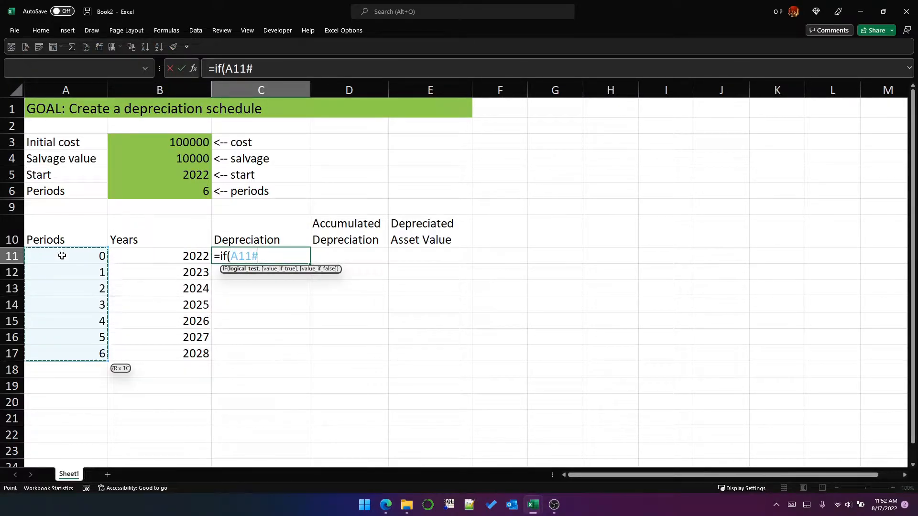
text(=0,)
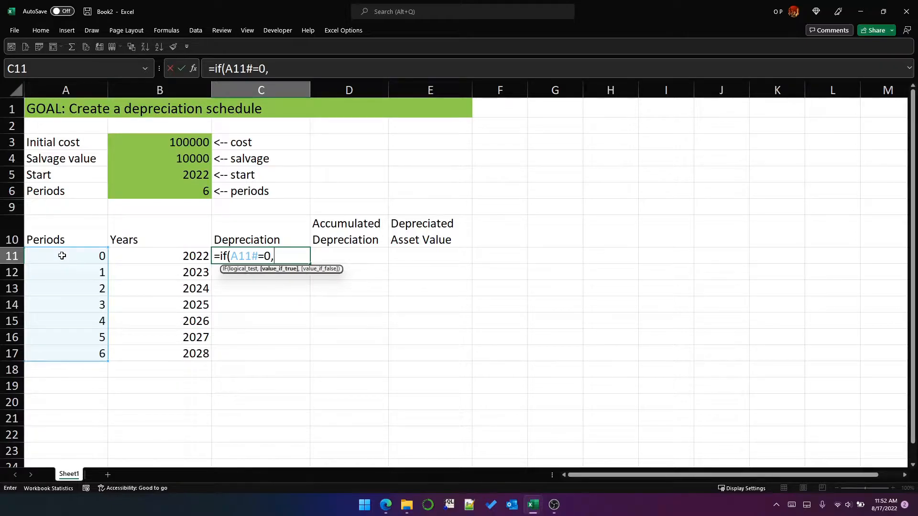
text(0,sln)
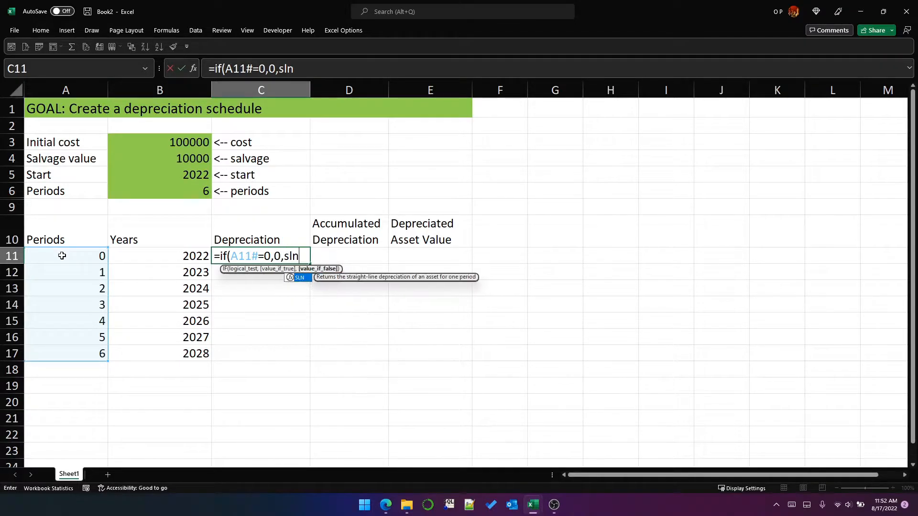
text((co)
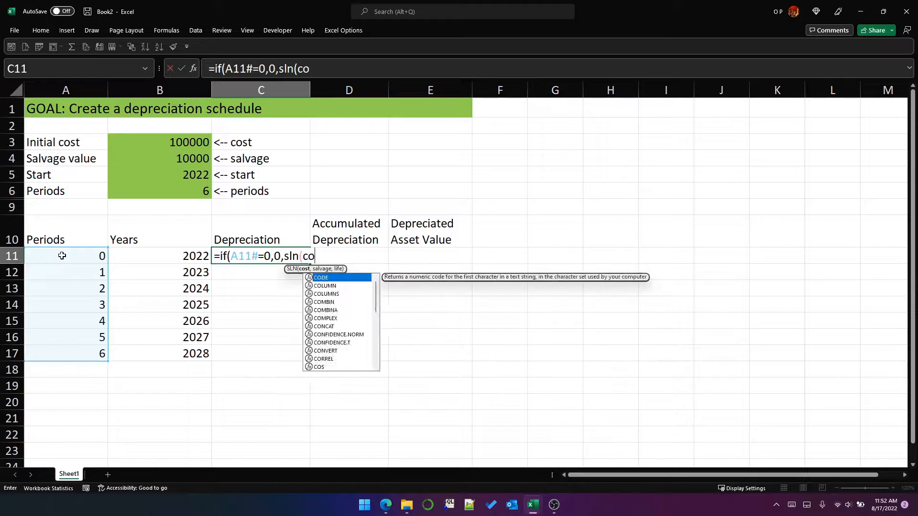
text(st,salvage)
key(BackSpace)
key(Tab)
text(,p)
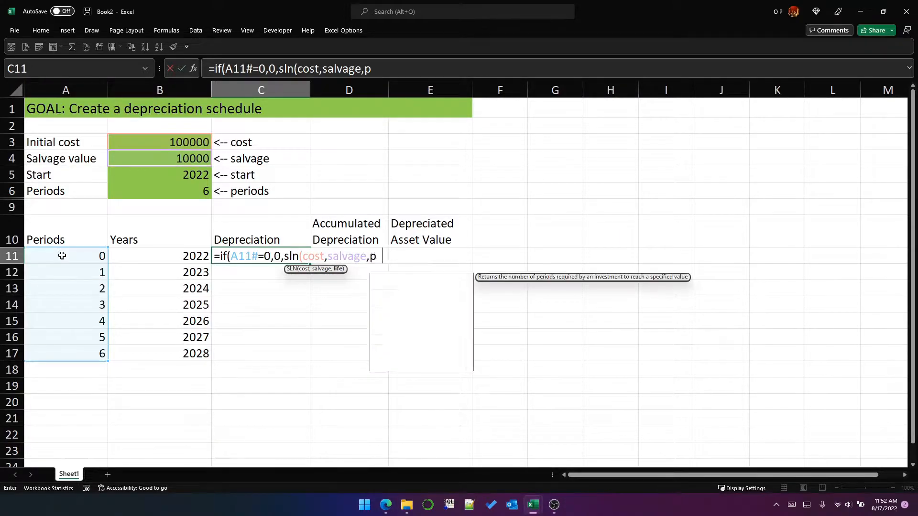
text(eriods))
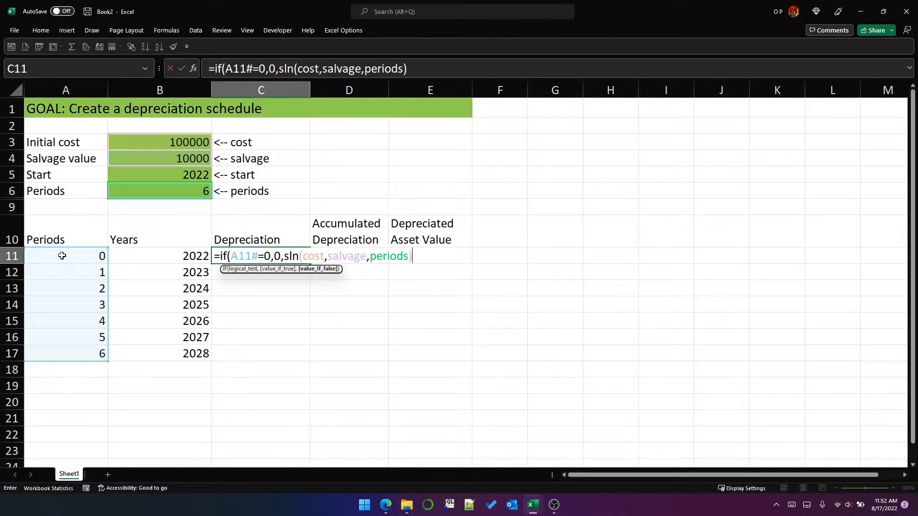
text())
key(Return)
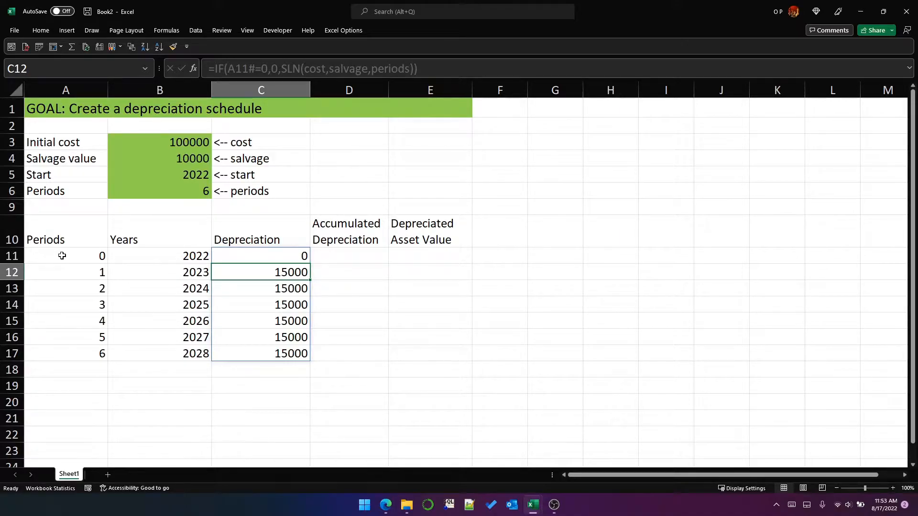
Step: Examine the yearly amounts down the Depreciation column in C11:C17
click(337, 258)
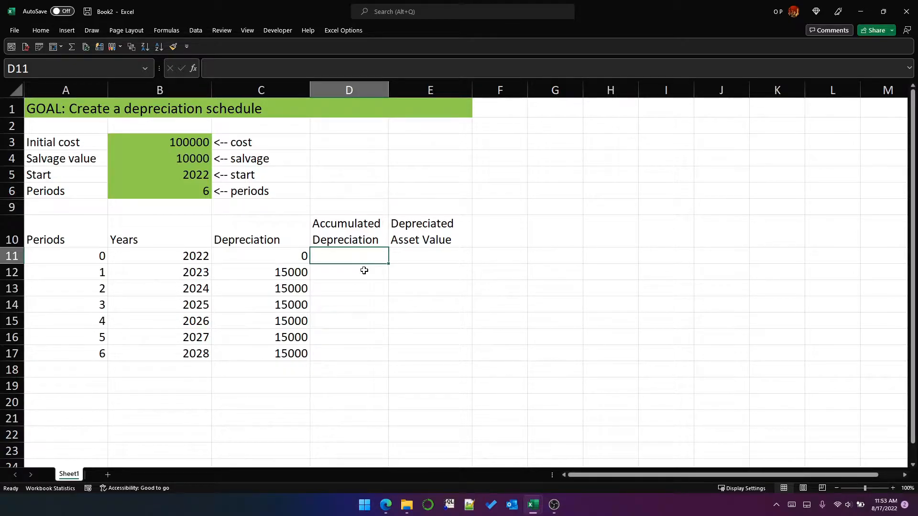
key(Left)
key(Down)
key(Down)
key(Down)
key(Down)
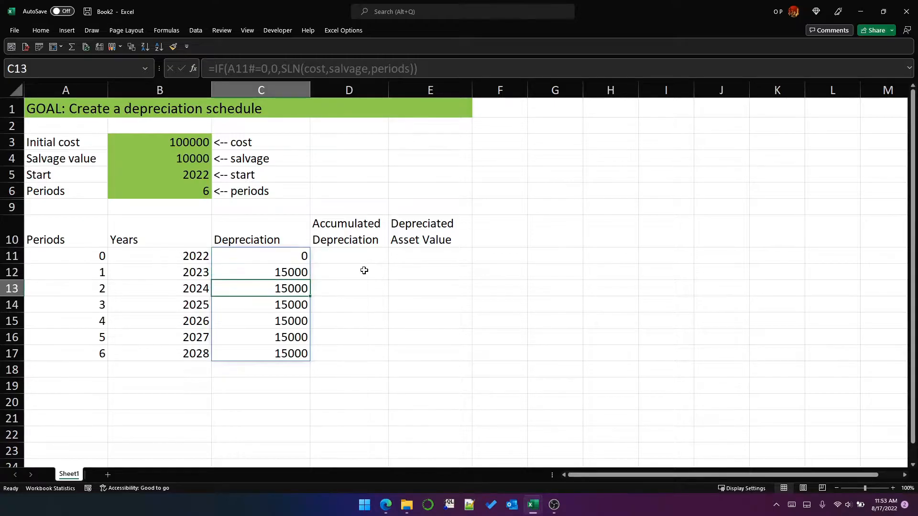
key(Down)
key(Down)
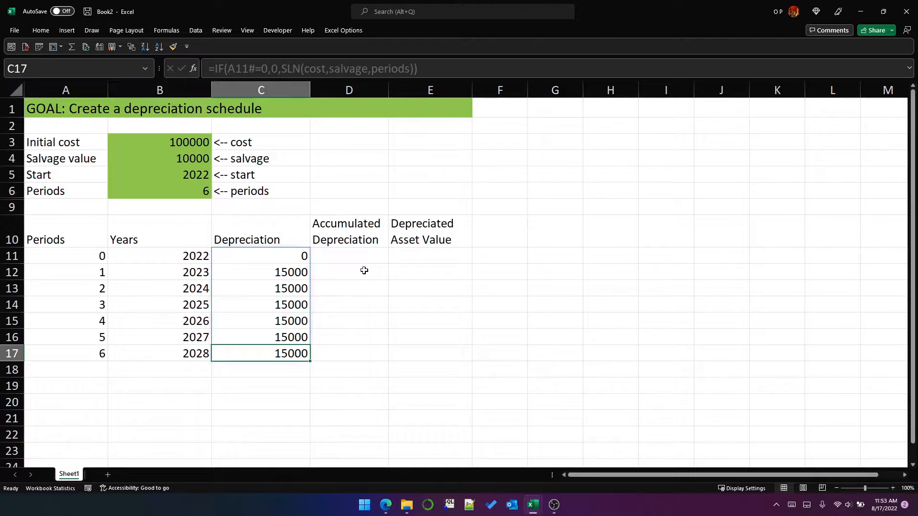
key(Up)
key(Up)
Step: Enter =SCAN(0,C11#,LAMBDA(a,b,a+b)) in D11 to fill the Accumulated Depreciation column with running totals
key(Right)
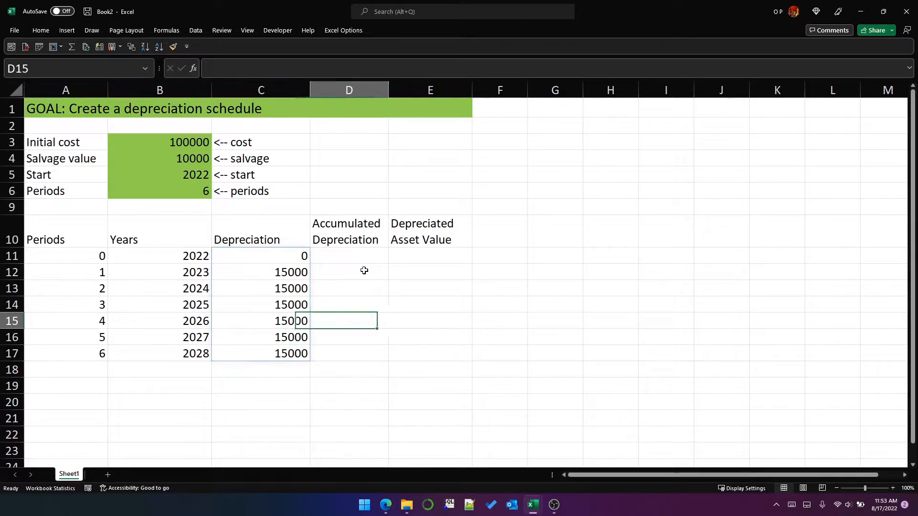
key(Up)
key(Up)
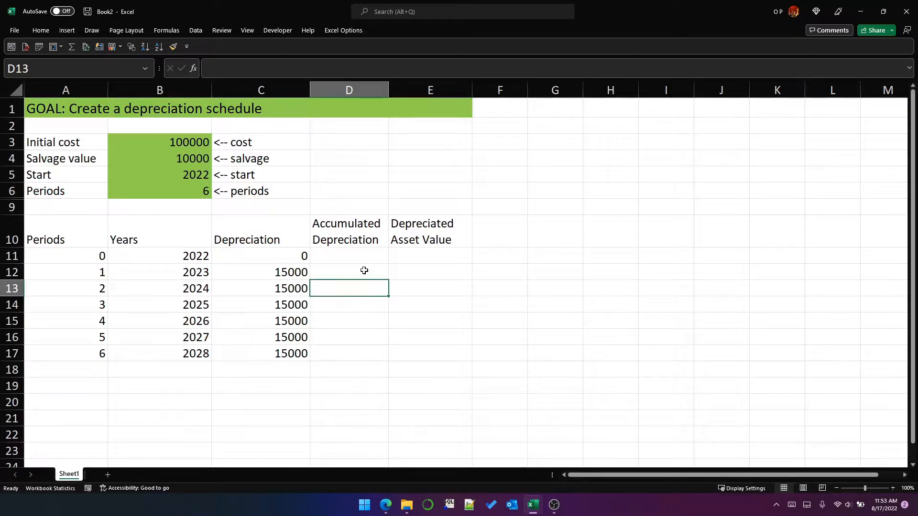
key(Up)
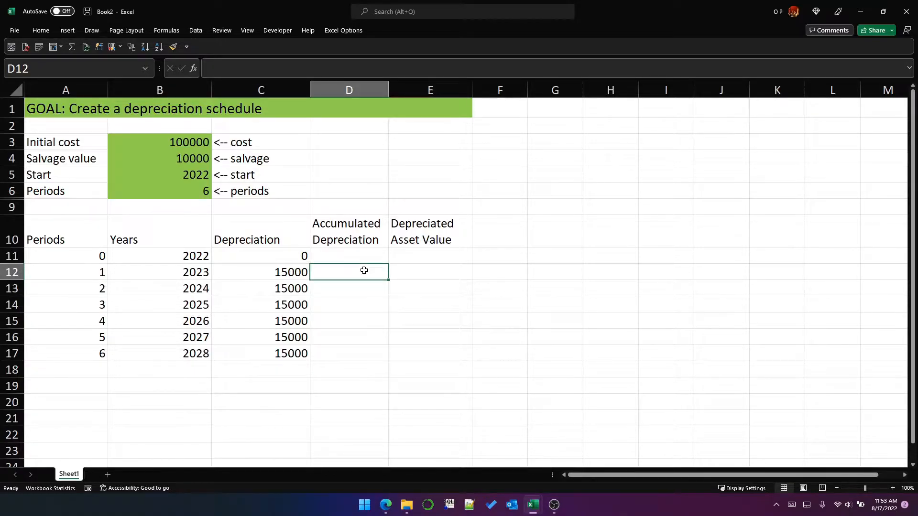
key(Up)
text(=)
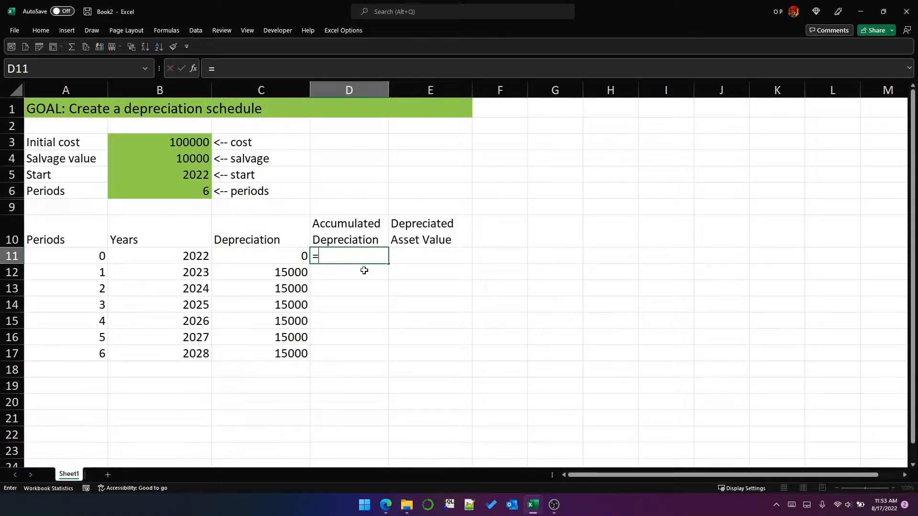
text(sca)
key(Tab)
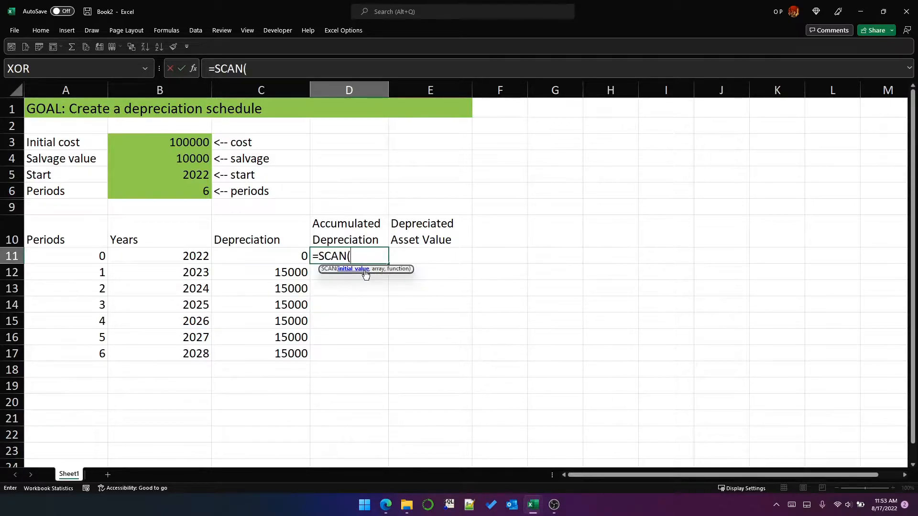
text(0,)
key(Left)
key(ctrl+shift+Down)
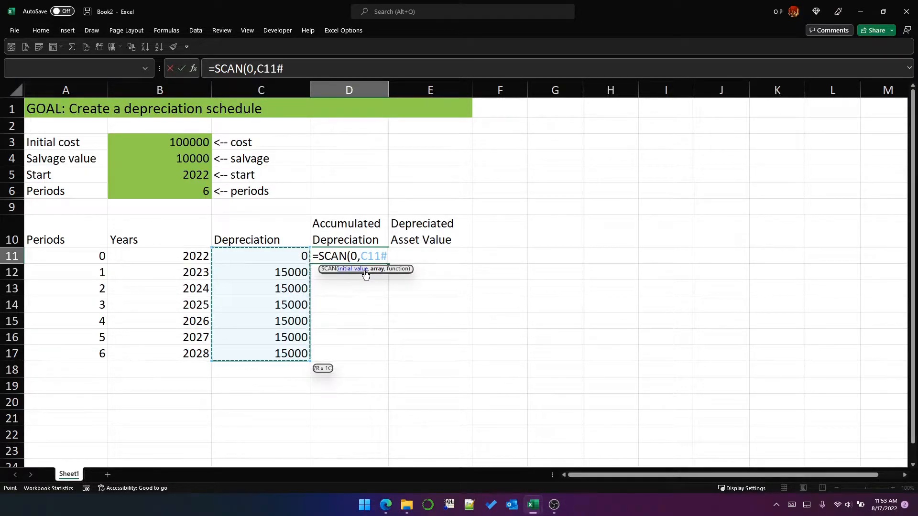
text(,)
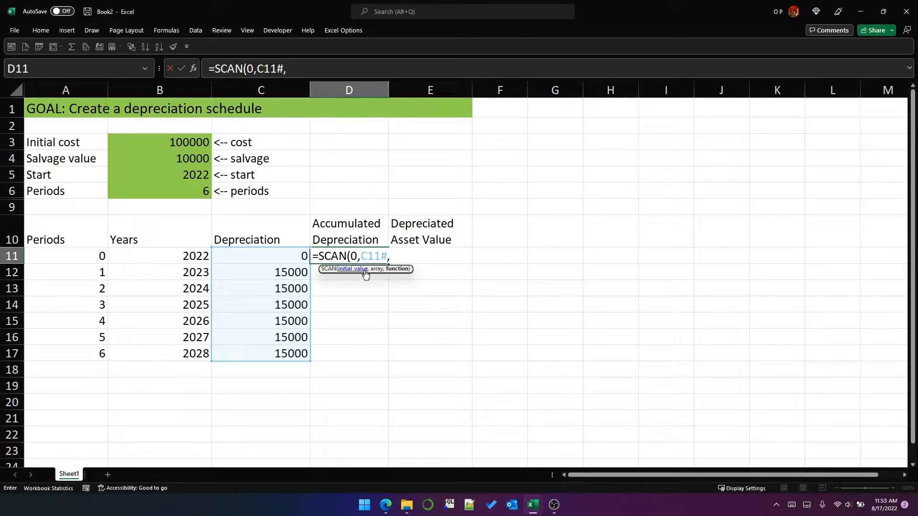
text(LAMBDA()
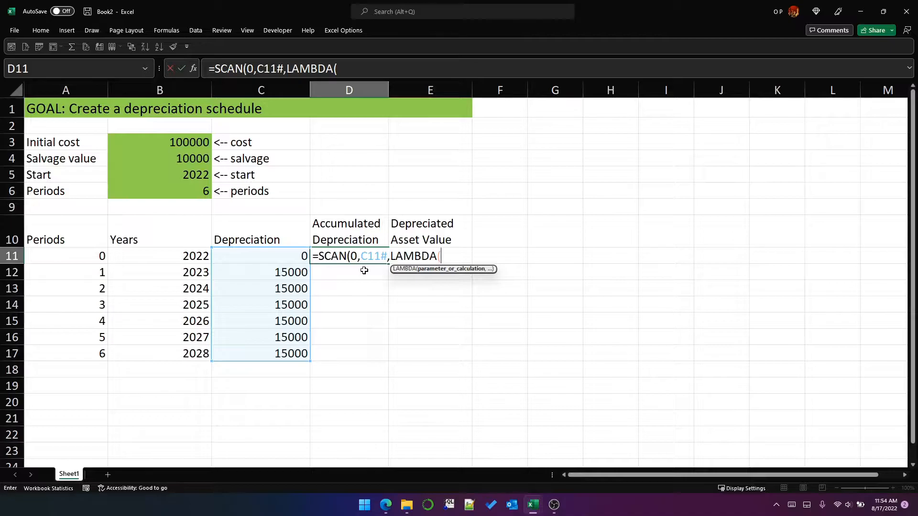
text(a,b,)
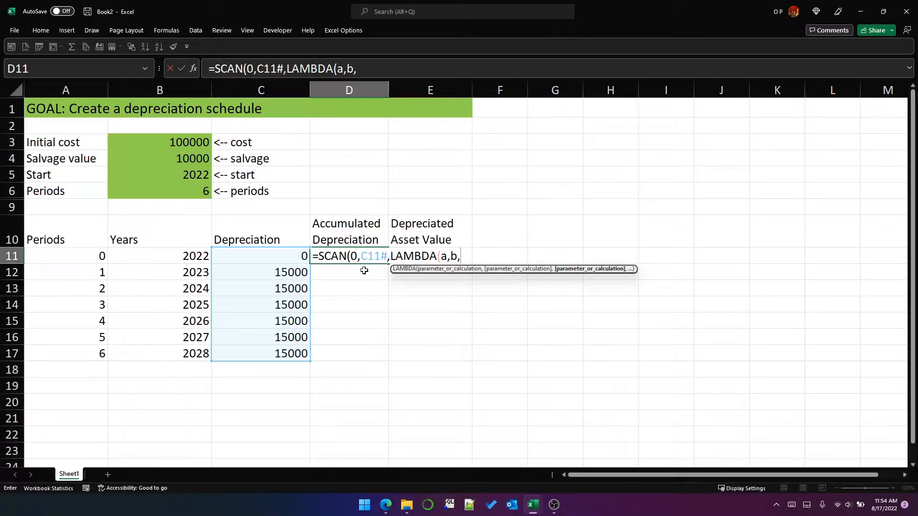
text(a+b)))
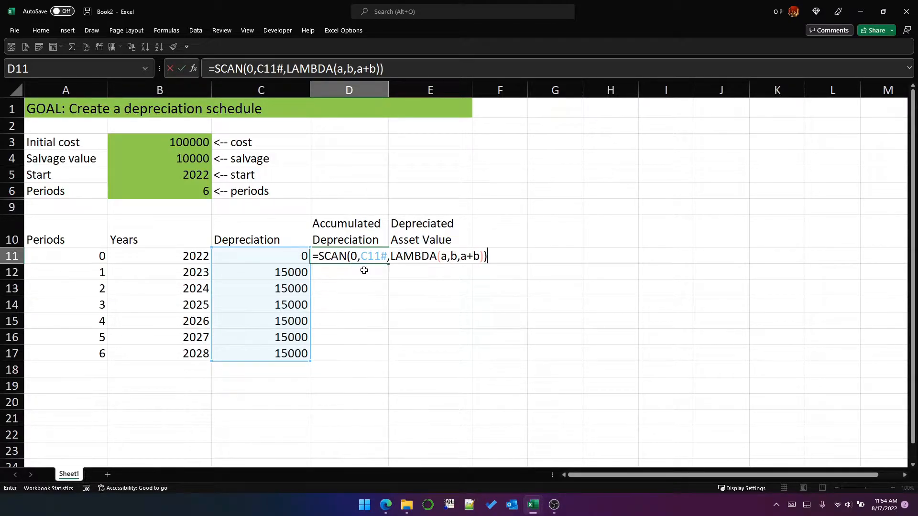
key(Return)
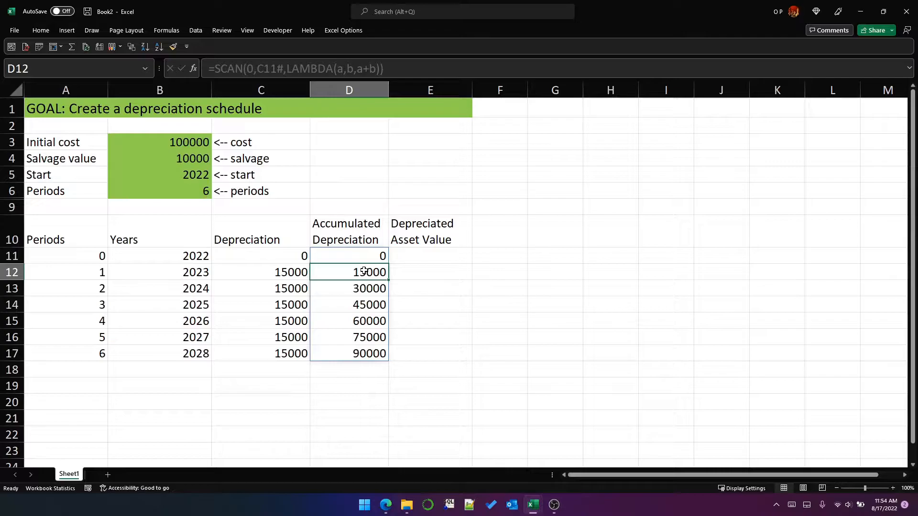
Step: Compare the Depreciation column with the running totals in the Accumulated Depreciation column down to row 17
key(Left)
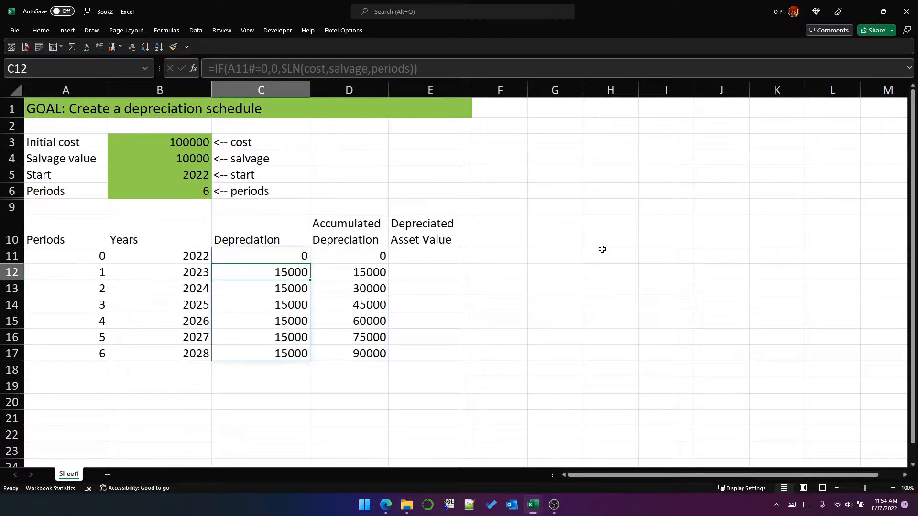
key(Right)
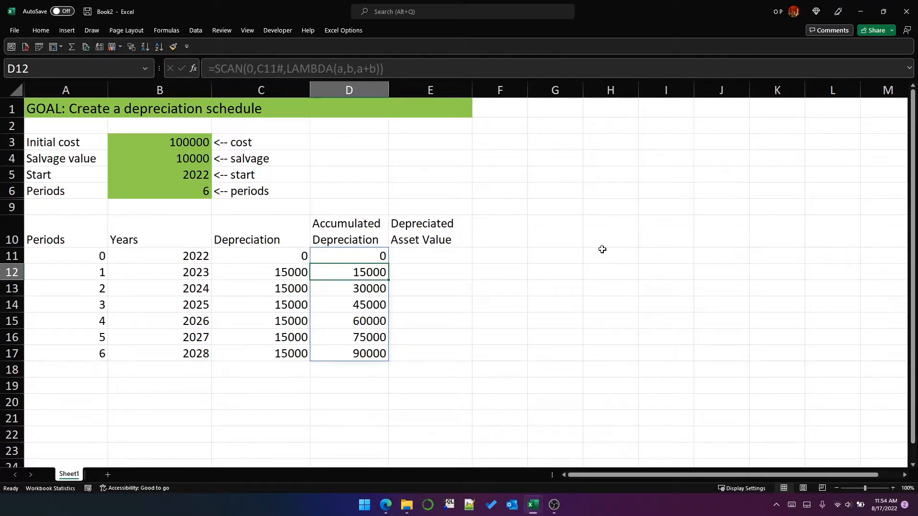
key(Down)
key(Down)
key(Down)
key(Down)
key(Down)
key(Right)
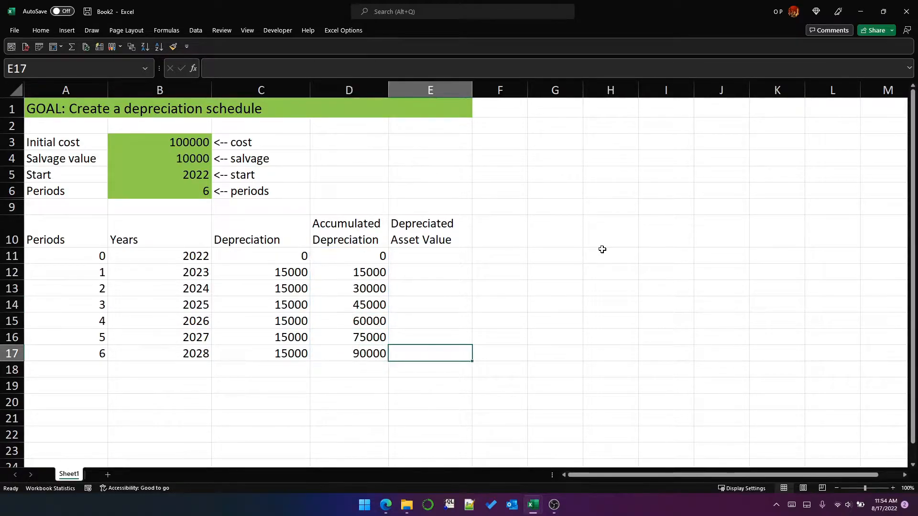
key(Left)
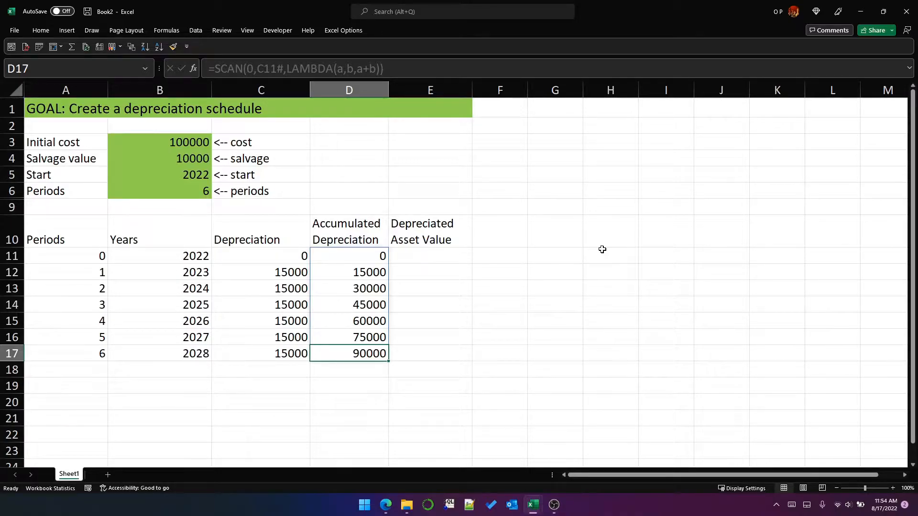
key(Right)
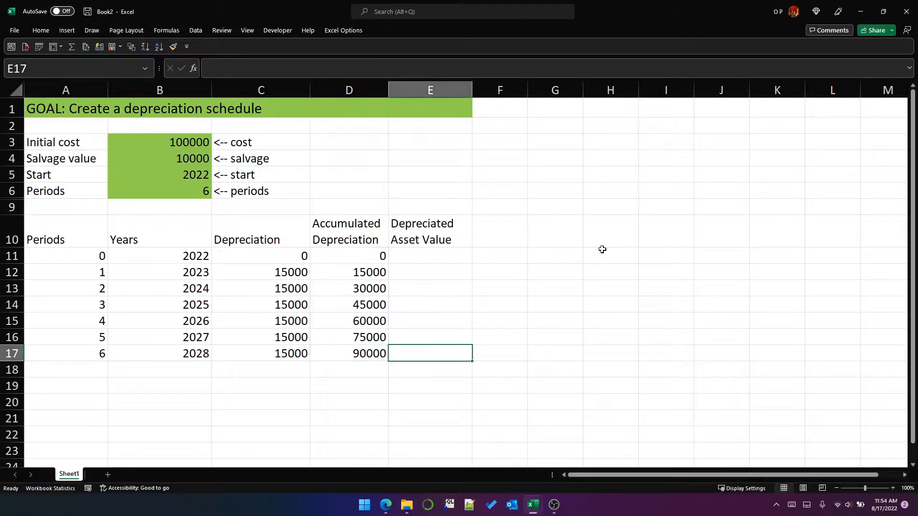
Step: Enter the formula =cost-D11# in E11 to fill the Depreciated Asset Value column
key(ctrl+Up)
key(Down)
text(=)
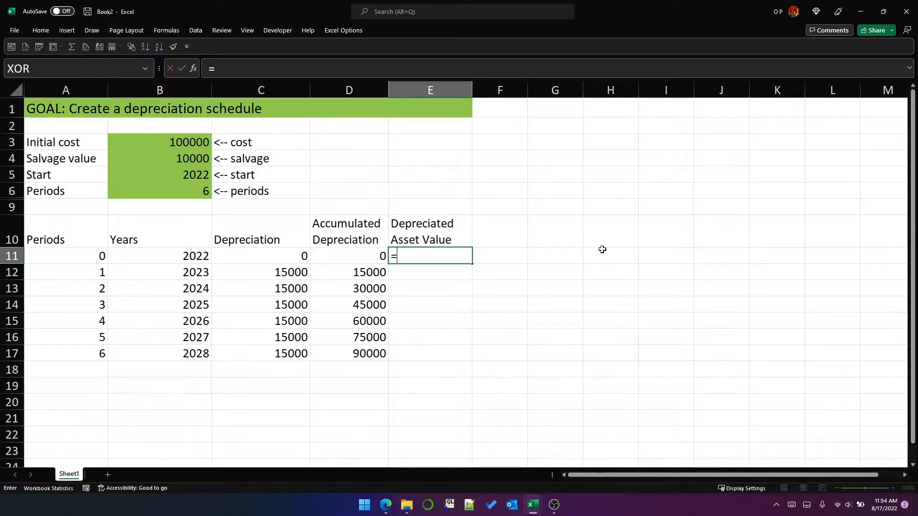
text(c)
text(-)
key(Left)
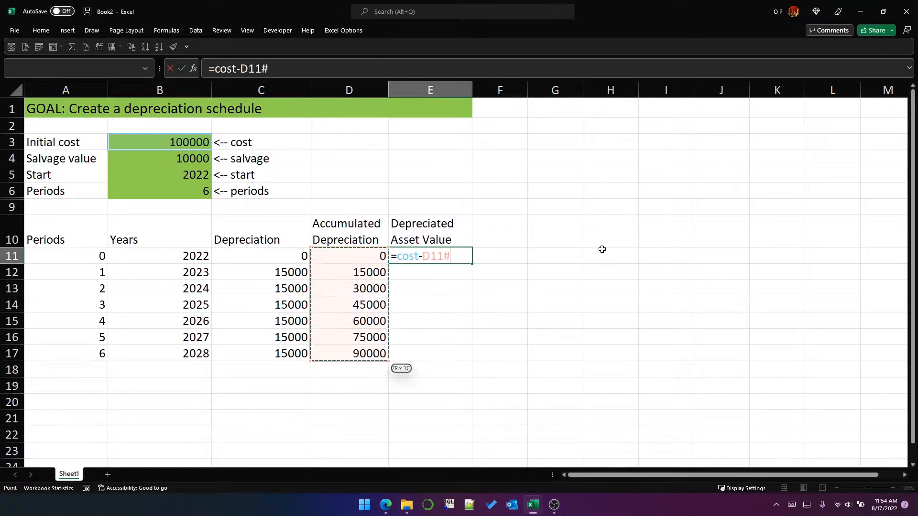
key(Return)
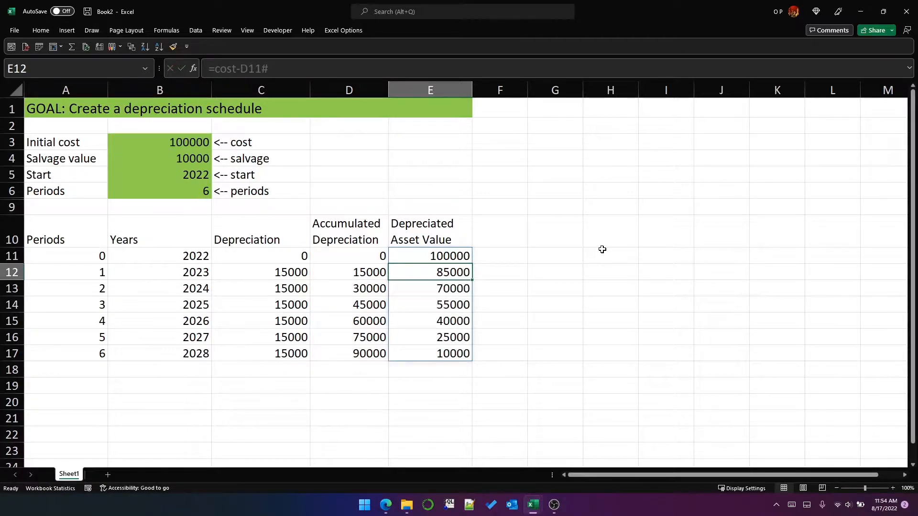
Step: Review the Depreciated Asset Value column down to E17 and the schedule's final row across columns A to E
key(Down)
key(Down)
key(Down)
key(Down)
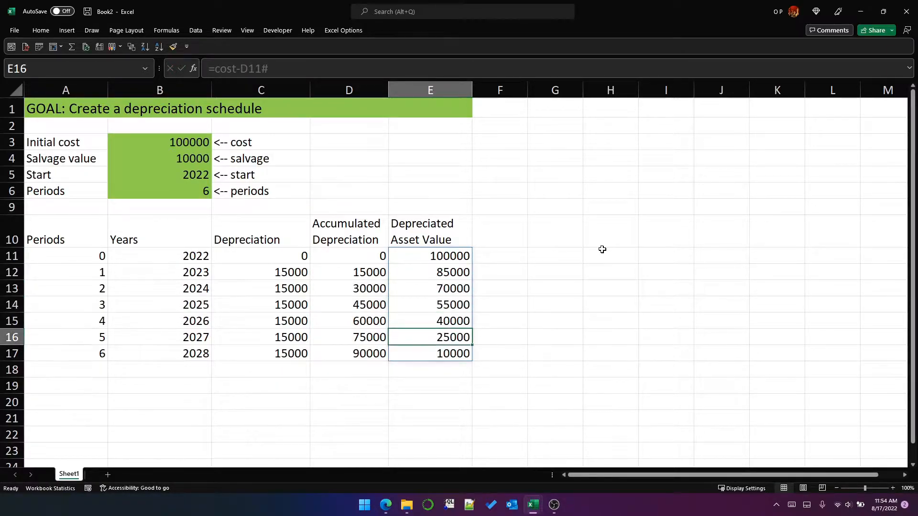
key(Down)
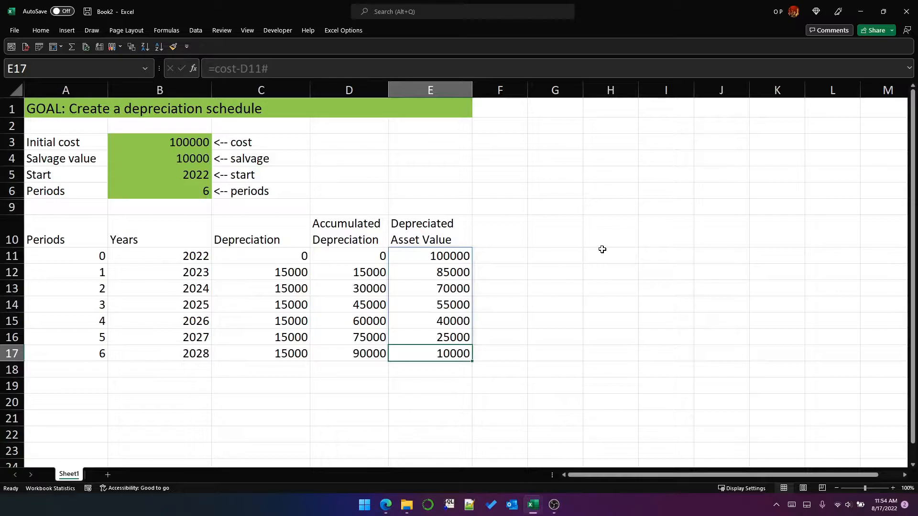
key(Left)
key(Left)
key(Left)
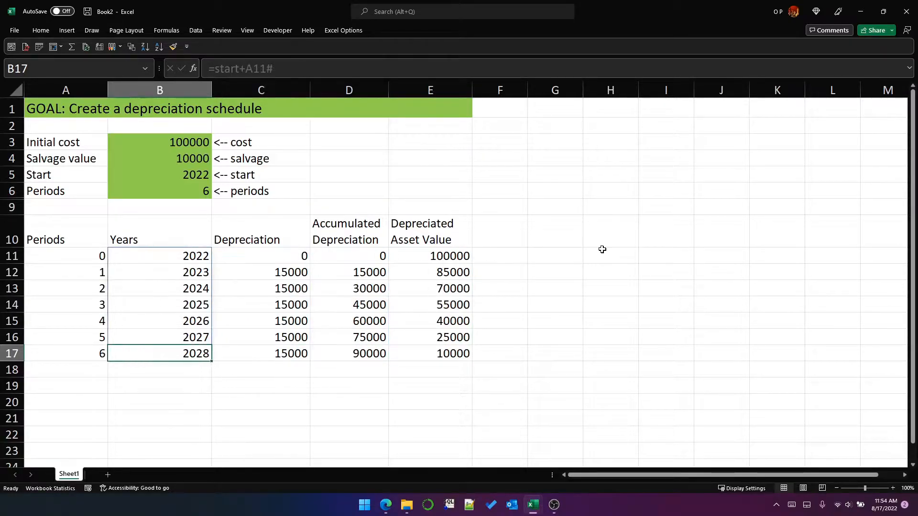
key(Left)
key(Right)
key(Right)
key(Right)
key(Right)
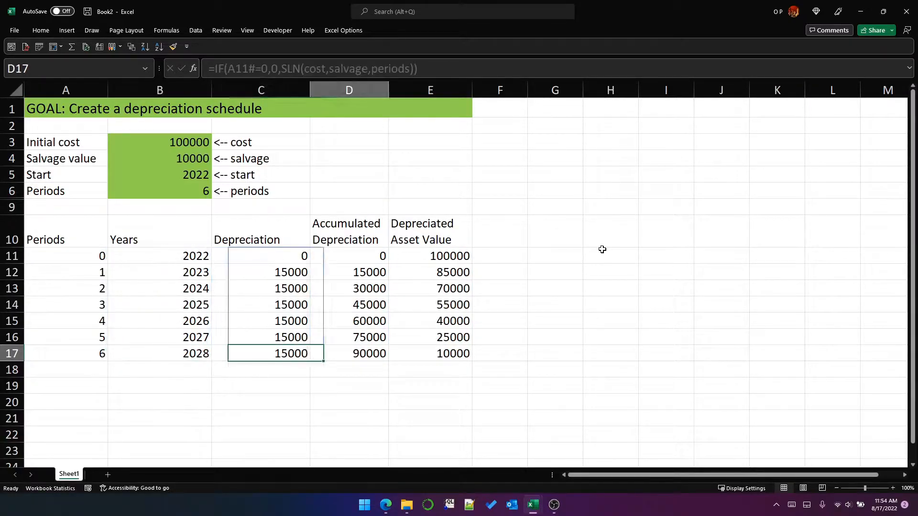
key(Left)
key(Left)
key(Left)
key(Left)
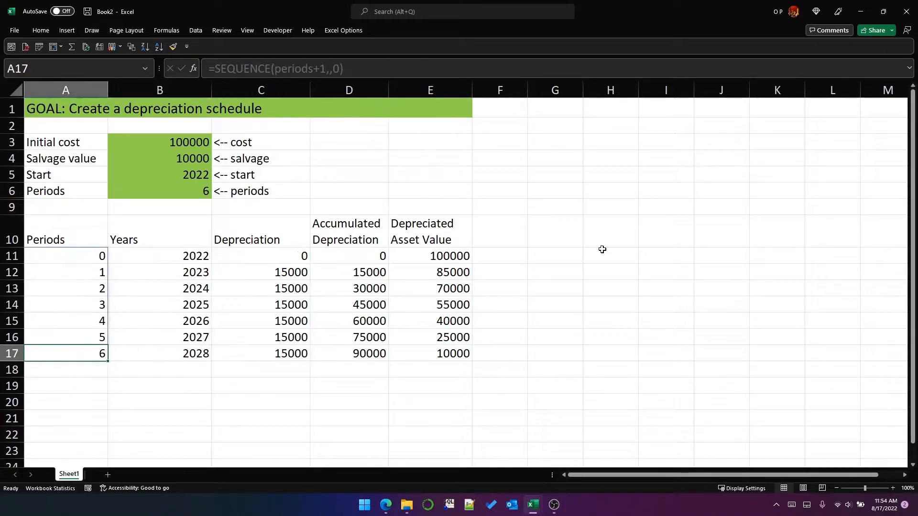
Step: Test the schedule with the number of periods in B6 set to 8 and to 9
click(196, 195)
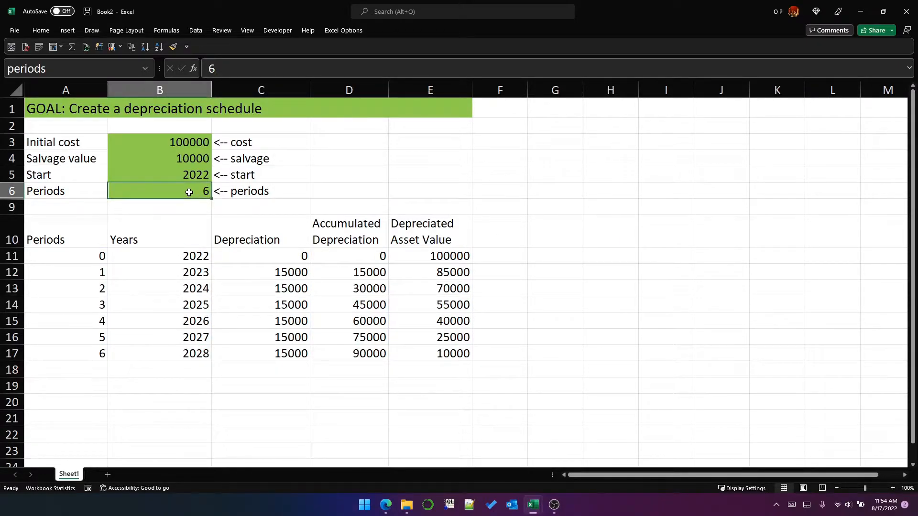
text(8)
key(Return)
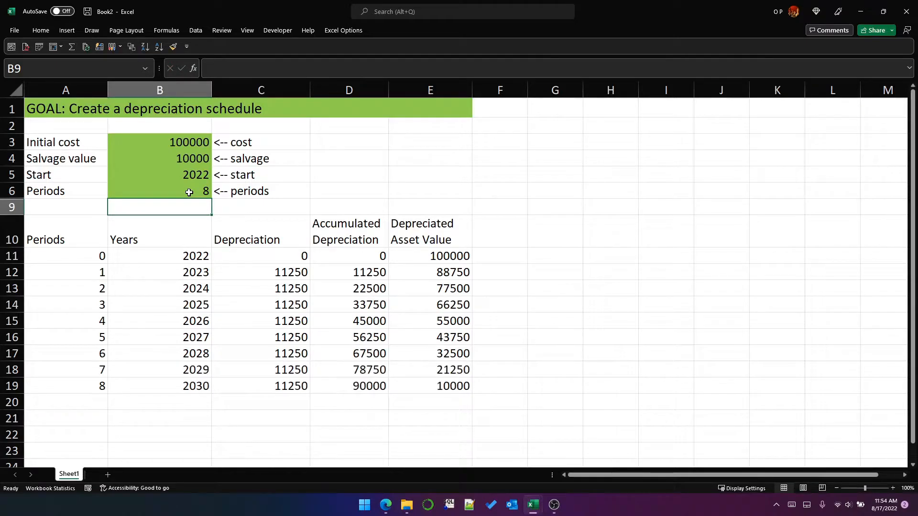
key(Up)
text(9)
key(Return)
Step: Set the salvage value in B4 to 0 to test how the schedule responds
key(Up)
key(Up)
key(Up)
key(F2)
key(BackSpace)
key(BackSpace)
key(BackSpace)
key(BackSpace)
key(BackSpace)
text(0)
key(Return)
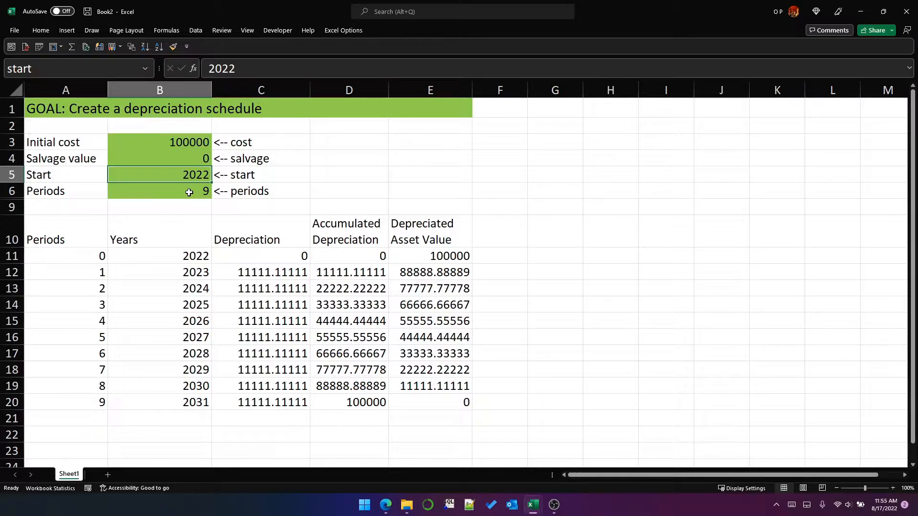
Step: Set the salvage value in B4 to 10000 and the number of periods in B6 to 6
key(Up)
text(1)
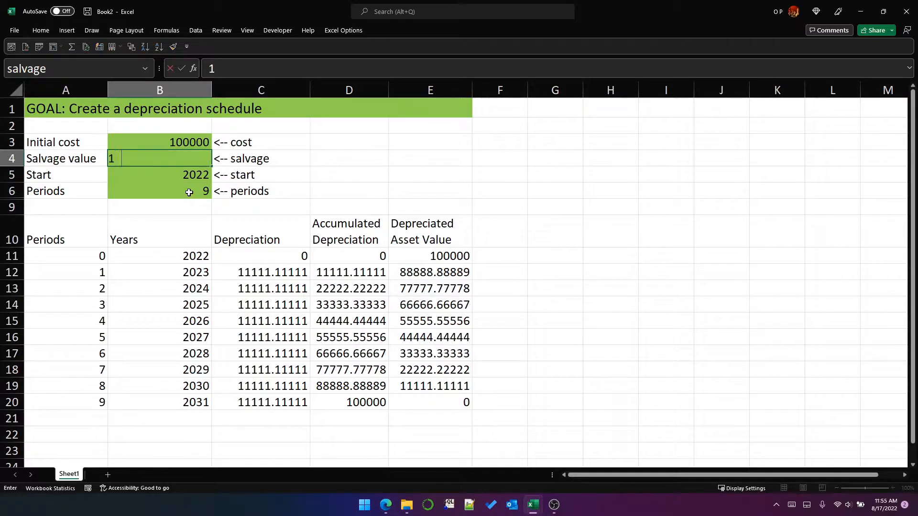
text(0000)
key(Return)
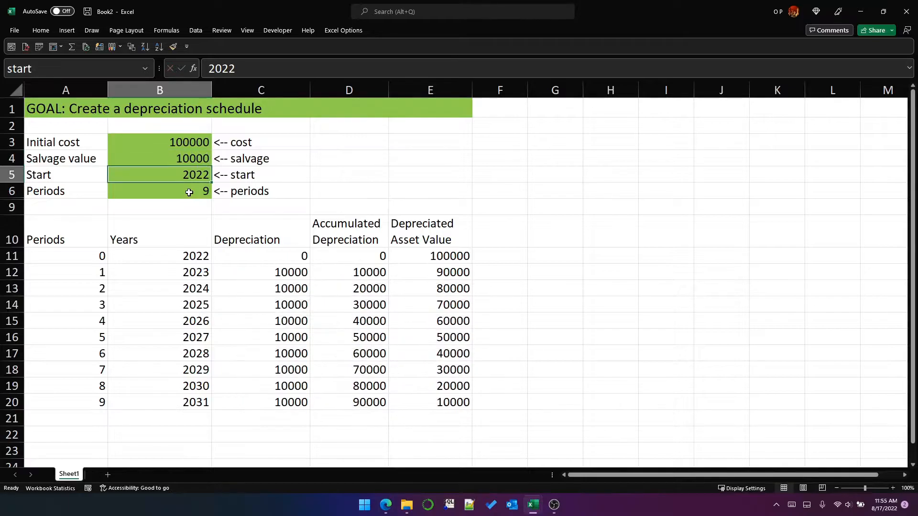
key(Return)
text(6)
key(Return)
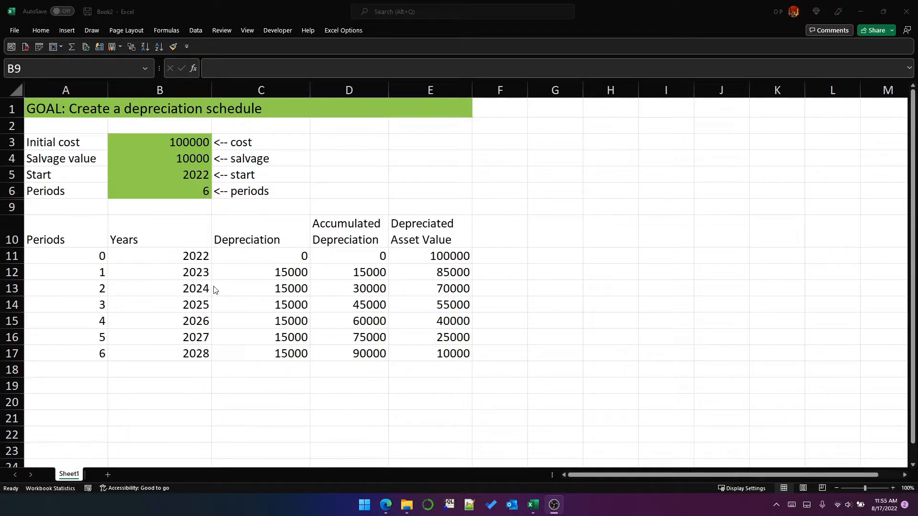
Step: Review the spilling formulas in A11:E11 that drive the schedule's five columns
click(215, 287)
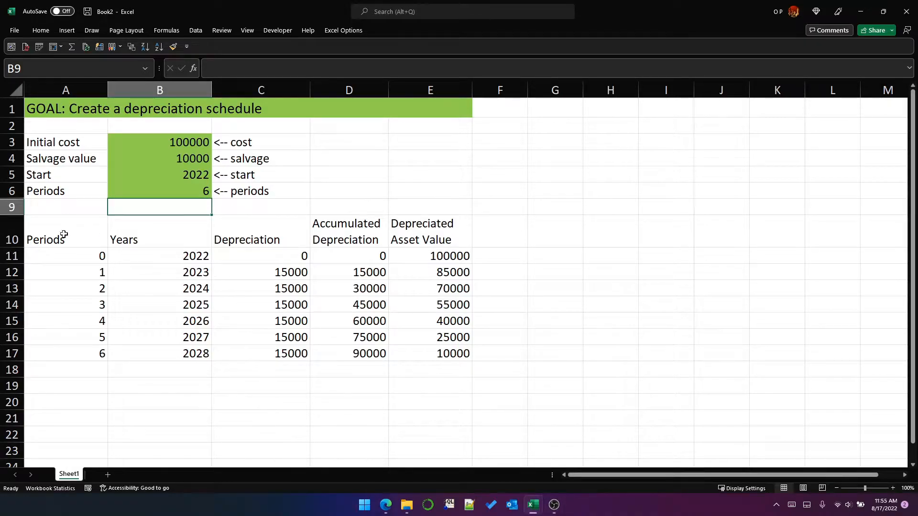
click(67, 253)
click(157, 253)
click(265, 253)
click(368, 258)
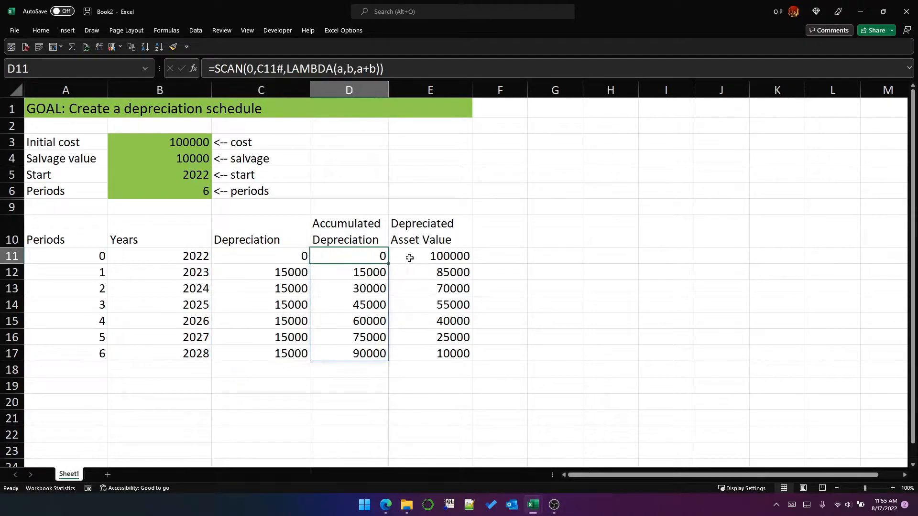
click(445, 260)
click(70, 257)
click(149, 252)
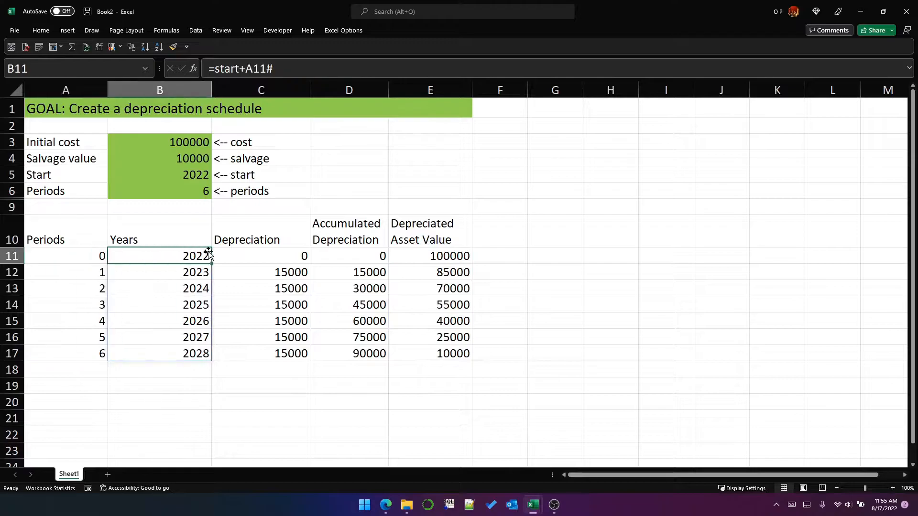
click(271, 255)
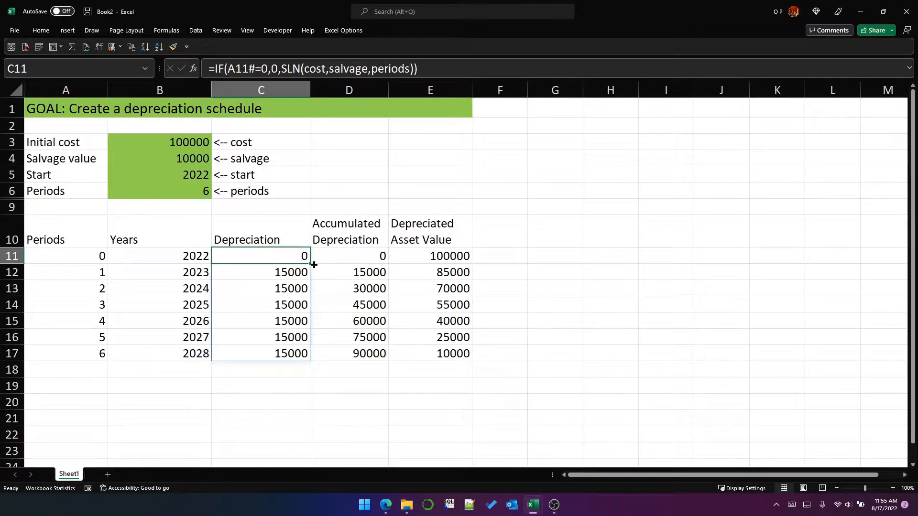
click(72, 253)
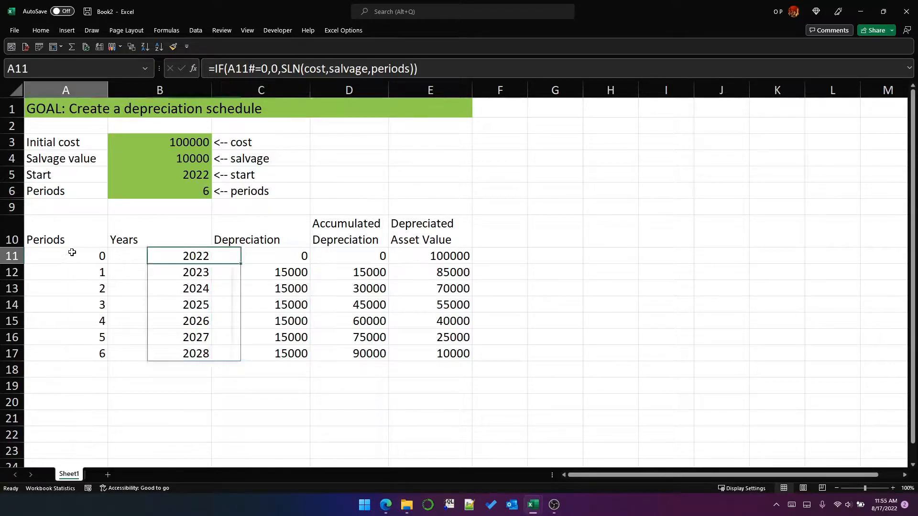
Step: Inspect the individual formulas behind the years, depreciation, accumulated depreciation and depreciated asset value columns in B11:E11
click(162, 255)
click(285, 252)
click(360, 258)
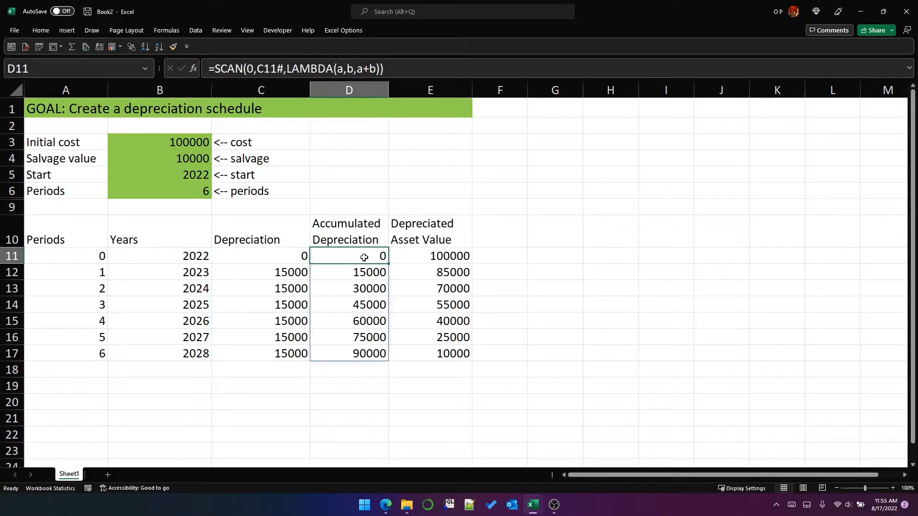
click(440, 256)
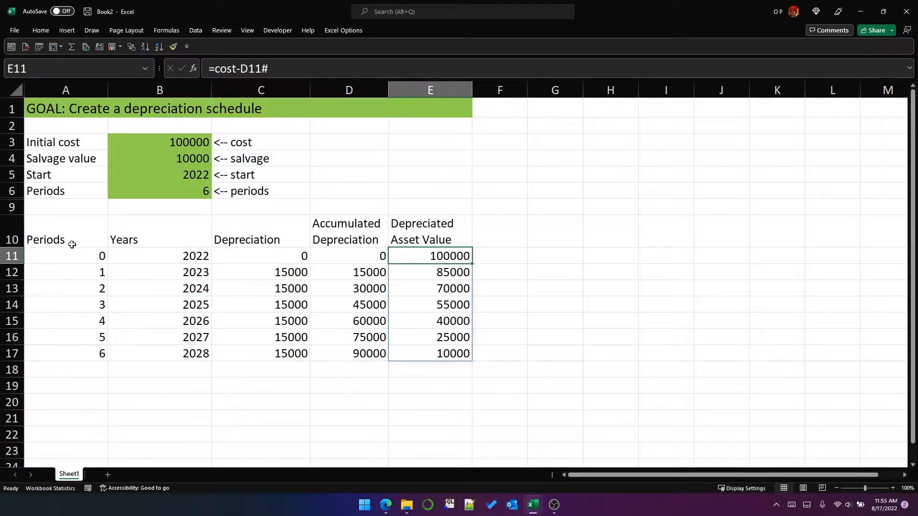
Step: Start a LET formula in G10 that defines _periods as SEQUENCE(periods+1,,0), ending with a line break
click(546, 229)
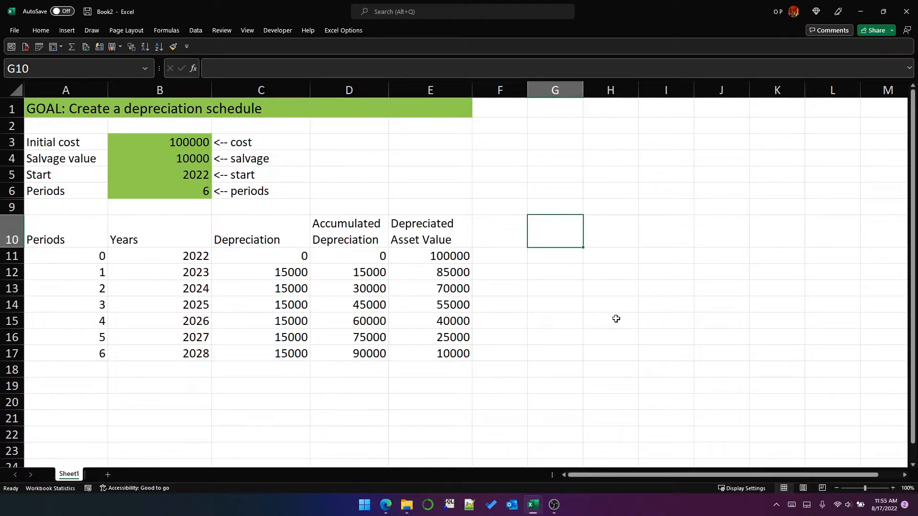
text(=LET()
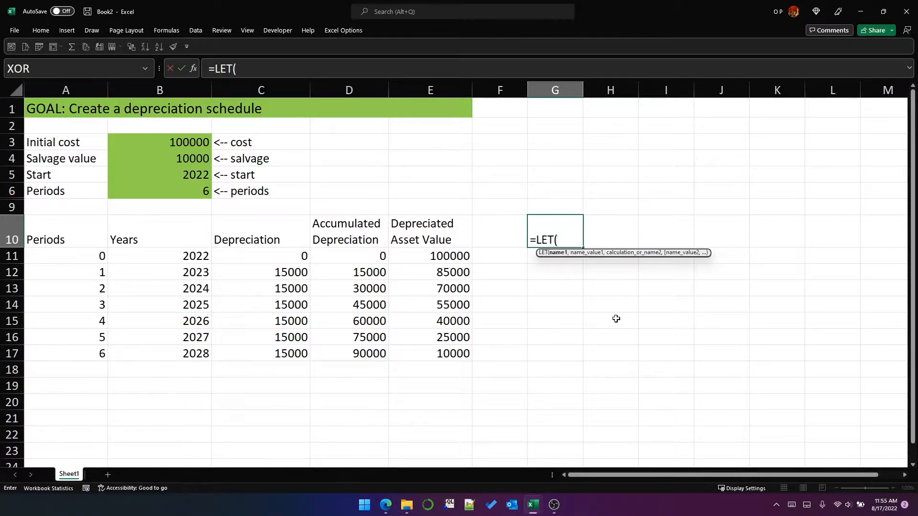
key(alt)
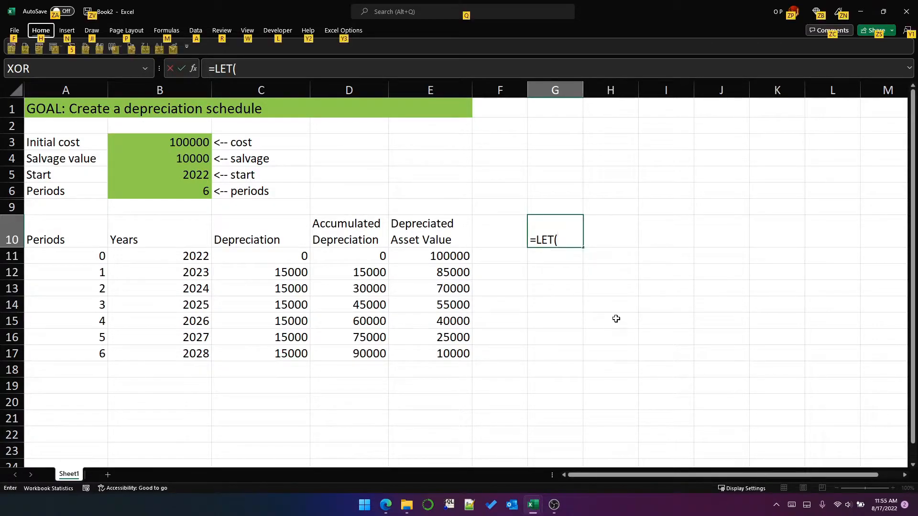
click(566, 239)
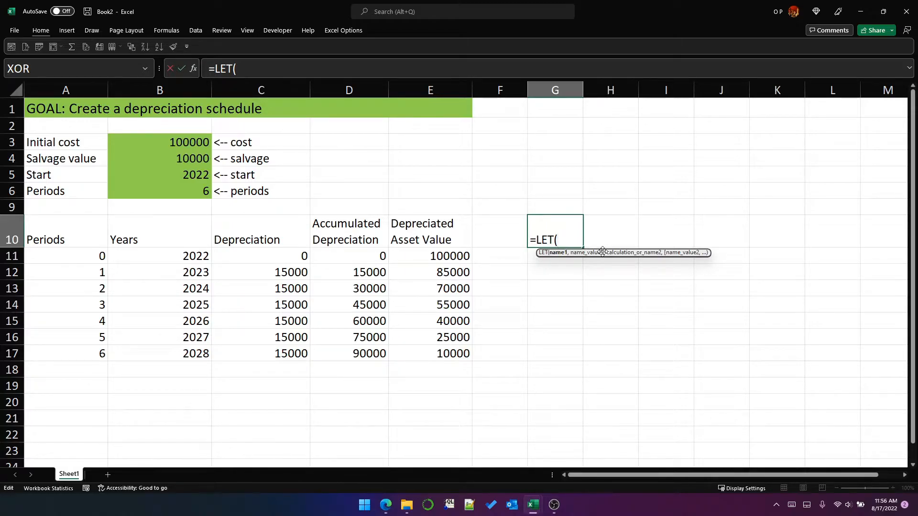
text(_periods)
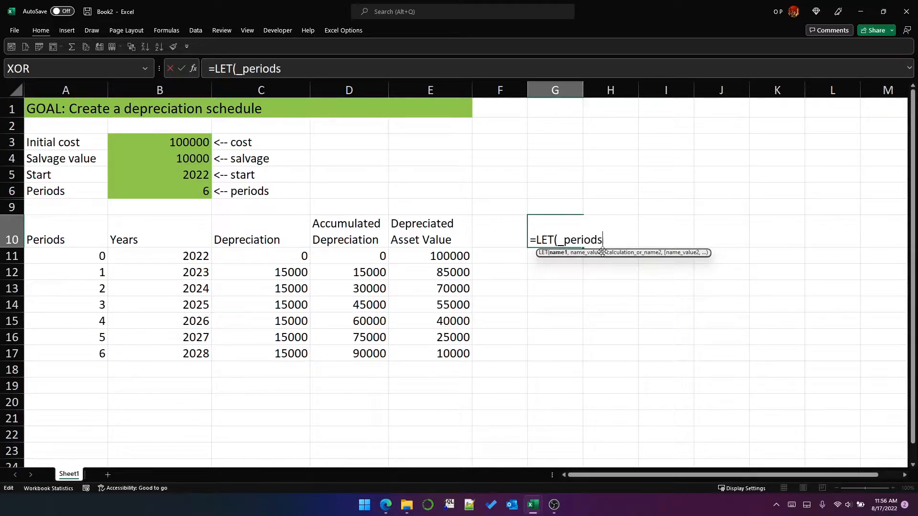
text(,SEQUENCE()
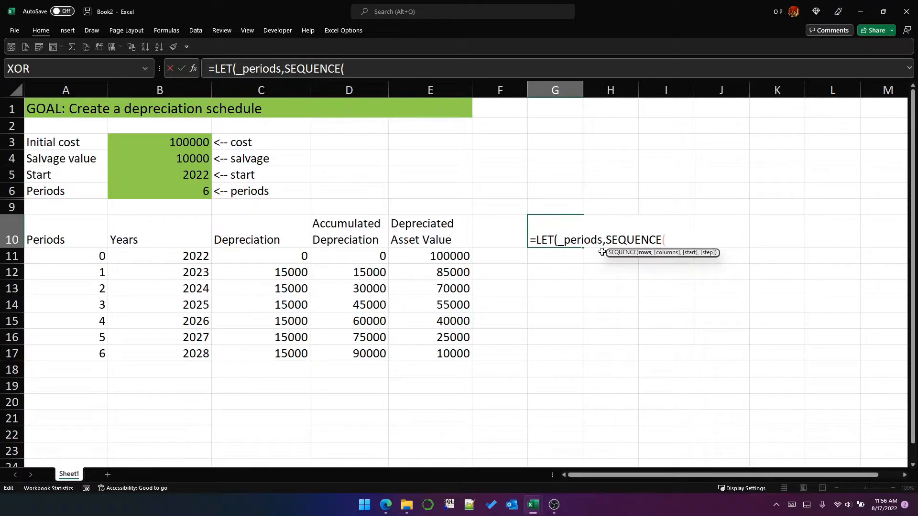
text(periods+1m,)
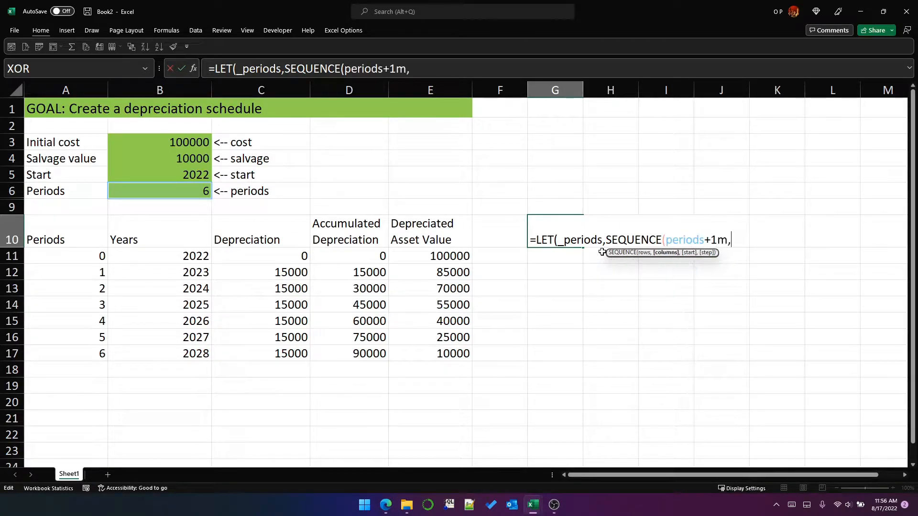
key(BackSpace)
key(BackSpace)
text(,,0),)
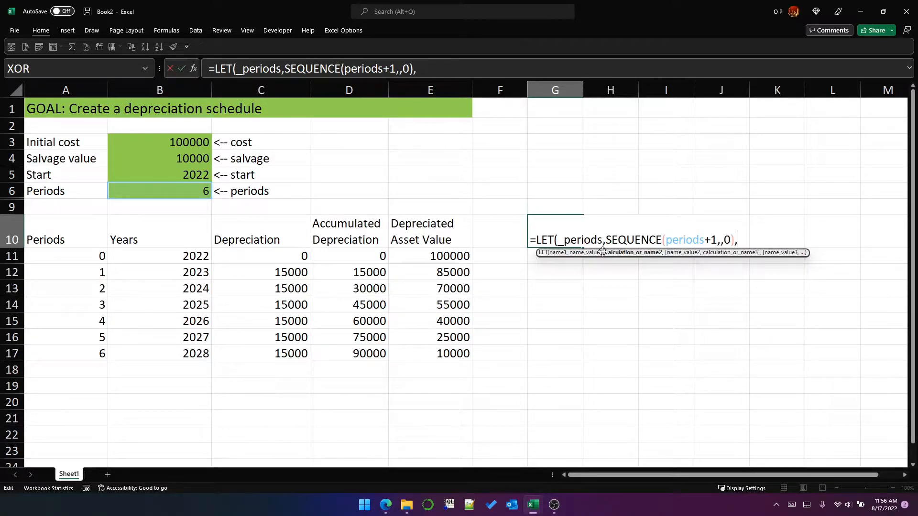
key(alt+Return)
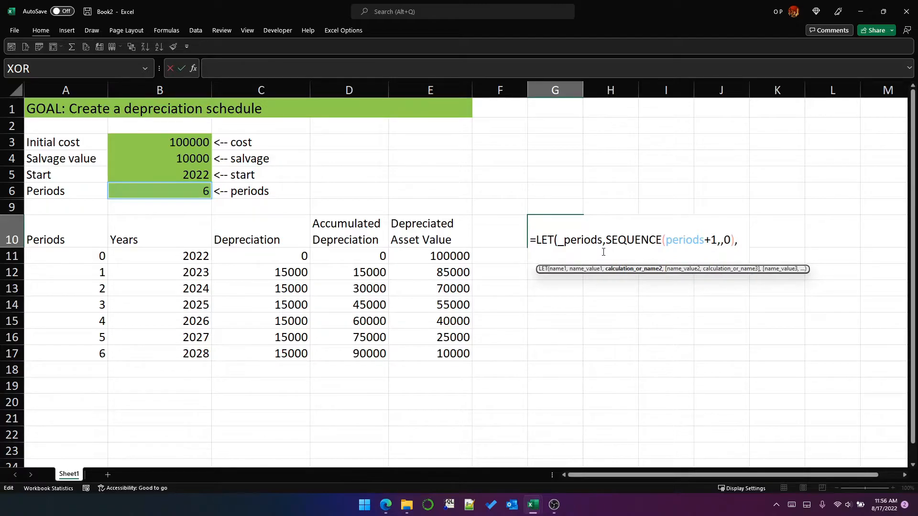
Step: Add the variable _periodlabels to the LET formula, defined as start+_periods, on its own line
text(_)
text(peroidl)
key(BackSpace)
key(BackSpace)
key(BackSpace)
key(BackSpace)
text(iodlab)
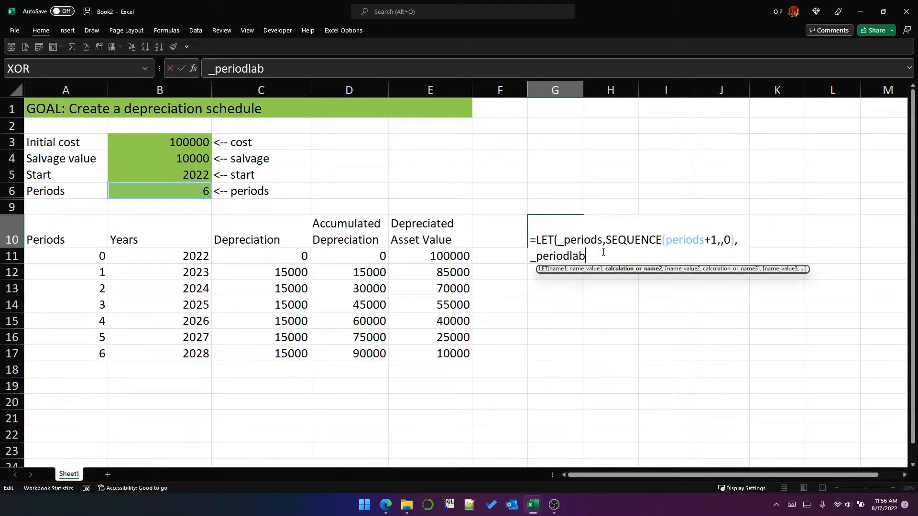
text(els,)
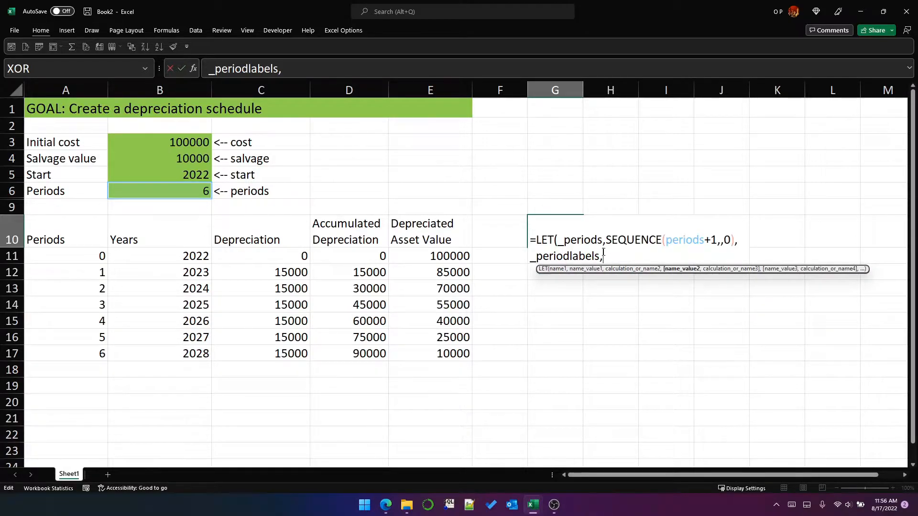
text(st)
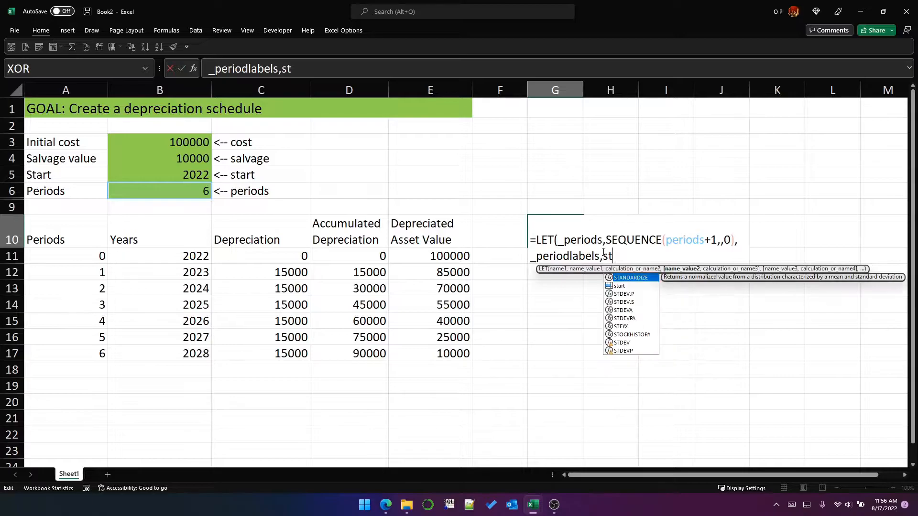
text(art+periods)
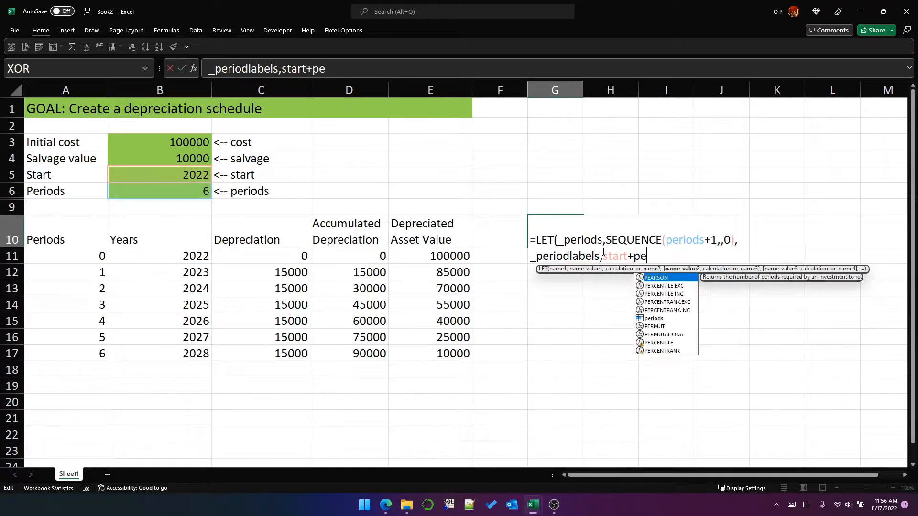
key(BackSpace)
key(BackSpace)
key(BackSpace)
key(BackSpace)
key(BackSpace)
key(BackSpace)
key(BackSpace)
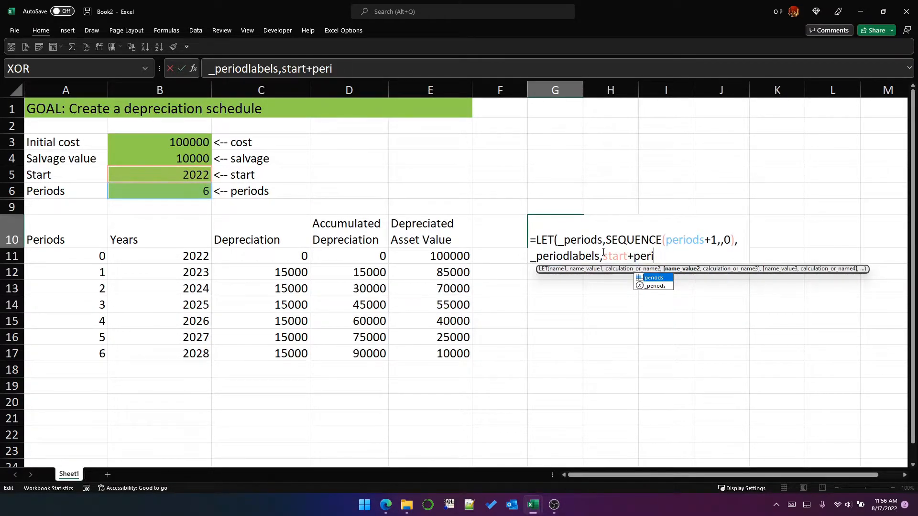
text(_periods,)
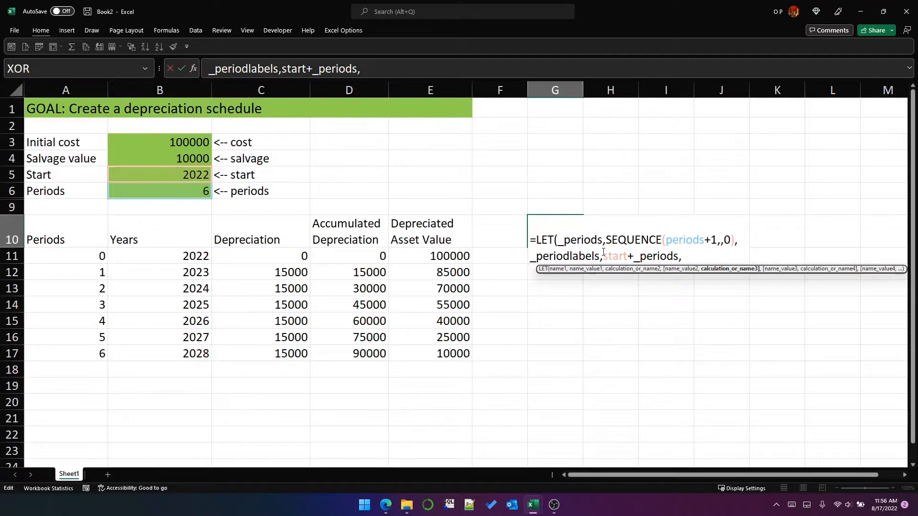
key(alt+Return)
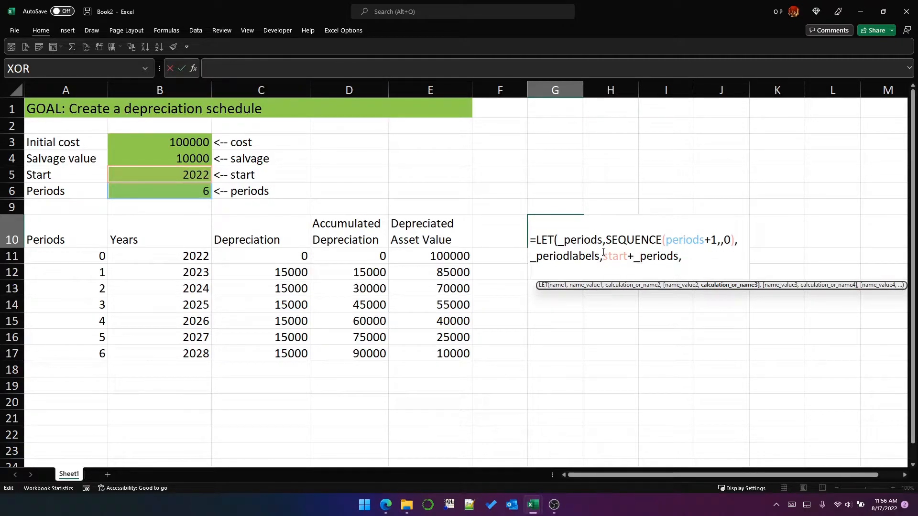
Step: Add the variable _depr to the LET formula, defined as IF(_periods=0,0,SLN(cost,salvage,periods)), followed by a line break
text(_)
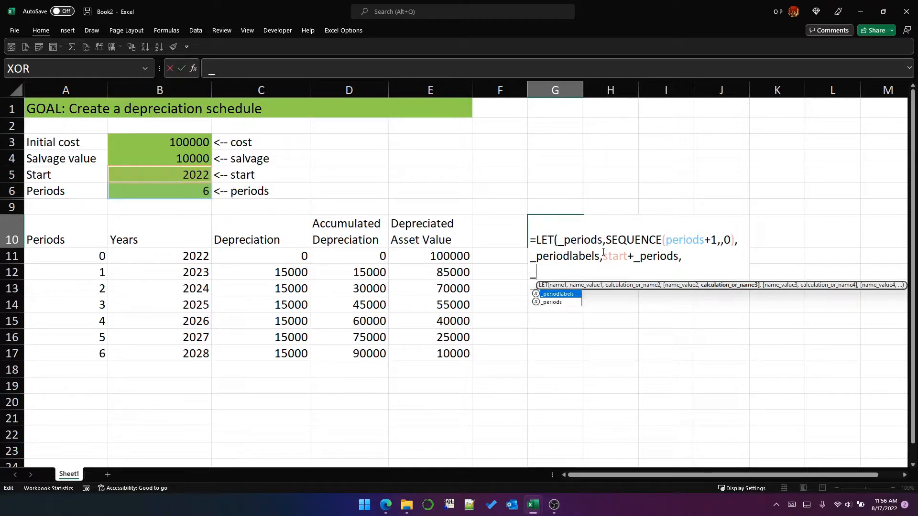
text(depre)
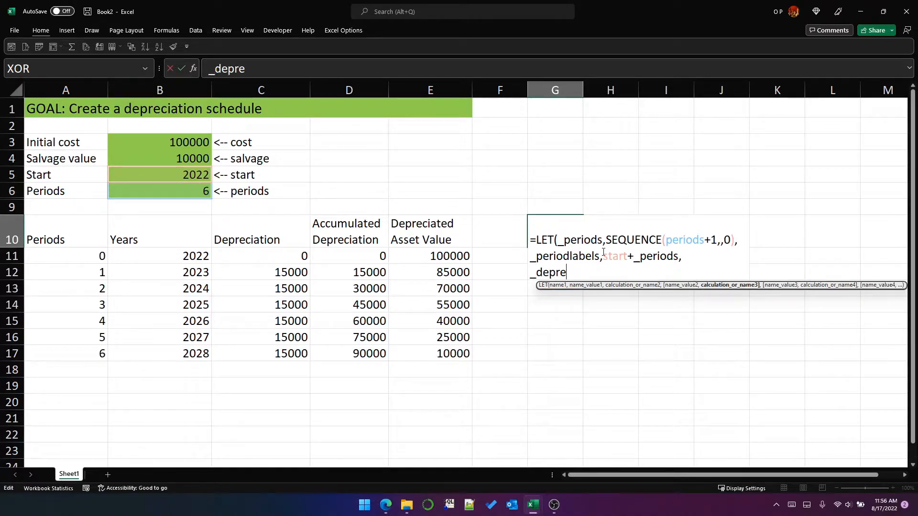
key(BackSpace)
text(,)
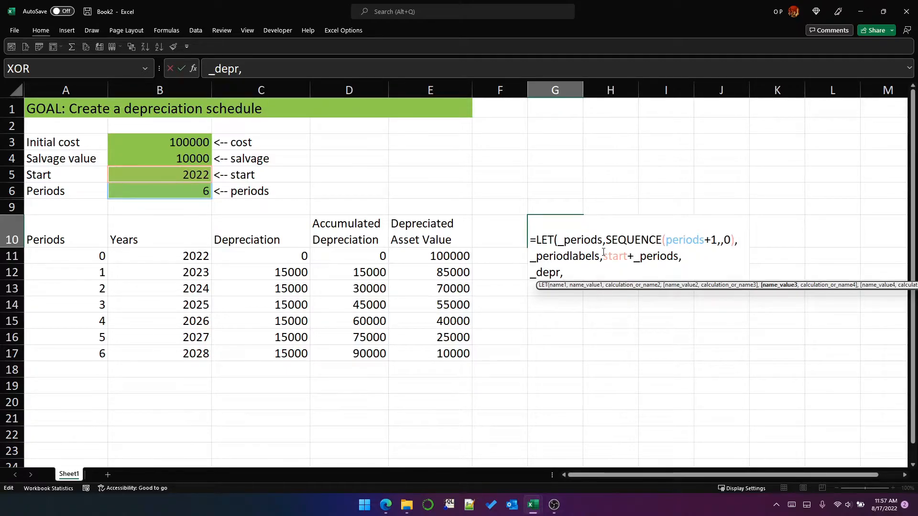
text(IF()
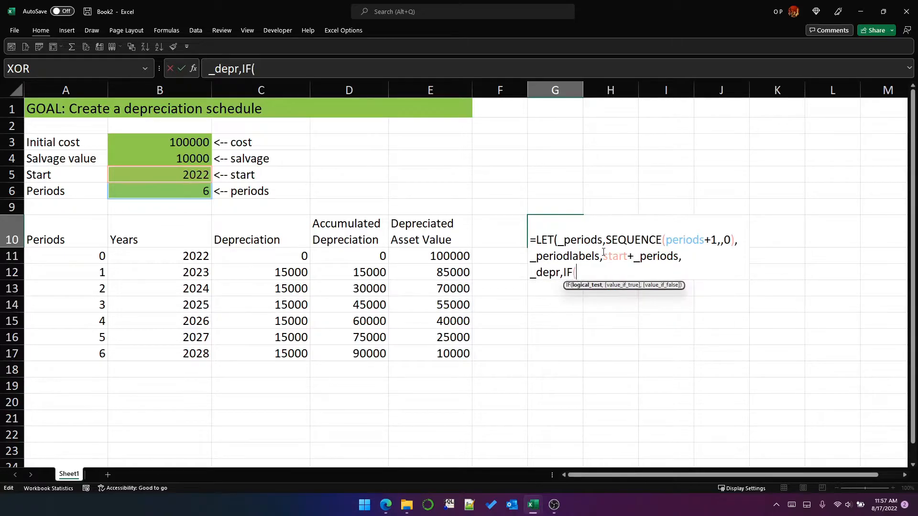
text(_periods=0,)
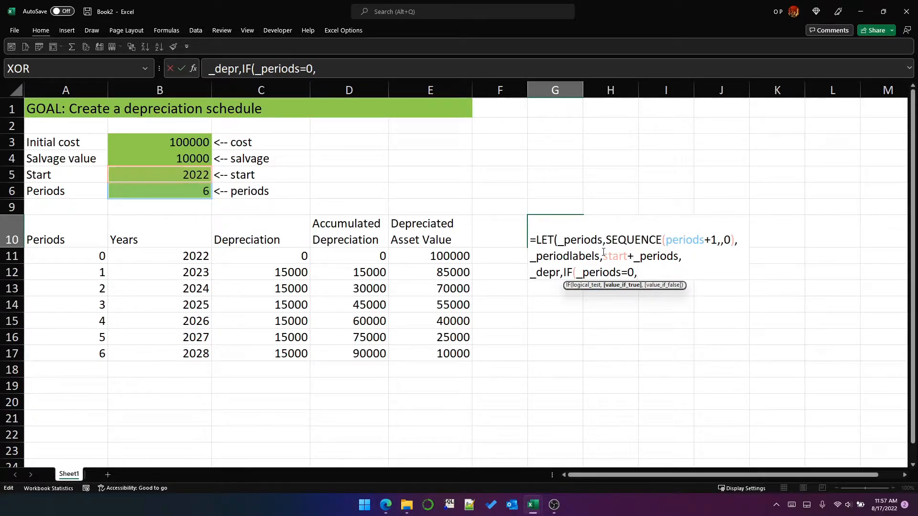
text(0,)
text(SL)
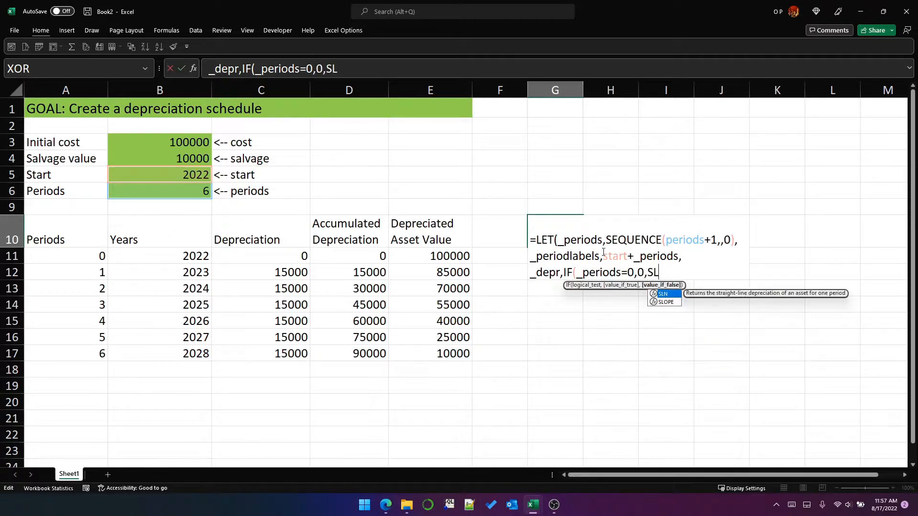
text(N(cost,s)
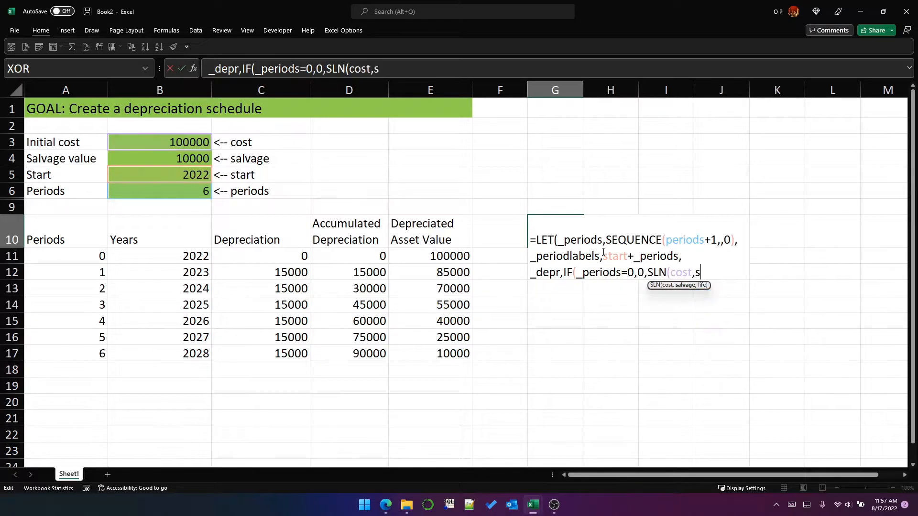
text(alvage,periods))
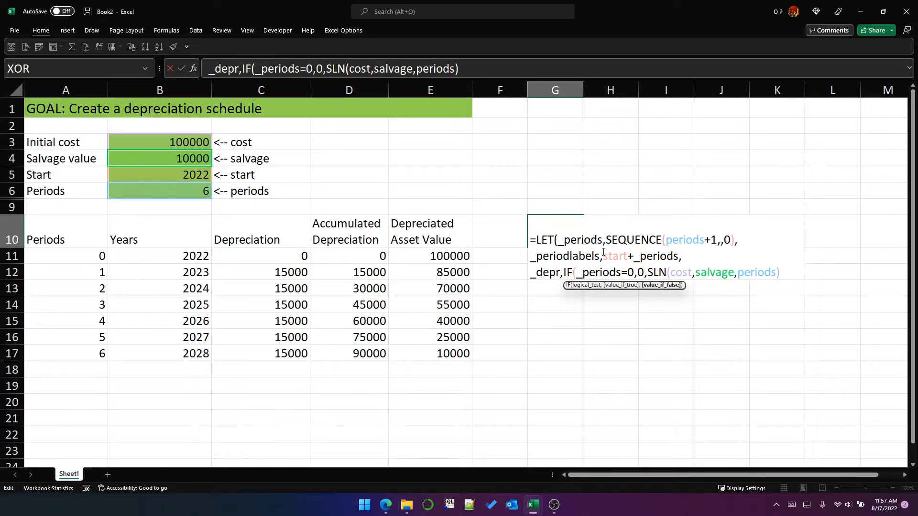
text(),)
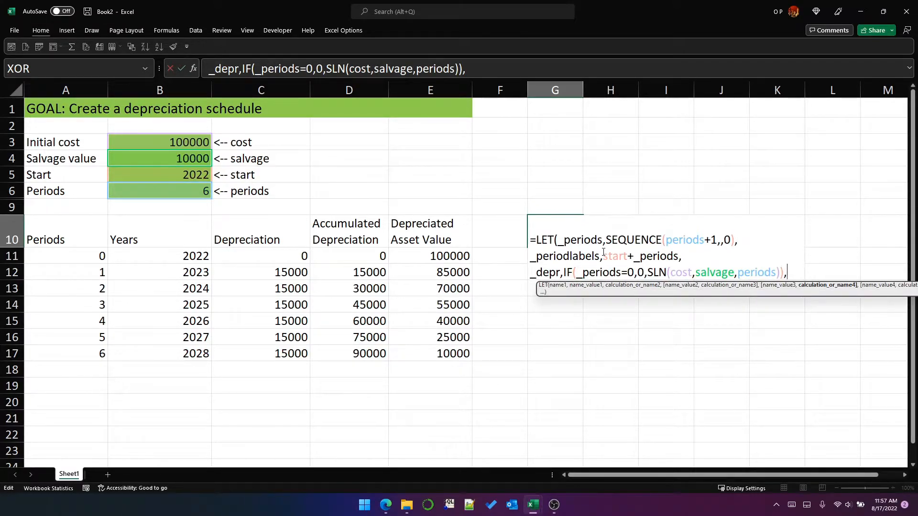
key(alt+Return)
Step: Add the variable _acc to the LET formula, defined as SCAN(0,_depr,lambda(a,b,a+b)), followed by a line break
text(_acc,)
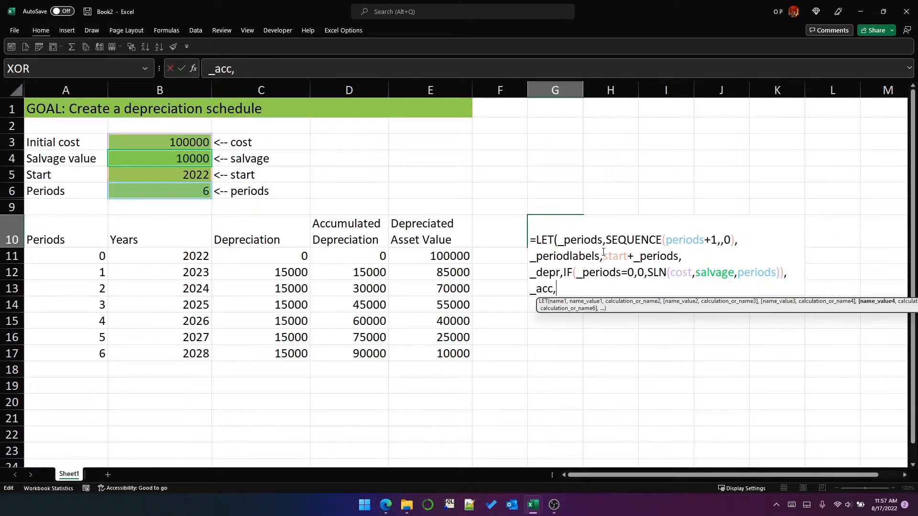
text(SCAN()
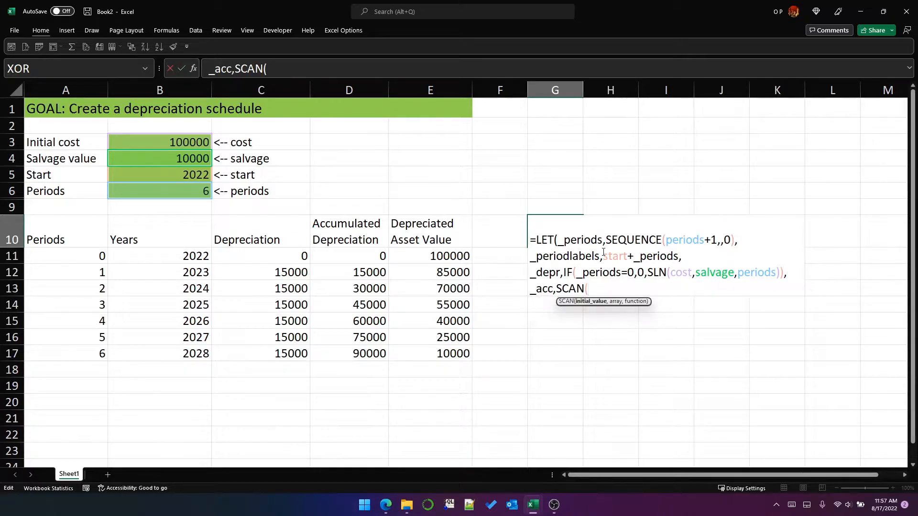
text(0,_DEPR)
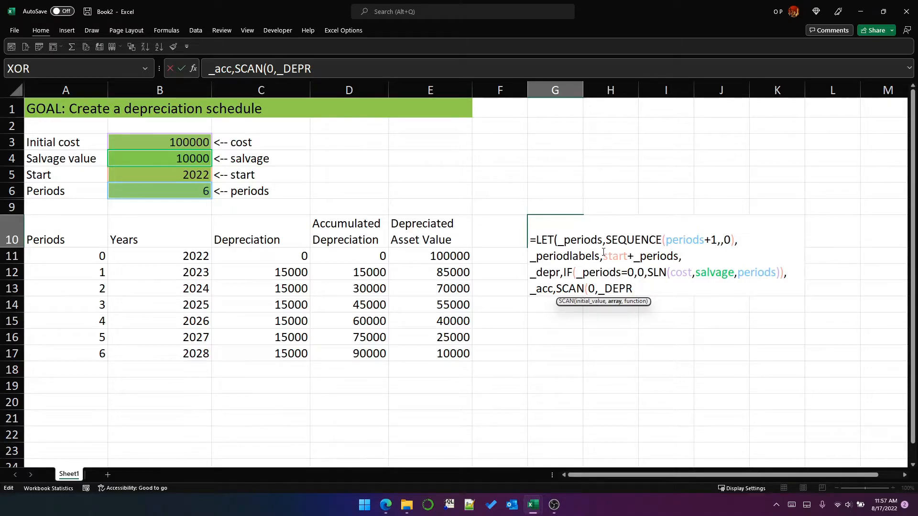
key(Tab)
text(,lambda()
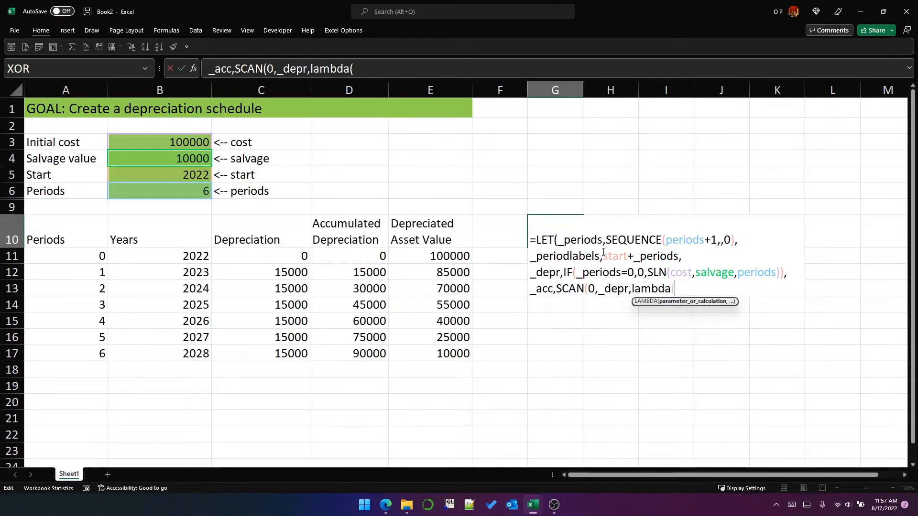
text(a,b,a)
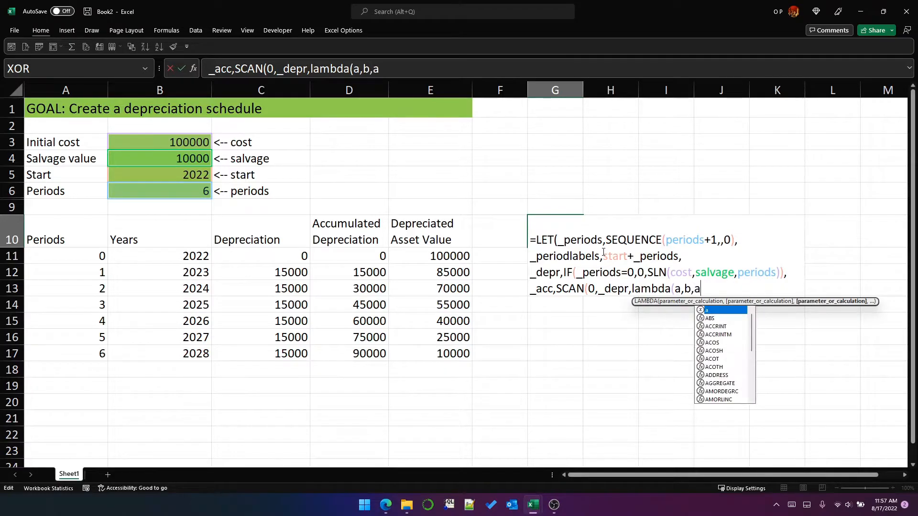
text(+b))))
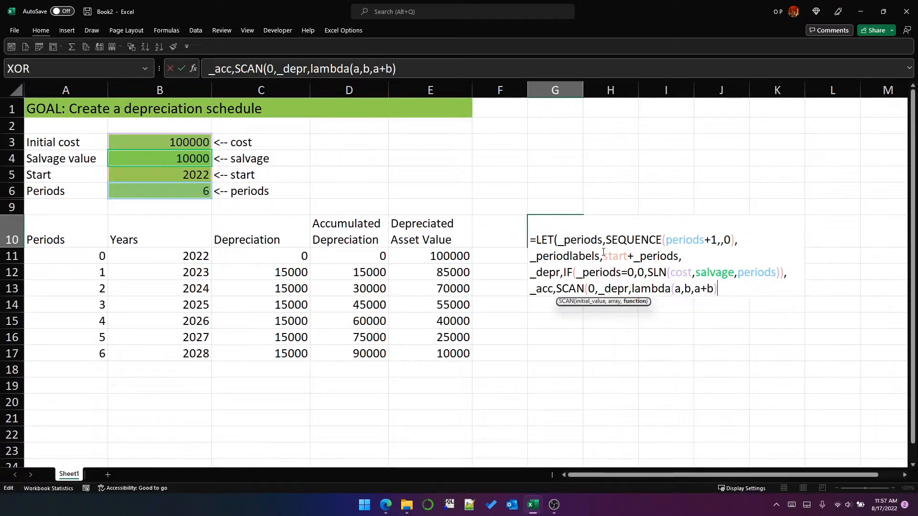
text(,)
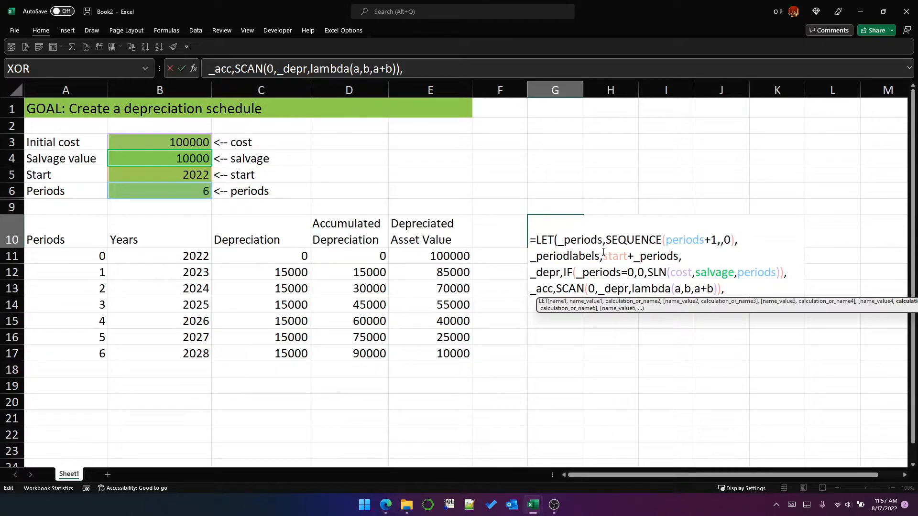
key(alt+Return)
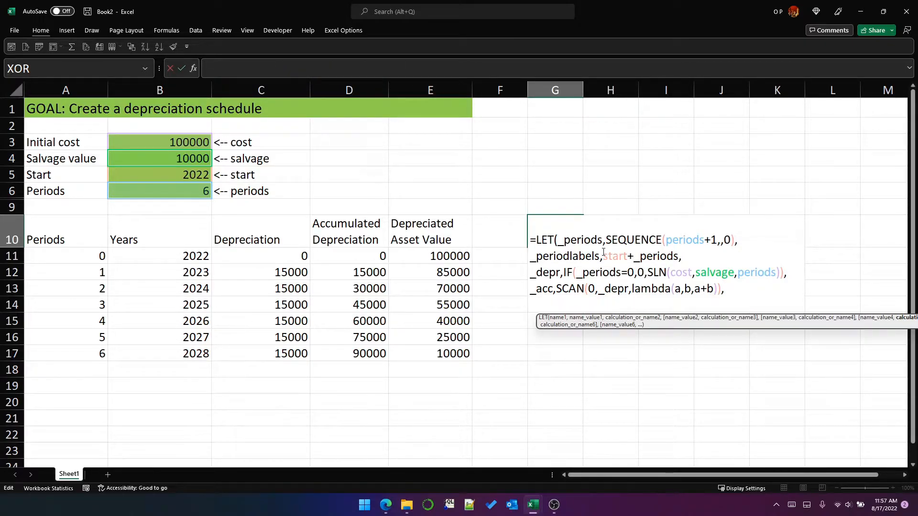
Step: Add the variable _dav to the LET formula, defined as cost-_acc, followed by a line break
text(_)
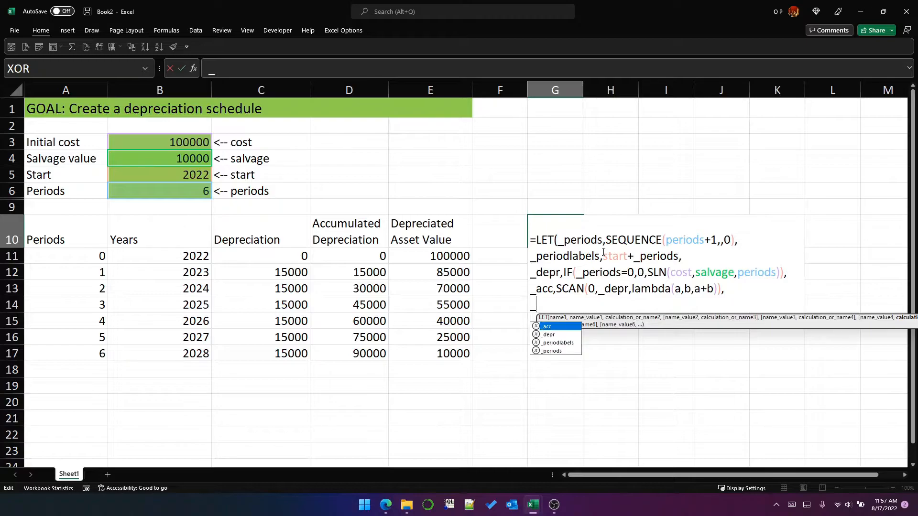
text(dav,)
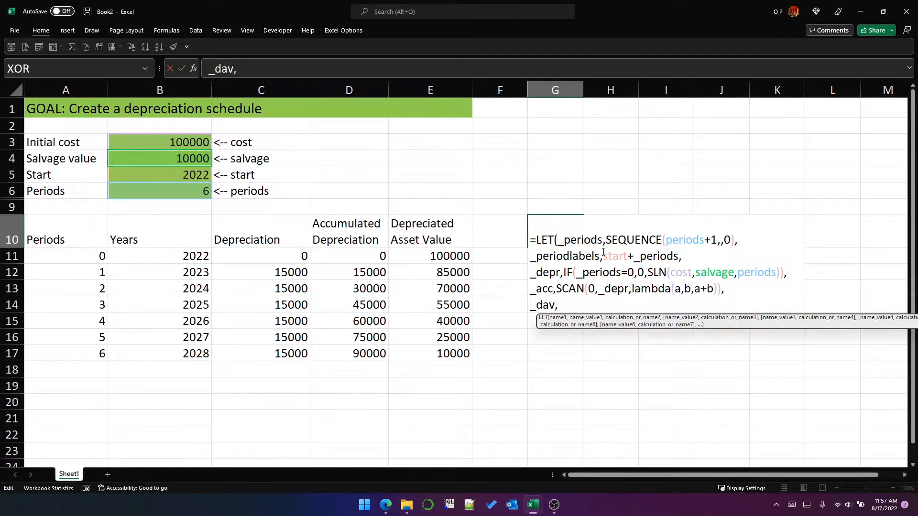
text(cost)
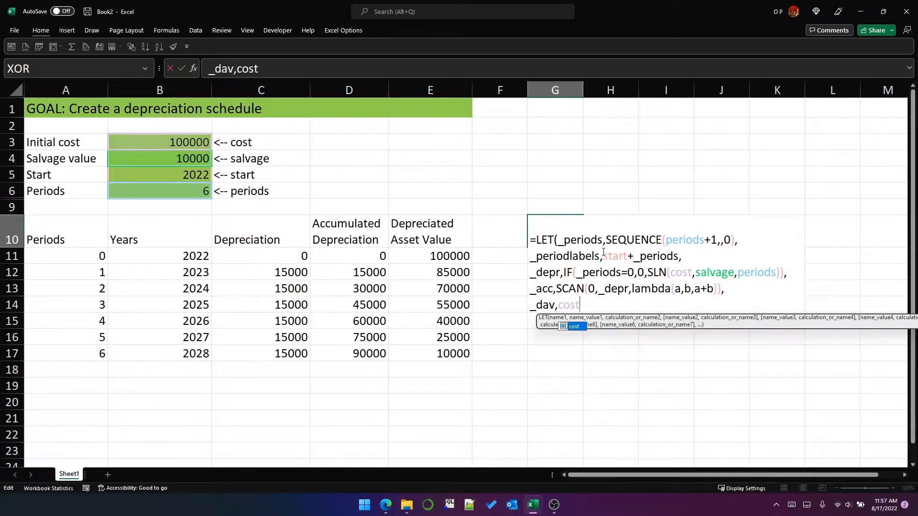
text(-_acc,)
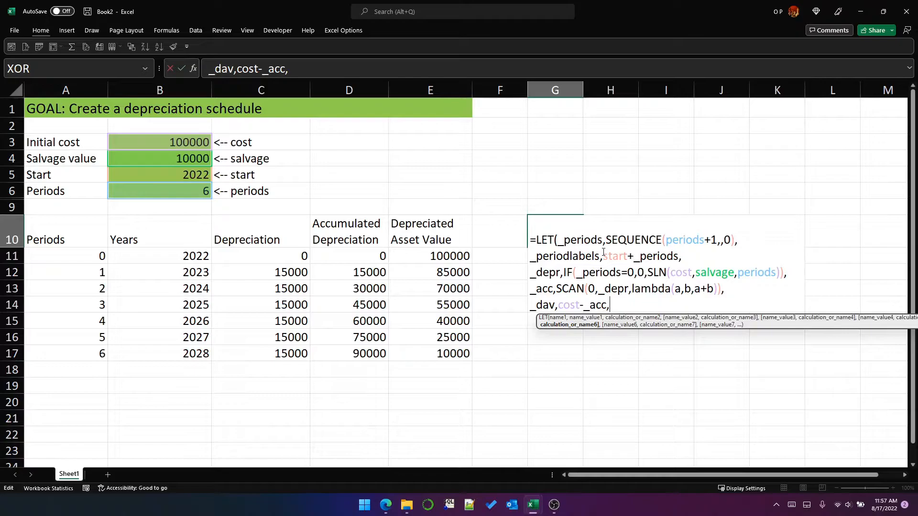
key(alt+Return)
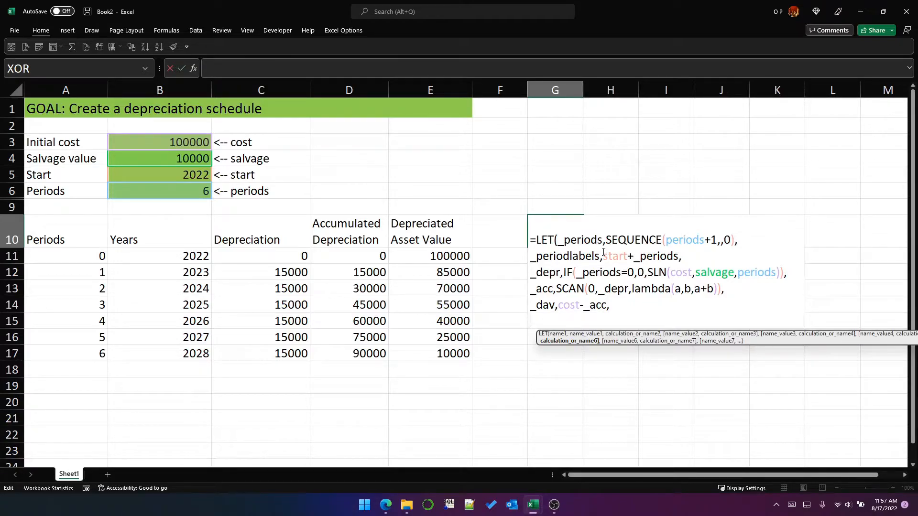
Step: Add the variable _output to the LET formula, defined as CHOOSE({1,2,3,4,5},_periodlabels,_periods,_depr,_acc,_dav), followed by a line break
text(_output,)
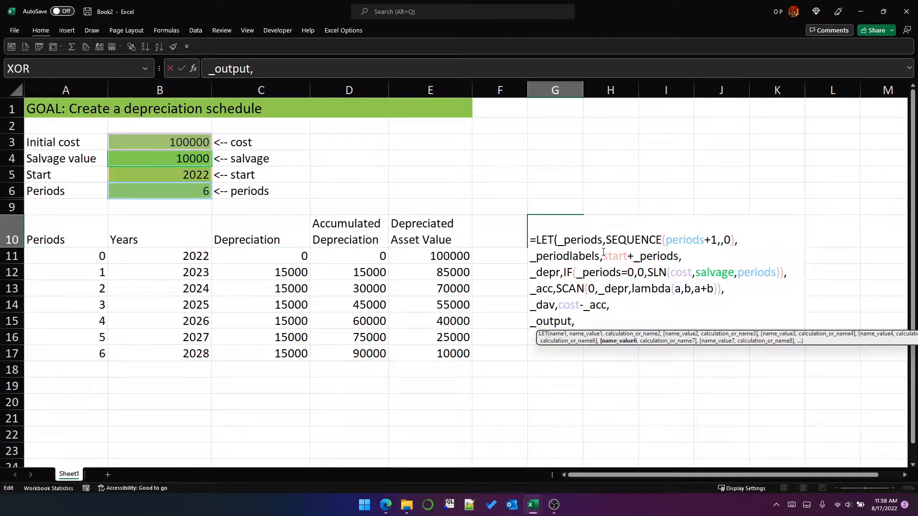
text(CHOOSE()
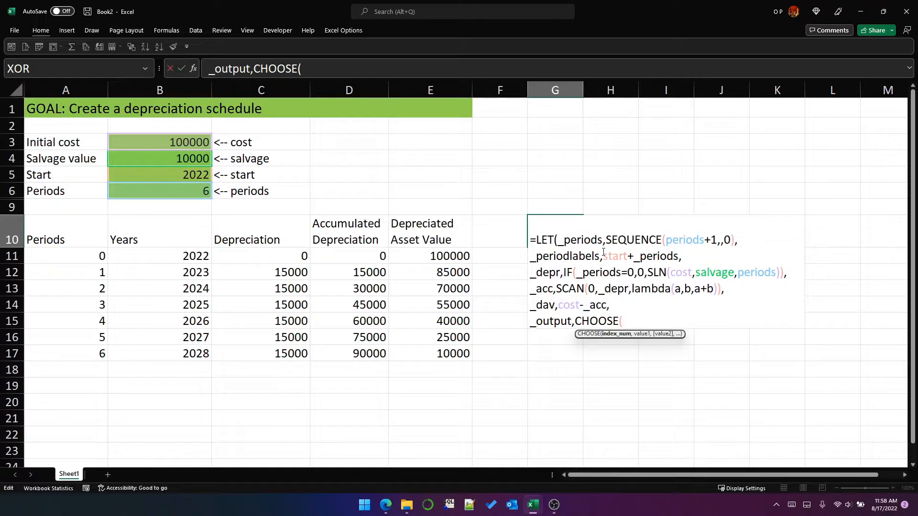
text({1,2,3,4,5},)
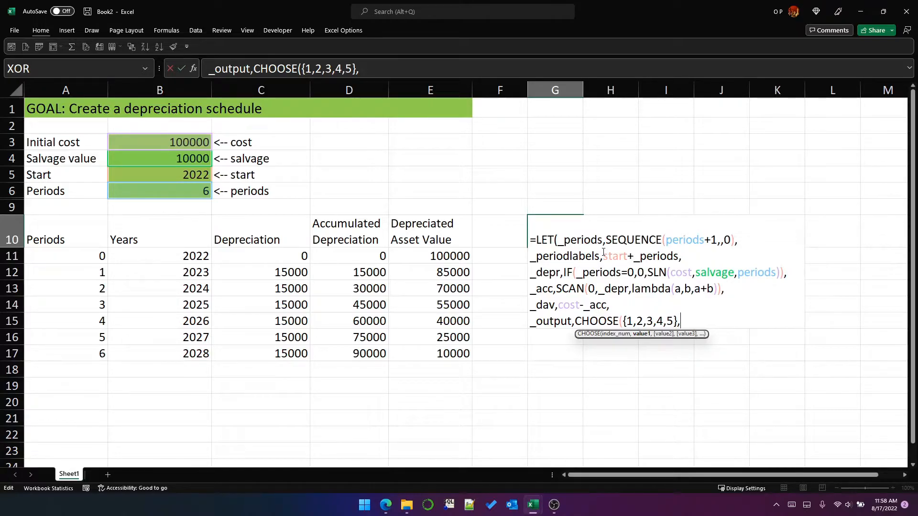
text(_periodlabels,_periods)
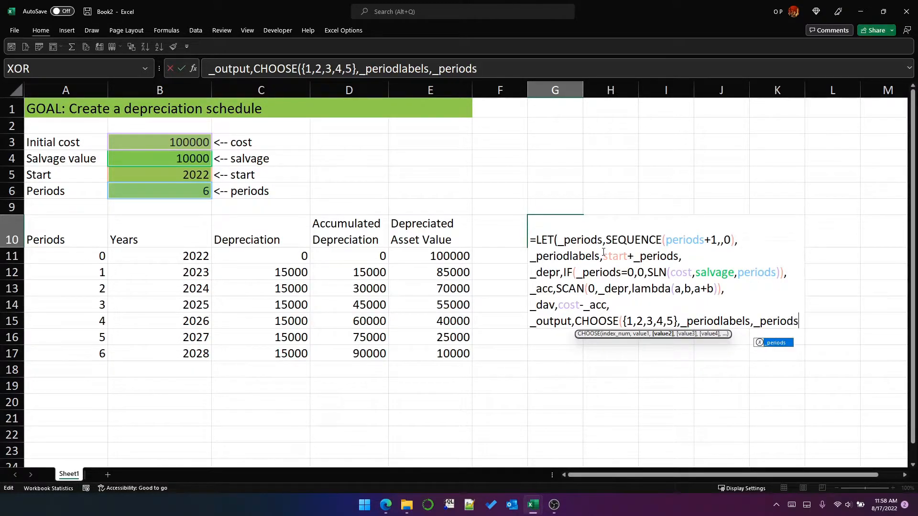
text(,_depr)
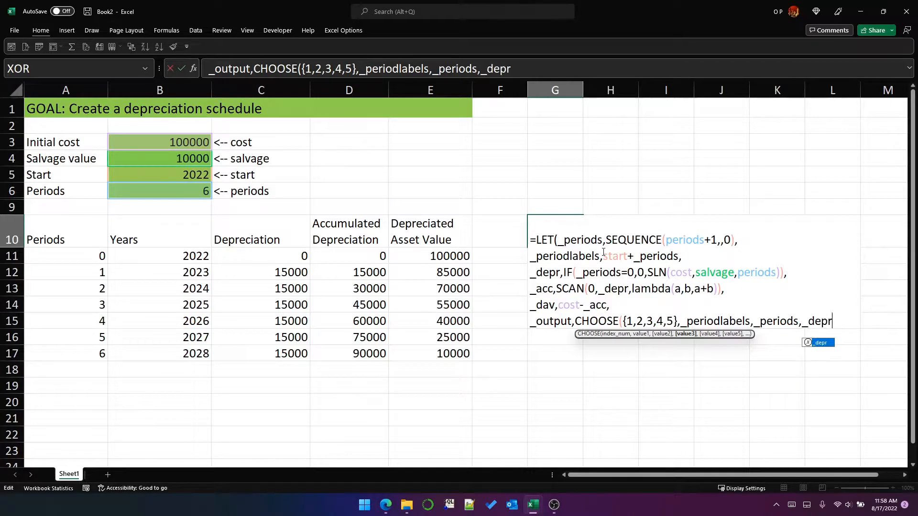
text(,_)
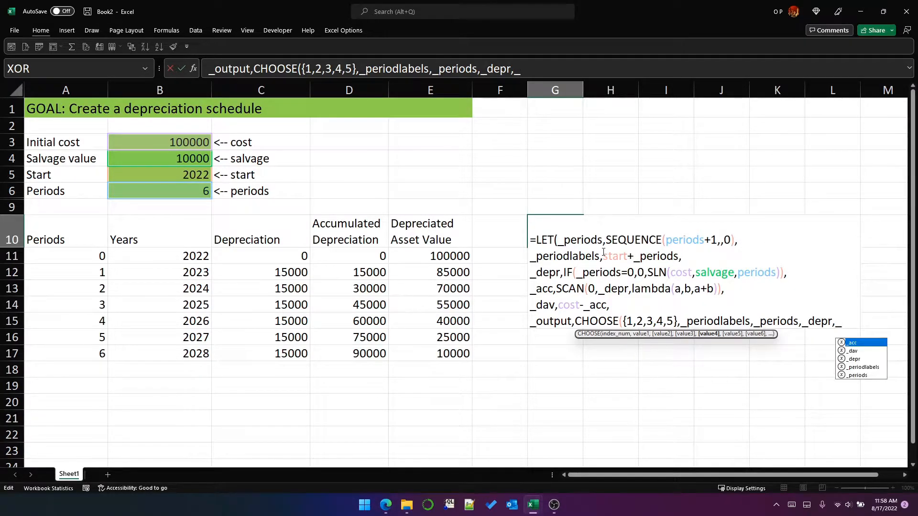
text(acc,)
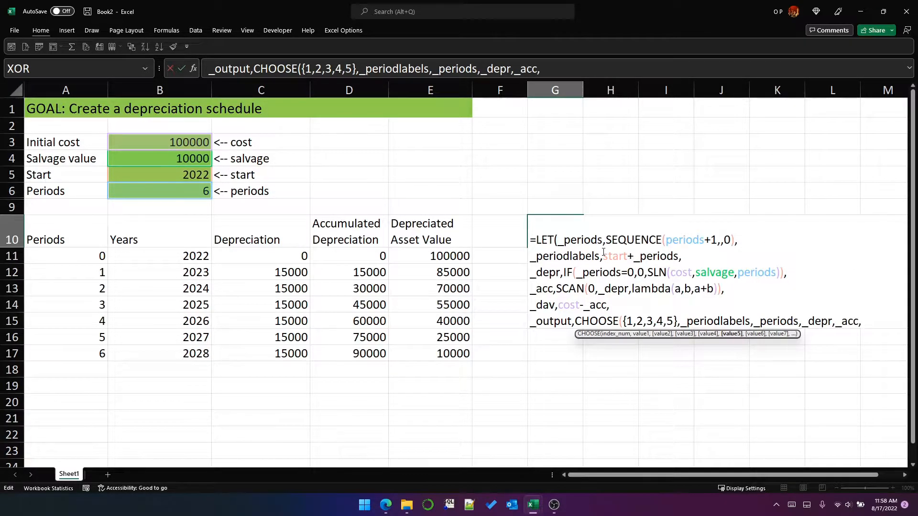
text(_)
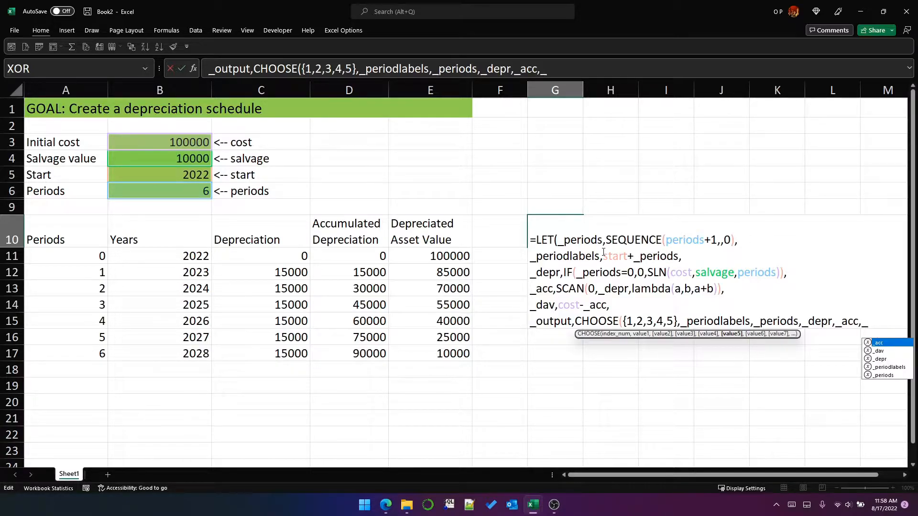
text(d)
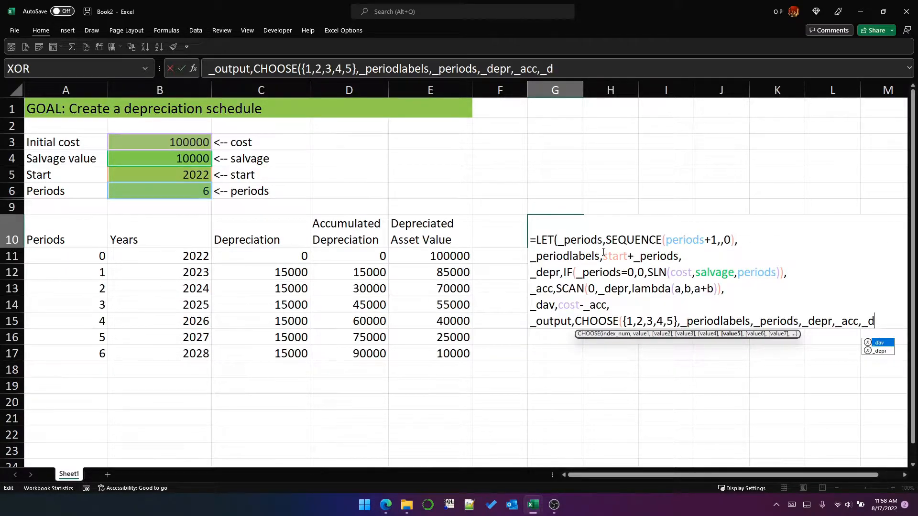
key(Tab)
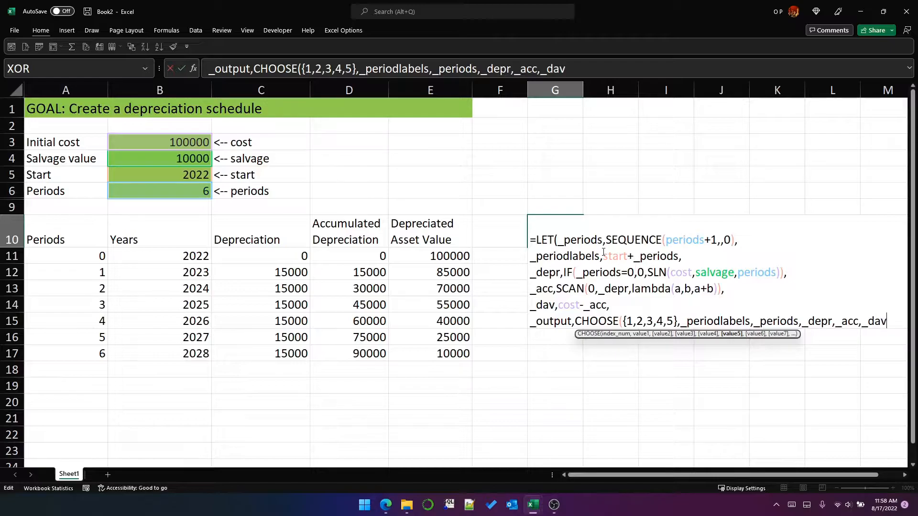
text(),)
key(alt+Return)
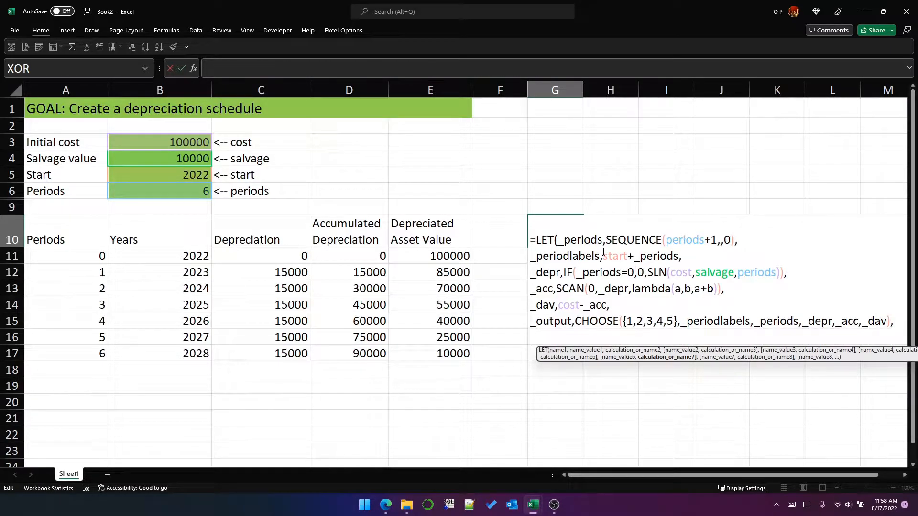
Step: Finish the LET formula by returning _output, enter it in G10, and reselect that cell
text(_output)
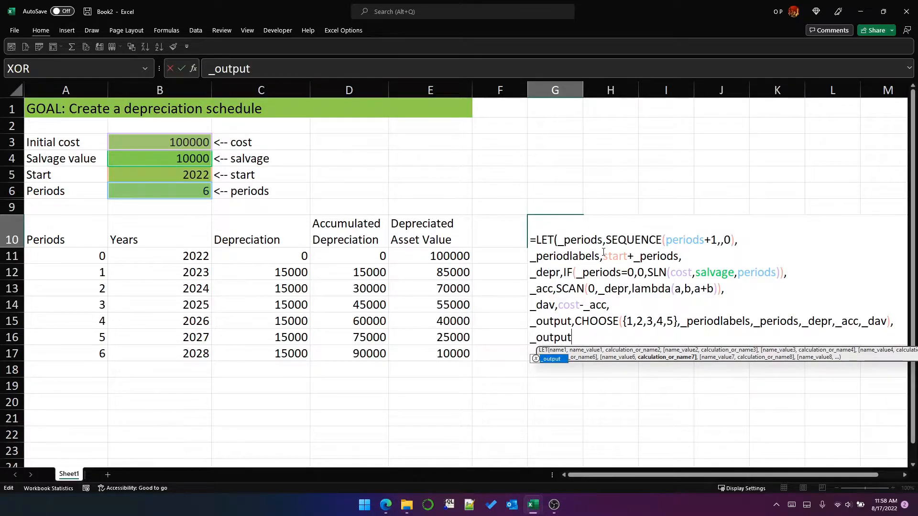
text())
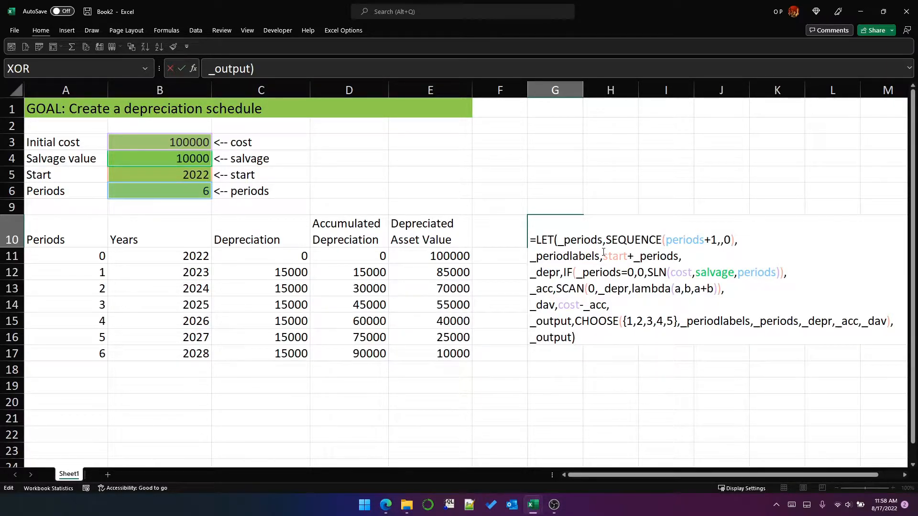
key(Return)
key(Up)
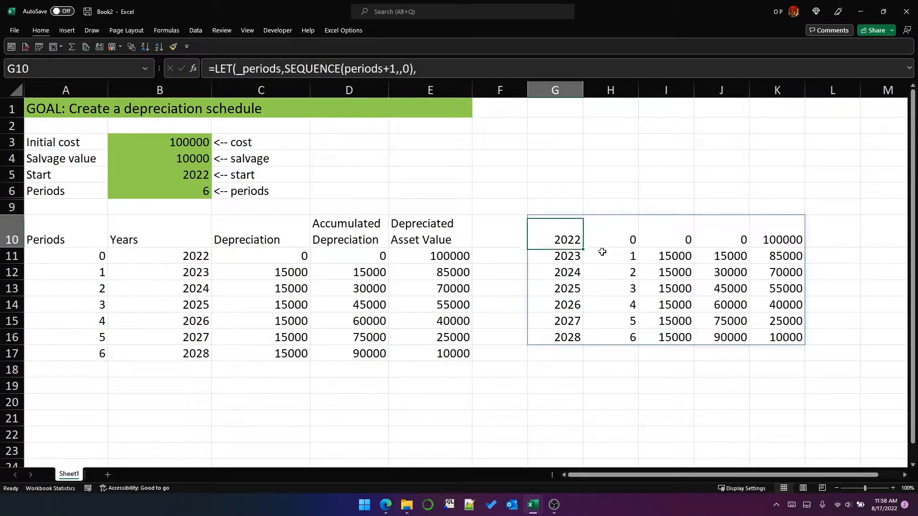
key(alt+Tab)
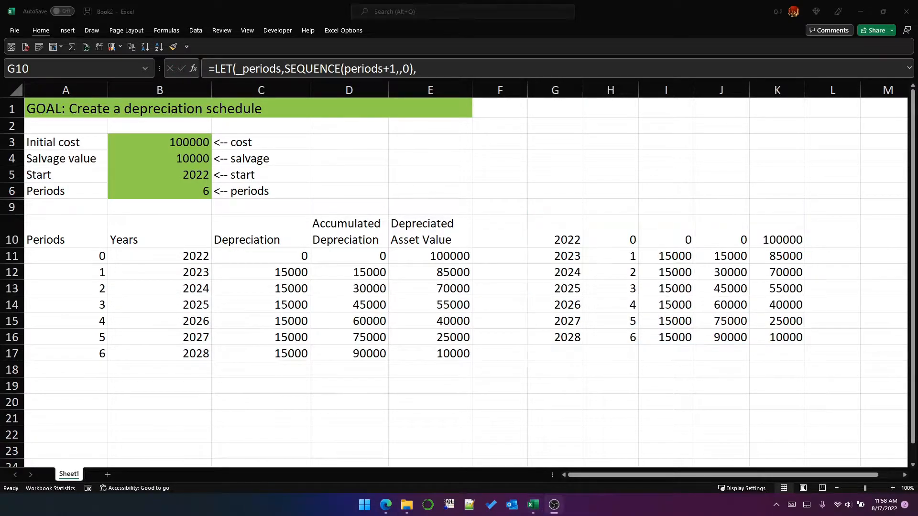
key(alt+Tab)
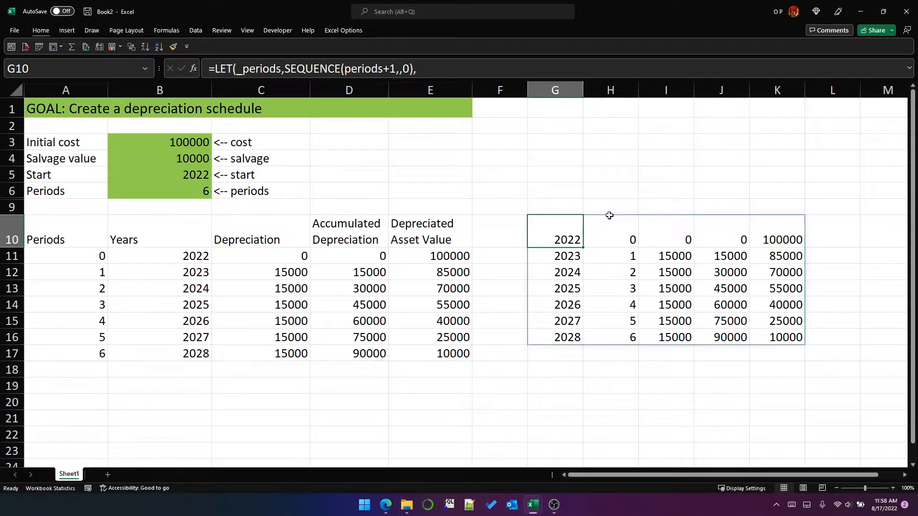
Step: Compare the original schedule in A11:E17 with the spilled LET result in G10:K16, and examine the spilled depreciation column I10:I16
drag(171, 255, 466, 358)
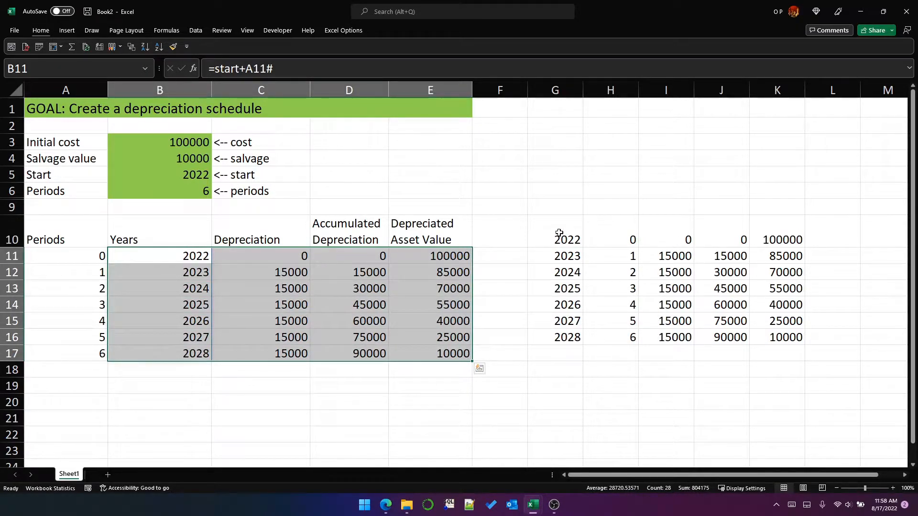
drag(99, 269, 470, 356)
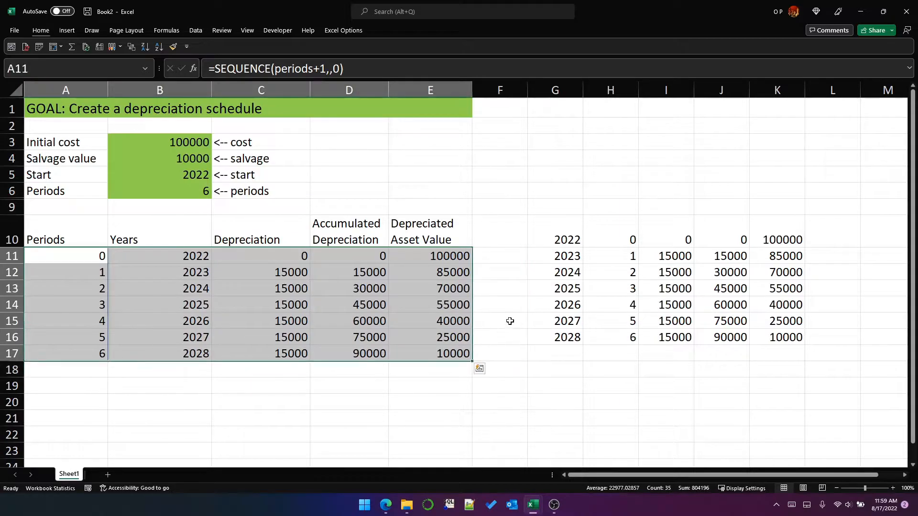
click(552, 238)
click(770, 323)
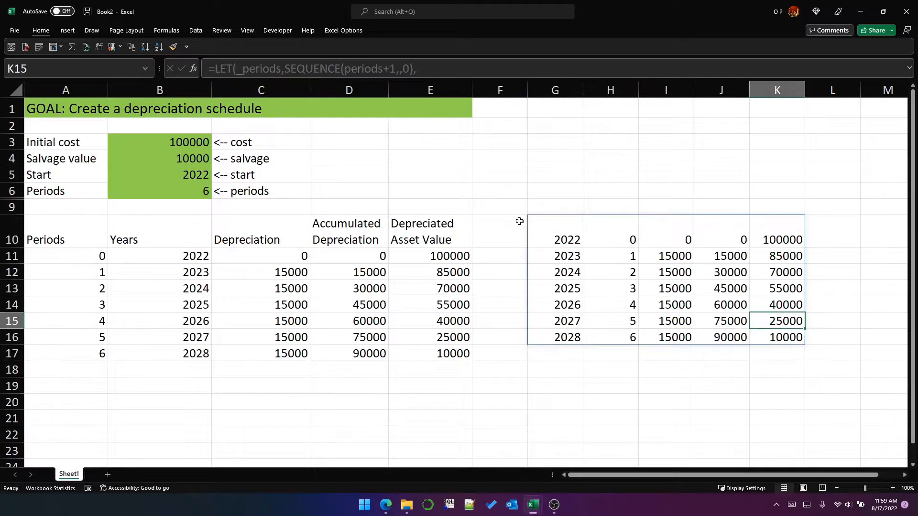
click(557, 236)
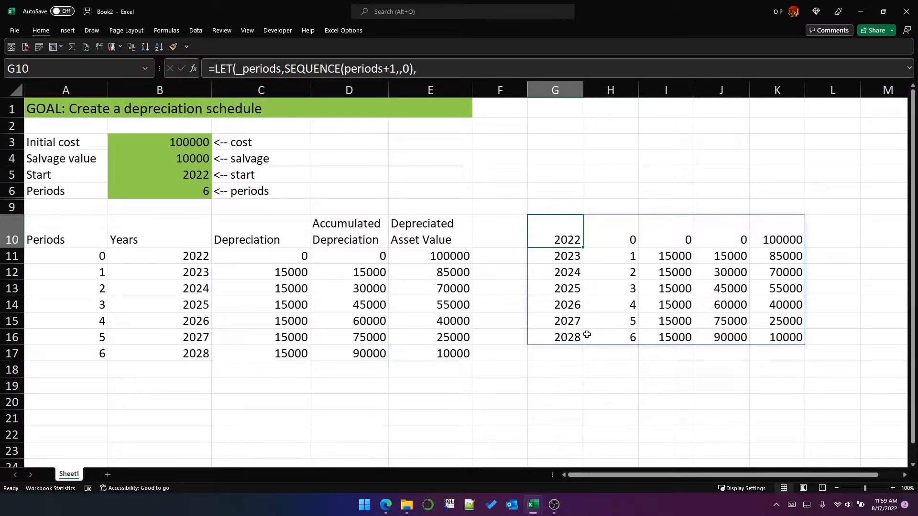
click(669, 225)
click(671, 259)
click(675, 272)
click(675, 288)
click(676, 305)
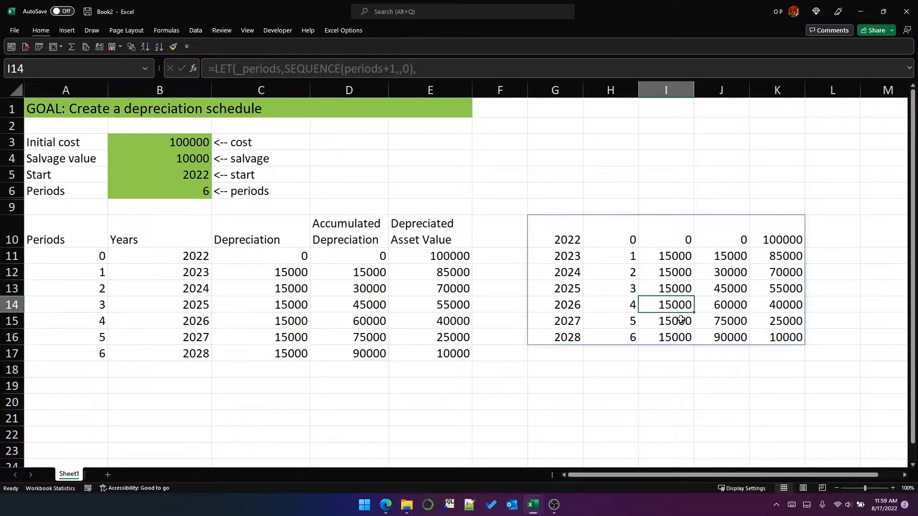
click(680, 320)
drag(666, 236, 684, 337)
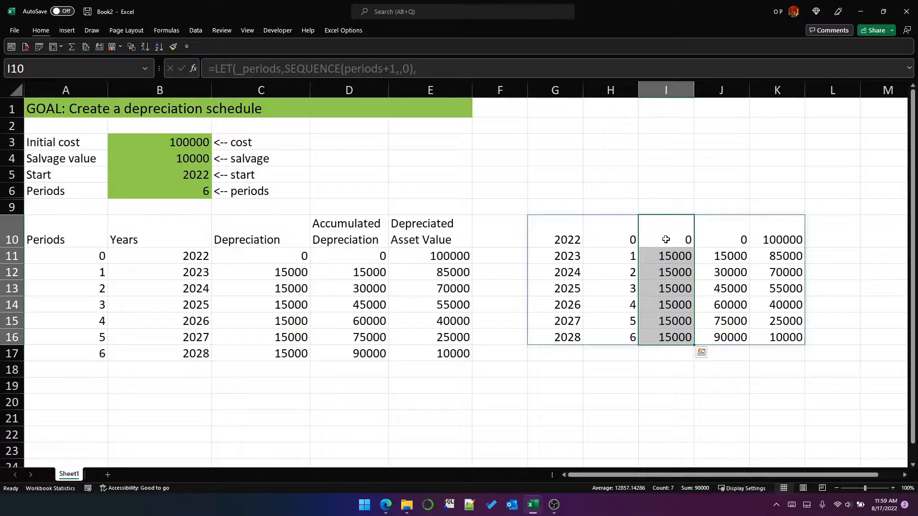
Step: Expand the formula bar to show the complete LET formula in G10, select all its text, and finish editing the cell
click(567, 236)
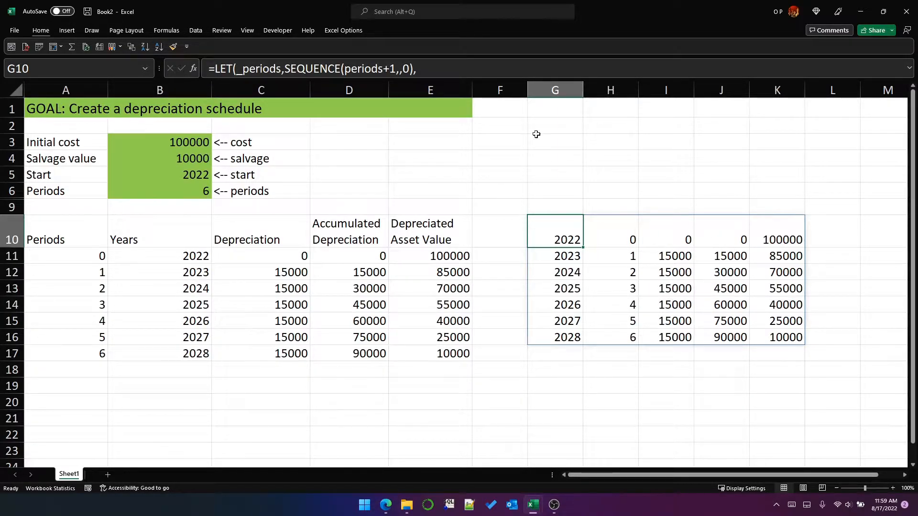
drag(507, 78, 507, 183)
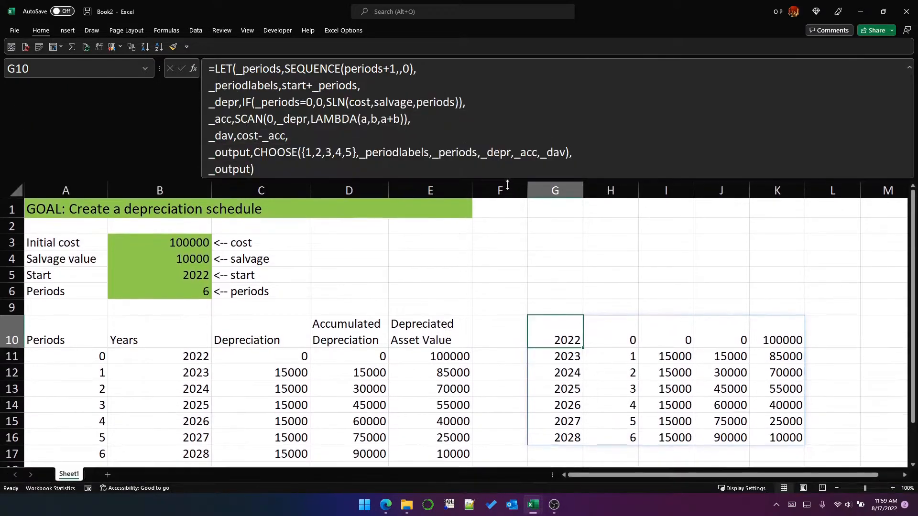
drag(247, 161, 202, 53)
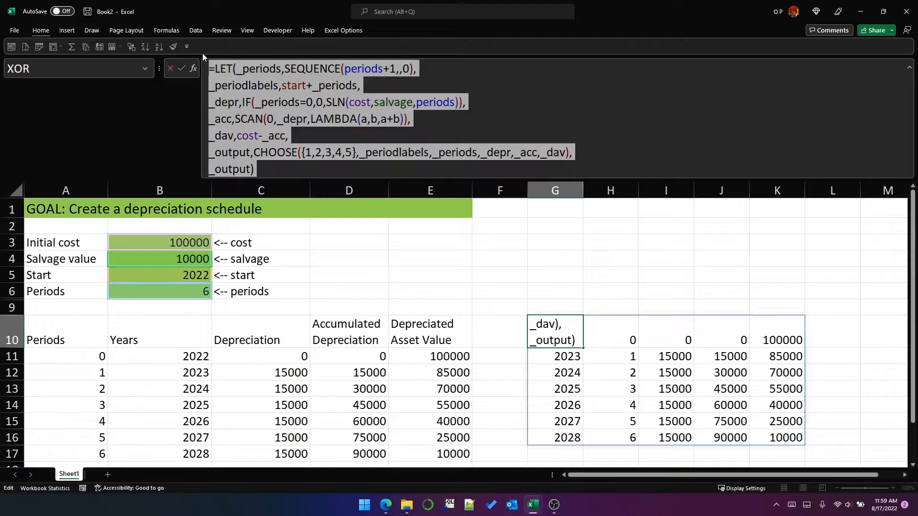
key(Return)
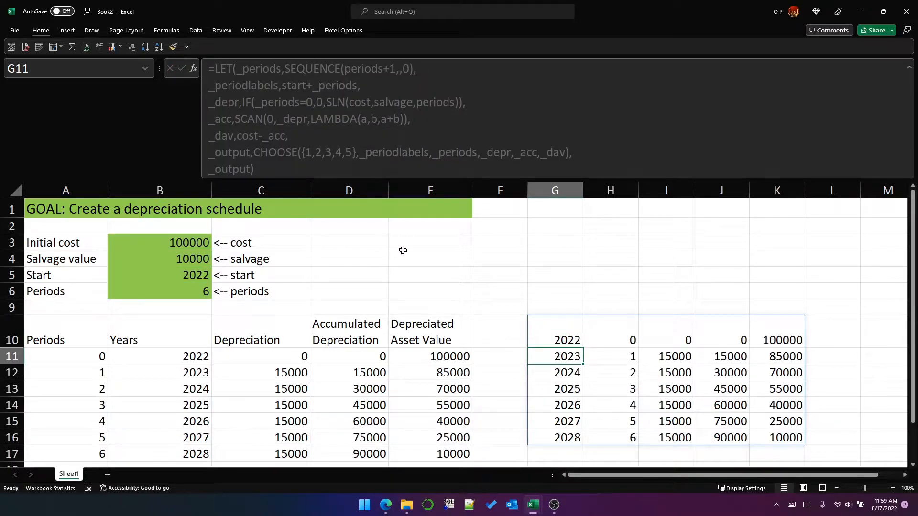
Step: Open the Advanced Formula Environment, shrink the formula bar to one line, widen the add-in pane, and show its formula editor
click(41, 30)
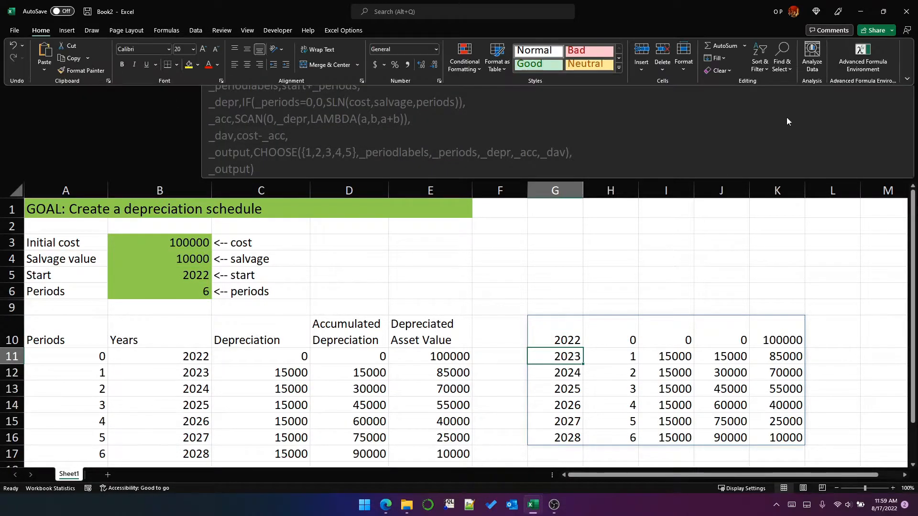
click(863, 52)
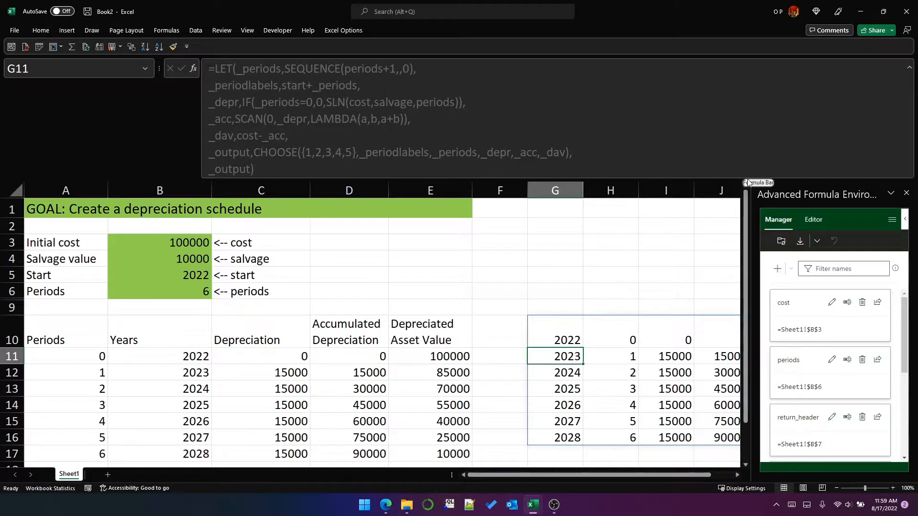
drag(781, 180, 776, 80)
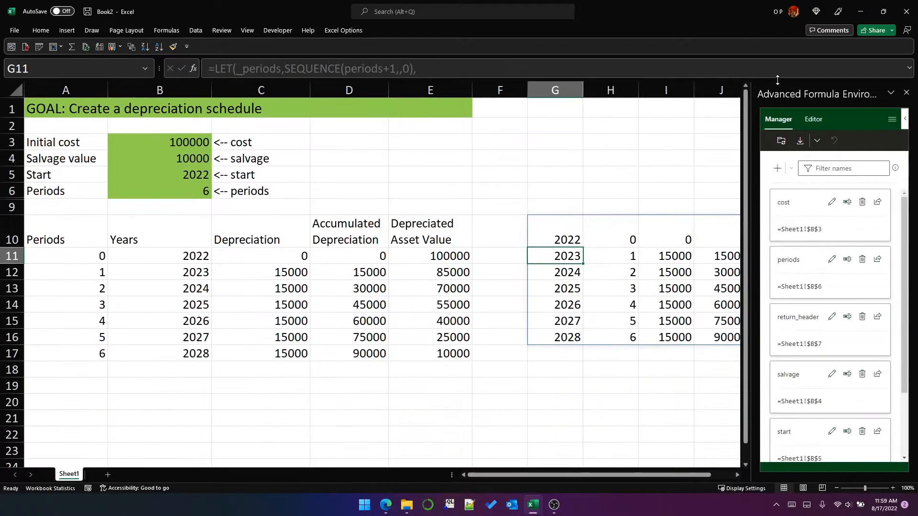
drag(744, 154, 409, 167)
click(514, 120)
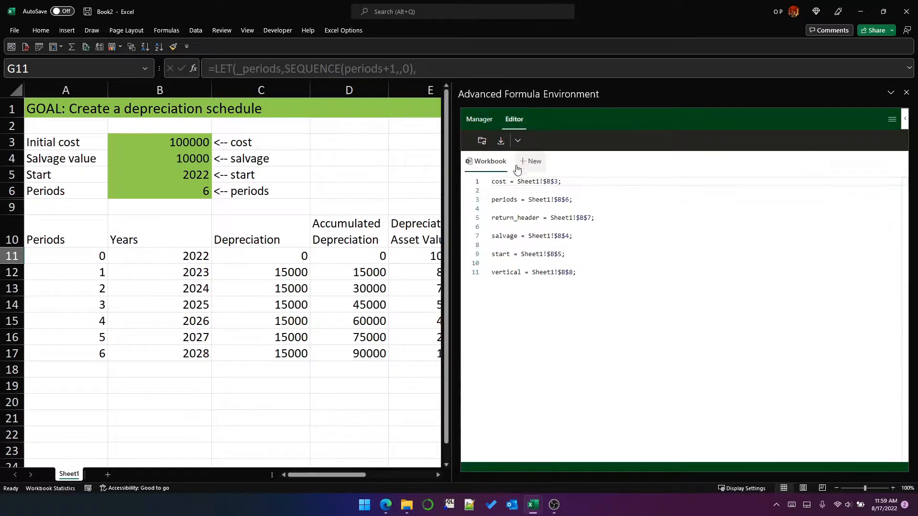
Step: Create a new namespace named depn in the formula editor
click(532, 161)
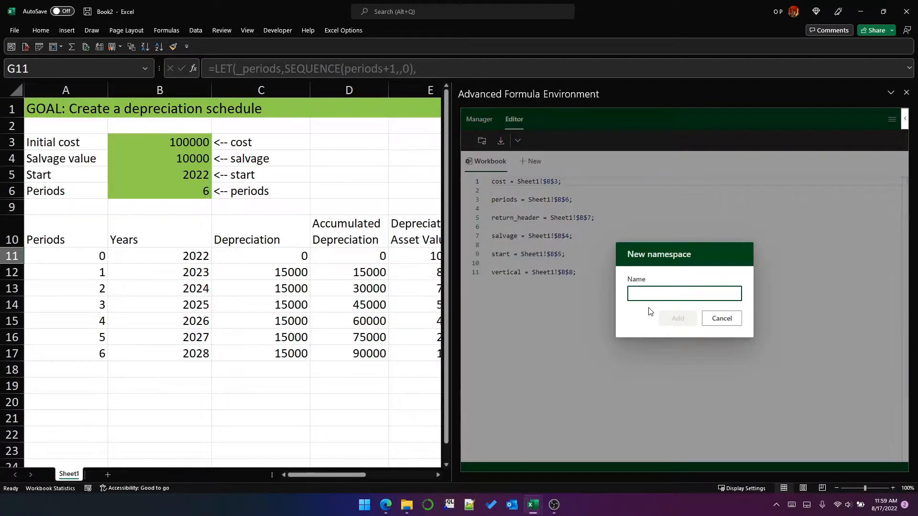
text(depn)
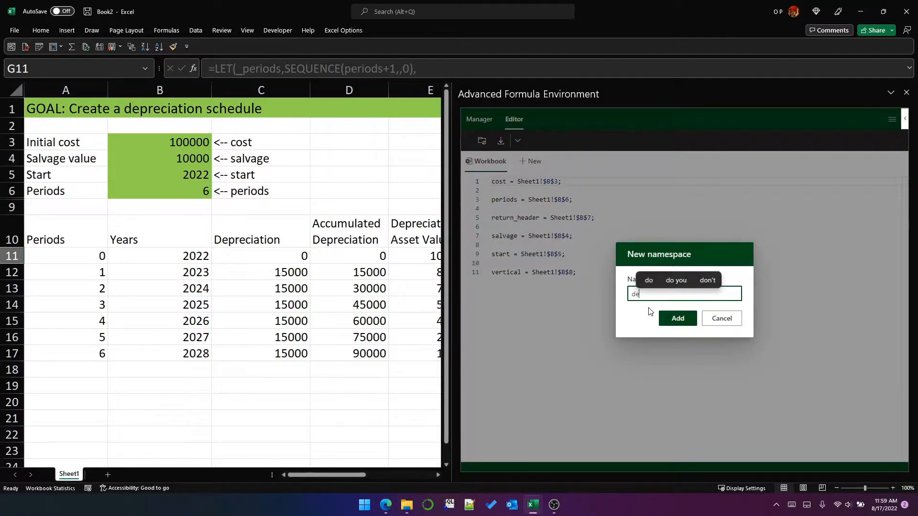
click(678, 319)
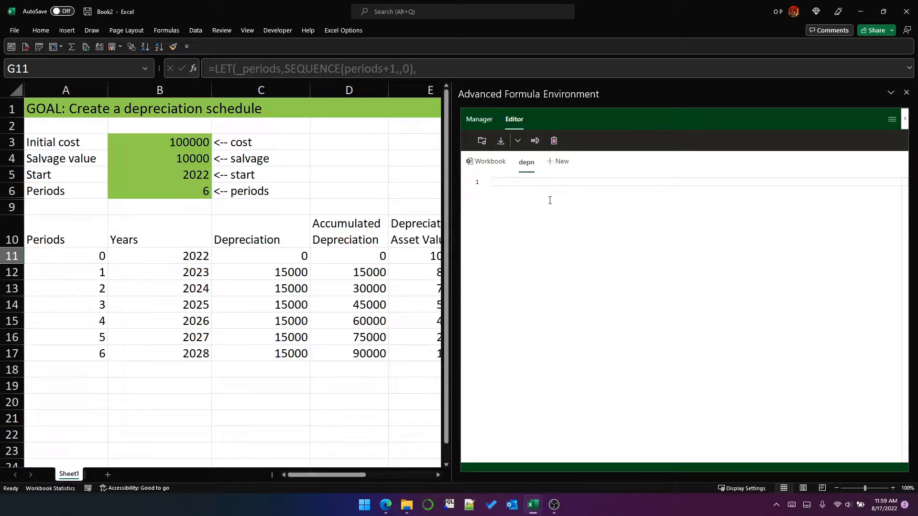
Step: Start a function named schedule in depn as an empty multi-line LAMBDA ending in a semicolon
text(sch)
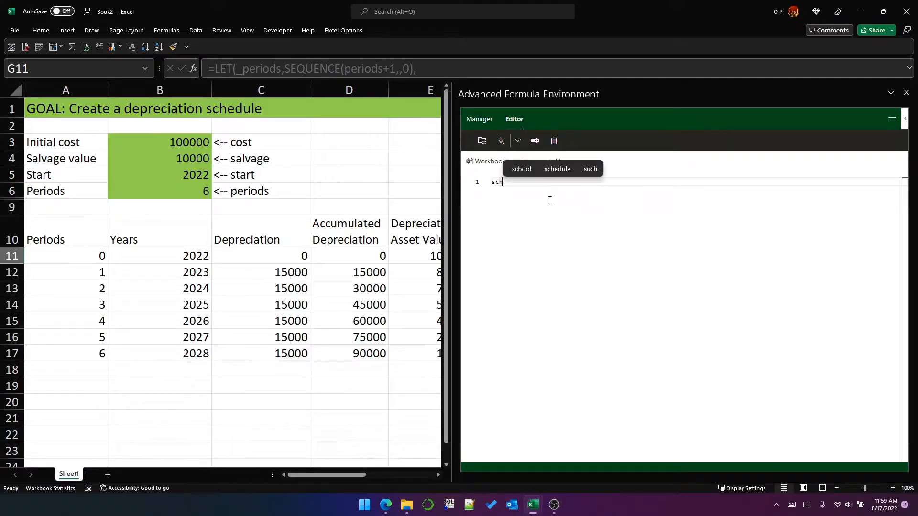
text(edule = )
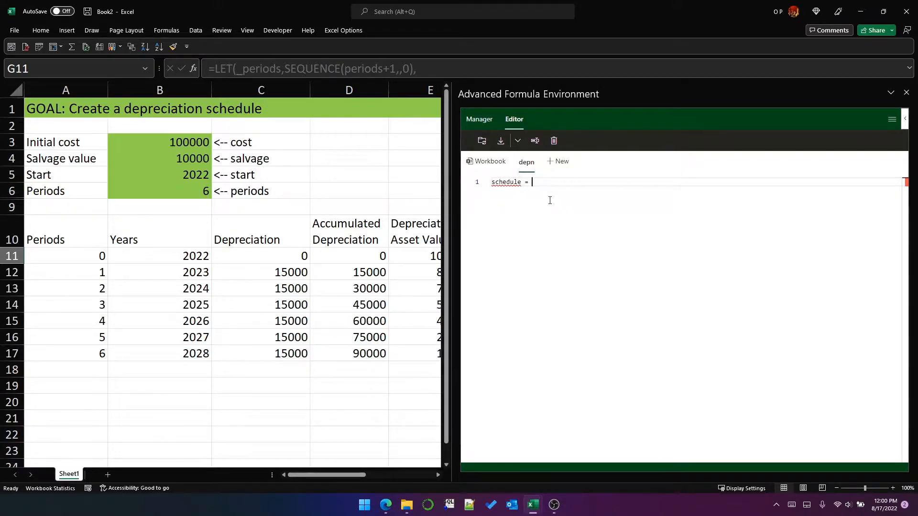
text(LAMBDA()
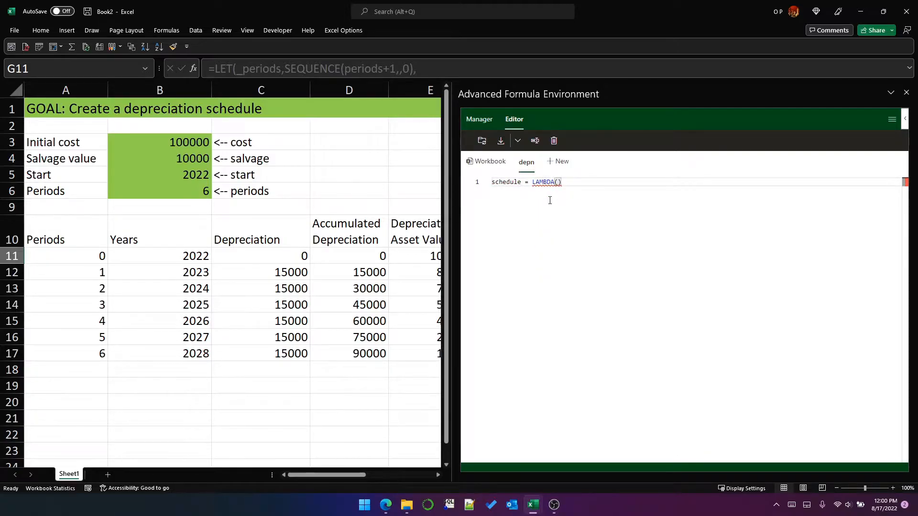
key(Return)
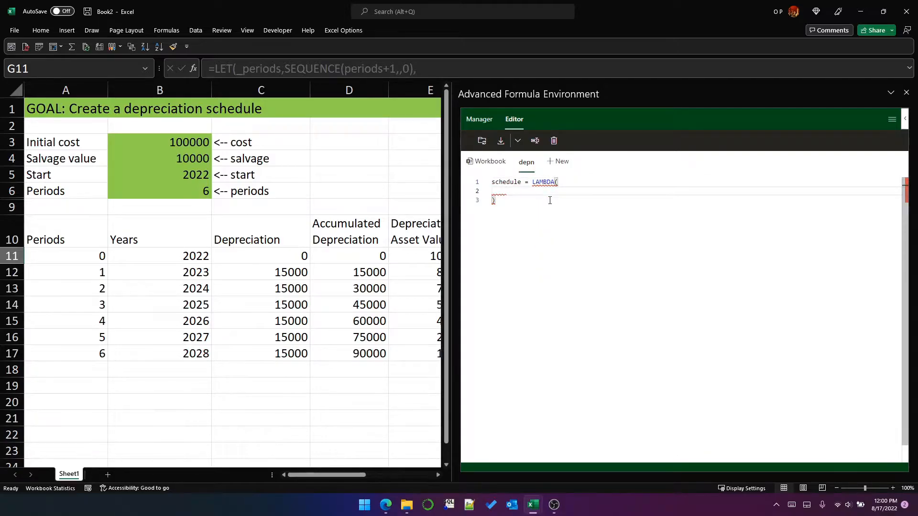
key(Down)
text(;)
key(Up)
key(Tab)
Step: Insert the complete depreciation LET formula from G10 as the LAMBDA body and remove its leading equals sign
text(=LET(_periods,SEQUENCE(periods+1,,0), _periodlabels,start+_periods, _depr,IF(_periods=0,0,SLN(cost,salvage,periods)), _acc,SCAN(0,_depr,LAMBDA(a,b,a+b)), _dav,cost-_acc, _output,CHOOSE({1,2,3,4,5},_periodlabels,_periods,_depr,_acc,_dav), _output))
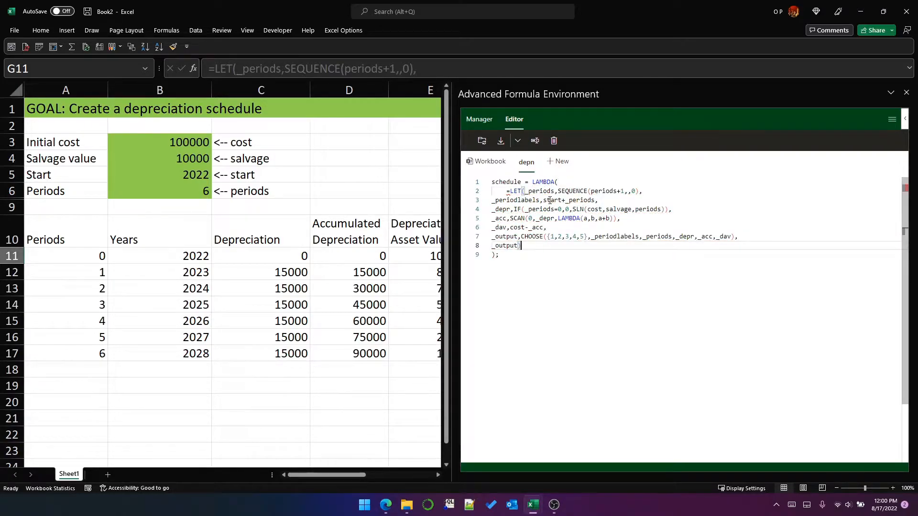
click(509, 191)
key(BackSpace)
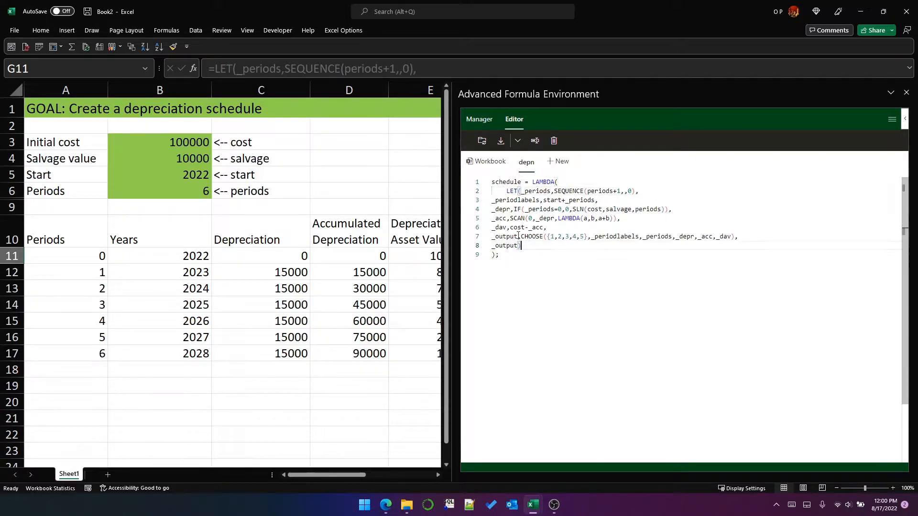
drag(521, 245, 491, 200)
key(Tab)
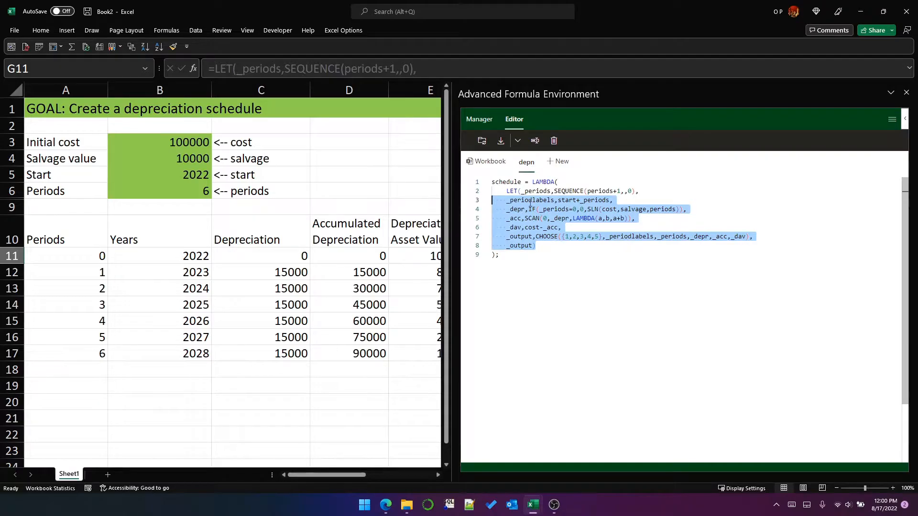
click(551, 255)
drag(550, 245, 486, 192)
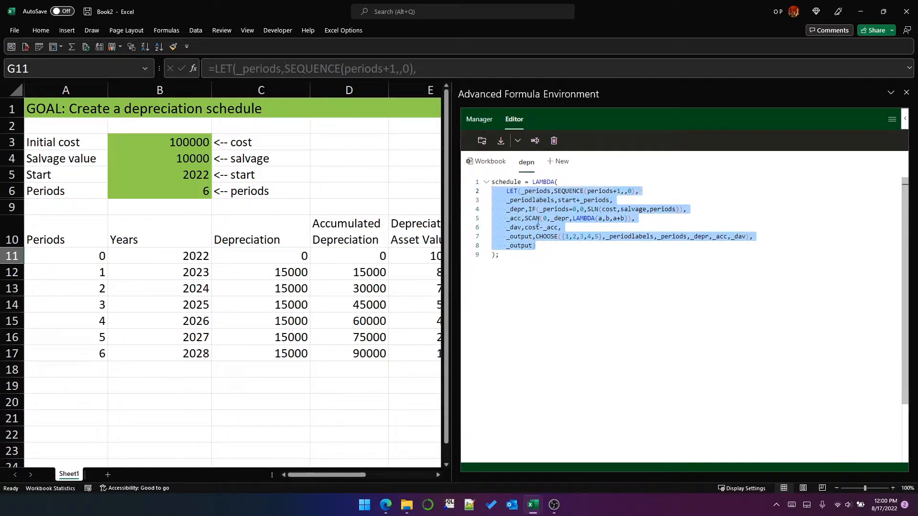
key(shift+Tab)
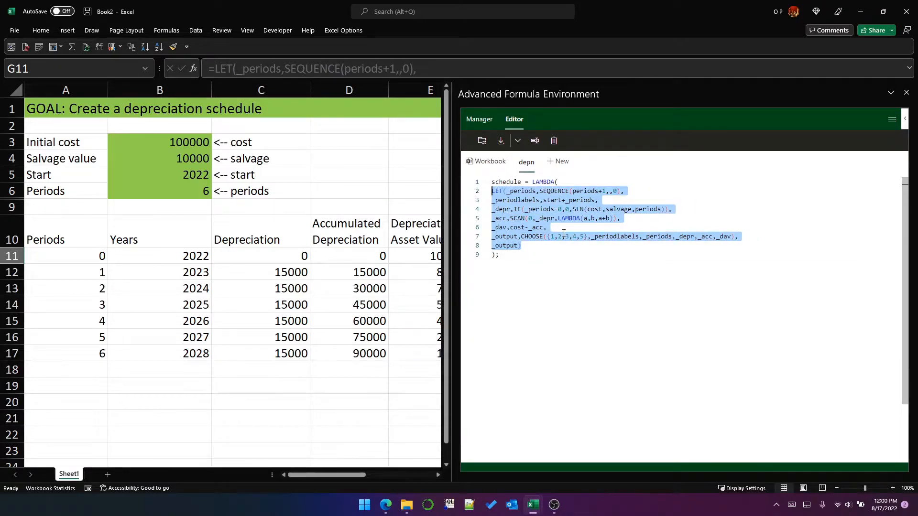
Step: Break the LET formula so its opening LET( and its closing parenthesis each stand on their own line
click(505, 192)
key(Return)
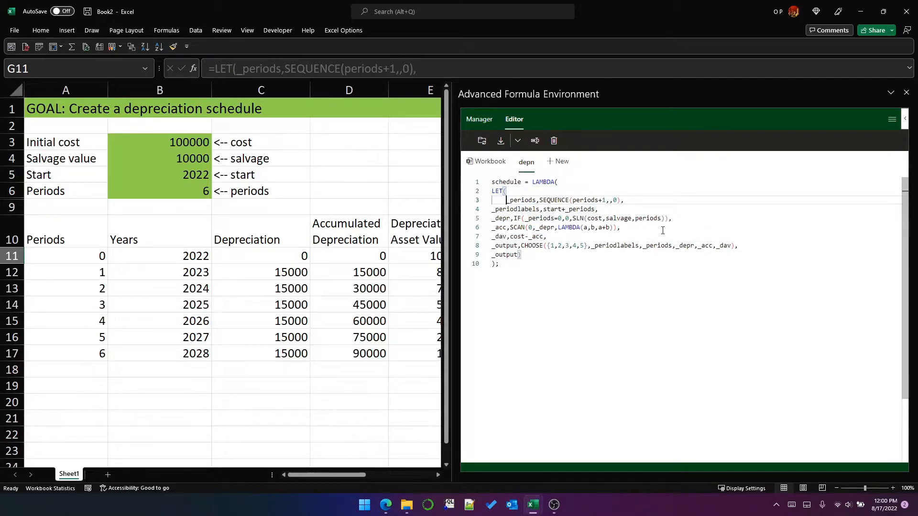
key(shift+Tab)
key(Down)
key(Down)
key(Down)
key(Down)
key(Down)
key(Down)
key(End)
key(Left)
key(Return)
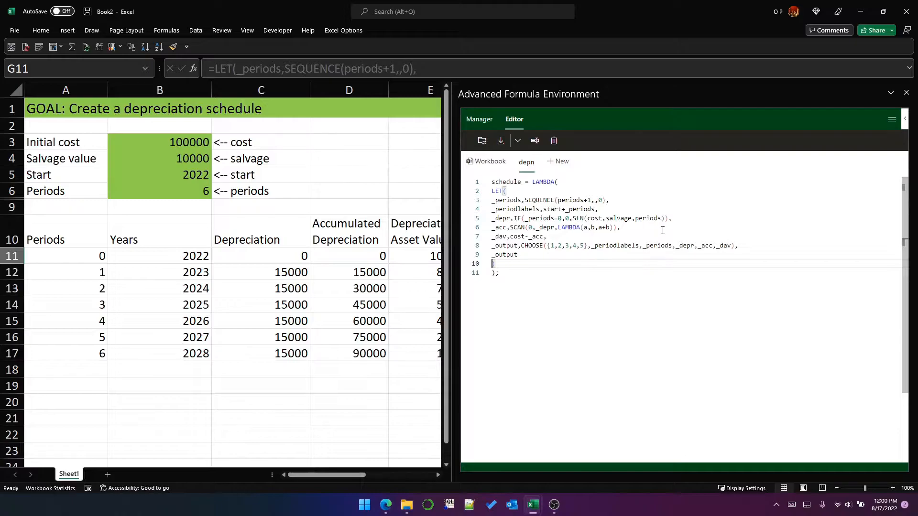
Step: Indent the whole LET block one level inside the LAMBDA, and its arguments from _periods to _output one level further
drag(535, 264, 482, 194)
key(Tab)
click(532, 255)
drag(532, 255, 485, 204)
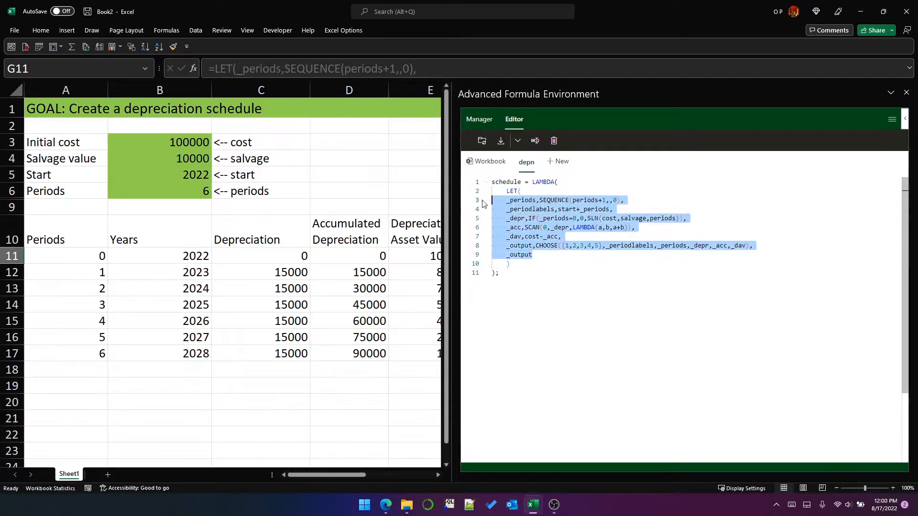
key(Tab)
click(553, 256)
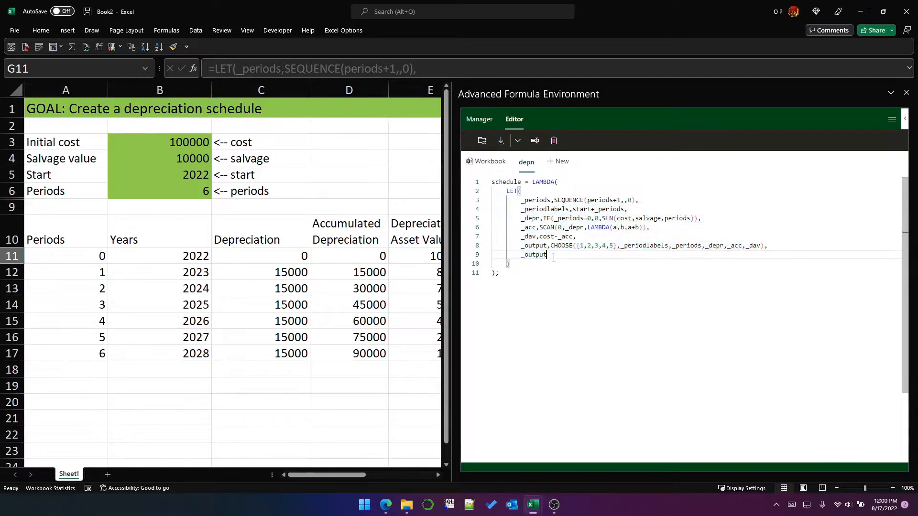
Step: Add the parameters cost, salvage, periods and start to the schedule LAMBDA, ahead of the LET block
click(567, 180)
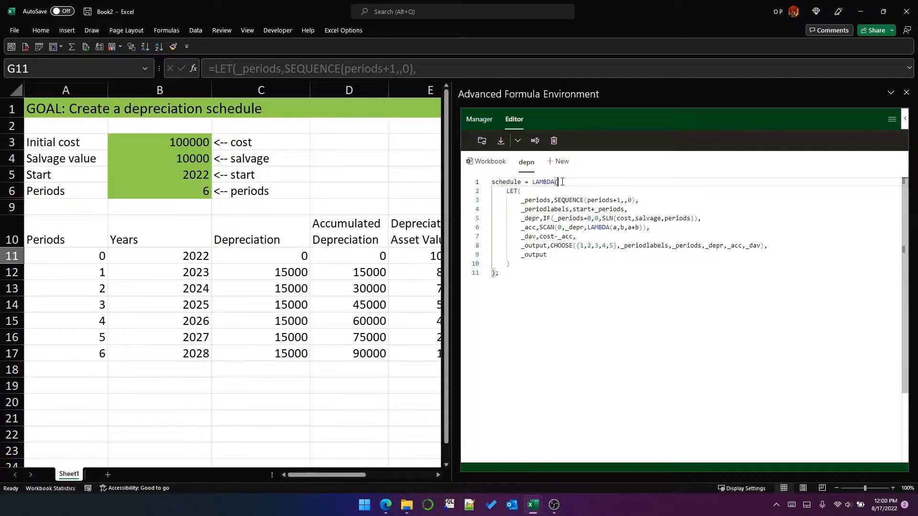
double_click(604, 200)
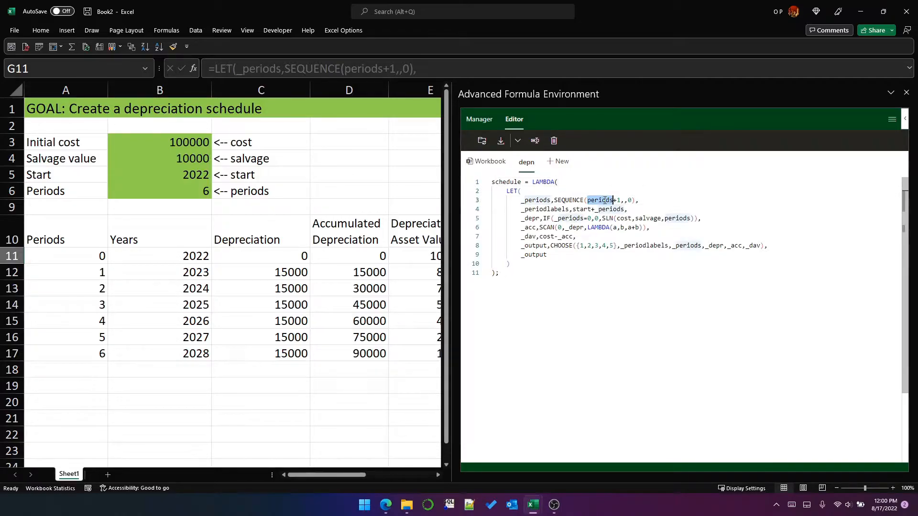
double_click(577, 210)
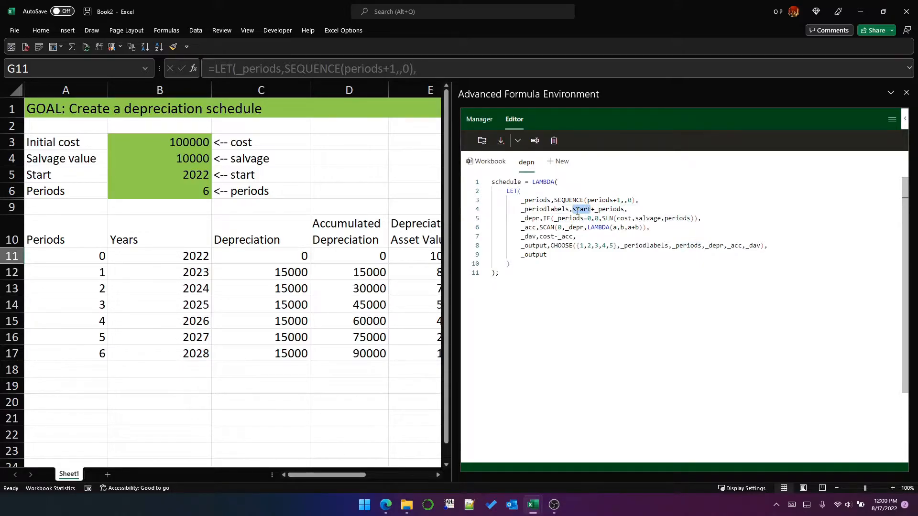
click(567, 182)
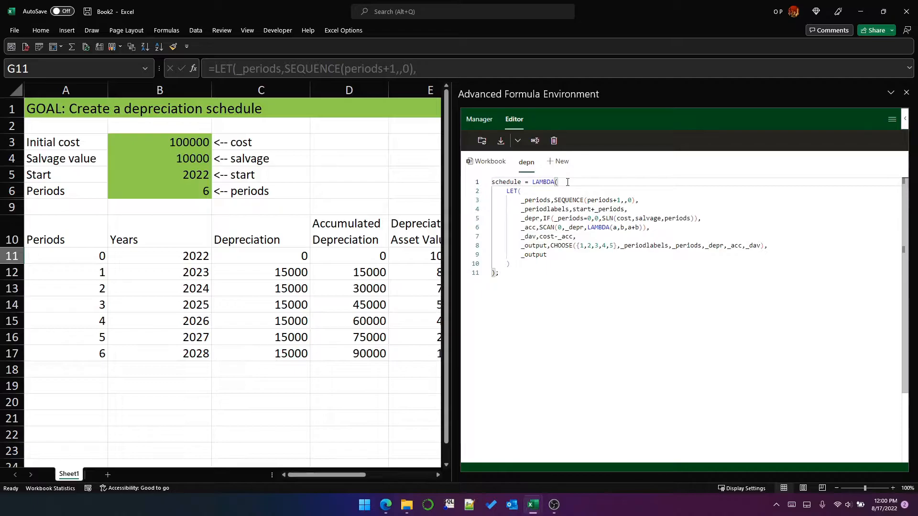
text(cost,salvage,periods,start)
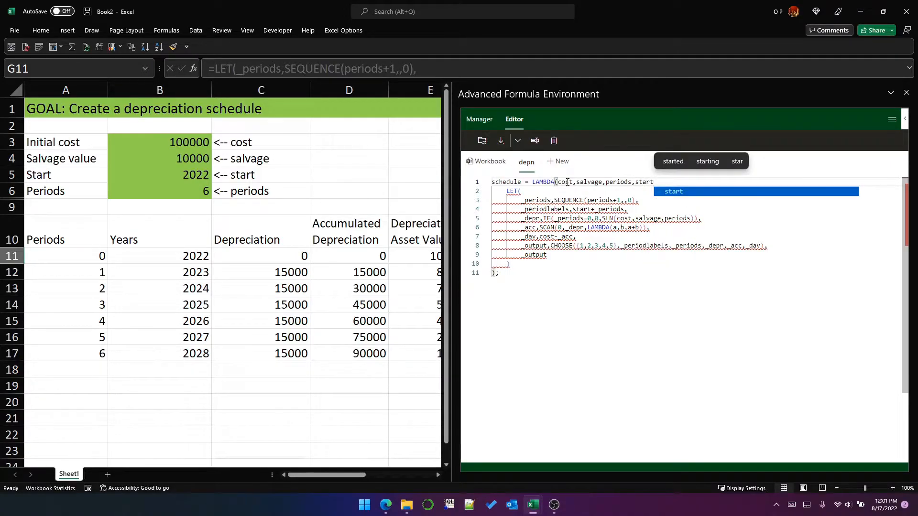
text(,)
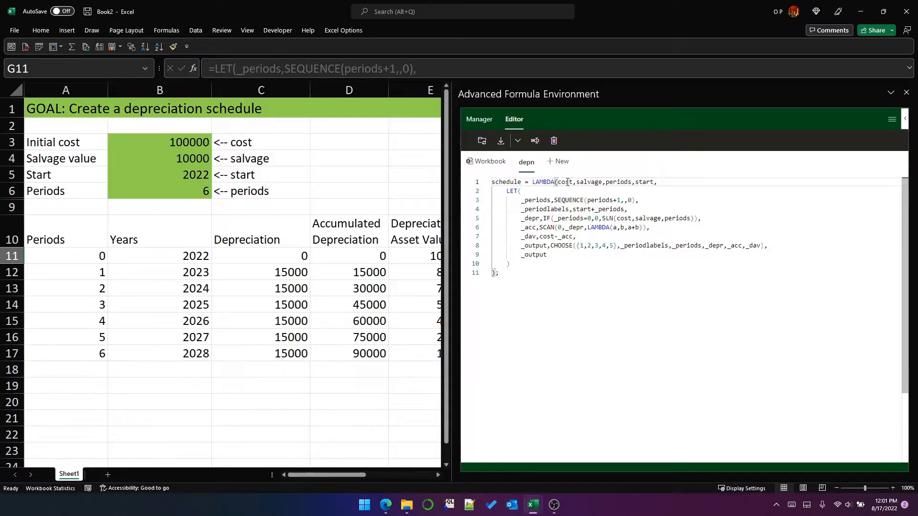
Step: Examine where the parameters start, periods, salvage and cost are used within the LET block
double_click(648, 183)
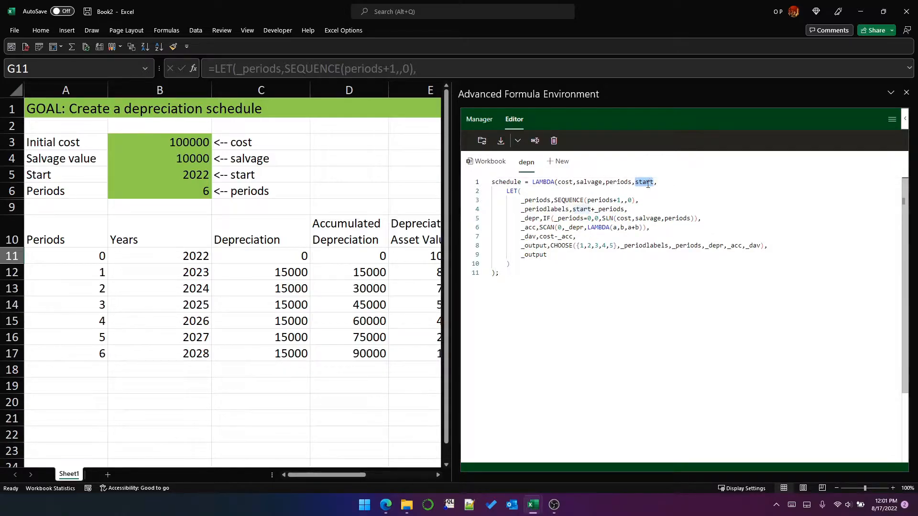
double_click(624, 181)
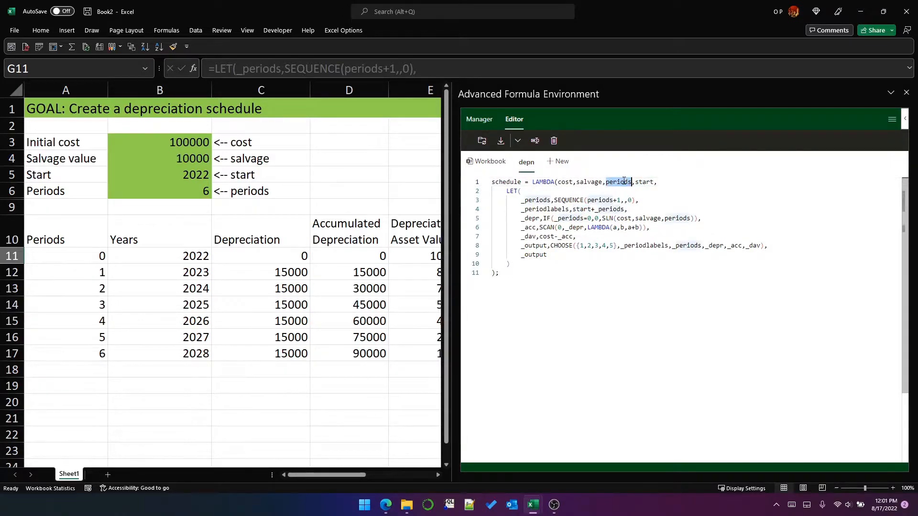
double_click(582, 182)
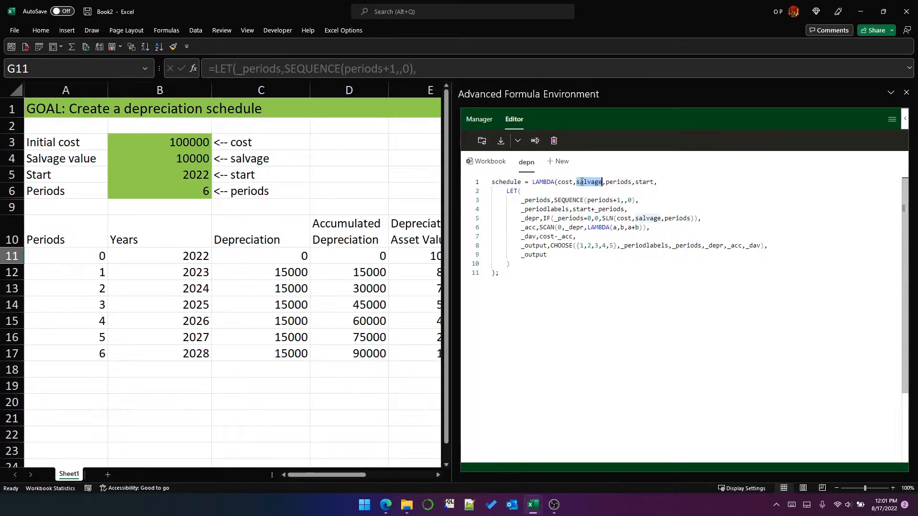
double_click(565, 182)
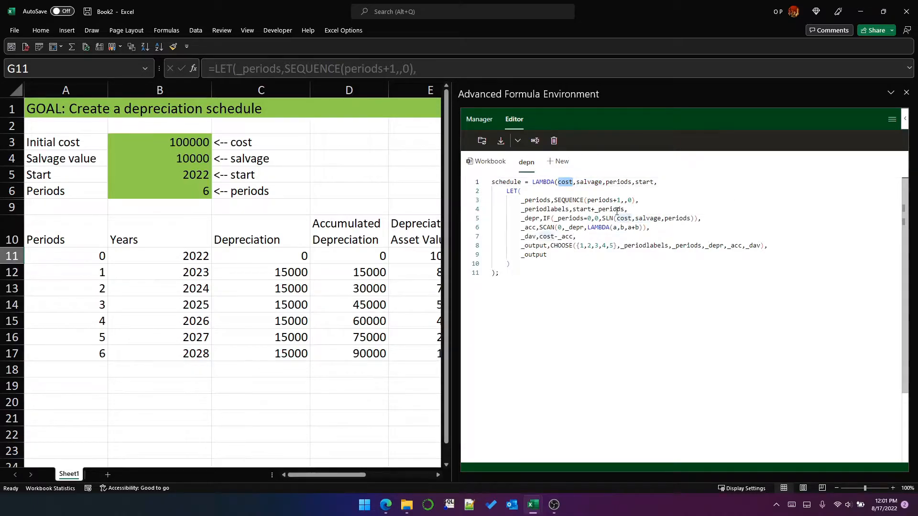
click(520, 191)
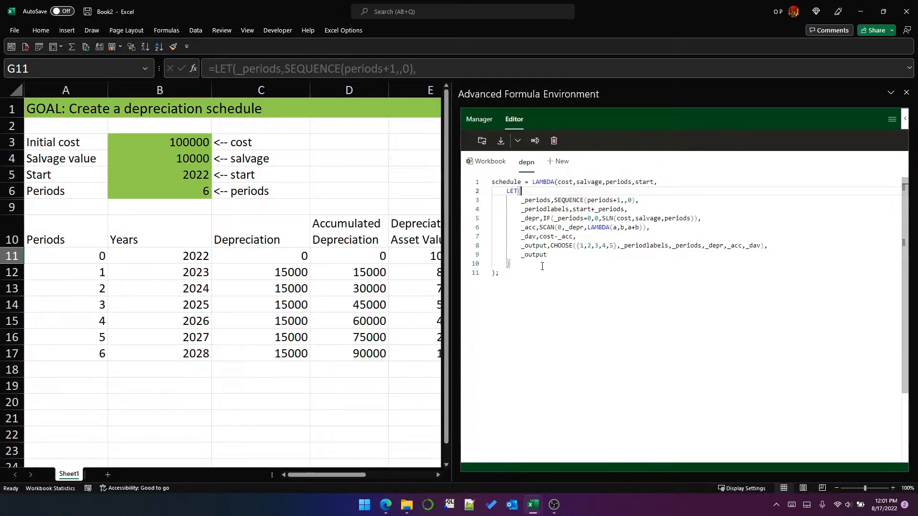
Step: Sync the schedule function to the workbook's defined names and close the Advanced Formula Environment
click(482, 141)
click(482, 141)
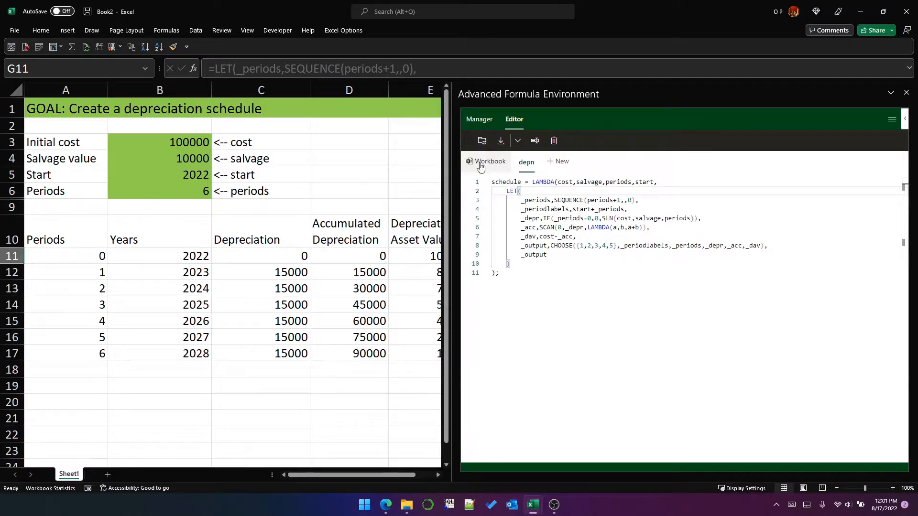
click(906, 92)
Step: Check the depn.schedule entry and its LAMBDA definition in the Name Manager, and close it
click(360, 179)
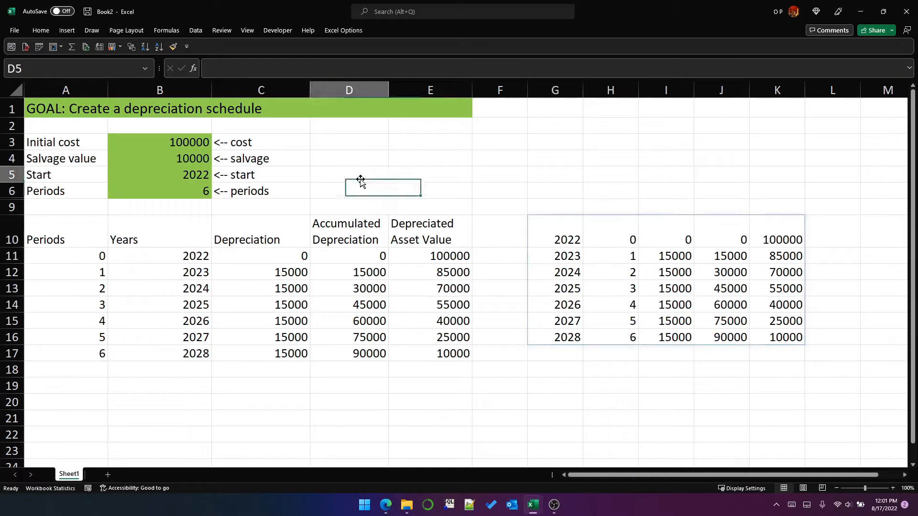
key(ctrl+F3)
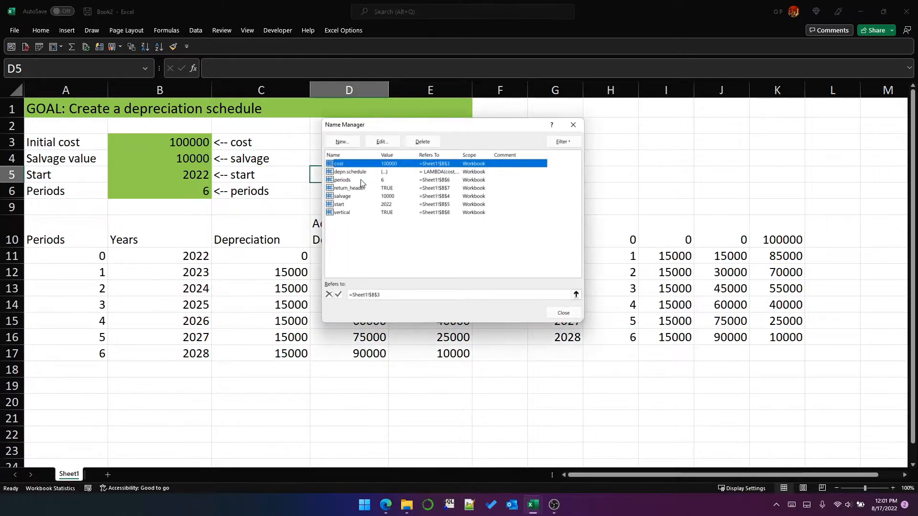
click(361, 173)
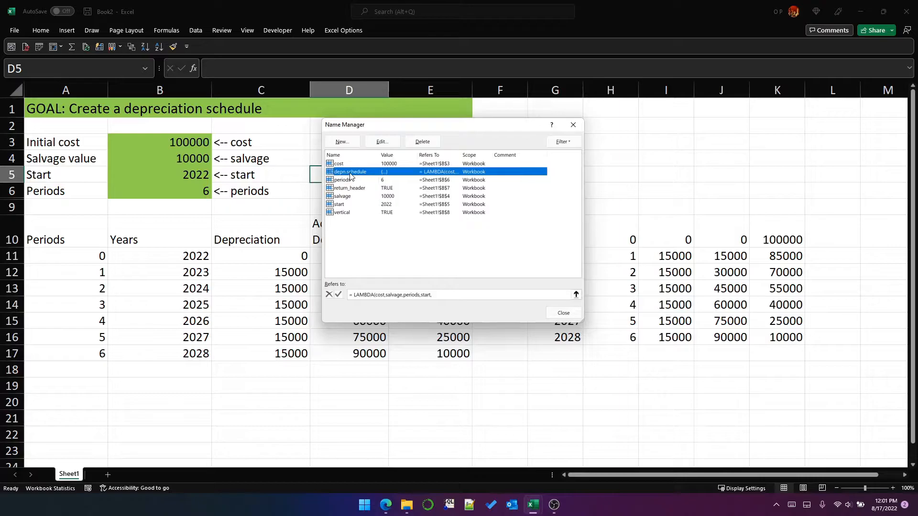
click(563, 312)
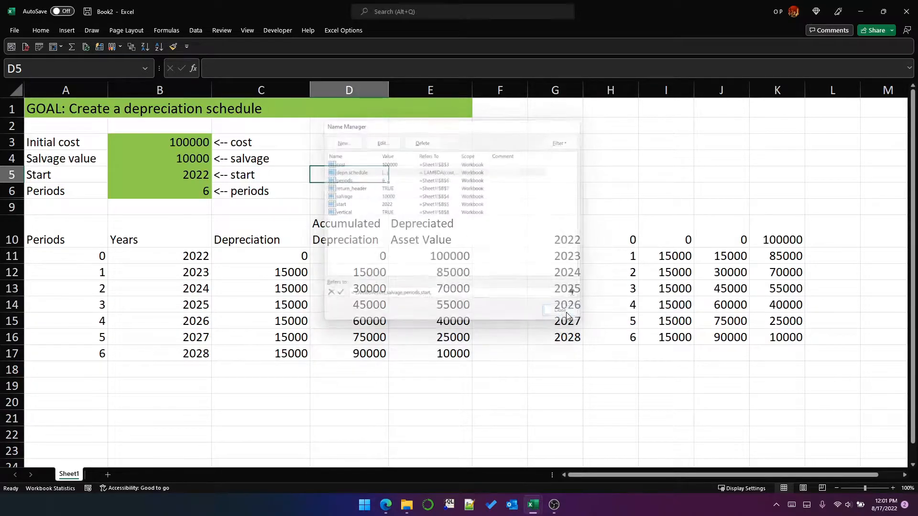
Step: Enter =depn.schedule(cost,salvage,periods,start) in cell G18, below the LET-based schedule
click(566, 370)
scroll(583, 327, down, 2)
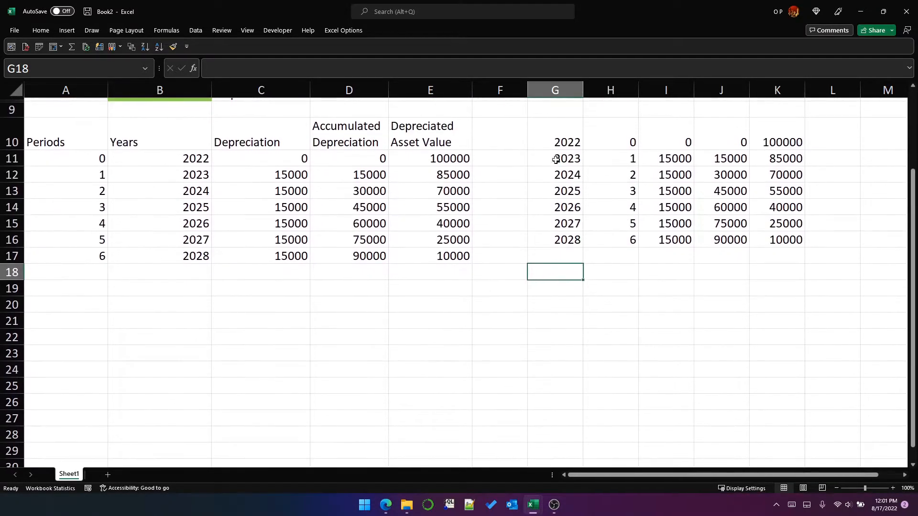
click(558, 137)
click(547, 270)
text(=depn.schedule()
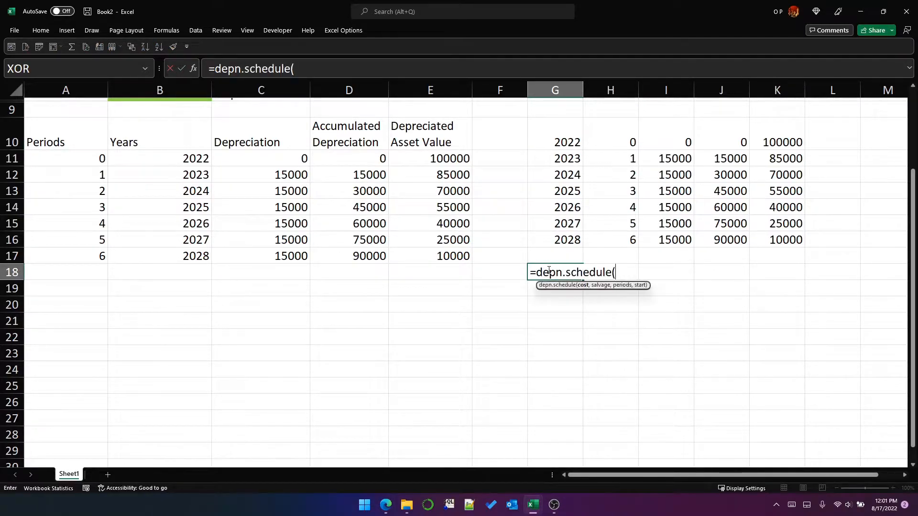
text(cost)
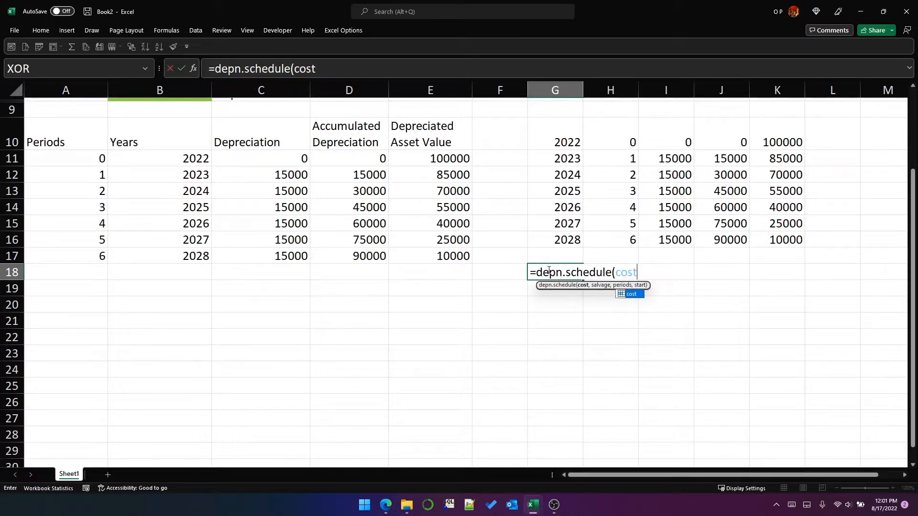
text(,salvage,periods,start)
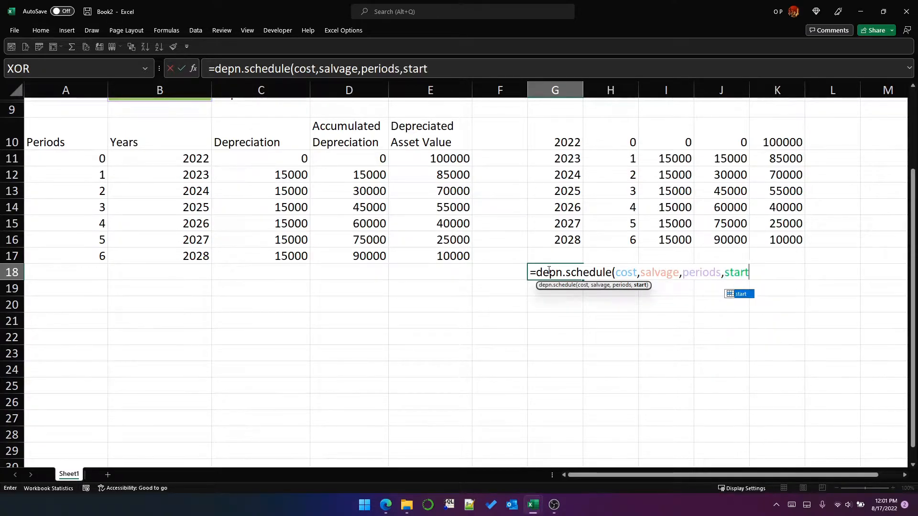
text())
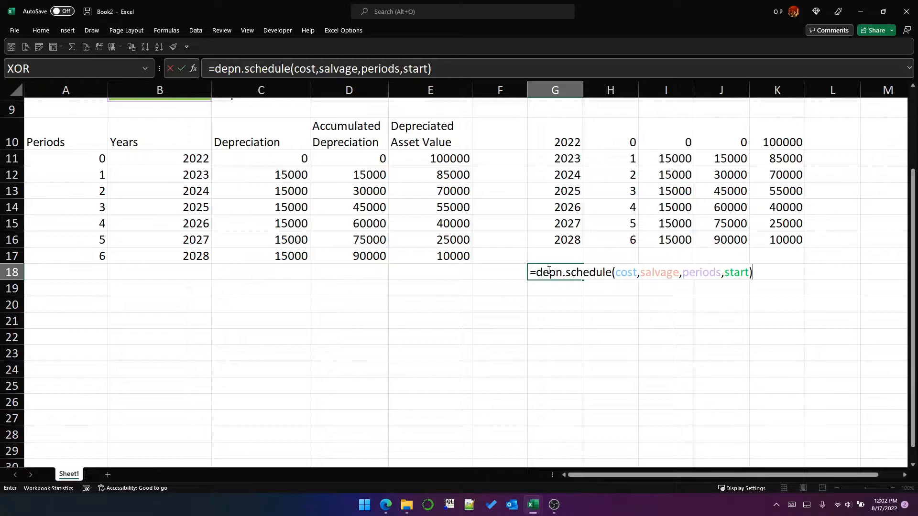
key(Return)
key(Up)
key(Down)
key(Up)
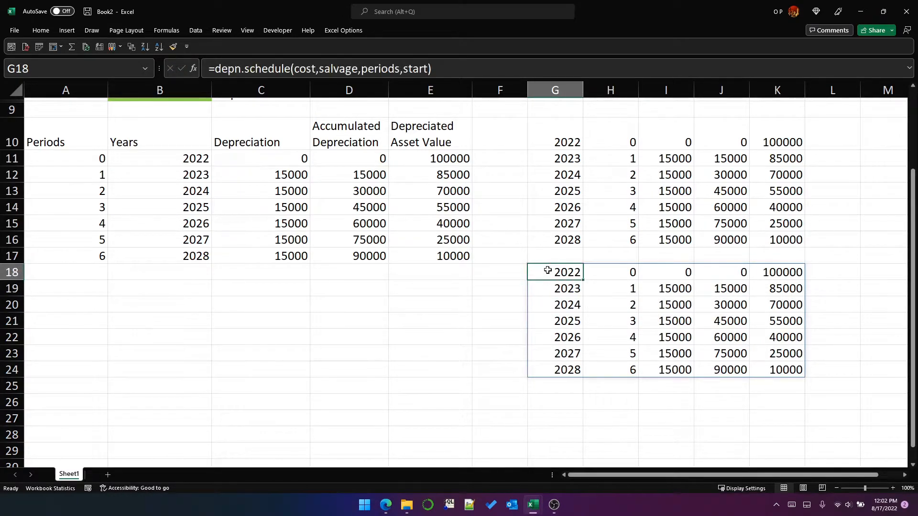
Step: Compare the separate column formulas in A11:E11, the LET formula in G10 and the depn.schedule call in G18
click(89, 157)
click(161, 153)
click(278, 155)
click(338, 155)
click(420, 154)
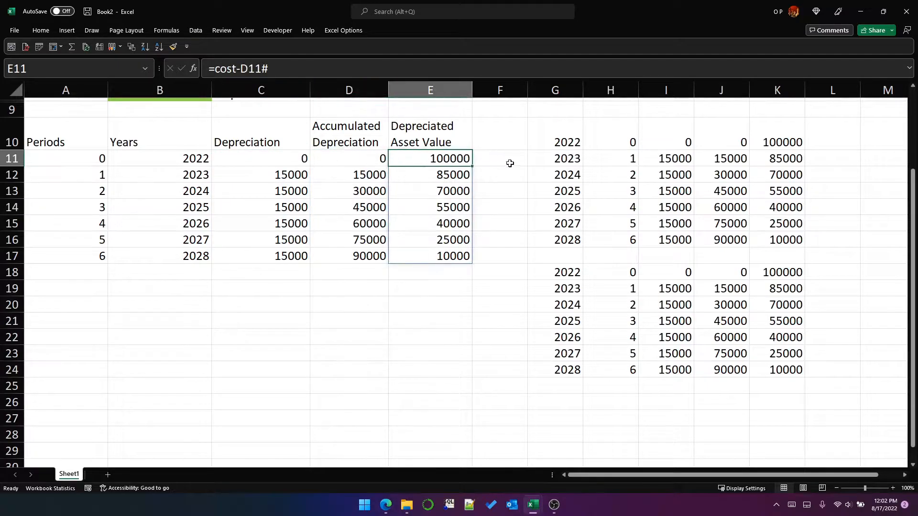
click(541, 129)
mouse_move(422, 79)
mouse_down()
mouse_move(419, 188)
mouse_move(420, 83)
mouse_up()
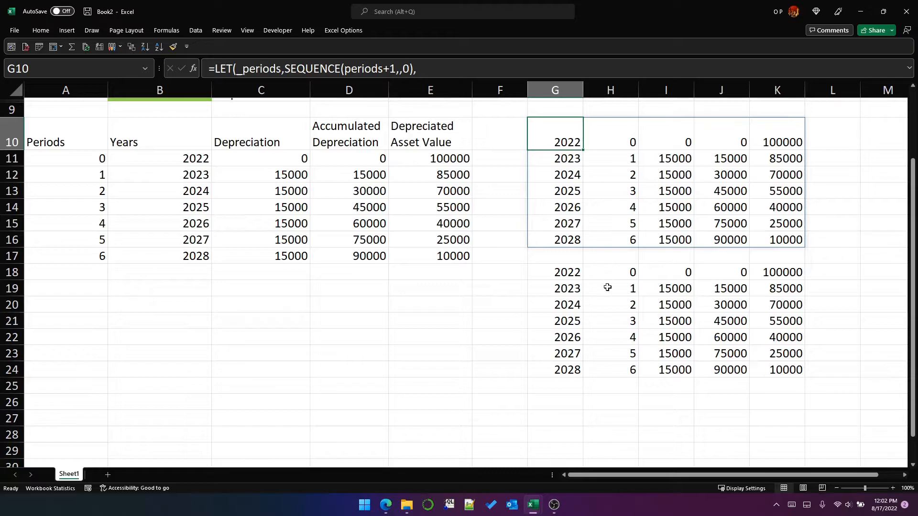
click(561, 272)
drag(216, 67, 290, 69)
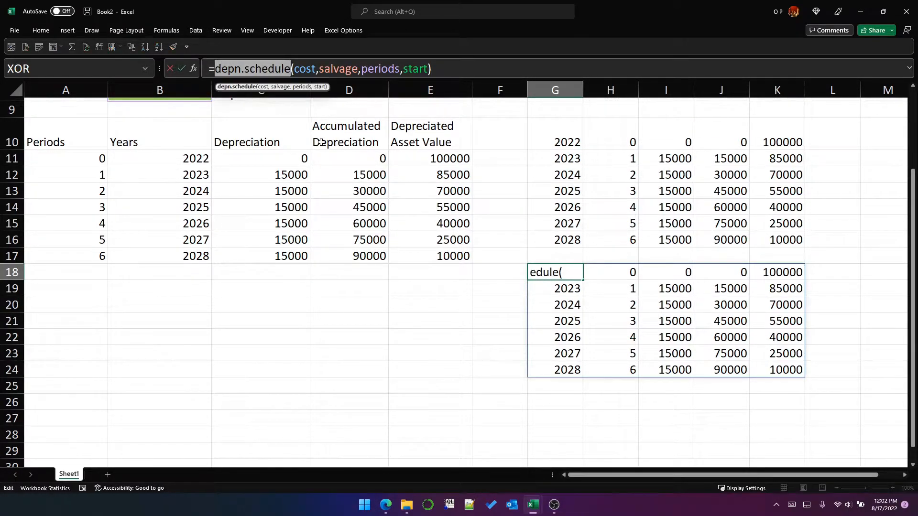
key(Return)
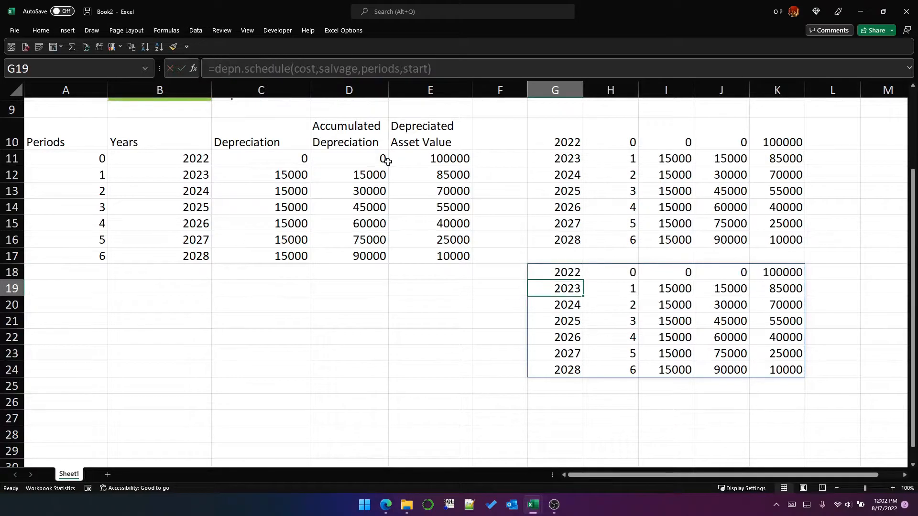
Step: Delete the LET-based schedule from G10:K16 and move the depn.schedule formula to G10
scroll(569, 272, up, 2)
drag(557, 236, 777, 335)
key(Delete)
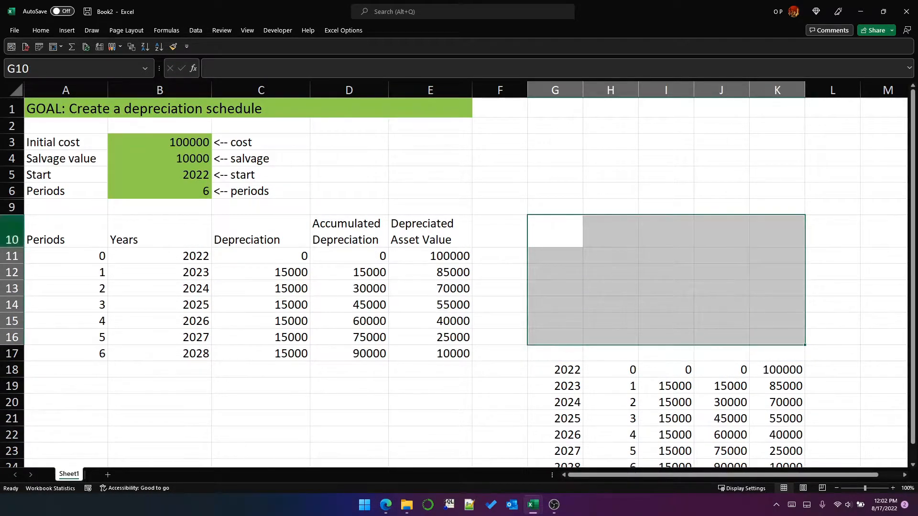
click(558, 371)
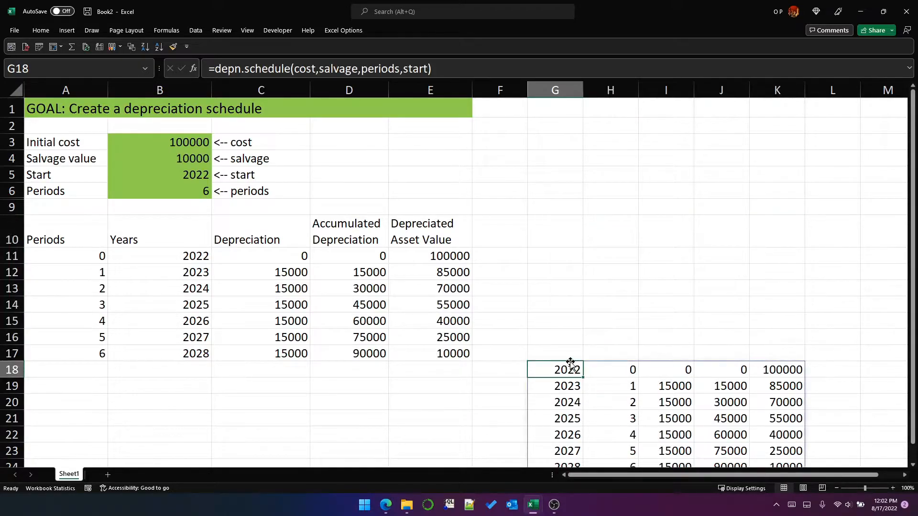
drag(571, 362, 558, 252)
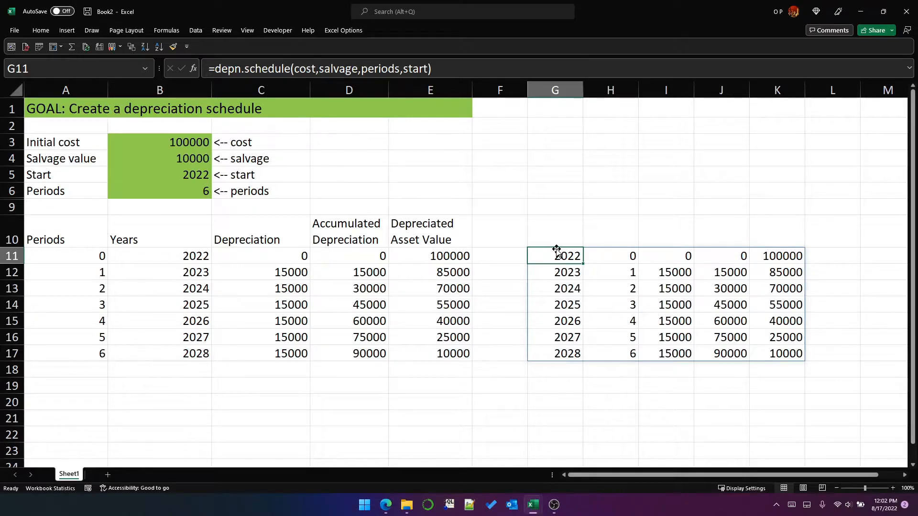
drag(557, 251, 558, 233)
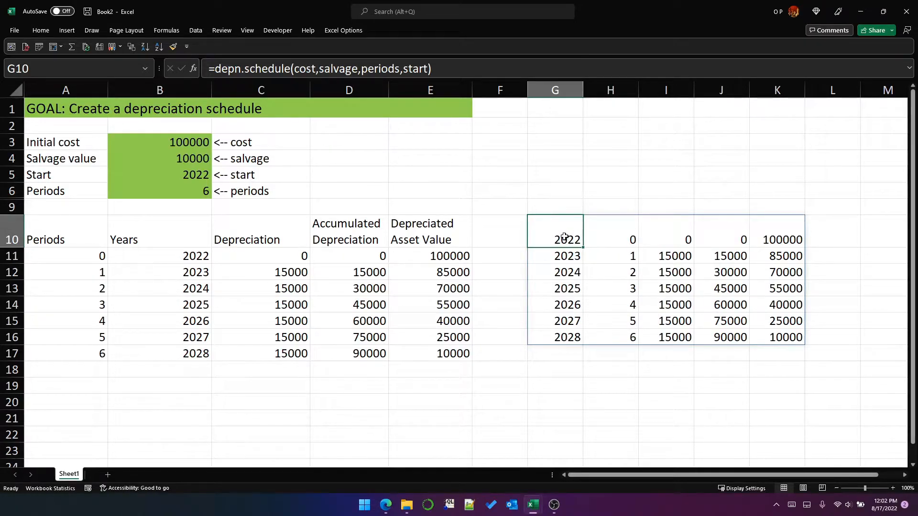
Step: Review the header labels in A10:E10 and open the depn module for editing in a widened Advanced Formula Environment
drag(66, 240, 444, 238)
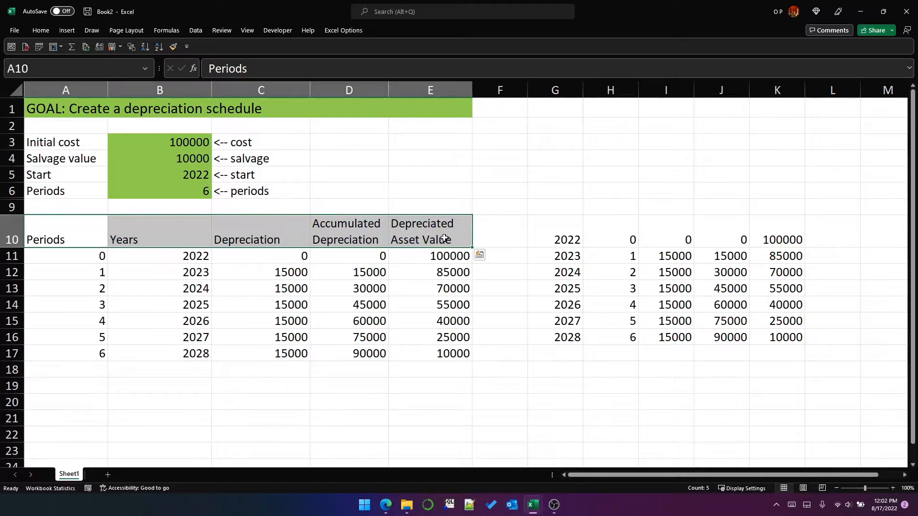
click(569, 230)
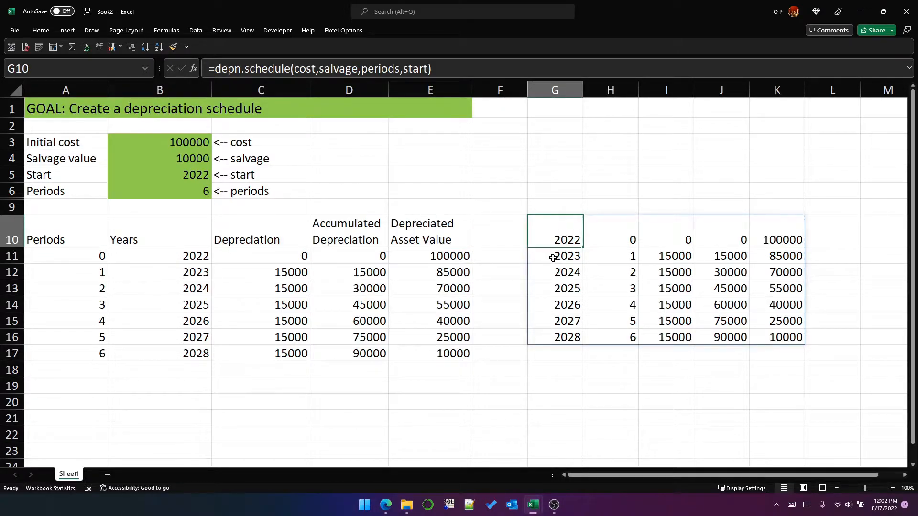
click(41, 30)
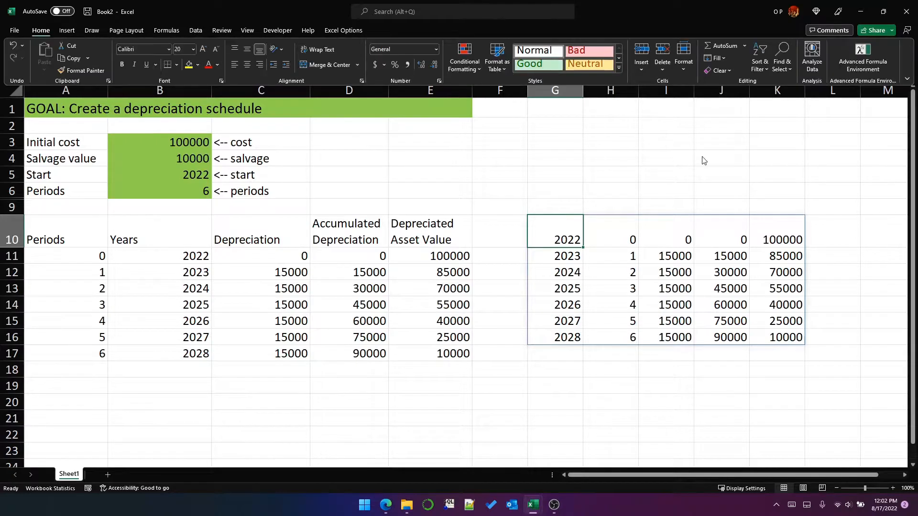
click(862, 55)
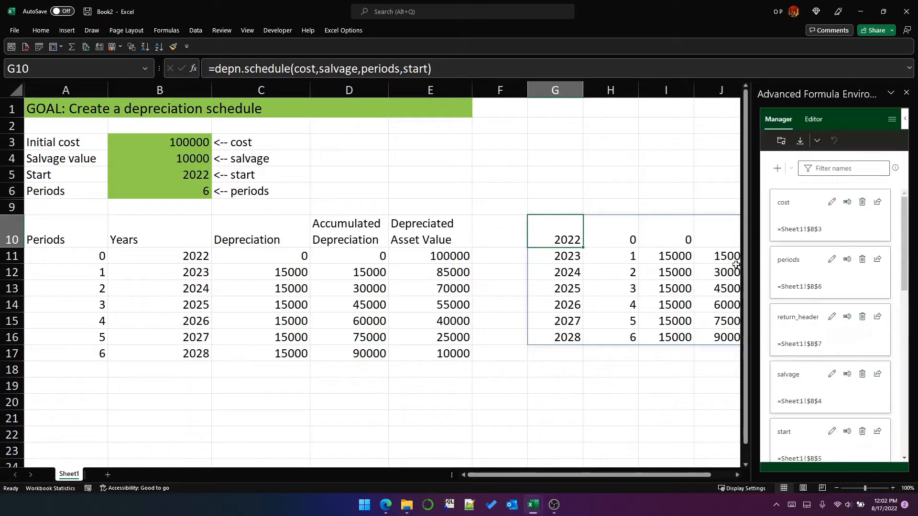
drag(752, 265, 396, 277)
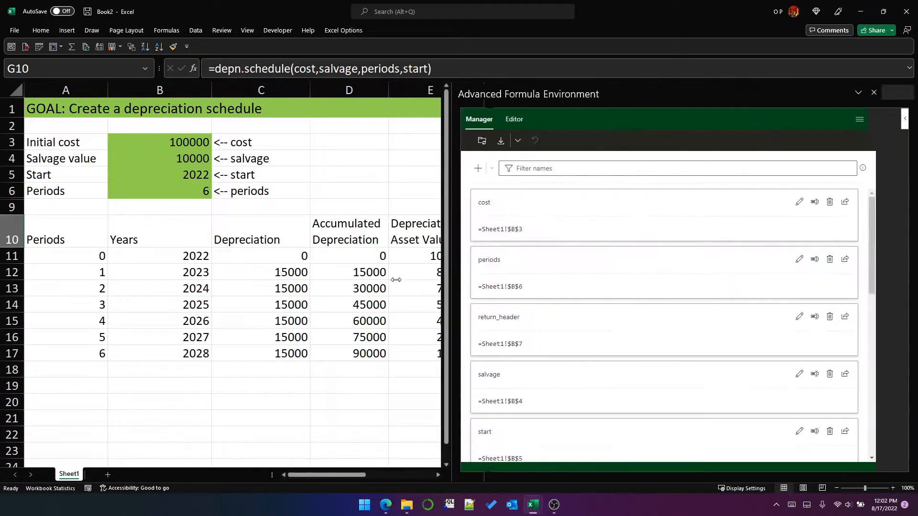
click(515, 119)
click(526, 162)
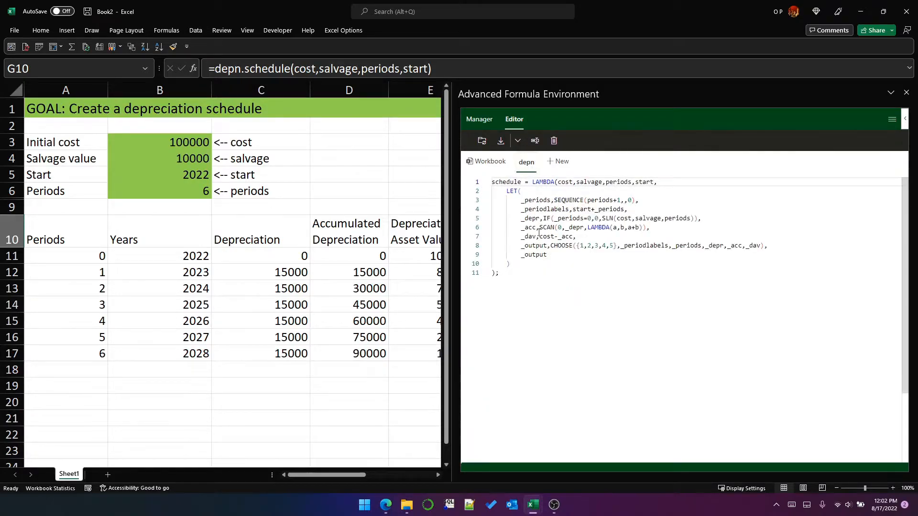
Step: Add a _header variable after the _dav line, starting its array with "Period labels" and "Periods"
click(592, 236)
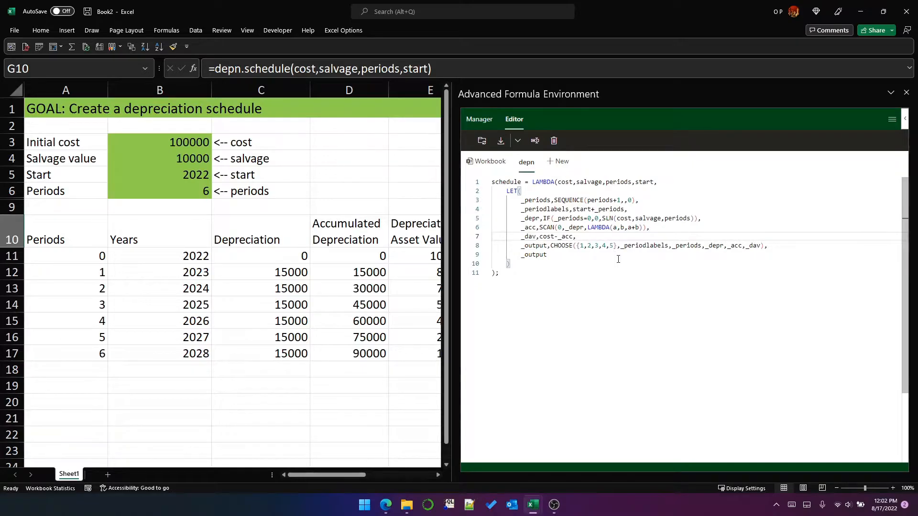
key(Return)
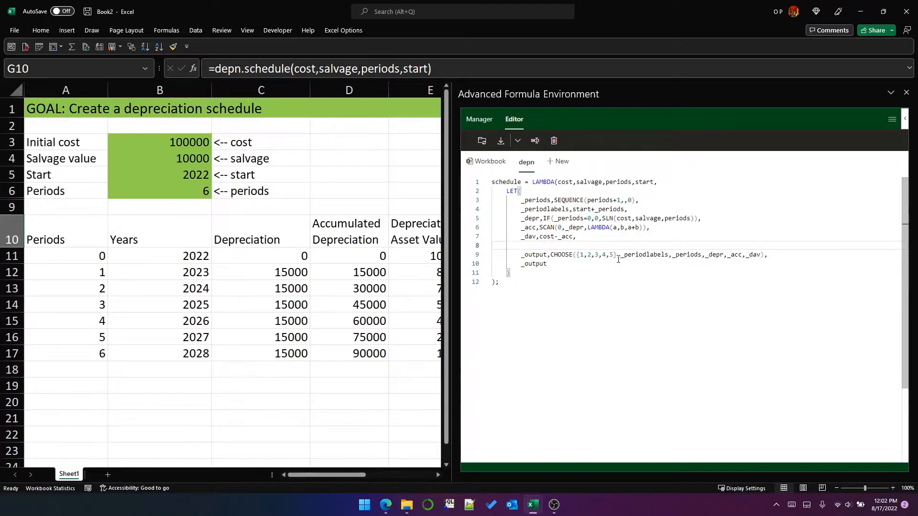
text(_header,)
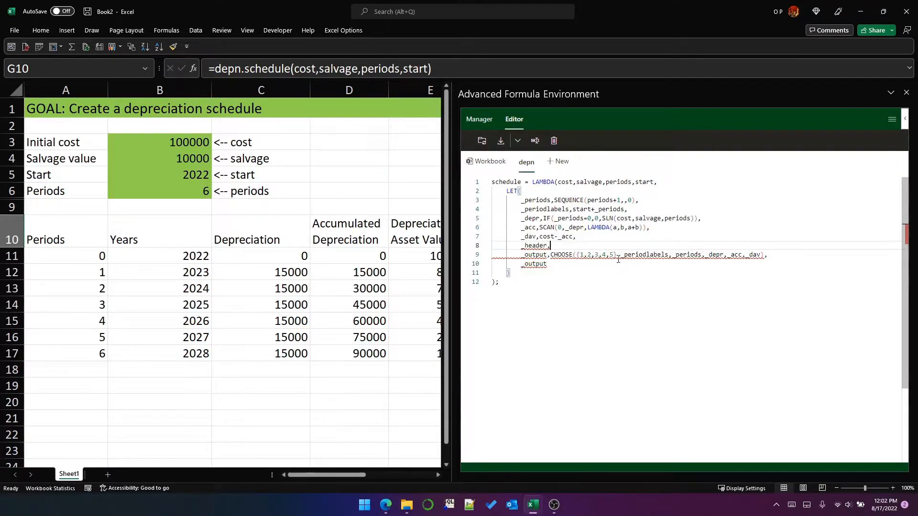
text({)
text("Period)
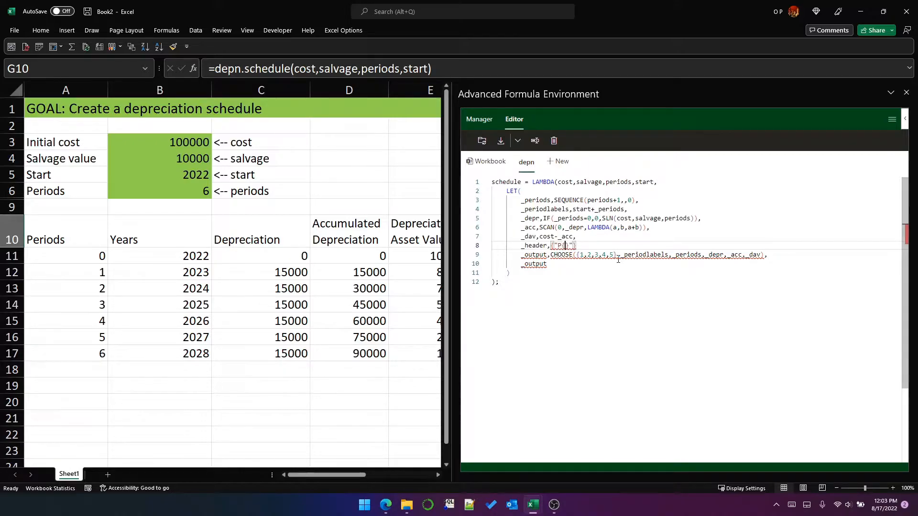
text( labels",")
text(Period)
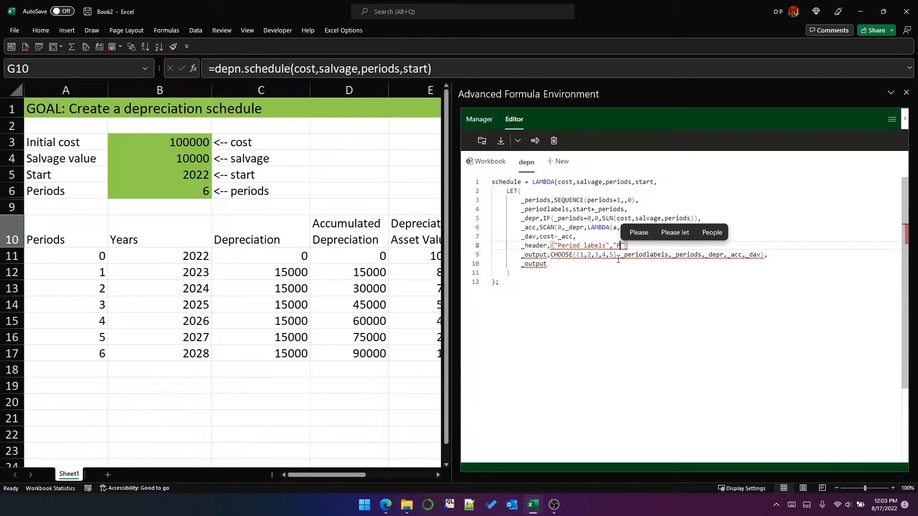
text(s",)
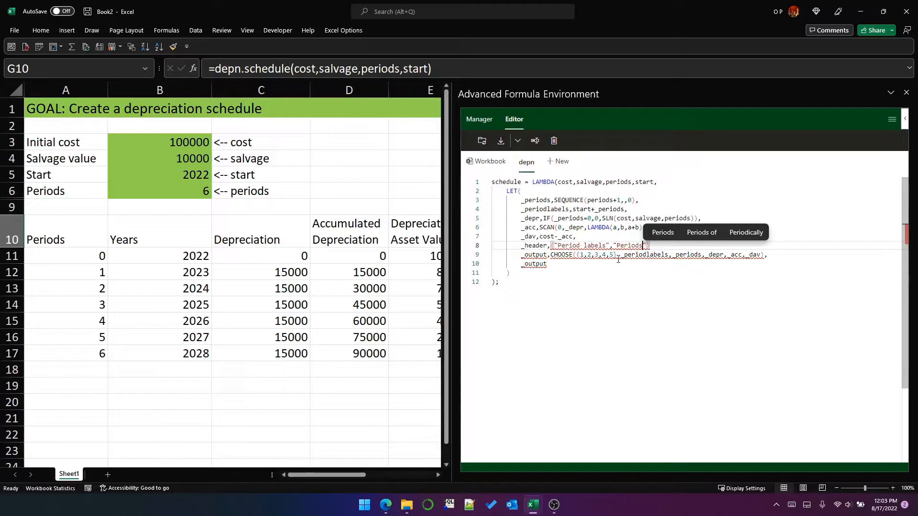
Step: Complete the _header array with "Depreciation", "Accumulated Depreciation" and "Depreciated Asset Value"
text("Depreciat)
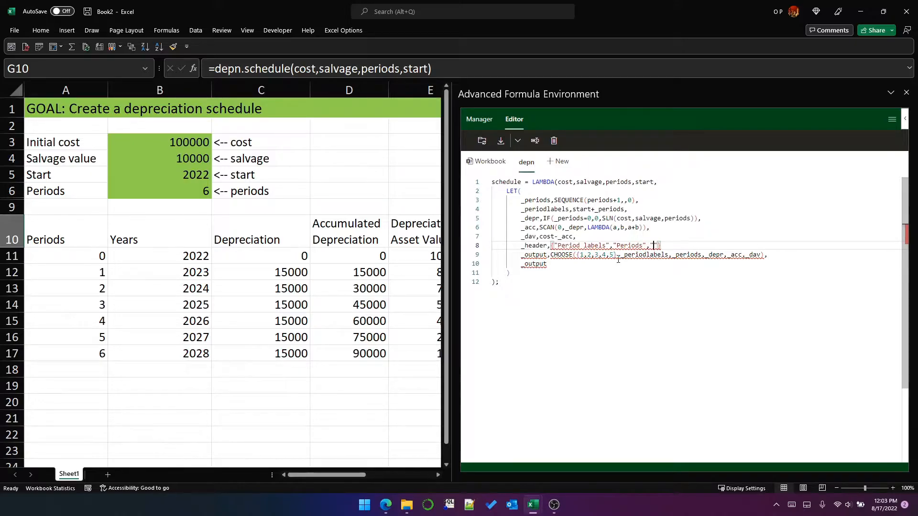
text(ion","De)
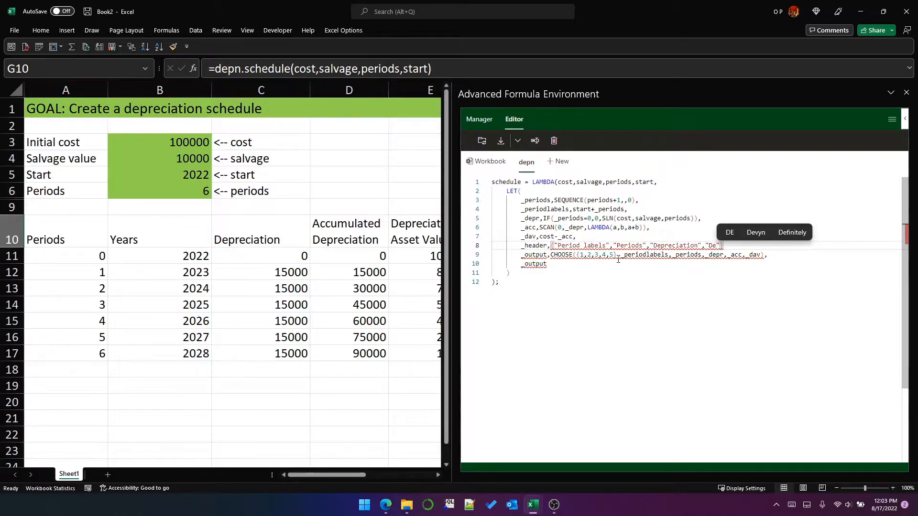
key(BackSpace)
key(BackSpace)
text(Accum)
text(ulated Deprec)
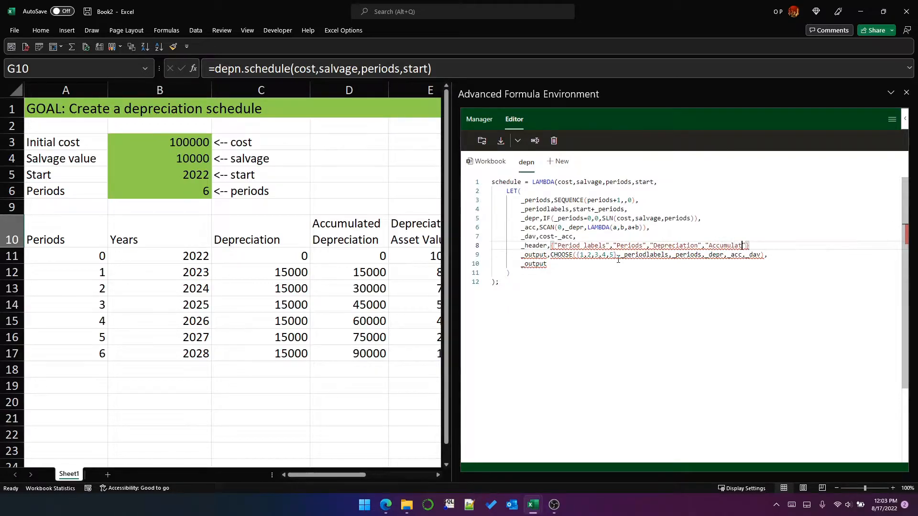
text(iation",")
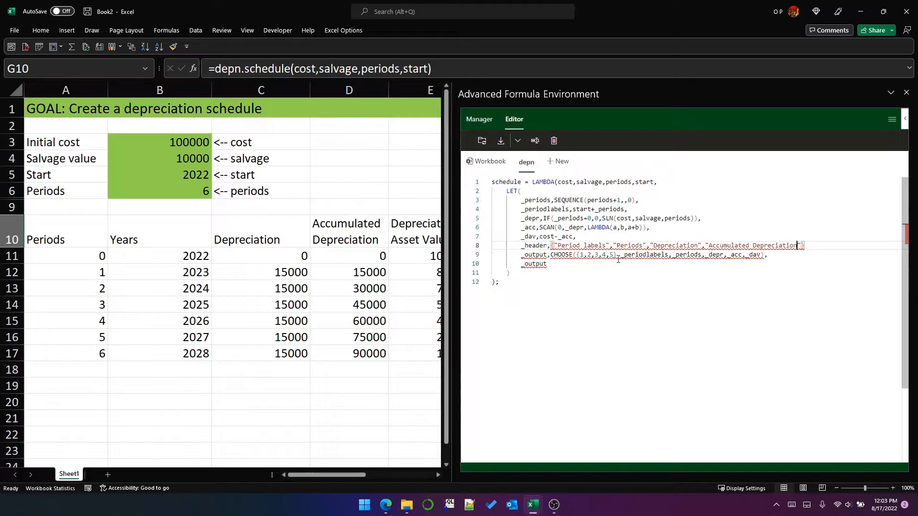
text(Depreciated Asset Value)
key(End)
text(,)
Step: Make the LET return _header in place of _output, sync the function and check the result at G10
key(Down)
key(Down)
key(Home)
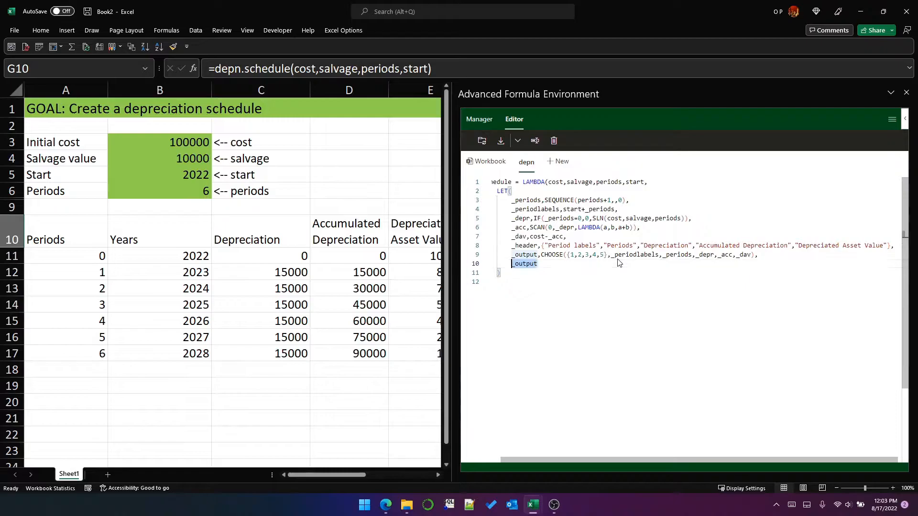
text(_he)
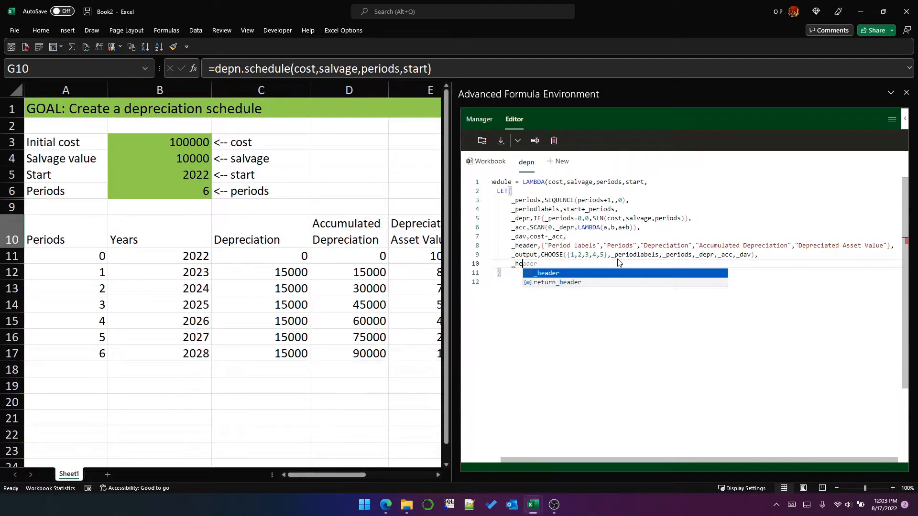
text(ader)
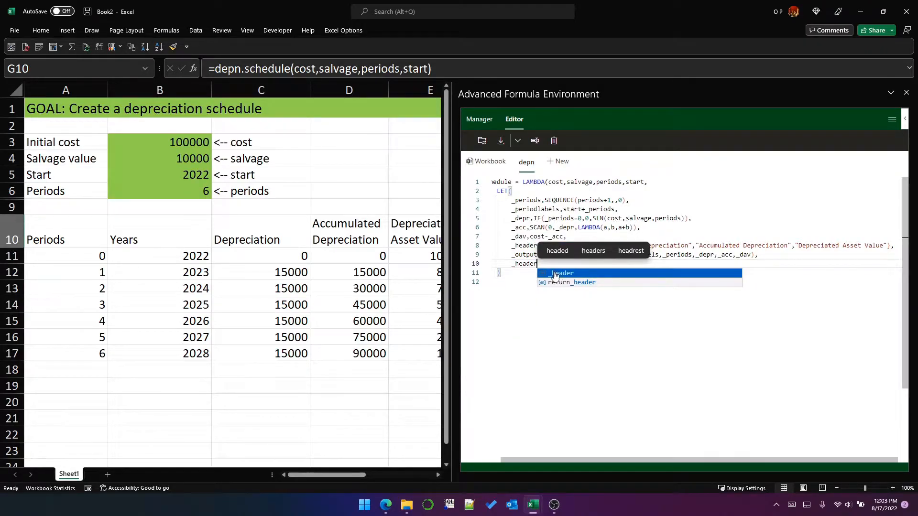
click(554, 274)
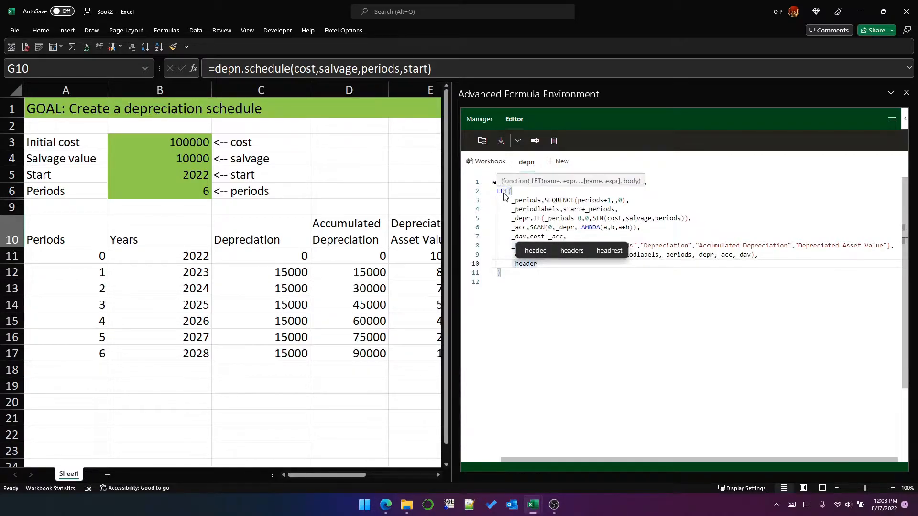
drag(338, 478, 408, 475)
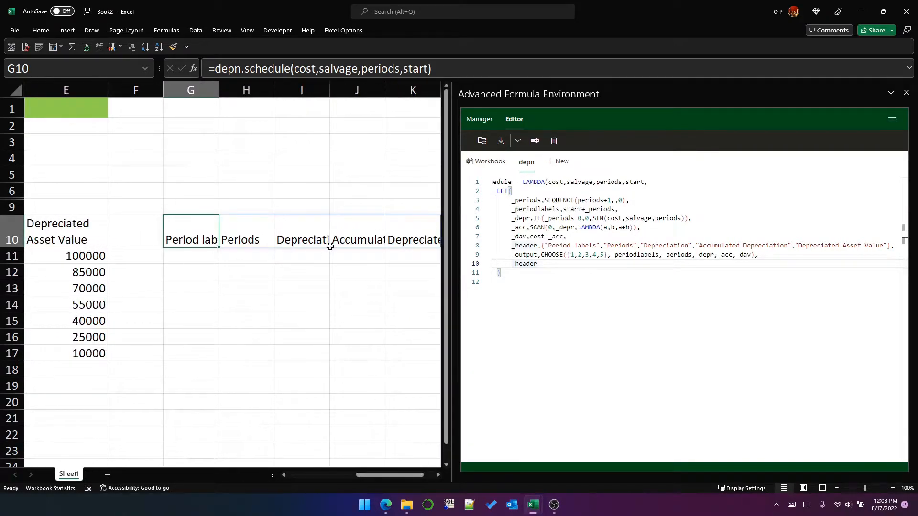
Step: Rename the variable that holds the CHOOSE array from _output to _array in the schedule function
click(403, 235)
click(201, 233)
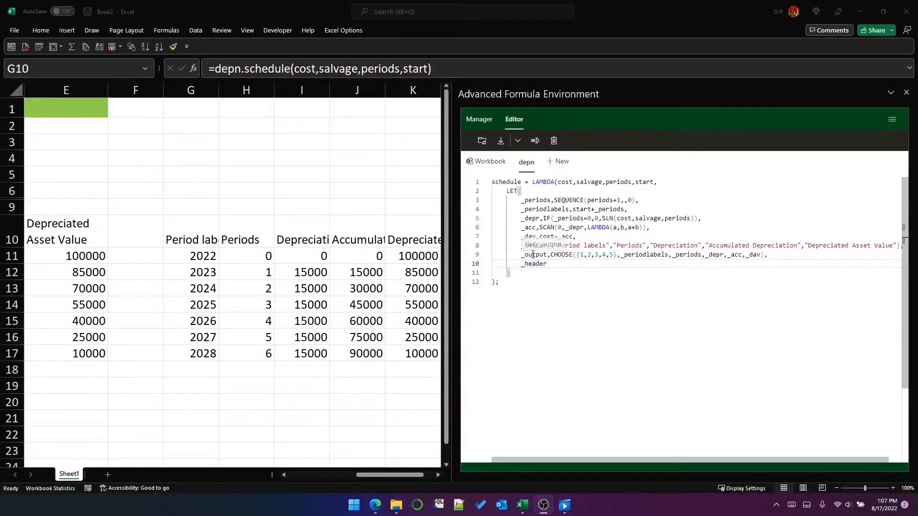
double_click(532, 255)
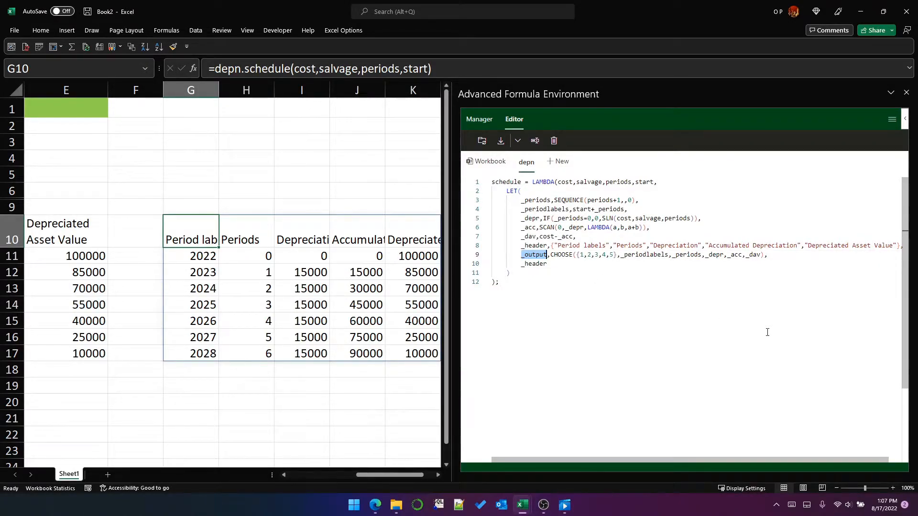
text(_array)
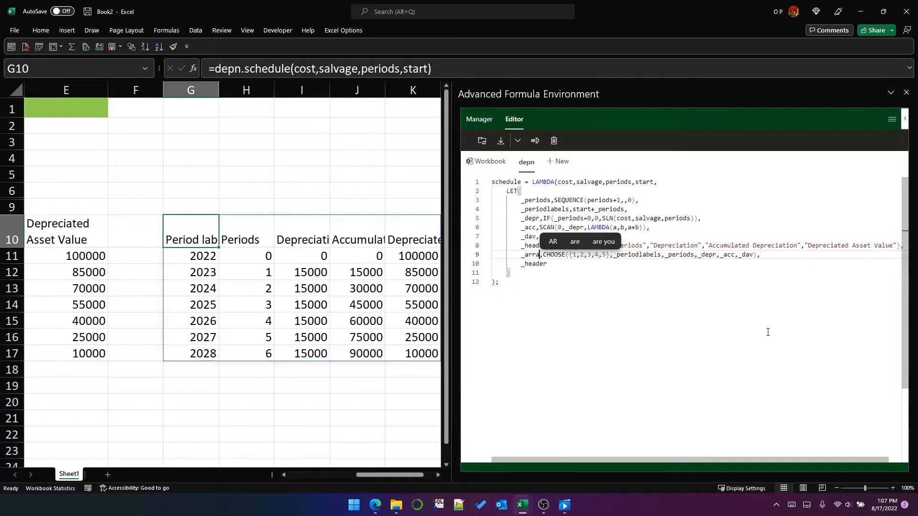
Step: Add an _output variable after _array, defined as a MAKEARRAY with periods+2 rows and 5 columns
key(End)
key(Return)
text(_outpu)
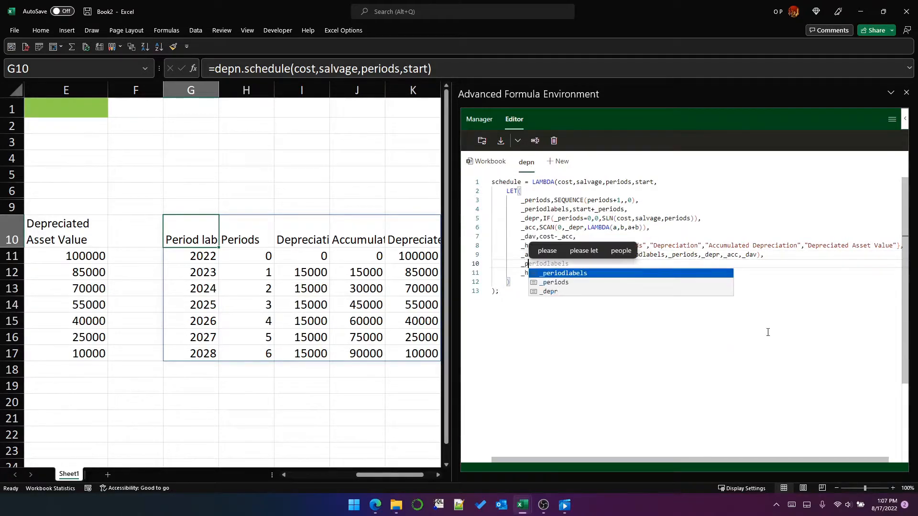
text(t,)
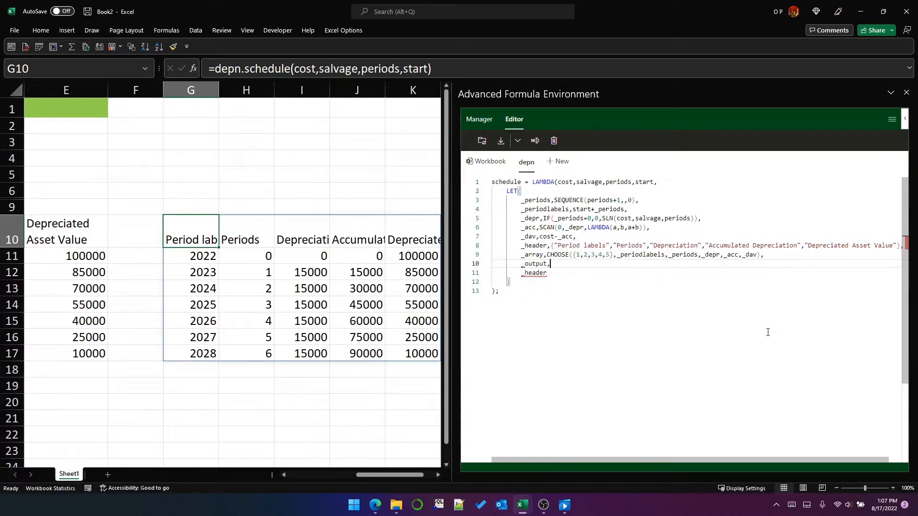
text(MAKEARRAY()
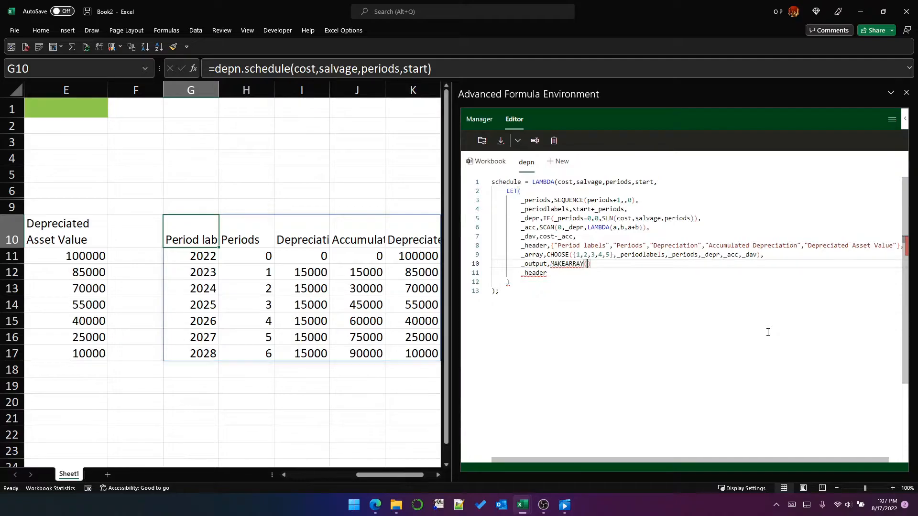
key(Return)
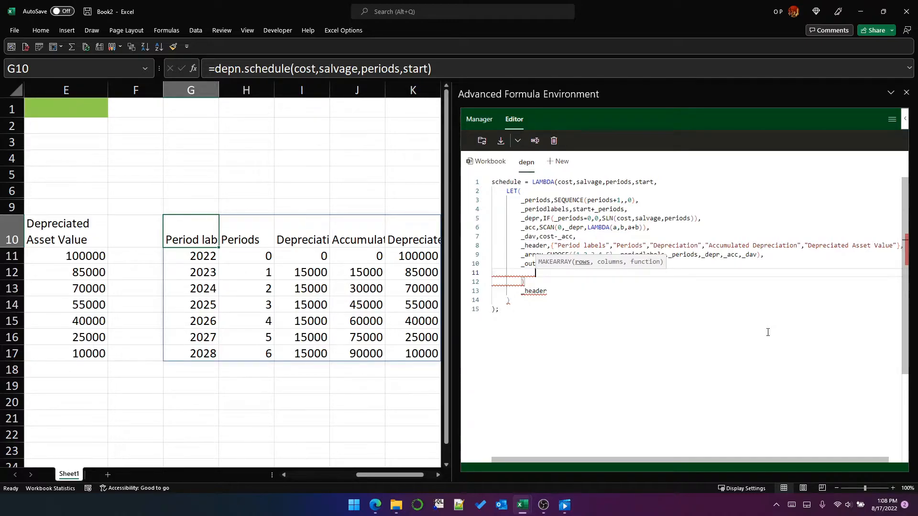
text(periods+2,)
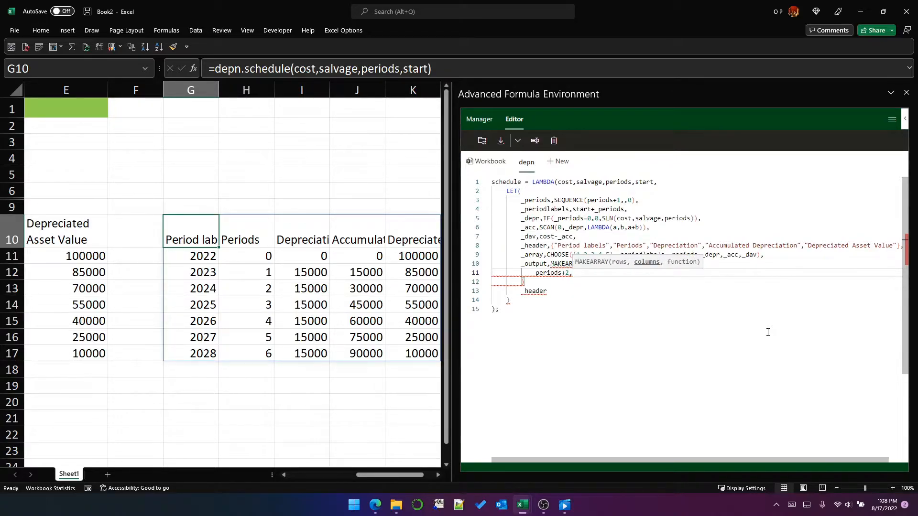
text(5,)
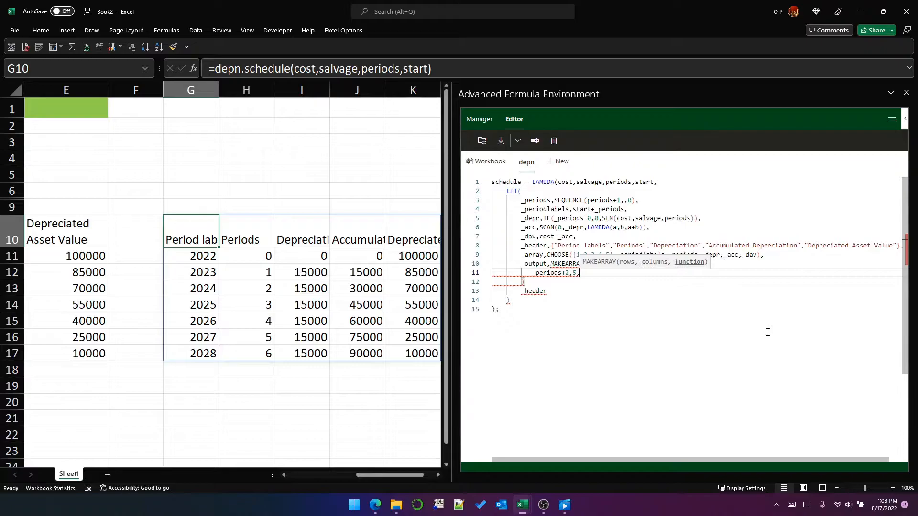
Step: Add a LAMBDA with the parameters r and c as the function argument of MAKEARRAY
key(Return)
text(LAMBDA()
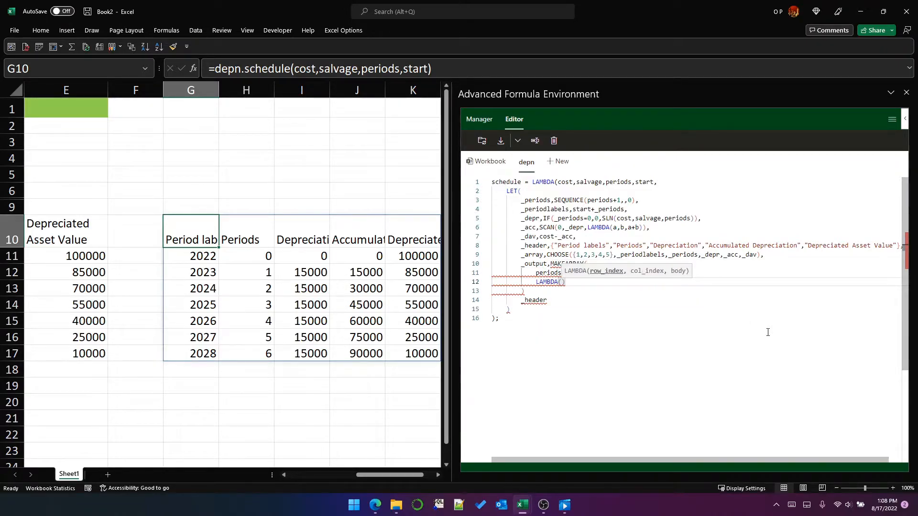
key(Return)
key(Up)
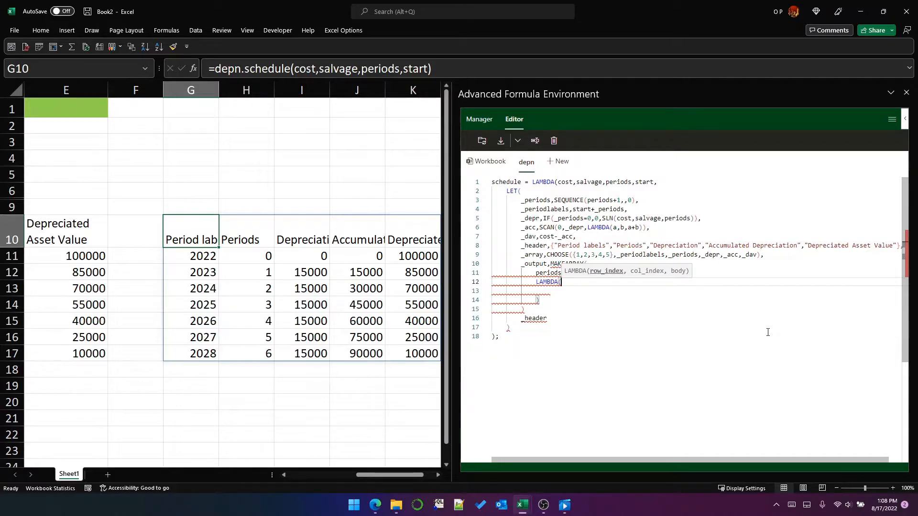
text(r,)
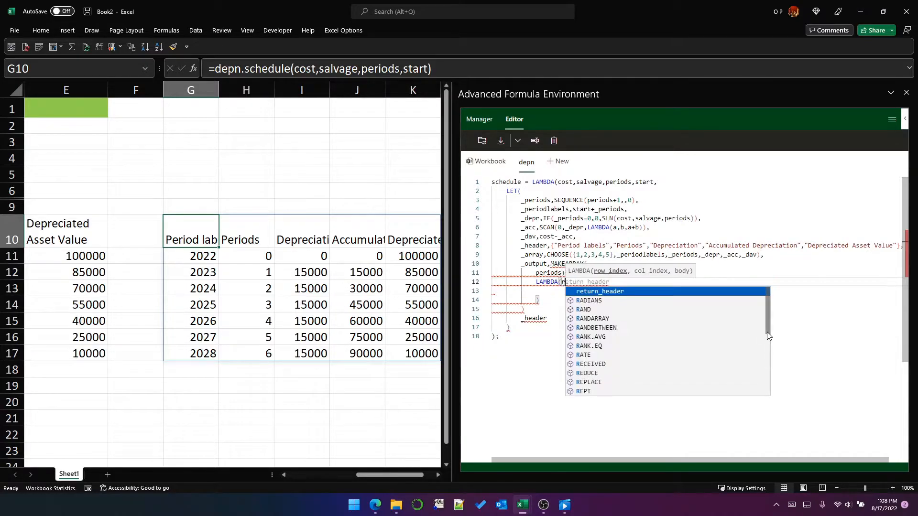
text(c,)
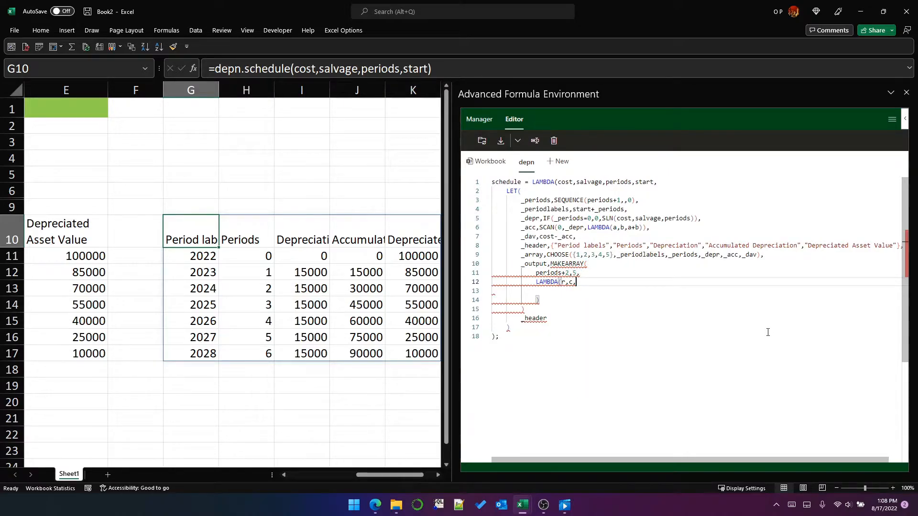
key(Down)
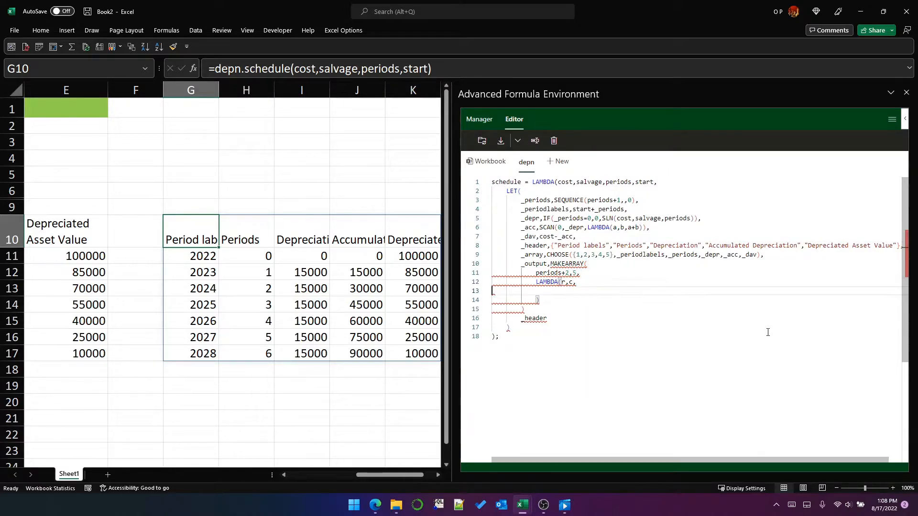
Step: Start the LAMBDA body with an IF that returns INDEX(_header,1,c) when r=1
key(Tab)
key(Tab)
key(Tab)
key(Tab)
text(I)
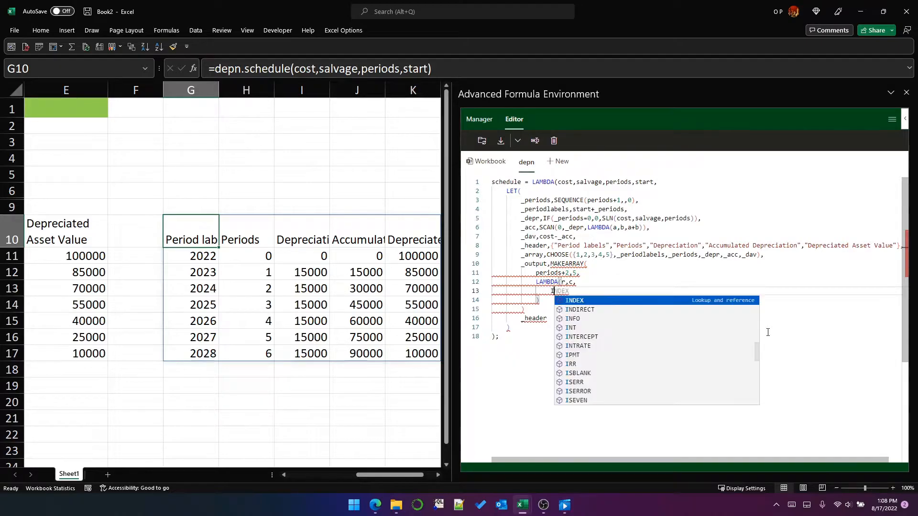
text(F(r=1,I)
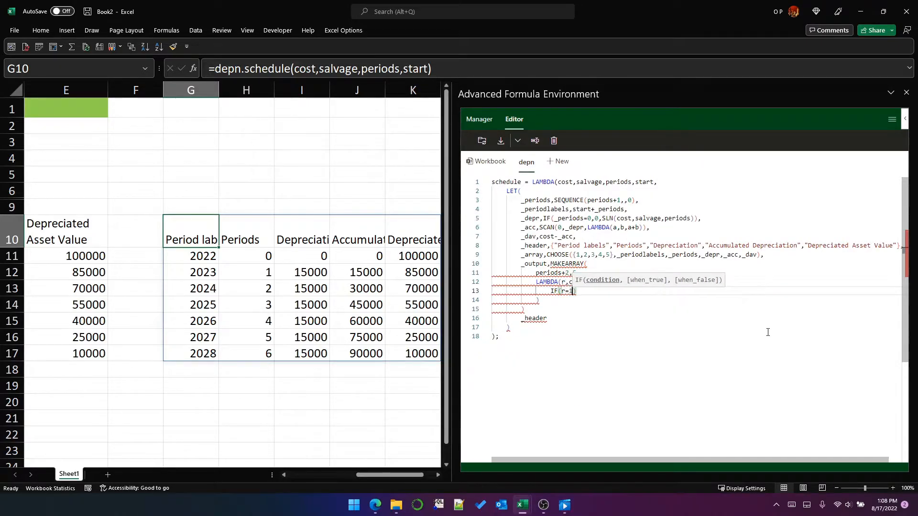
text(NDEX()
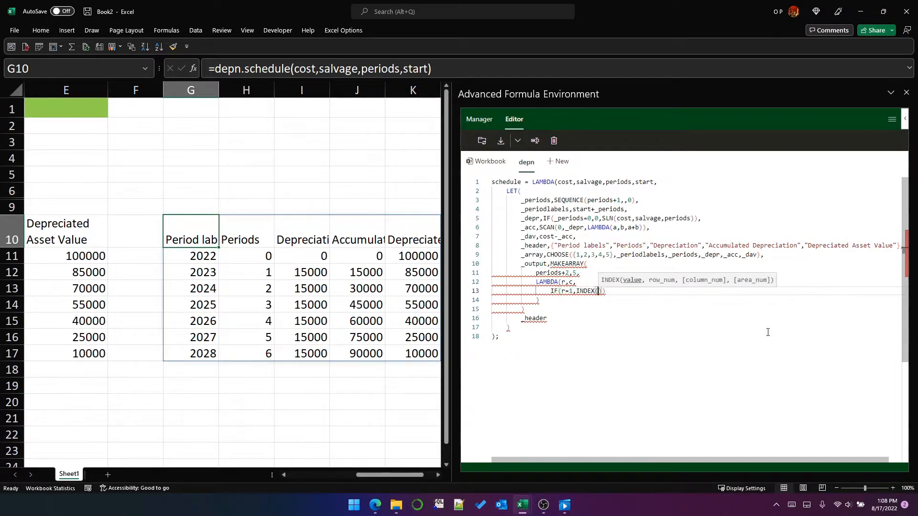
text(_header,1)
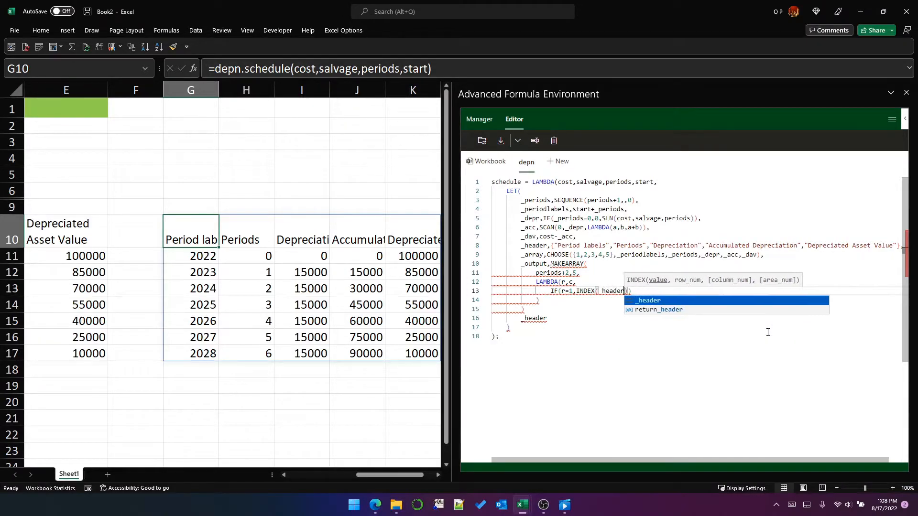
text(,)
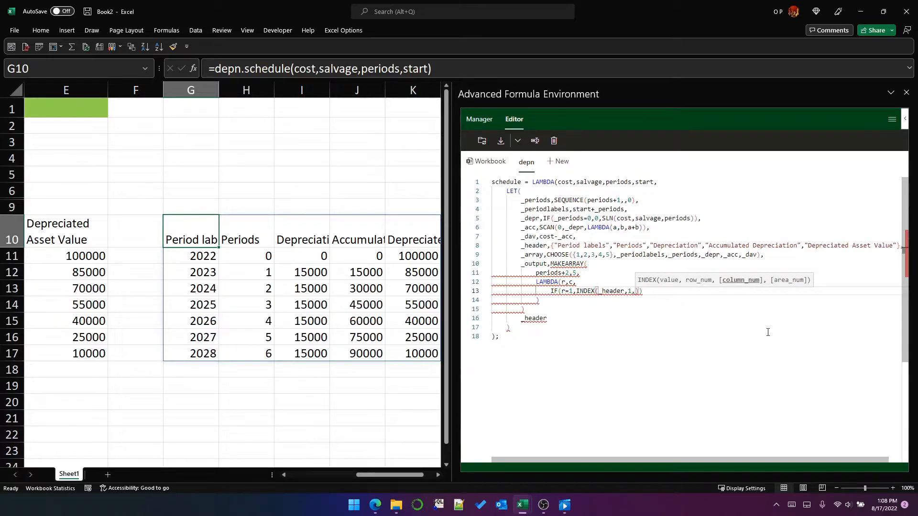
text(c))
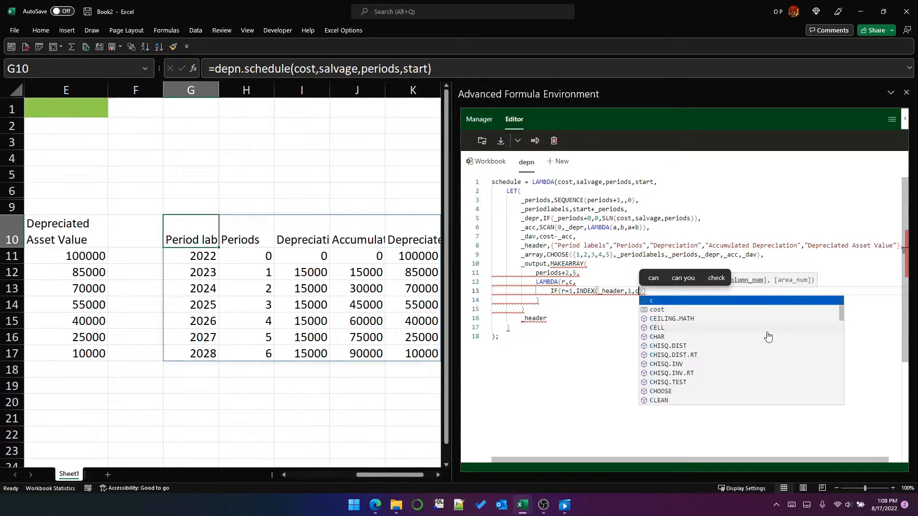
text(,)
key(Return)
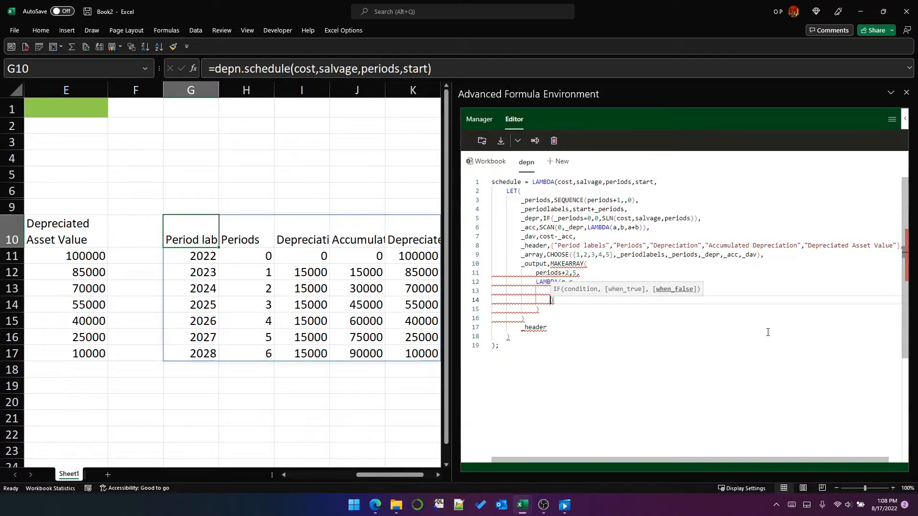
Step: Complete the IF with INDEX(_array,r-1,c) as its false result and end the MAKEARRAY definition with a comma
text(INE)
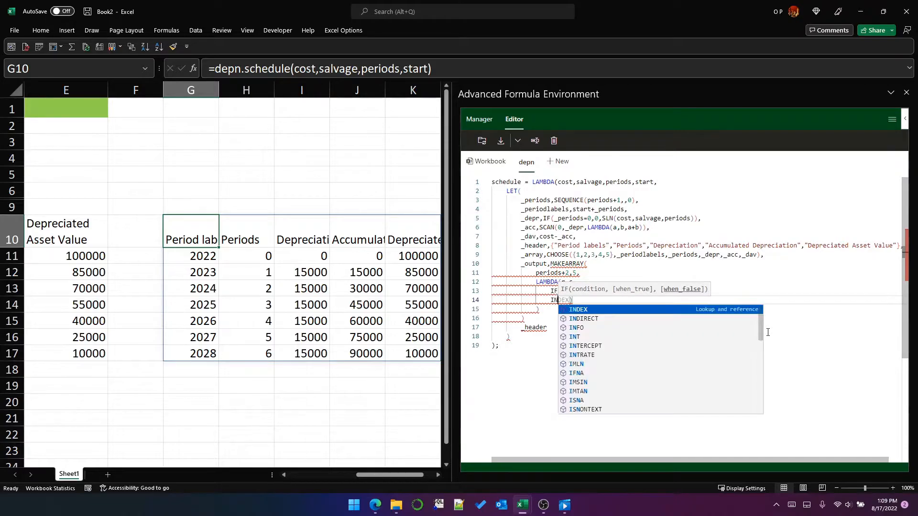
key(BackSpace)
text(DEX()
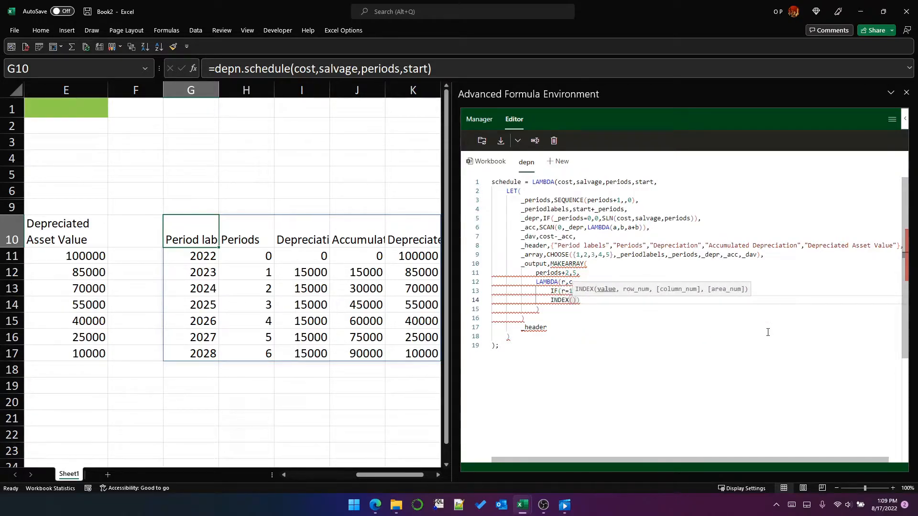
text(_arra)
key(BackSpace)
key(BackSpace)
key(BackSpace)
key(BackSpace)
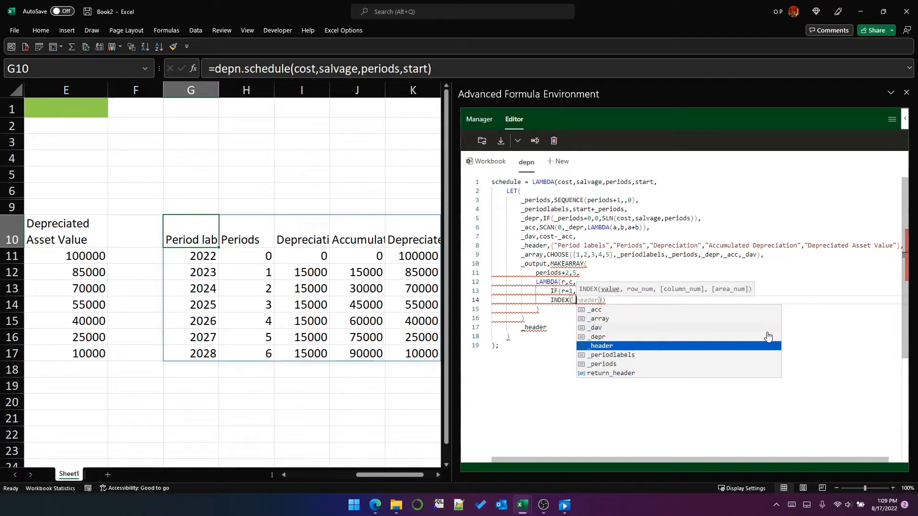
text(array,)
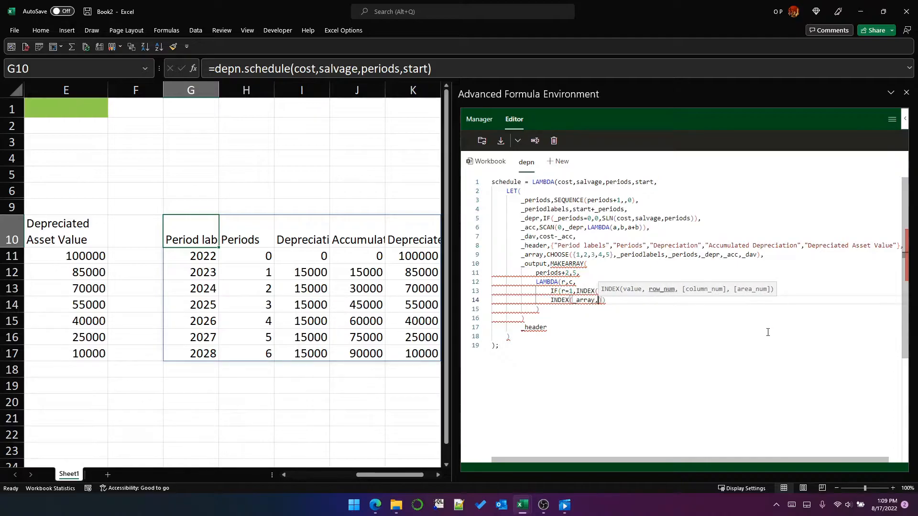
text(r-1)
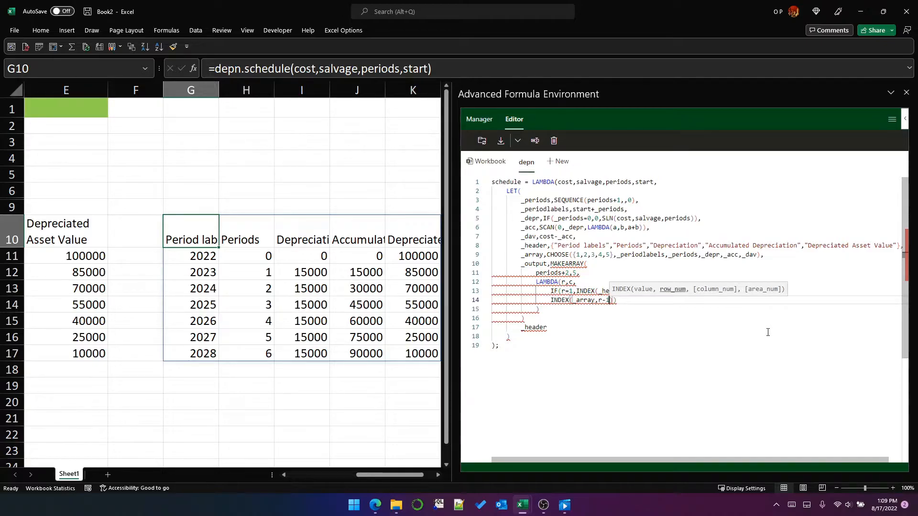
text(,c))
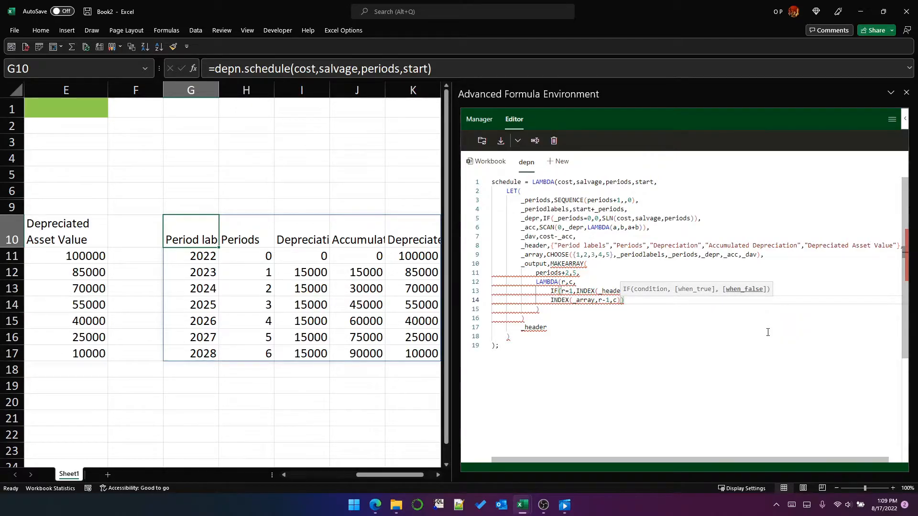
text())
key(Down)
key(Down)
text(,)
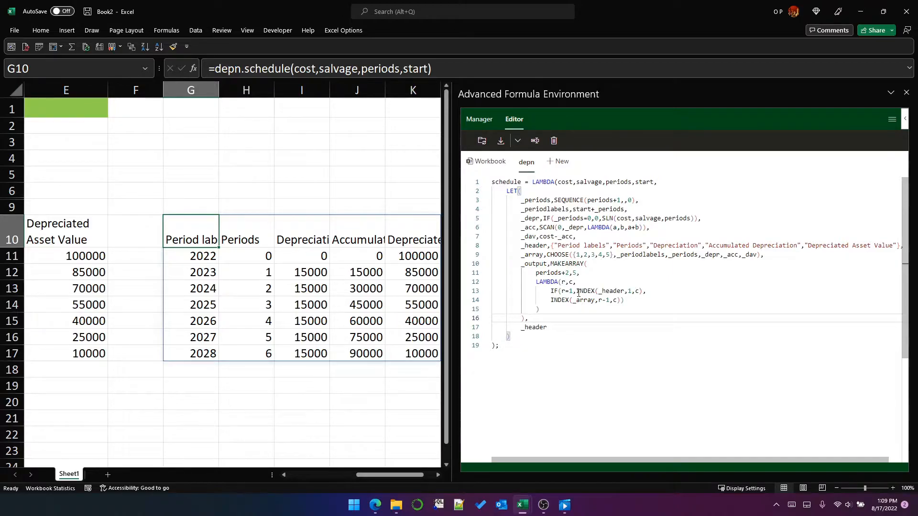
Step: Make the LET return _output in place of _header and save the depn module
click(619, 300)
double_click(580, 299)
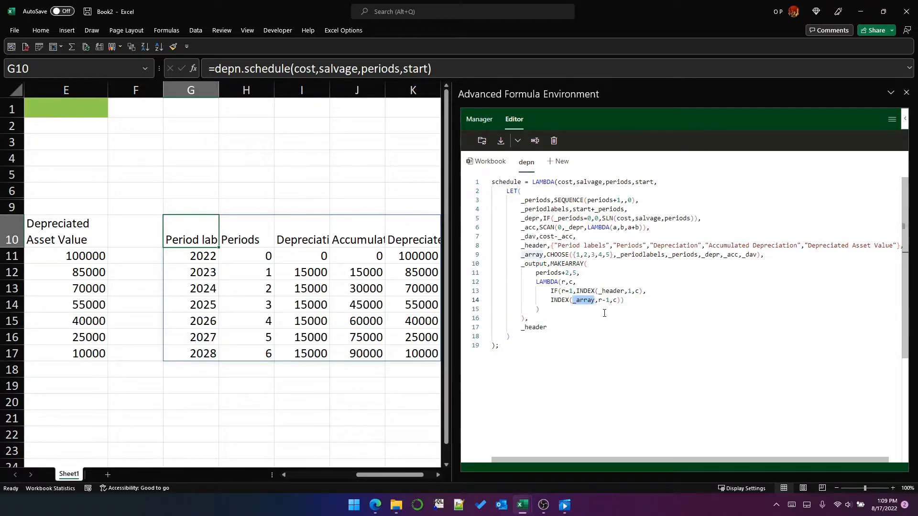
click(570, 310)
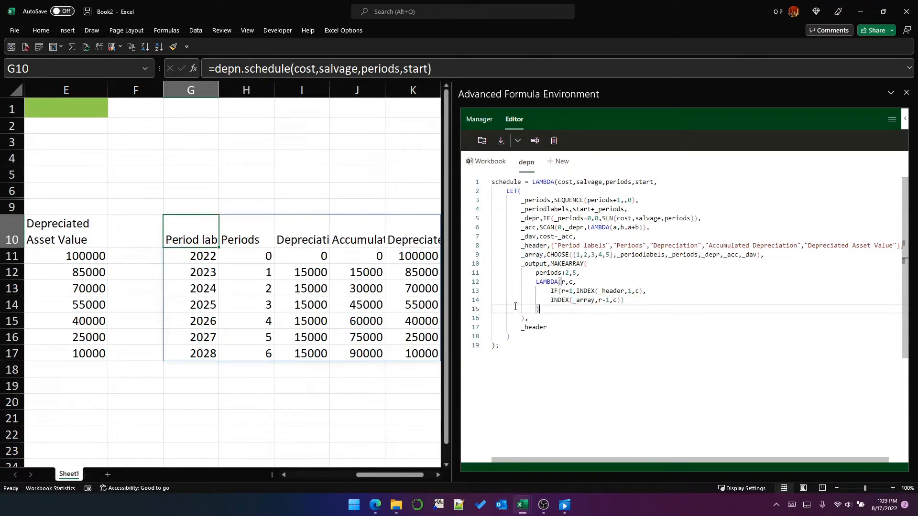
double_click(528, 265)
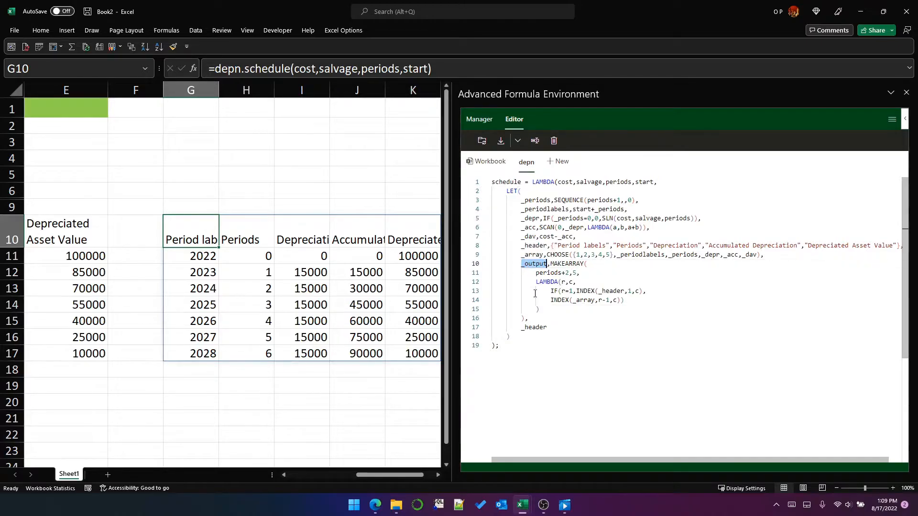
key(ctrl+c)
double_click(535, 327)
key(ctrl+v)
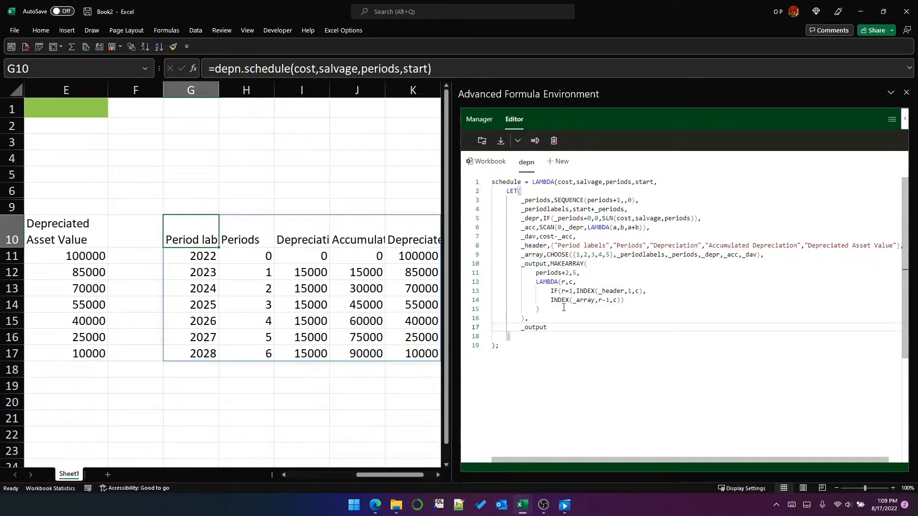
key(ctrl+s)
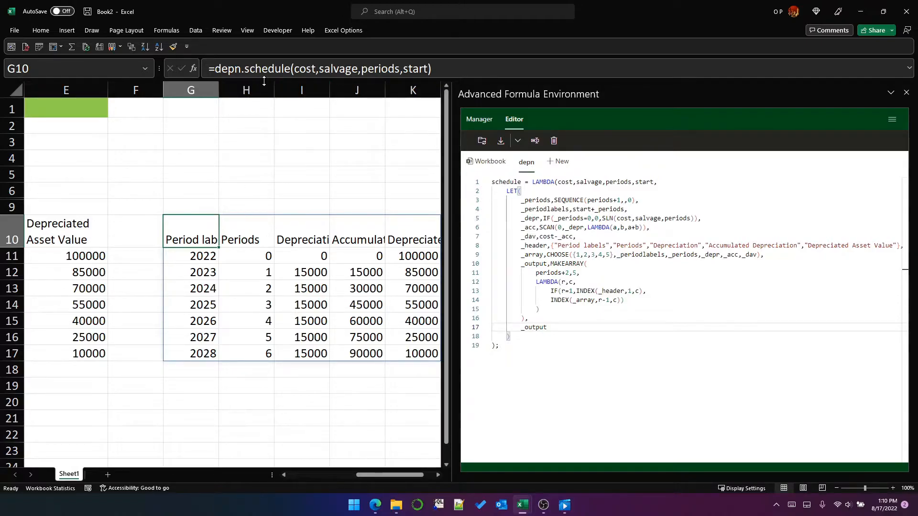
Step: Examine the spilled header cells G10:K10 and the period labels in G11:G17 on the sheet
click(259, 235)
click(297, 232)
click(357, 233)
click(410, 234)
click(196, 235)
click(237, 234)
click(297, 236)
click(378, 236)
click(414, 234)
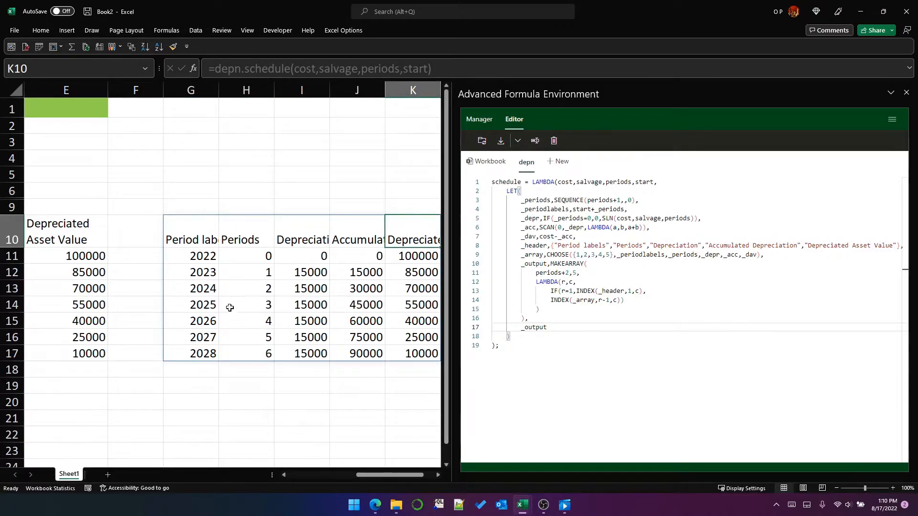
drag(201, 253, 202, 352)
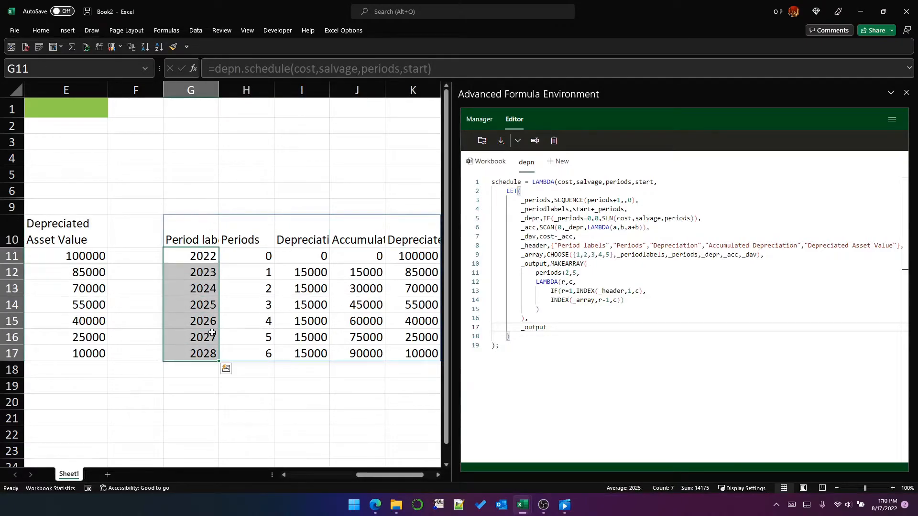
Step: Check each column header in G10:K10 and the schedule values spilled across G11:K17
click(206, 226)
click(246, 226)
click(306, 229)
click(349, 225)
click(410, 227)
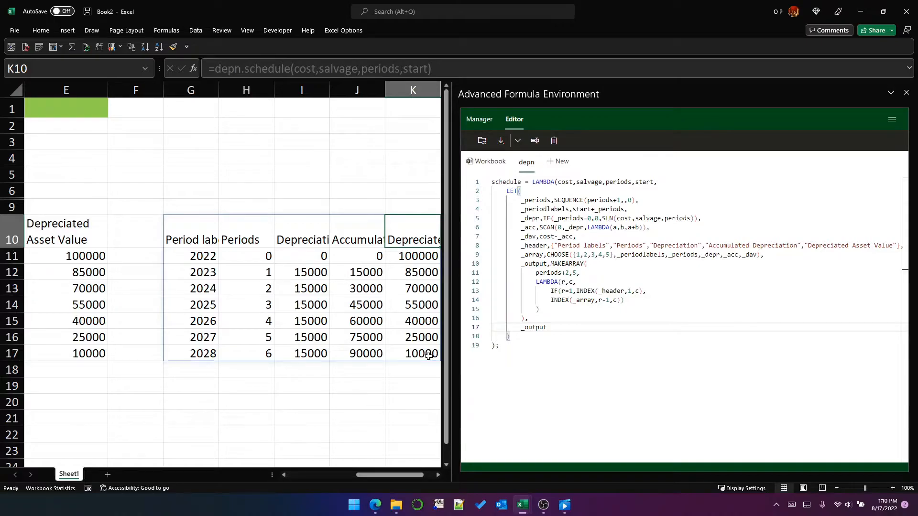
scroll(428, 356, right, 1)
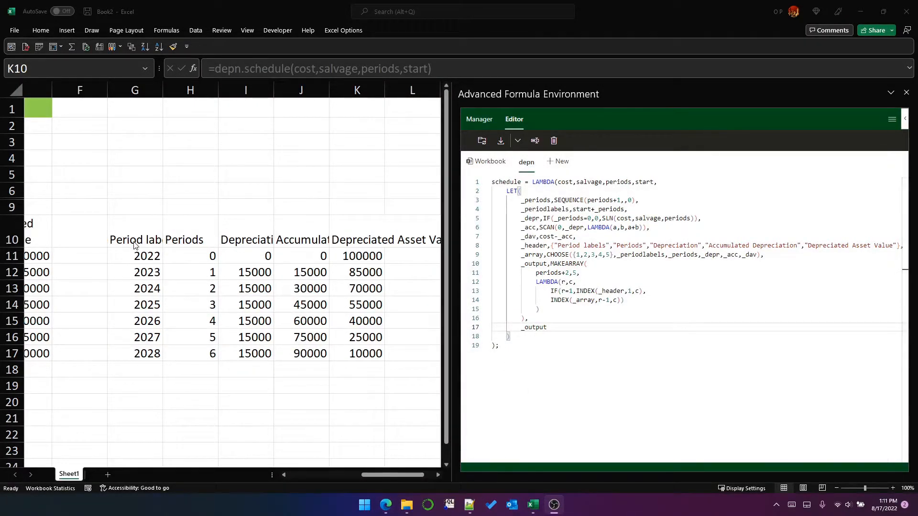
drag(135, 257, 354, 354)
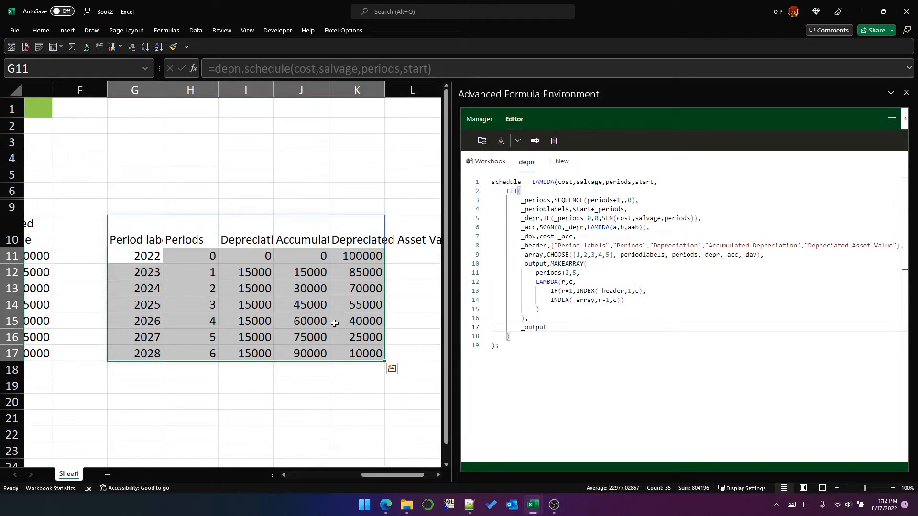
Step: Add an optional [vertical] parameter after start in the schedule LAMBDA
click(672, 183)
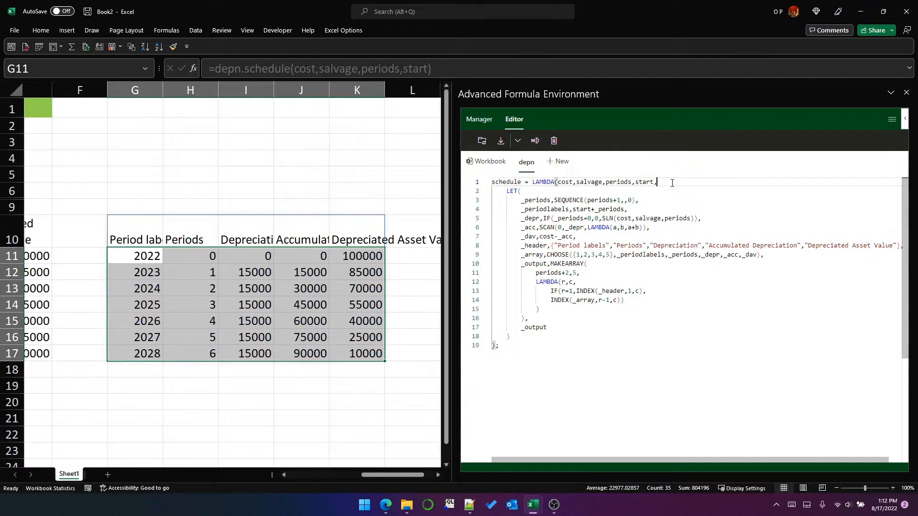
text([verti)
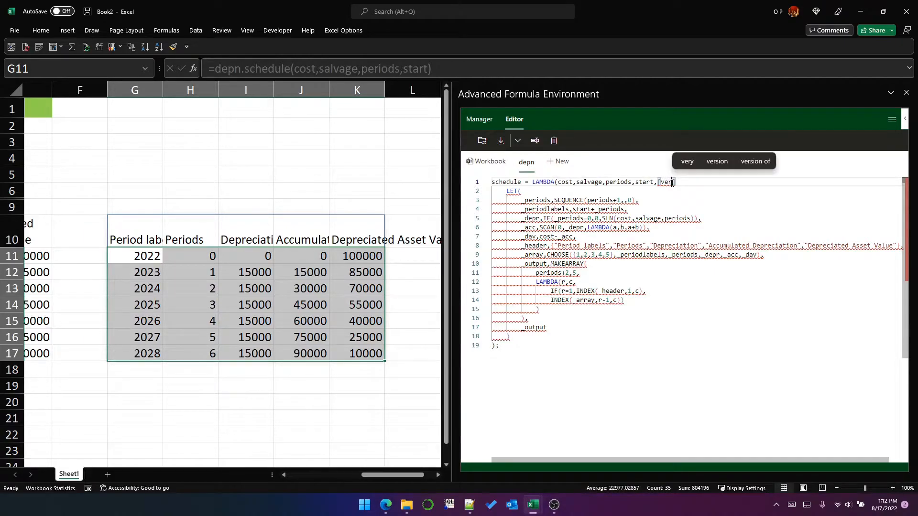
text(cal],)
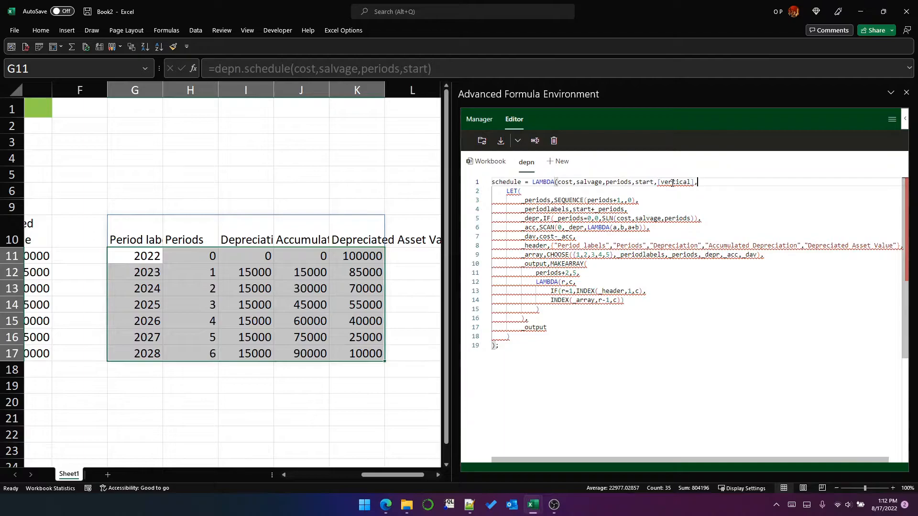
key(Left)
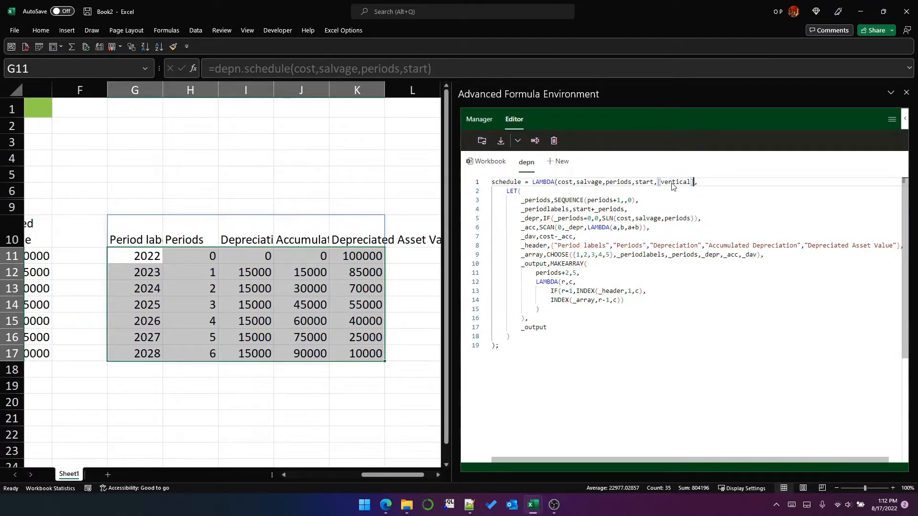
key(shift+Left)
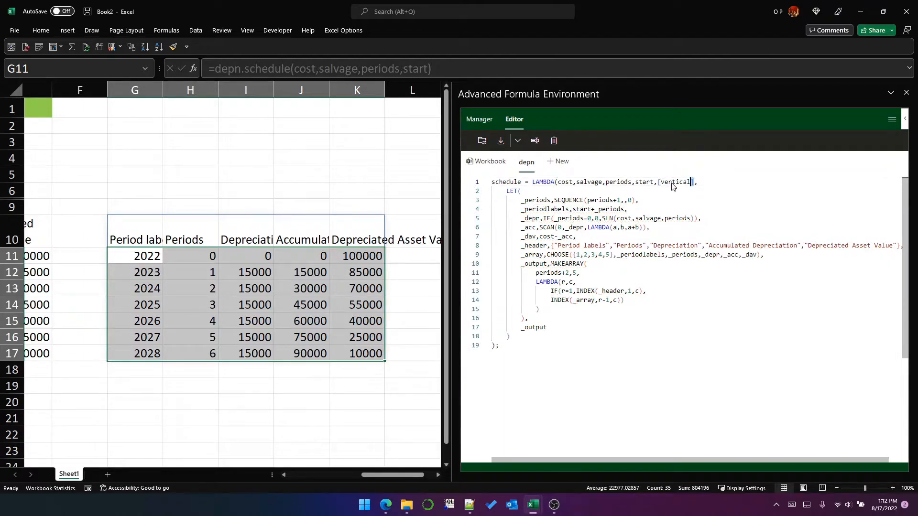
Step: Start a new first LET variable _v with an IF that tests ISOMITTED(vertical)
key(Down)
key(Return)
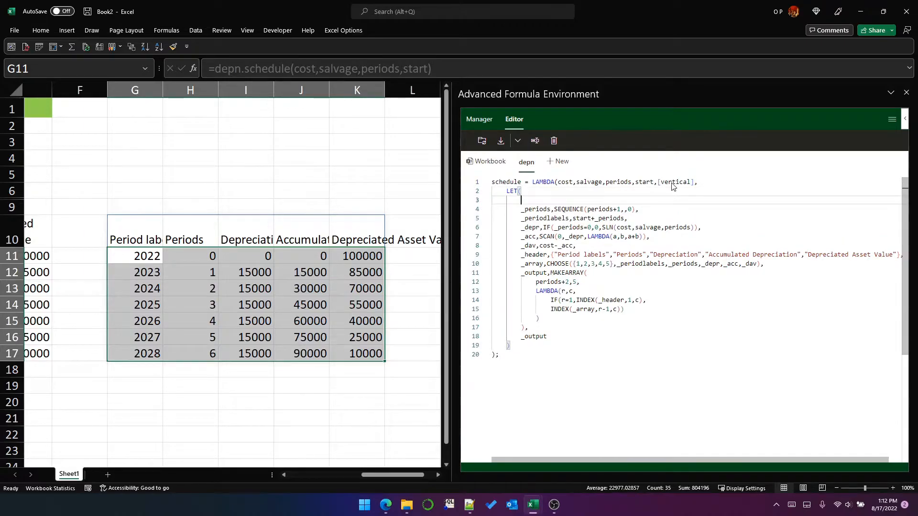
text(_)
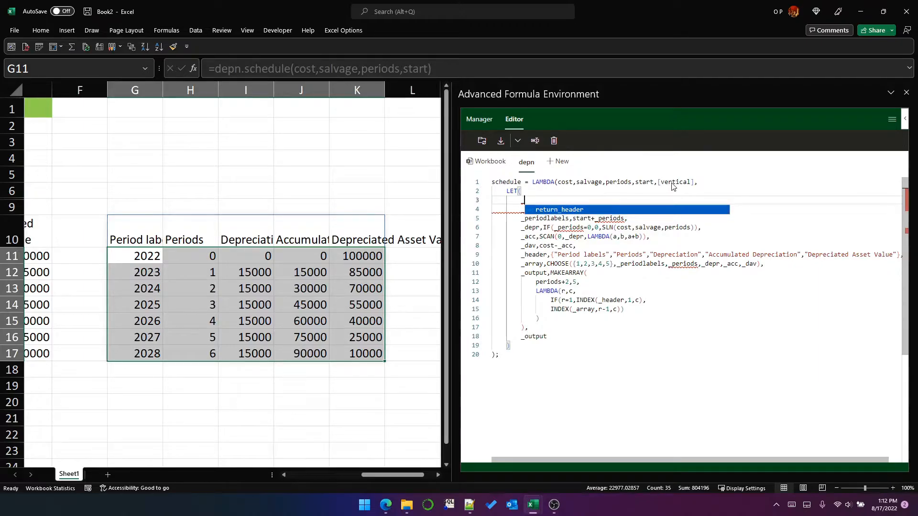
text(v,IF()
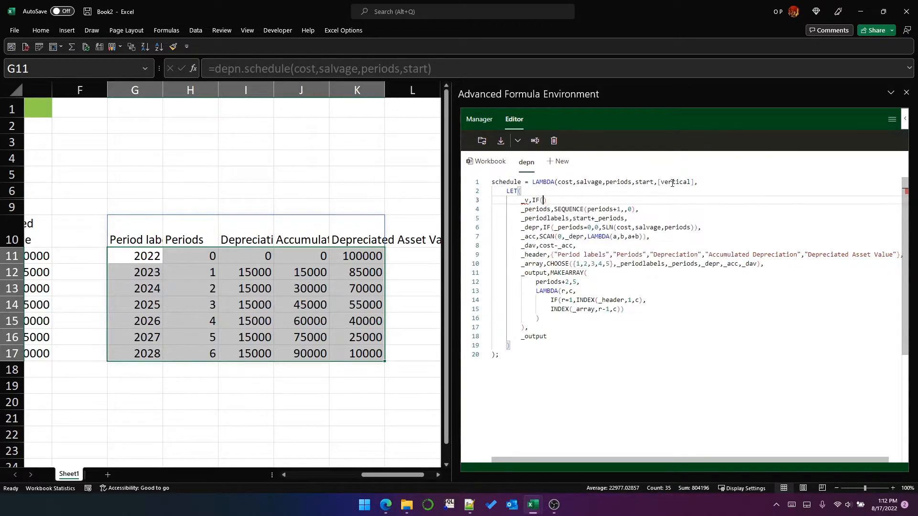
text(ISOMI)
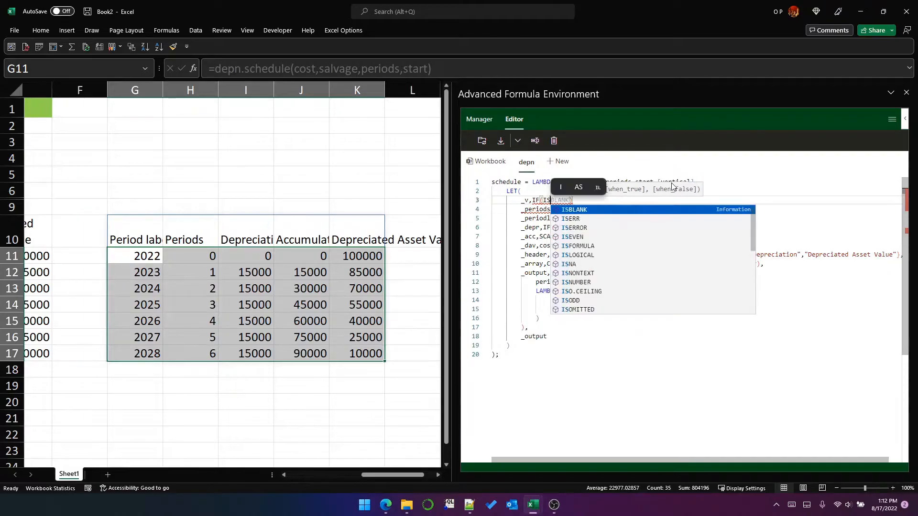
key(Tab)
text(()
text(vertica)
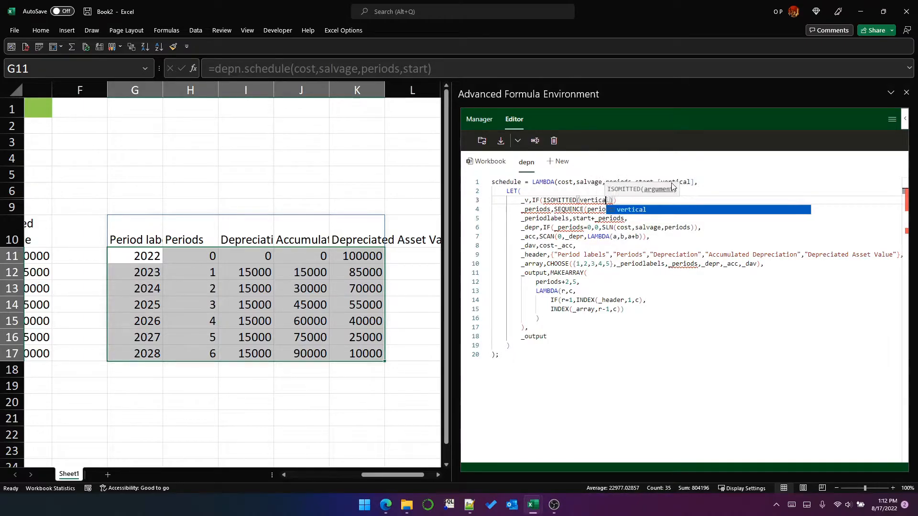
key(Tab)
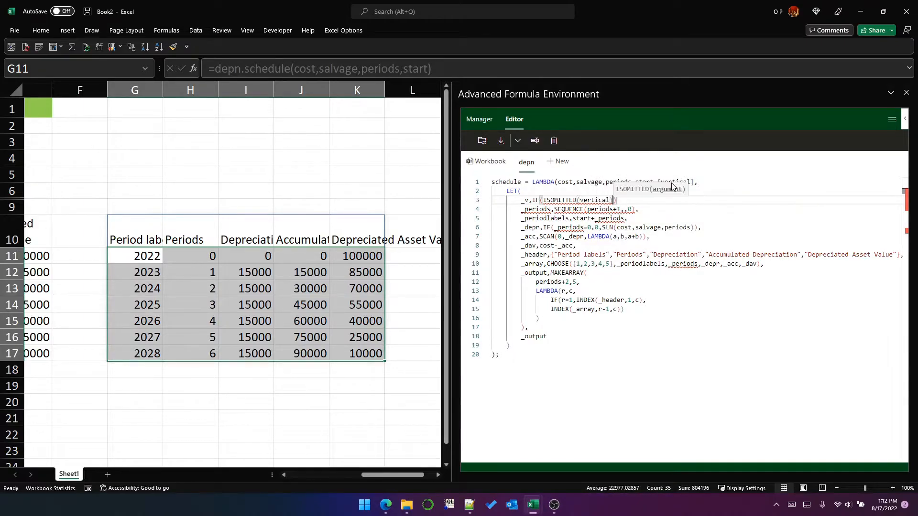
Step: Complete the _v IF with FALSE as its true result and vertical as its false result, ending the line with a comma
text(),)
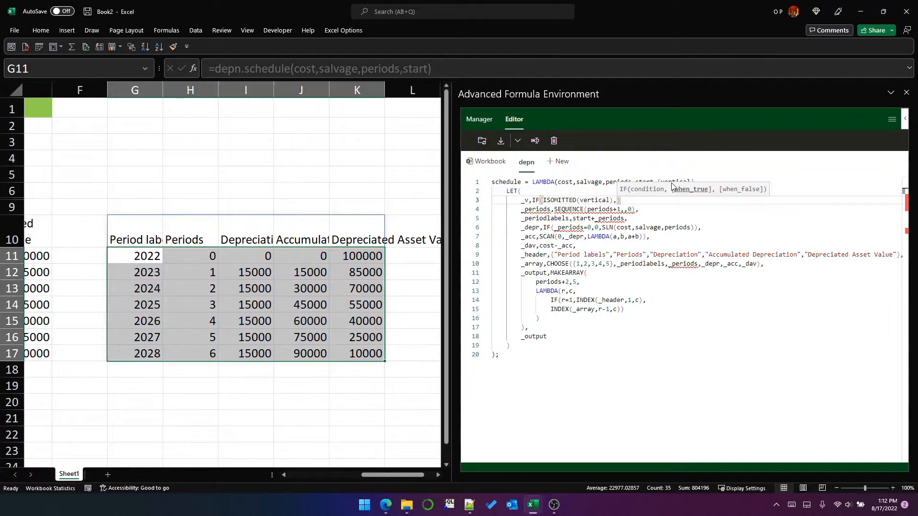
text(FALSE)
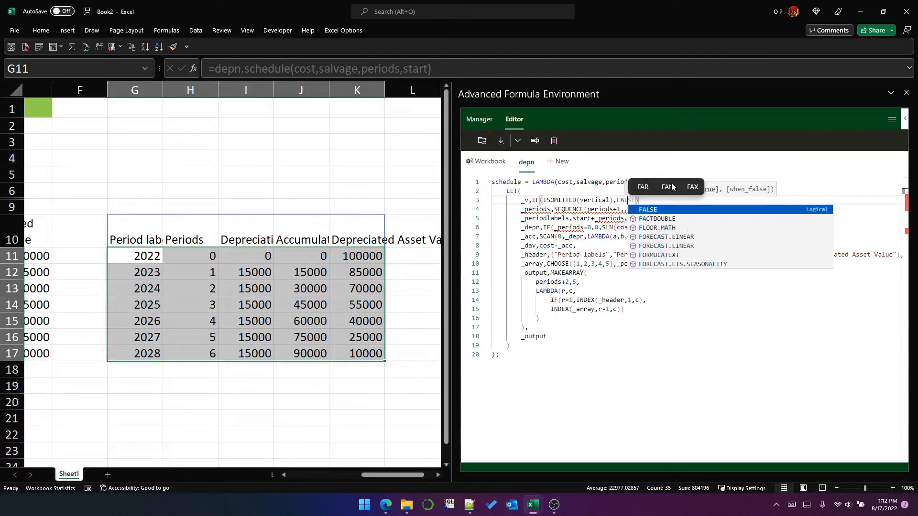
text(,)
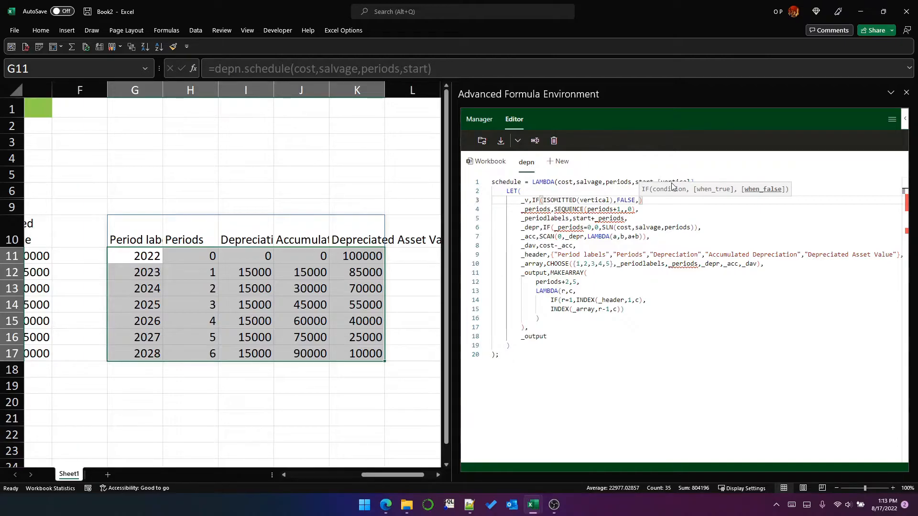
text(vertical)
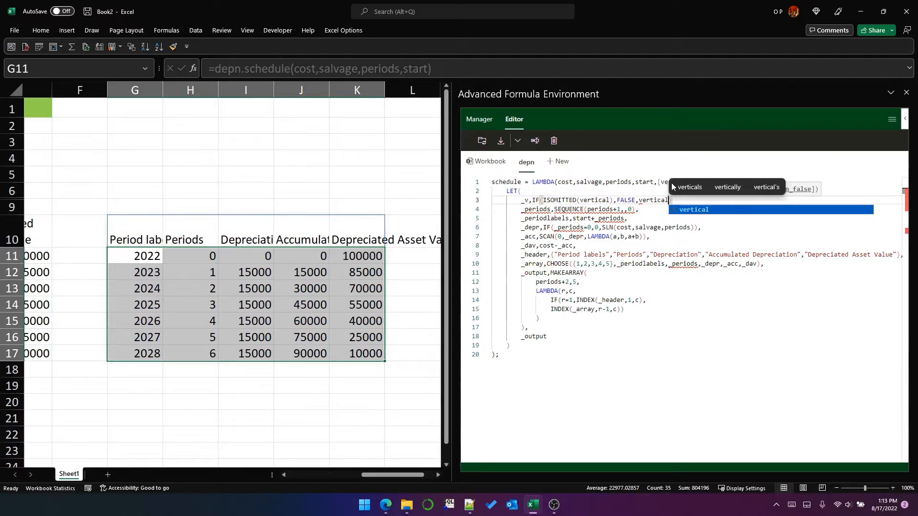
click(672, 186)
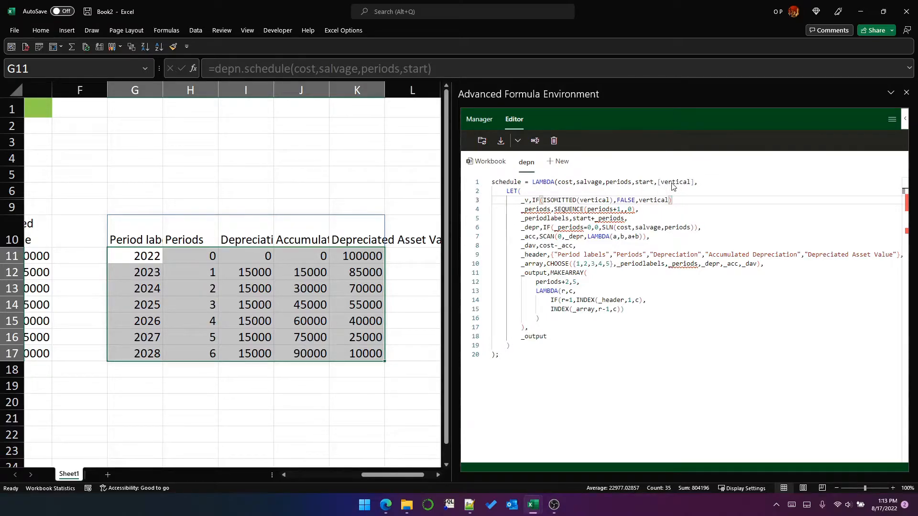
text(,)
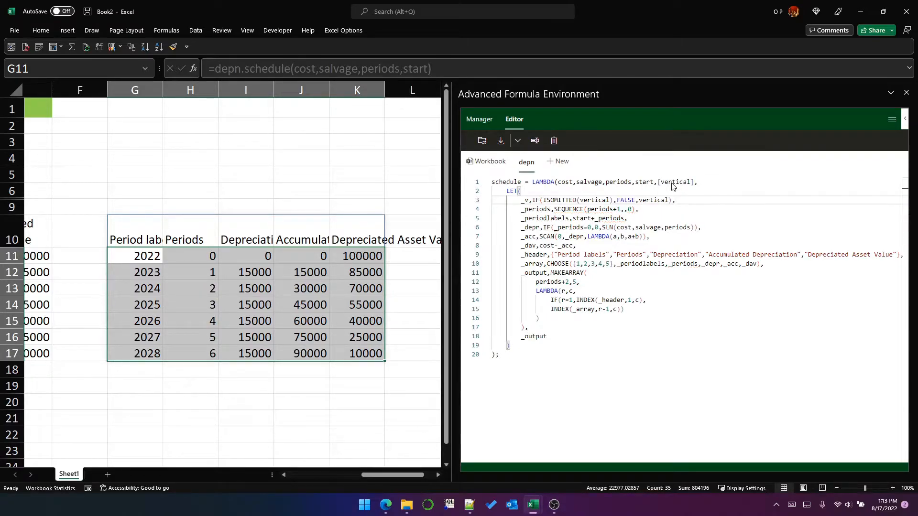
Step: Insert an empty line after the MAKEARRAY definition, above the final _output
key(Down)
key(Down)
key(Down)
key(Down)
key(Down)
key(Down)
key(Down)
key(Down)
key(Down)
key(Down)
key(Down)
key(Down)
key(Down)
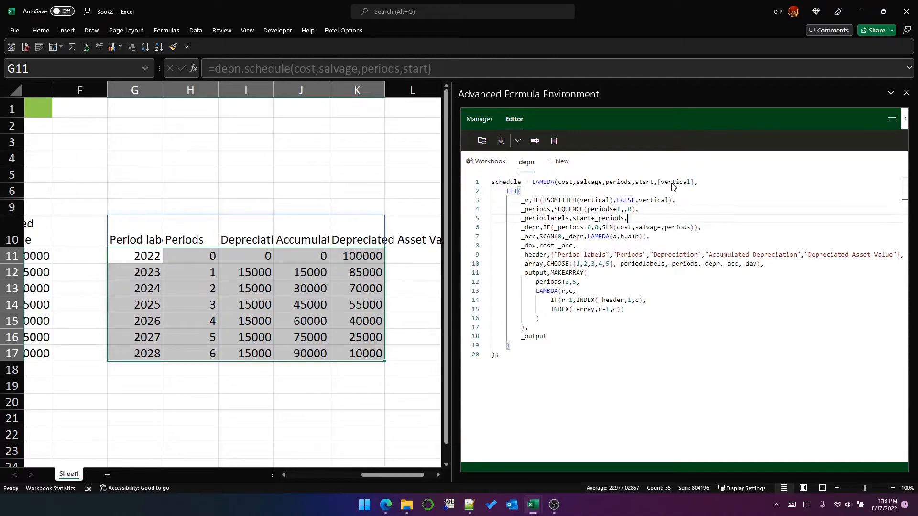
key(Down)
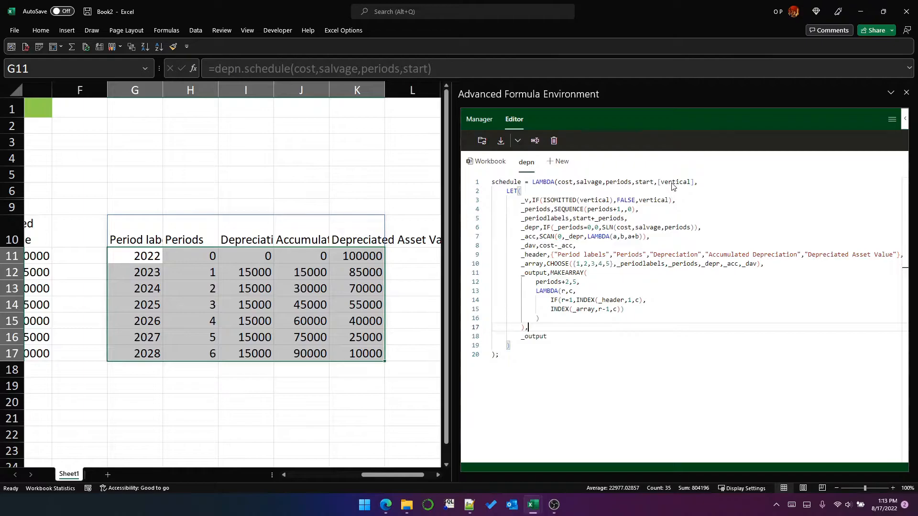
key(Return)
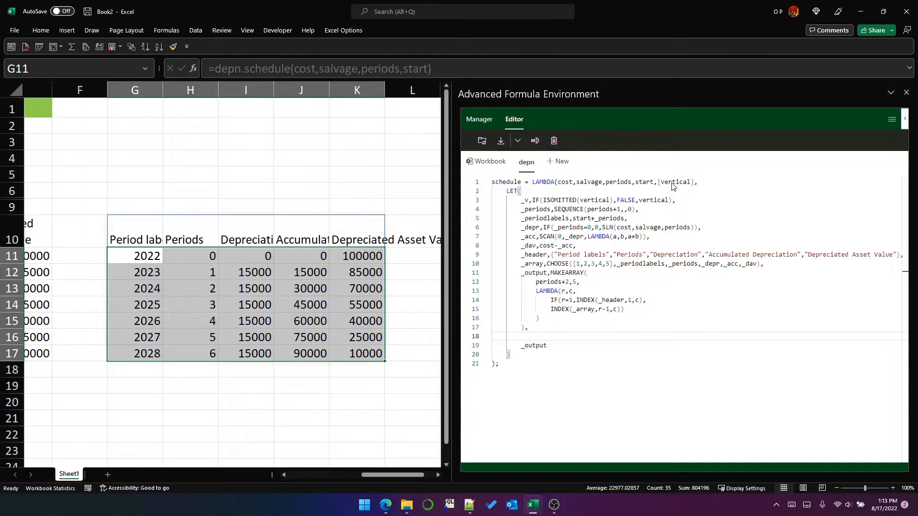
Step: Rename the LET variable holding the MAKEARRAY from _output to _array_with_header
key(Up)
key(Up)
key(Up)
key(Up)
key(Up)
key(Up)
key(Up)
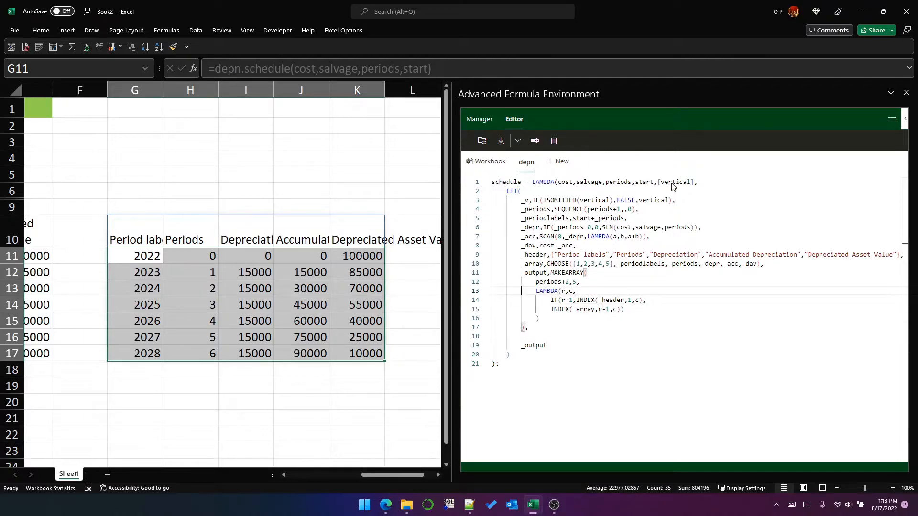
key(ctrl+shift+Right)
text(_arr)
key(BackSpace)
text(_with_header)
Step: Define _output on the empty line as an IF that tests _v and returns _array_with_header when true
key(Down)
key(Down)
key(Down)
key(Down)
key(Down)
key(Down)
key(Down)
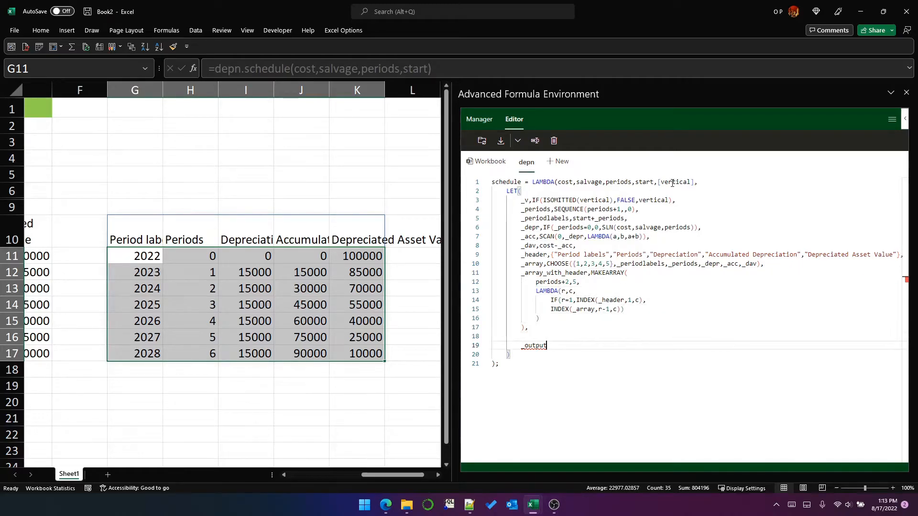
text(_output,)
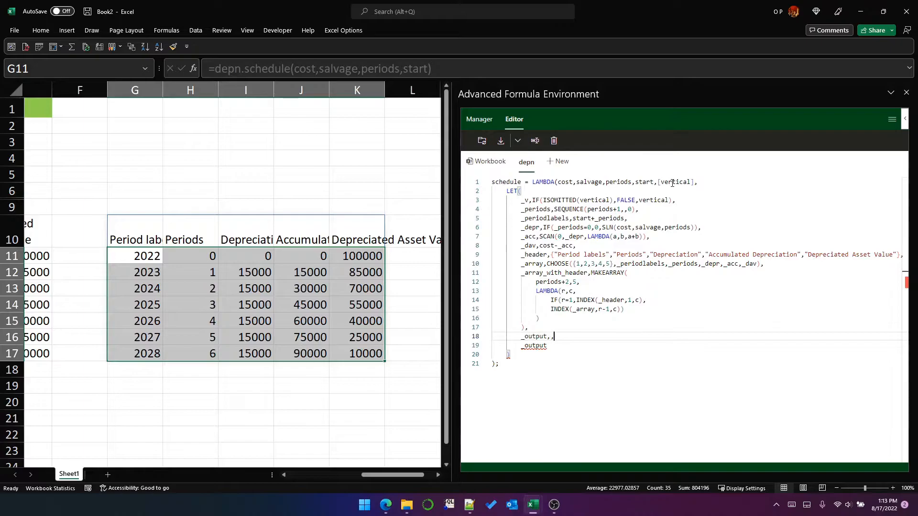
text(IF(_v,)
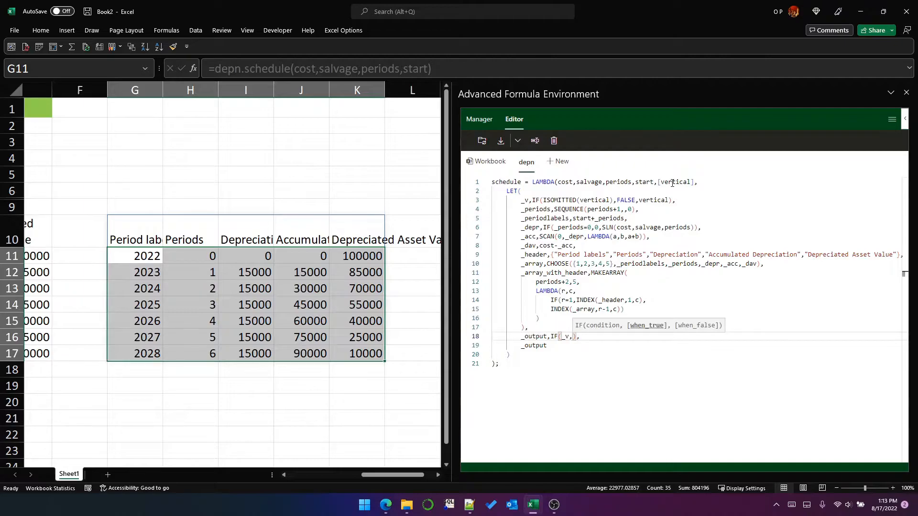
text(array)
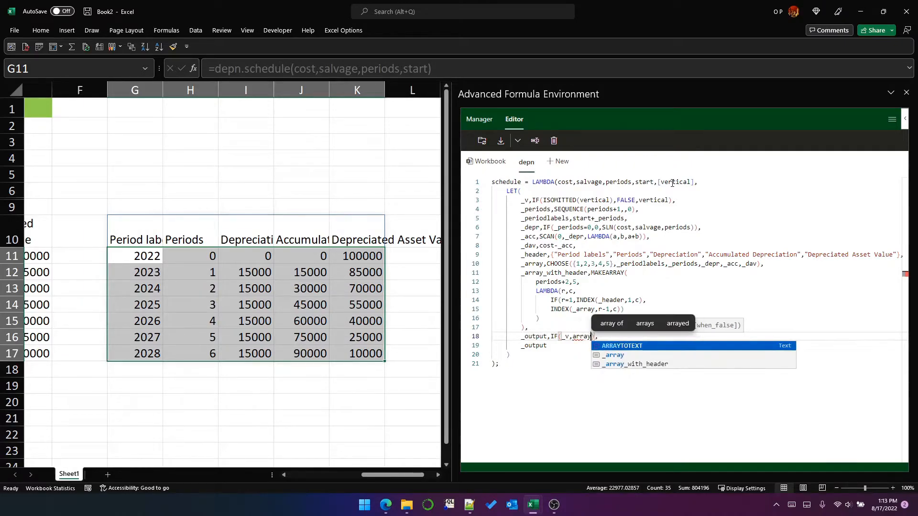
key(Down)
key(Down)
key(Tab)
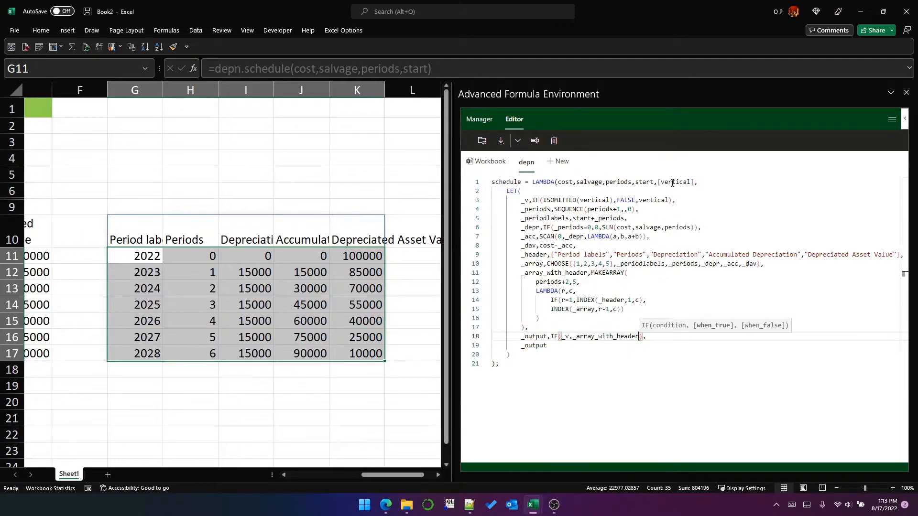
Step: Complete the _output IF with TRANSPOSE(_array_with_header) as its false result
text(,TRANSPOSE)
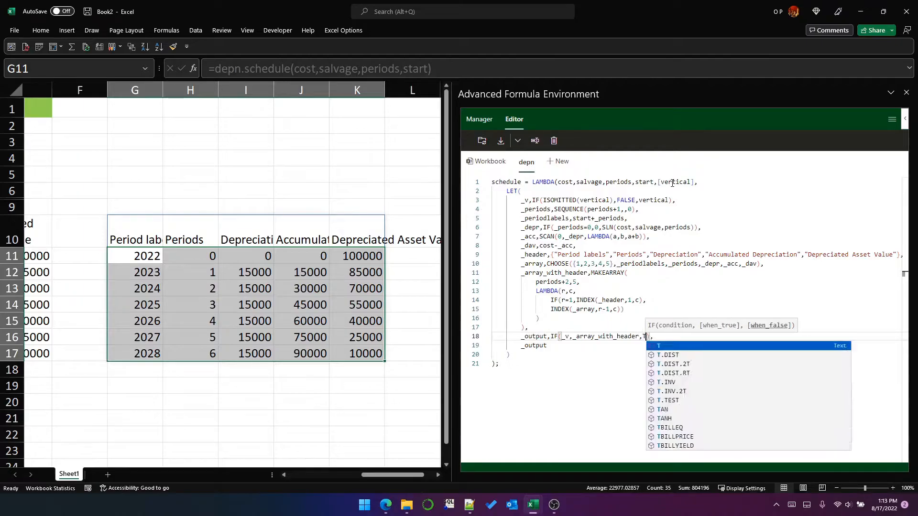
text((_arra)
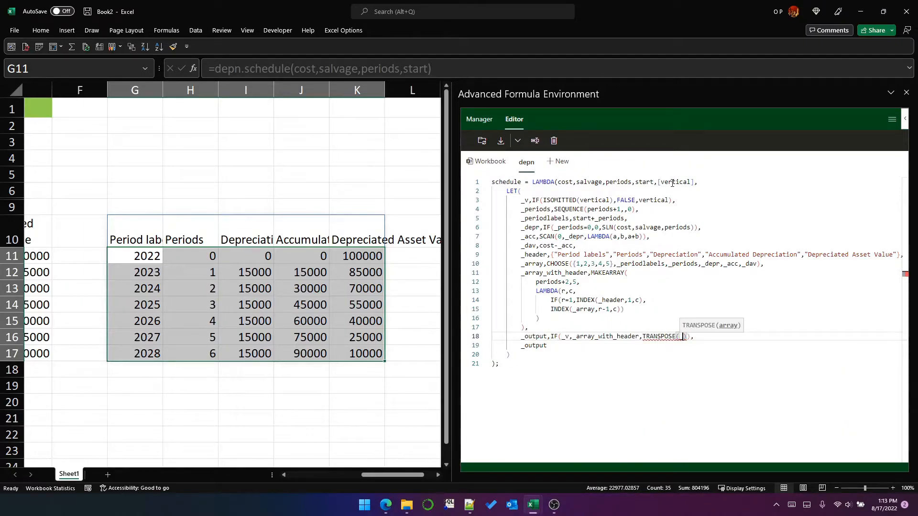
key(Tab)
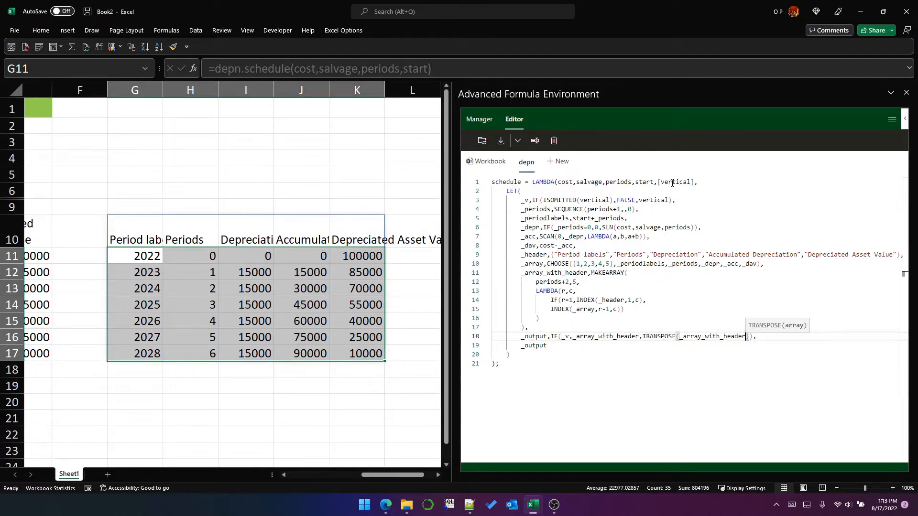
key(Down)
key(Down)
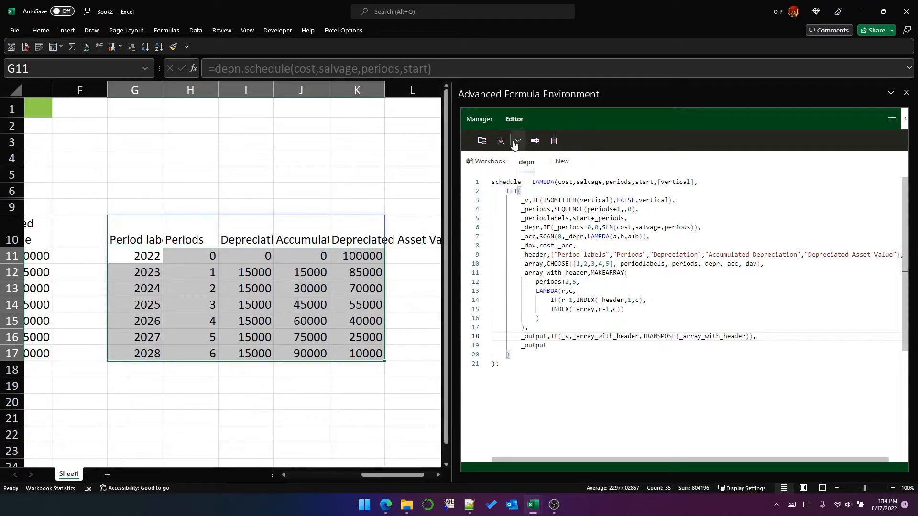
Step: Sync the edited depn module to the workbook and check the schedule spilled from G10
click(481, 141)
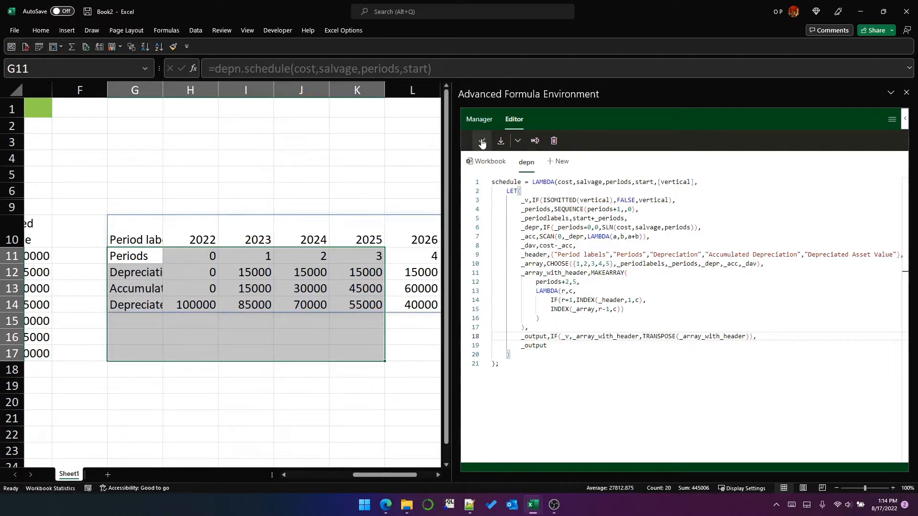
click(139, 239)
click(177, 270)
key(Down)
click(143, 234)
click(305, 232)
click(393, 231)
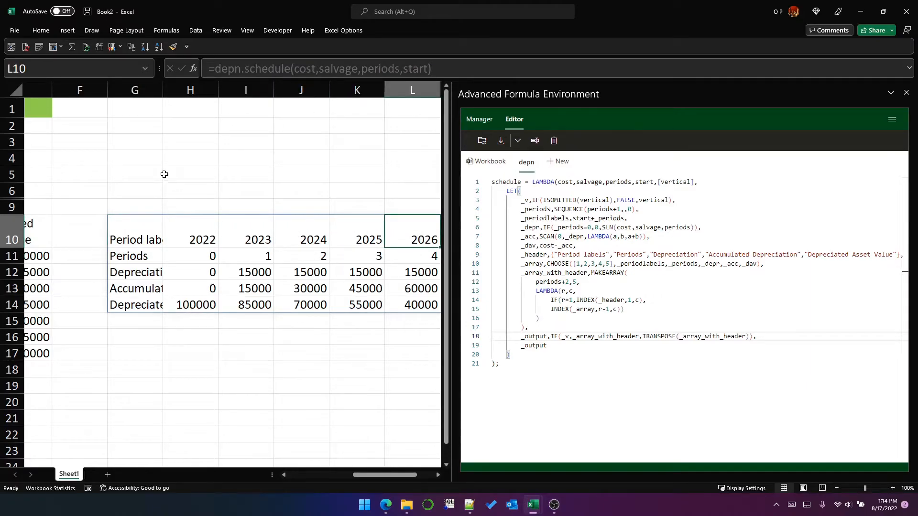
click(136, 236)
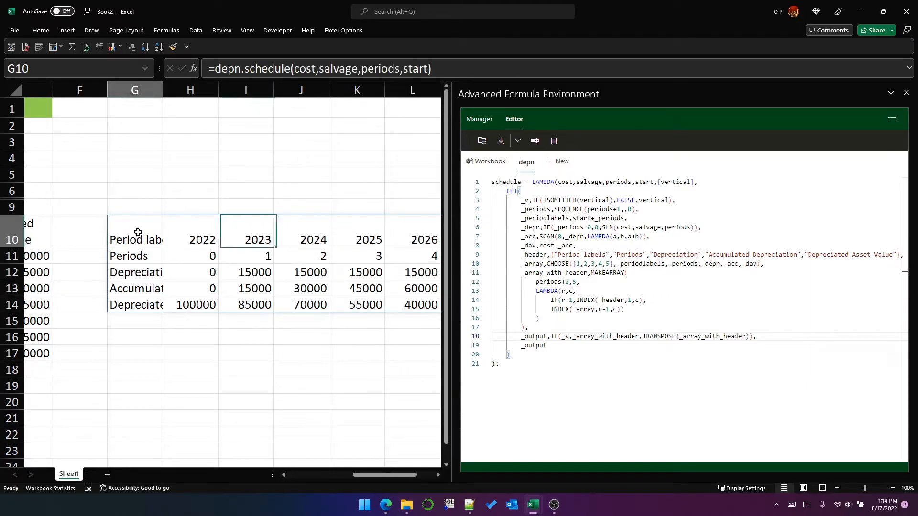
Step: Add TRUE as the vertical argument of the depn.schedule formula in G10
click(425, 71)
text(,)
text(TRUE)
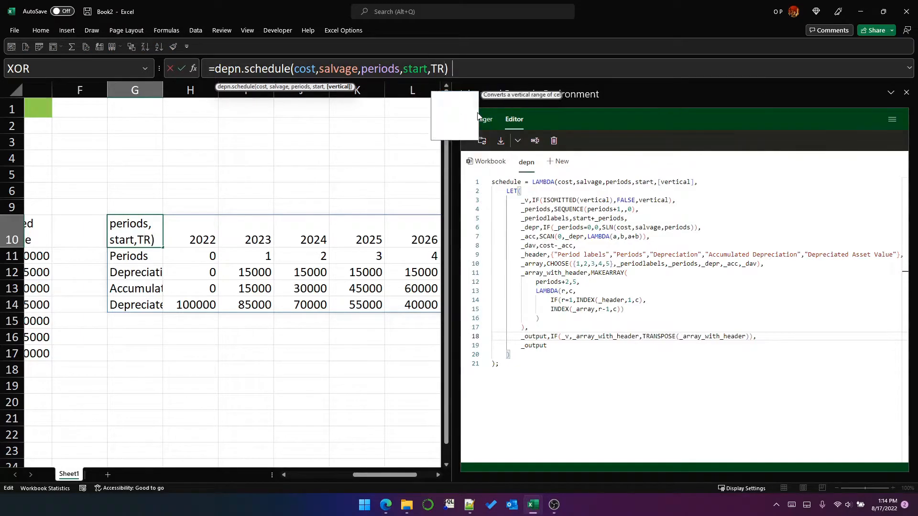
key(Tab)
key(Return)
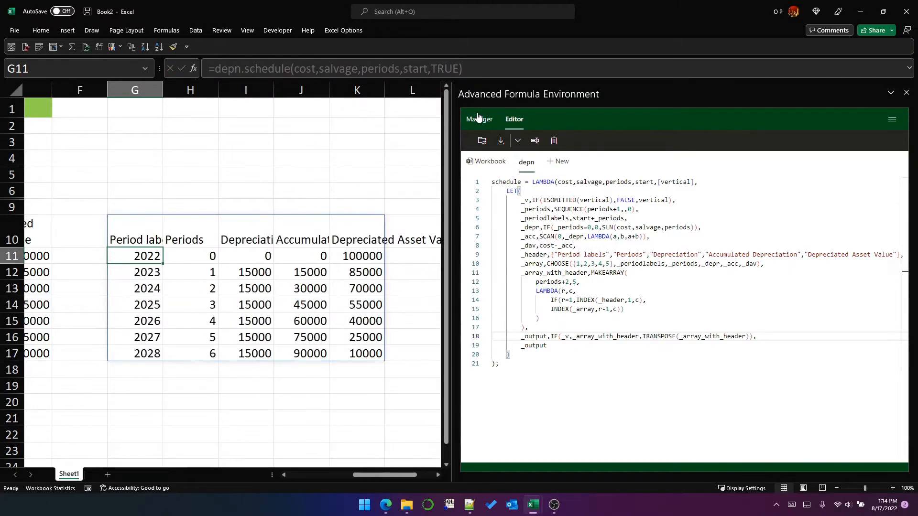
Step: Change the vertical argument of the depn.schedule formula in G10 to FALSE
key(Up)
click(452, 68)
double_click(452, 69)
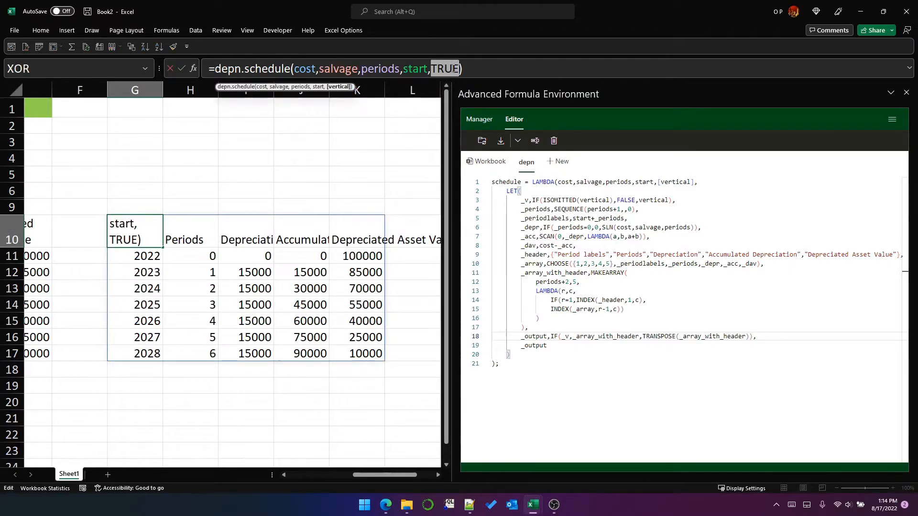
text(FA)
key(Tab)
key(Return)
key(Up)
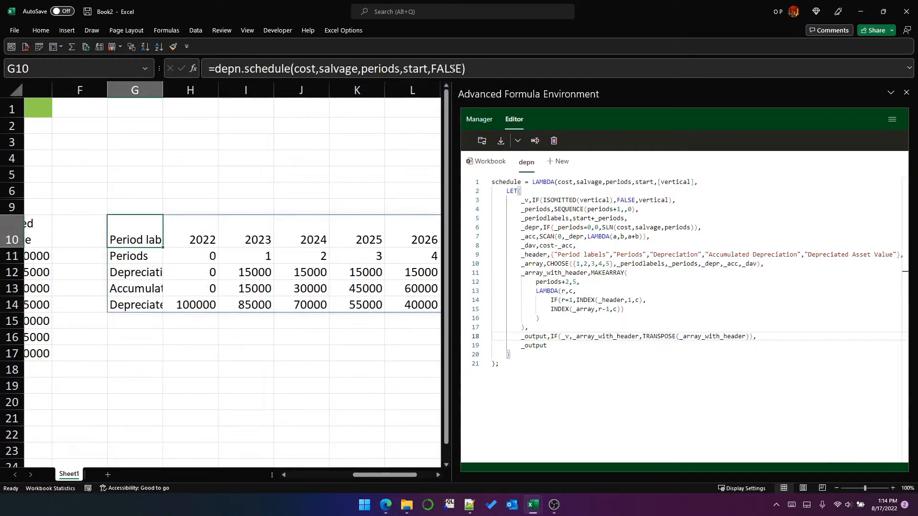
Step: Remove the vertical argument from the G10 formula, leaving =depn.schedule(cost,salvage,periods,start)
click(448, 66)
double_click(446, 67)
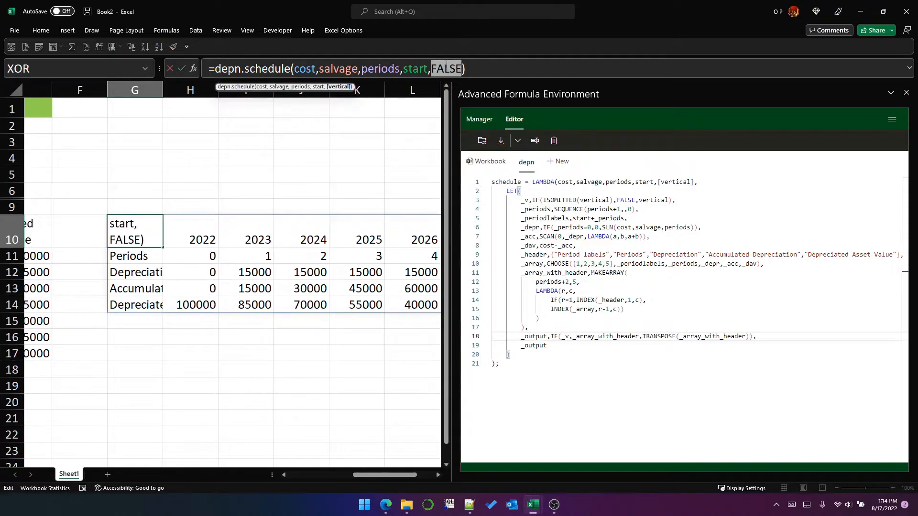
key(BackSpace)
key(BackSpace)
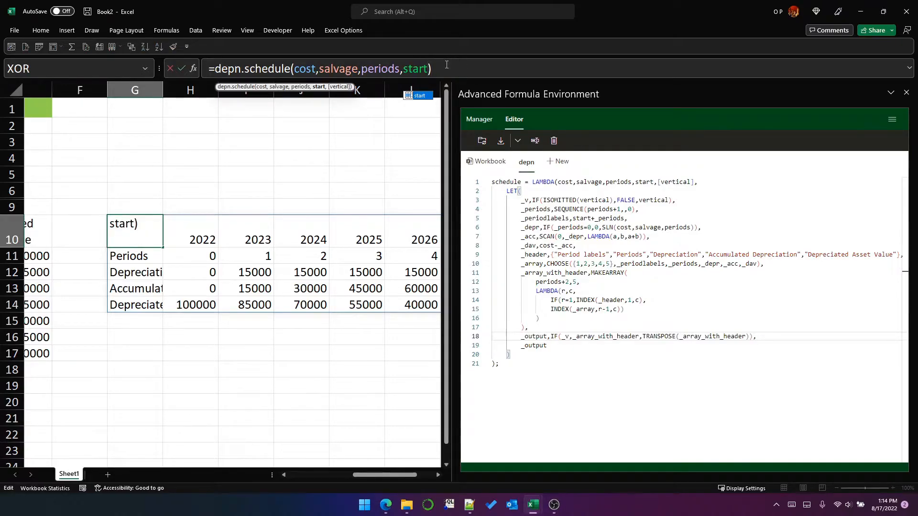
key(Return)
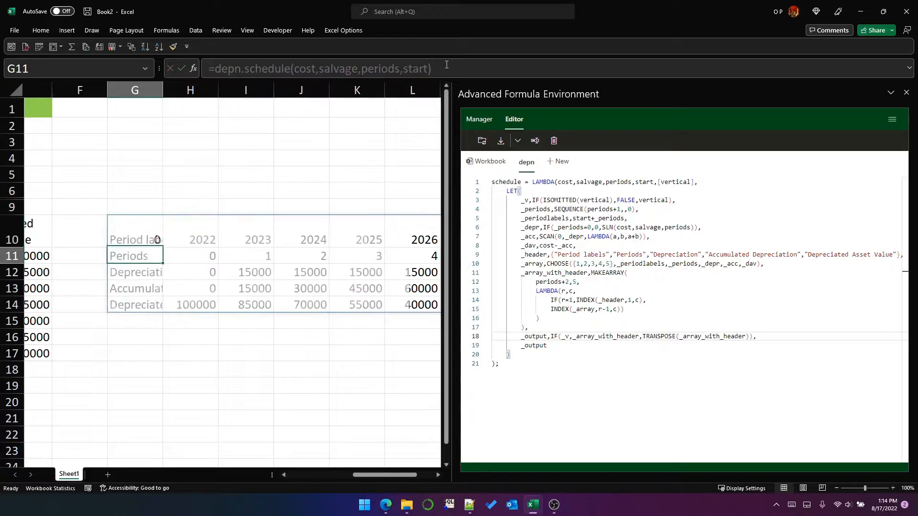
key(Up)
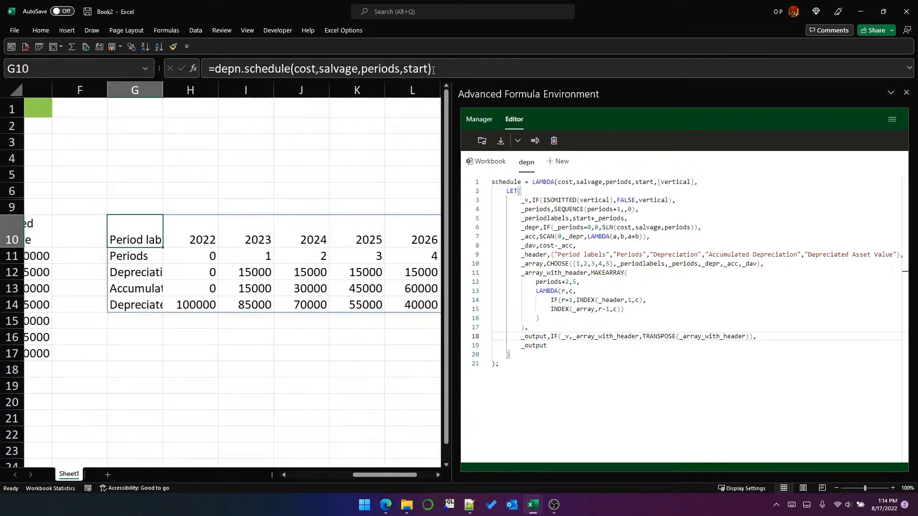
Step: Change the G10 formula to =depn.schedule(cost,salvage,periods,start,TRUE) and select the header row G10:K10
click(429, 70)
text(,TRUE)
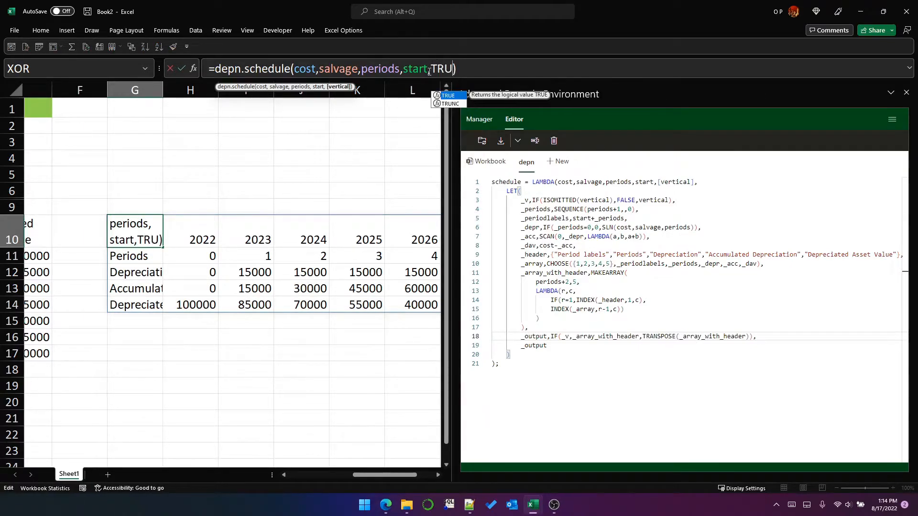
key(Return)
key(Up)
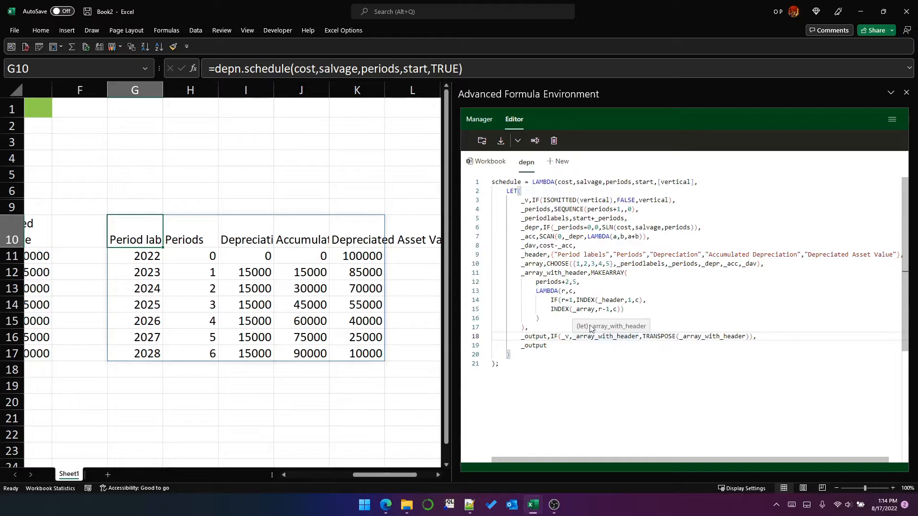
drag(138, 237, 346, 238)
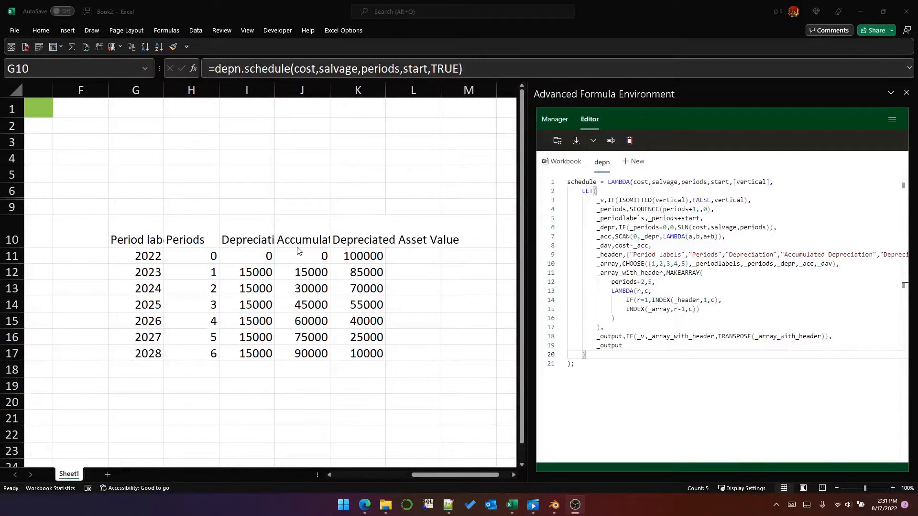
key(ctrl+a)
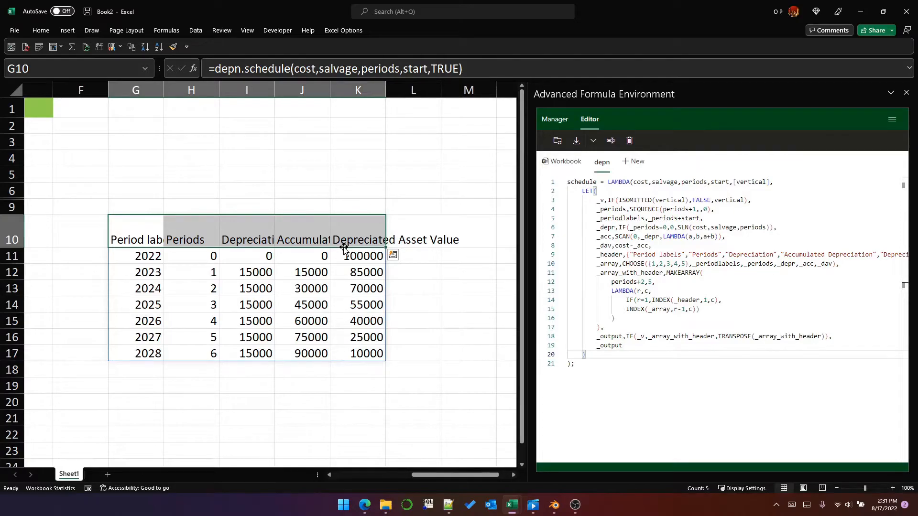
Step: Add the optional parameter [return_header] to the schedule LAMBDA and insert a blank line below the _v definition
click(782, 181)
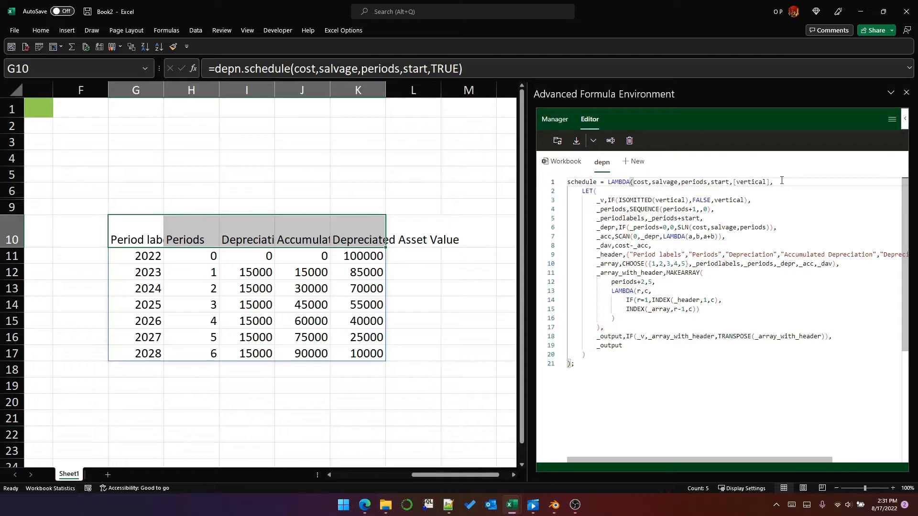
text([return_header],)
key(Down)
key(Down)
key(Return)
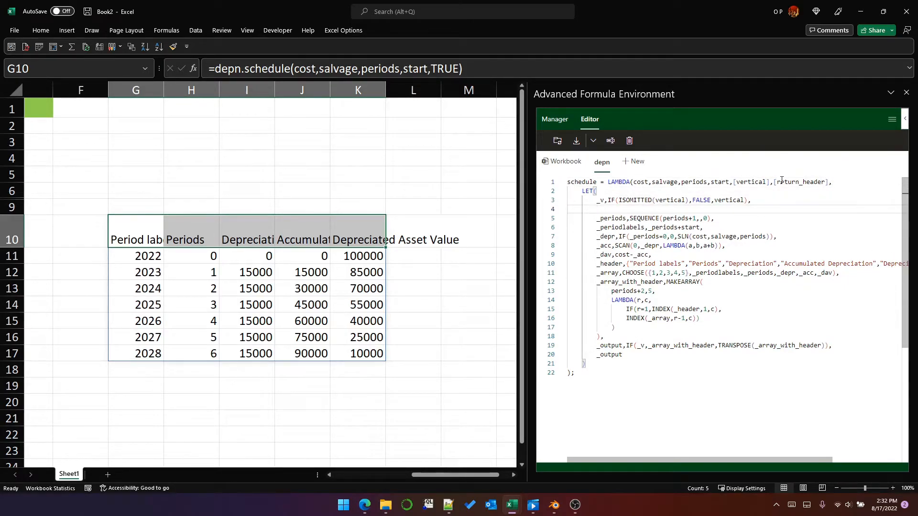
Step: Define _rh on the blank line as IF(ISOMITTED(return_header),TRUE,return_header), followed by a comma
text(_rh)
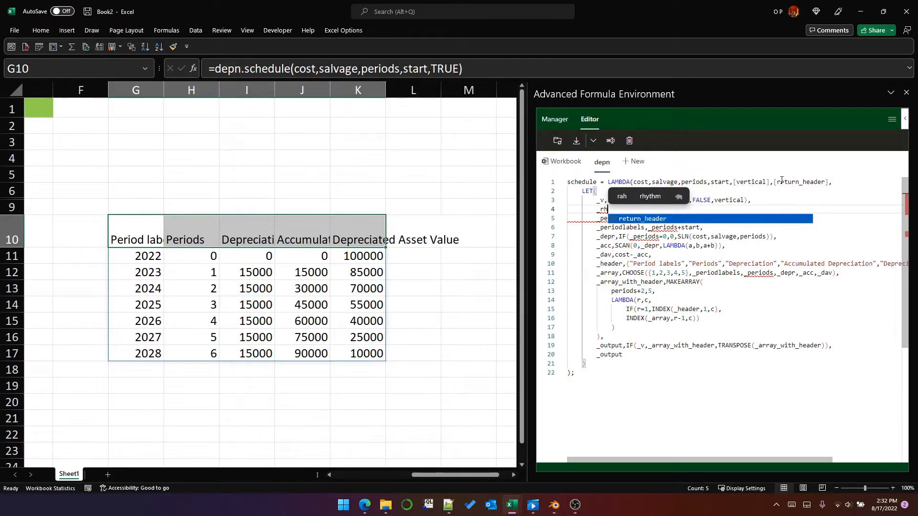
text(,IF(IS)
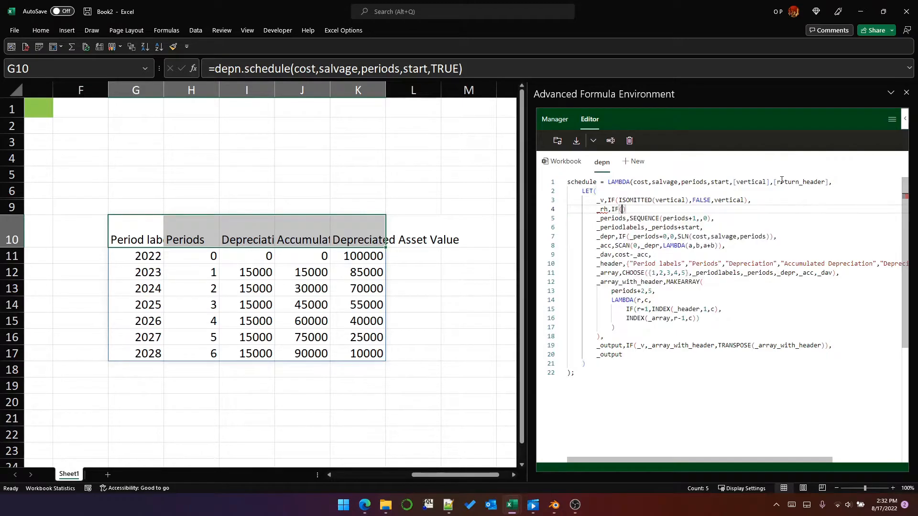
key(Tab)
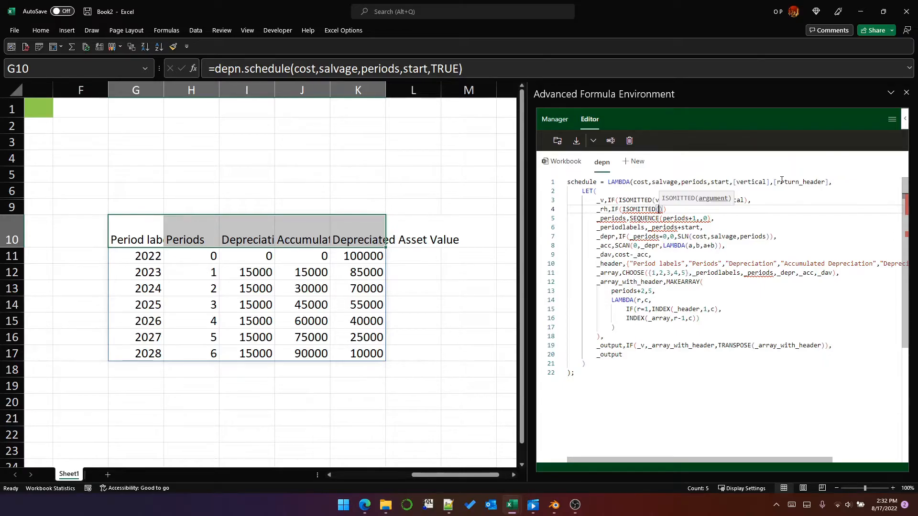
text(retu)
key(Tab)
text(),)
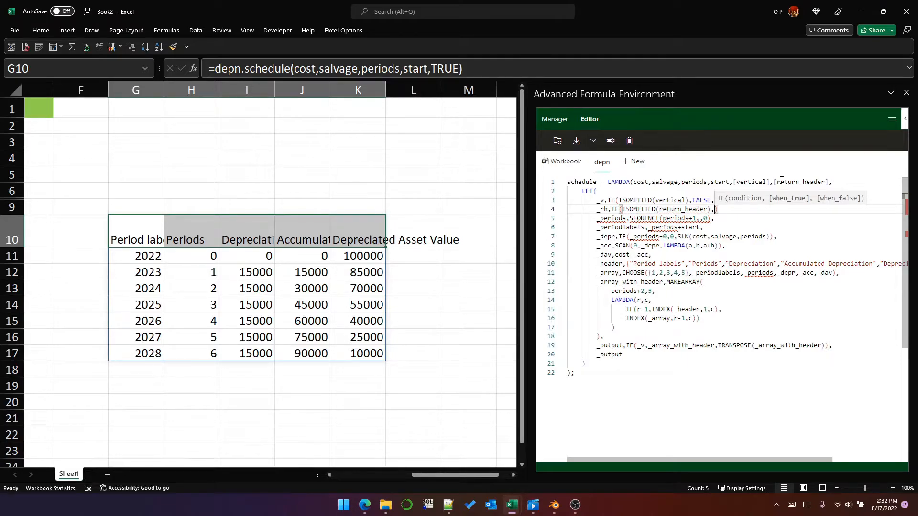
text(TRUE,)
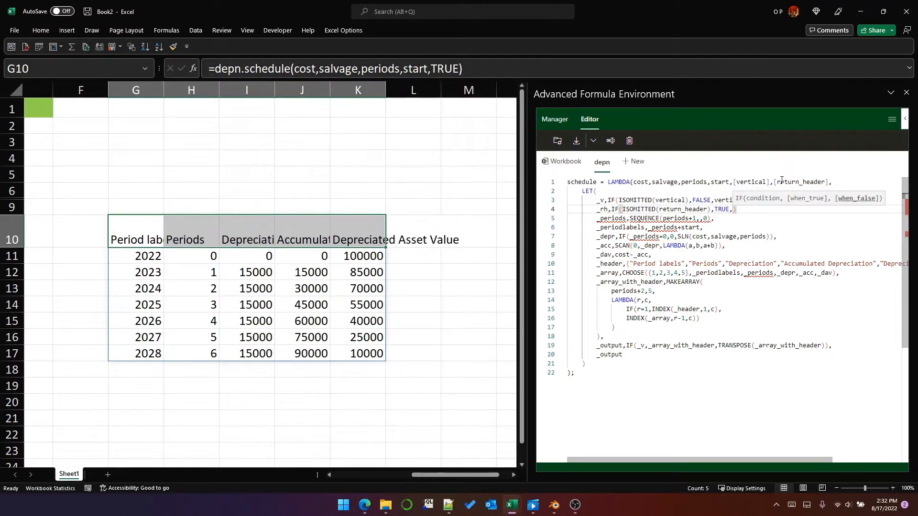
text(return_header)
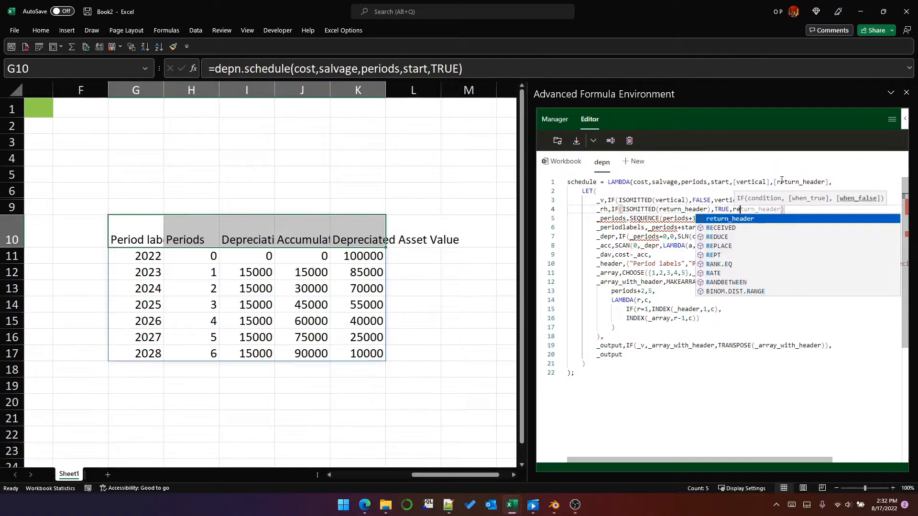
text(),)
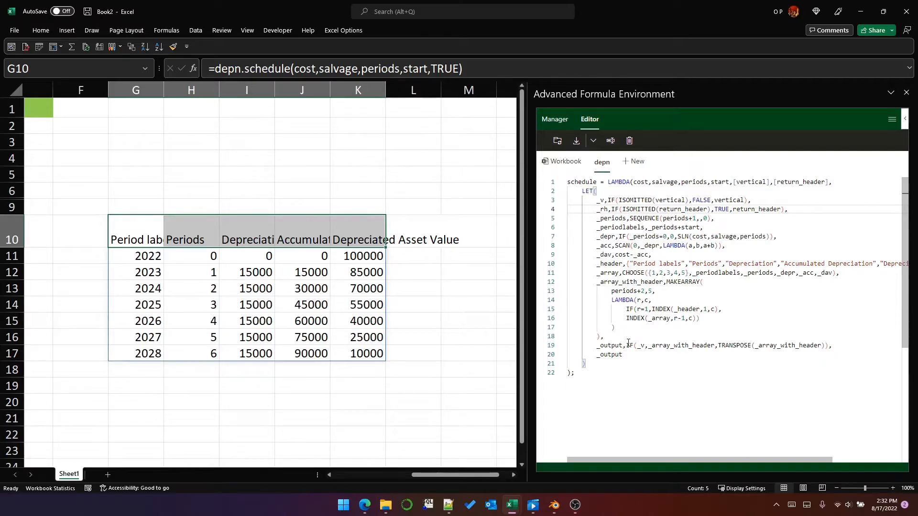
Step: Move the IF(_v,...) expression to its own line and define _output as IF(_rh,_array_with_header,_array)
click(611, 338)
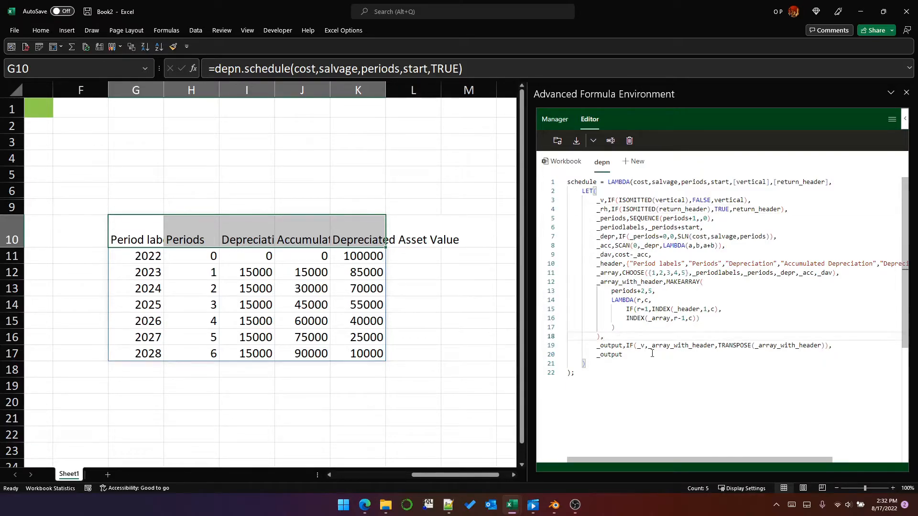
key(Down)
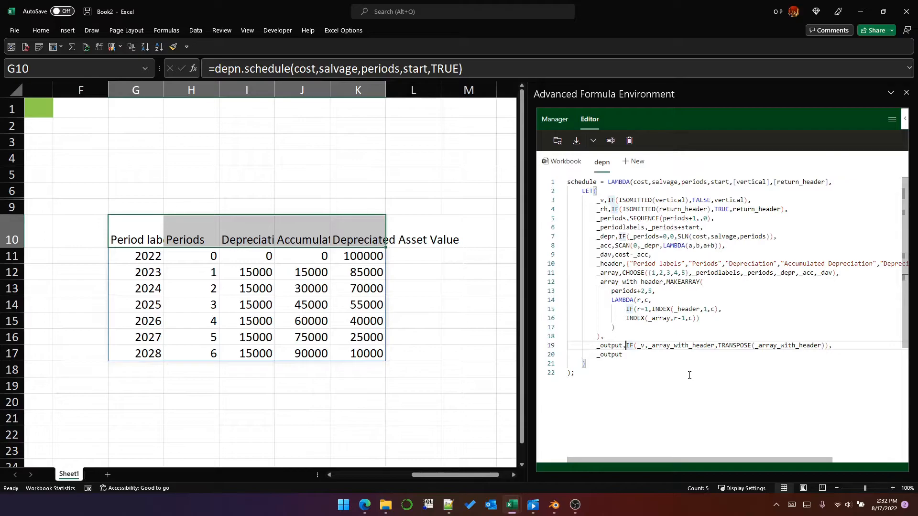
key(Return)
key(Up)
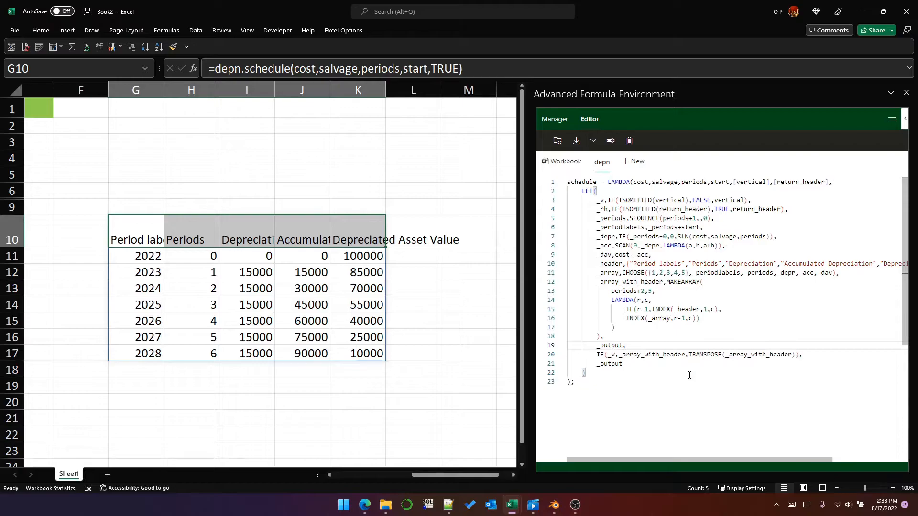
text(IF(_rh,)
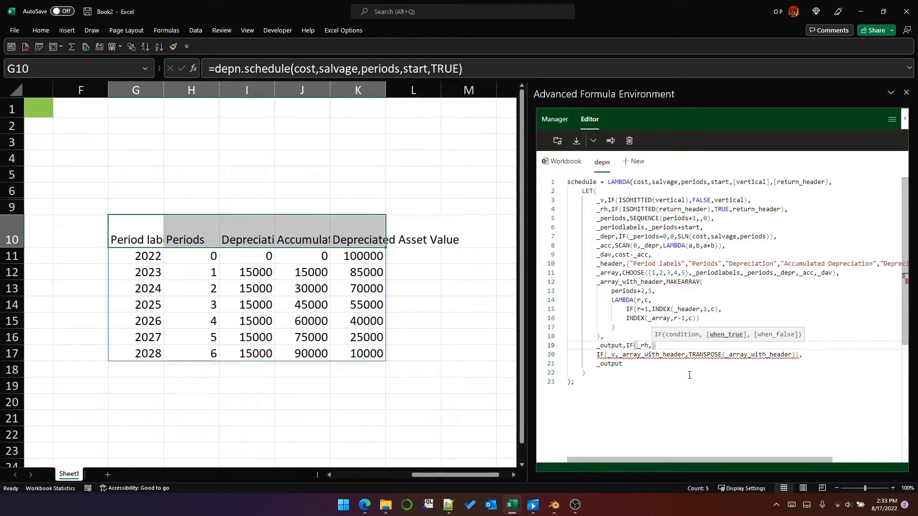
text(_array_with_header)
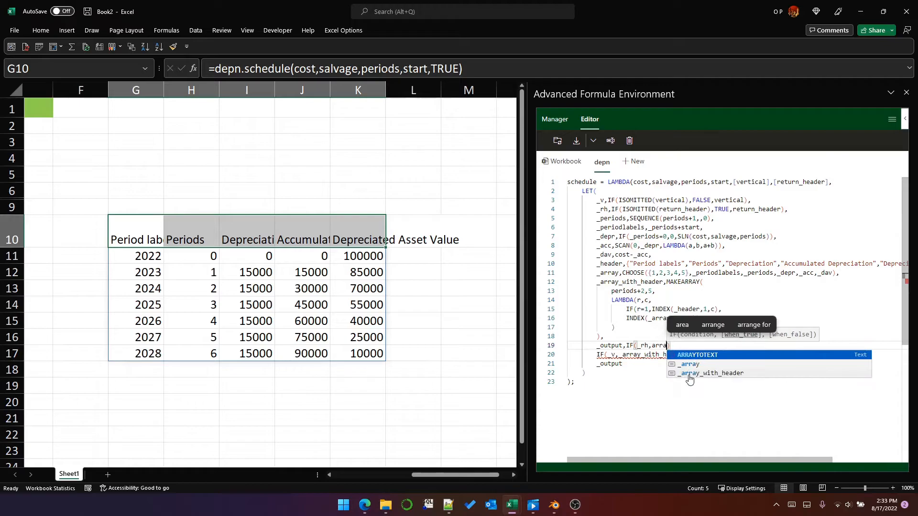
text(,_array)
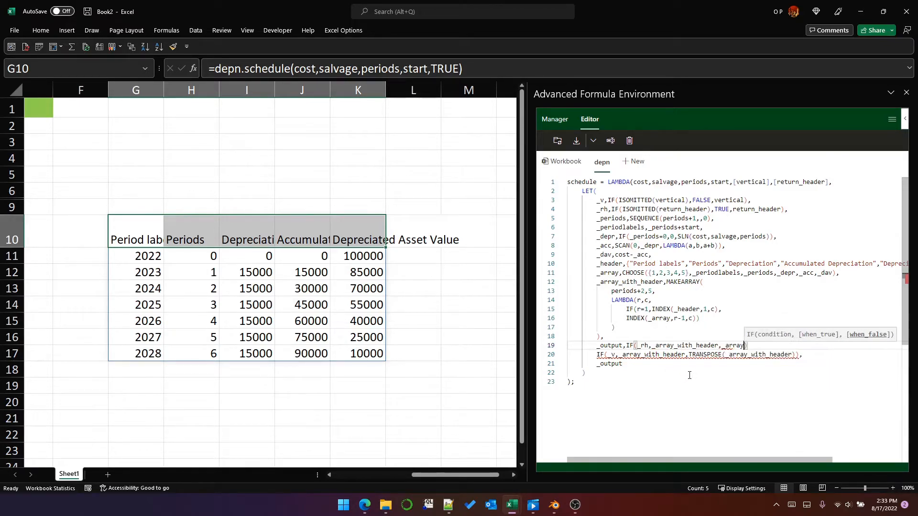
text(),)
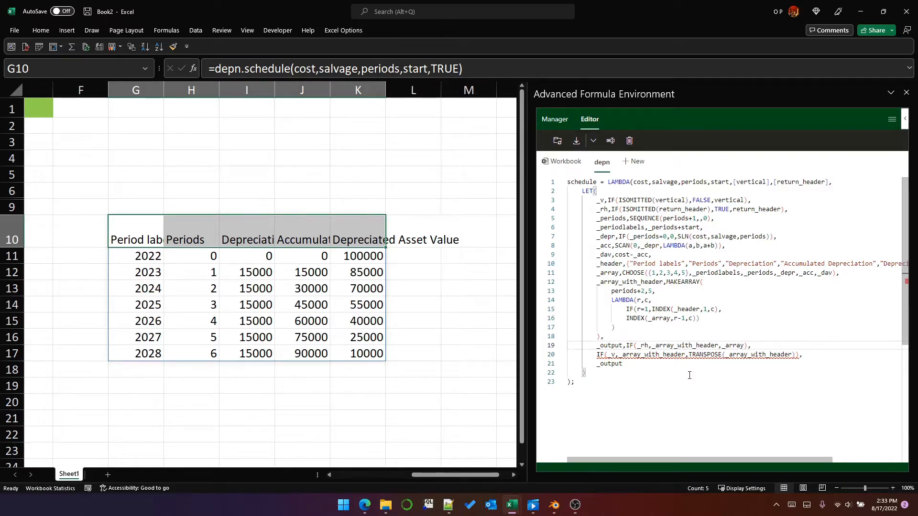
Step: Delete the final _output line at the end of the LET function
key(Down)
key(Down)
key(shift+Home)
key(BackSpace)
key(BackSpace)
key(BackSpace)
key(BackSpace)
Step: Replace _array_with_header with _output in both branches of the IF(_v,...) expression, including inside TRANSPOSE
key(Home)
key(ctrl+Right)
key(ctrl+Right)
key(ctrl+Right)
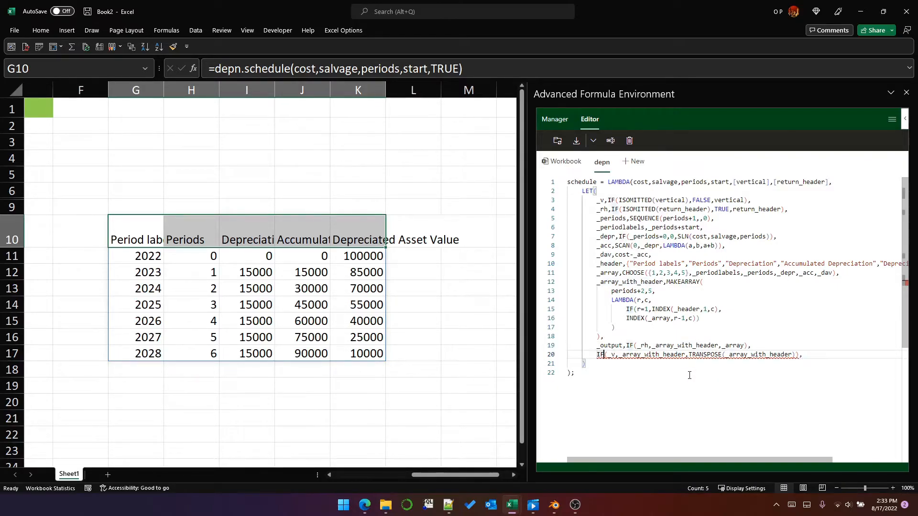
key(ctrl+shift+Left)
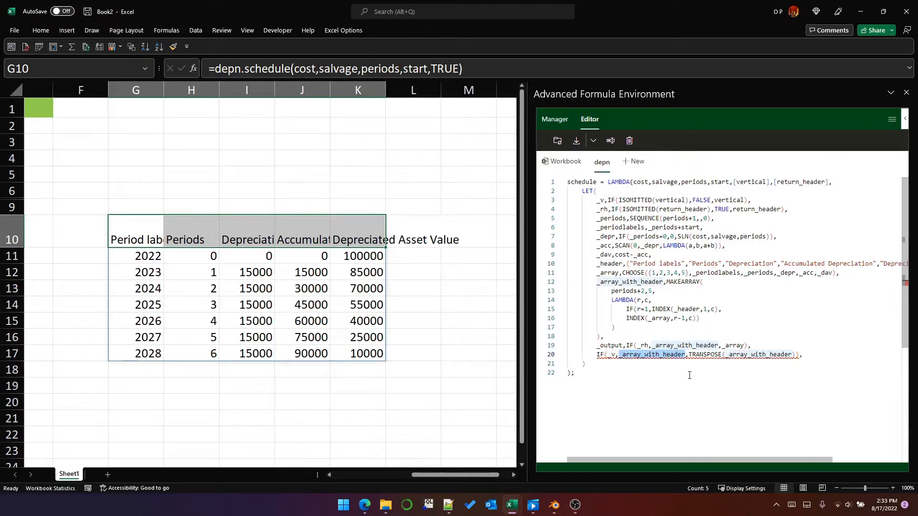
text(_output)
key(Right)
key(ctrl+Right)
key(ctrl+Right)
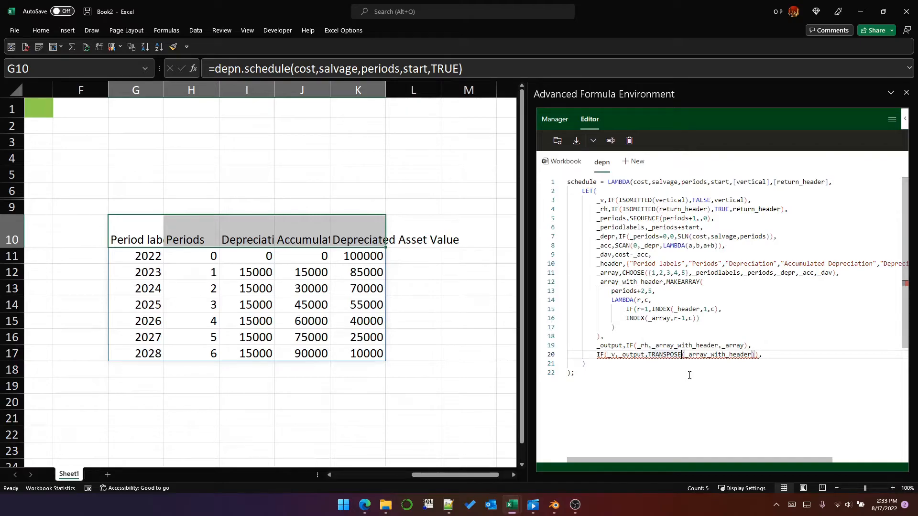
key(ctrl+shift+Left)
text(_output)
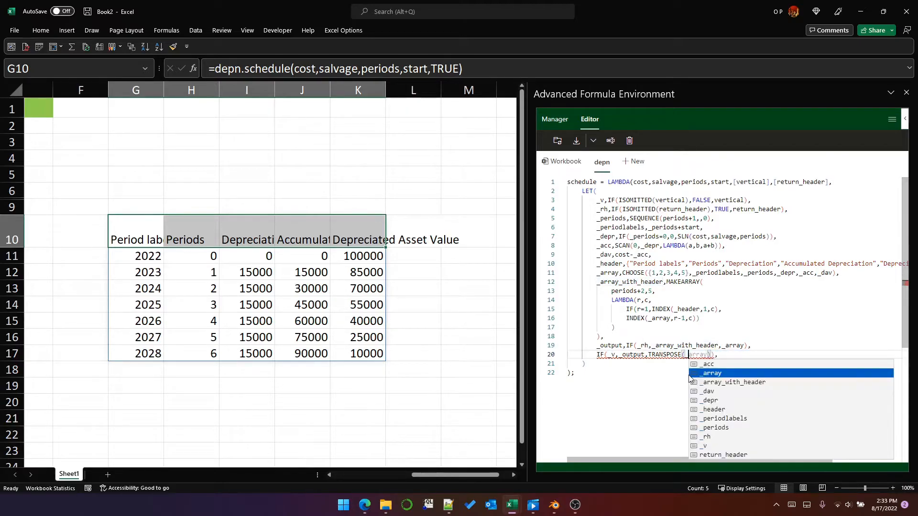
Step: Remove the trailing comma after the final IF(_v,_output,TRANSPOSE(_output)) expression in the schedule function
key(End)
key(BackSpace)
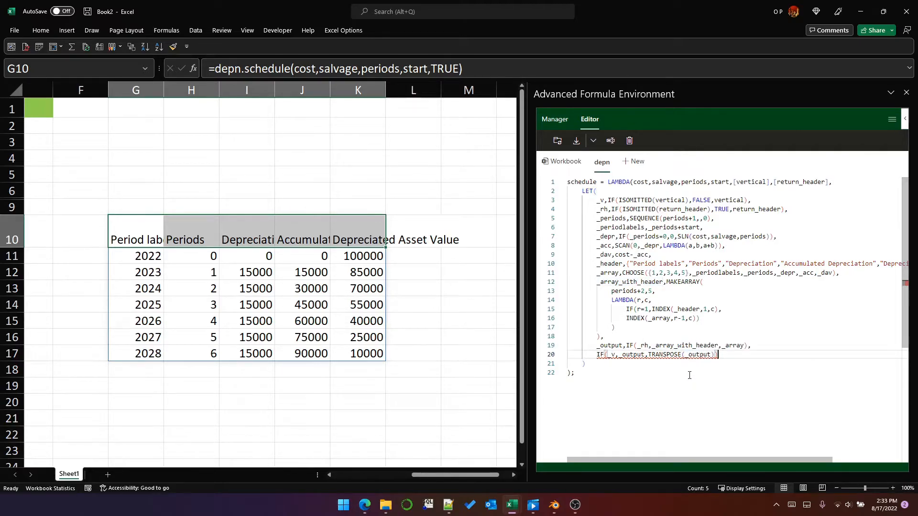
key(Down)
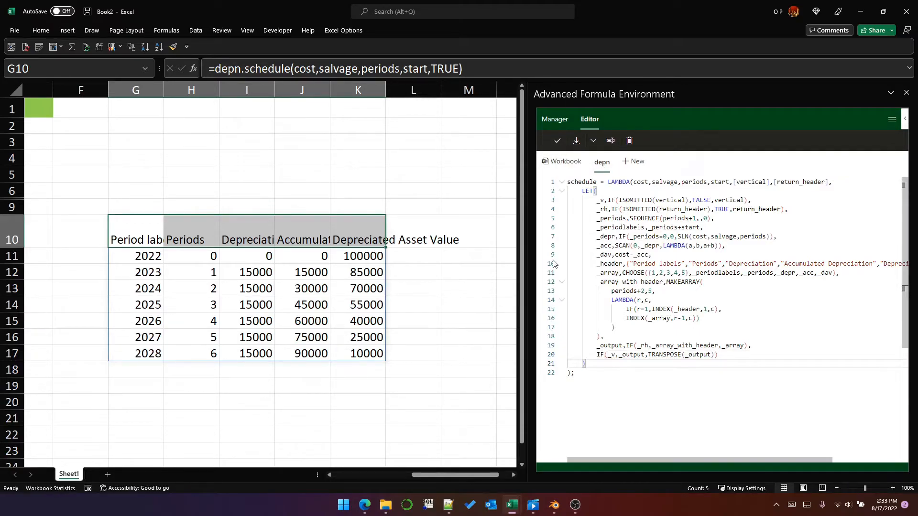
Step: Add FALSE as the return_header argument after TRUE in the depn.schedule formula in G10
click(141, 237)
click(146, 269)
click(142, 219)
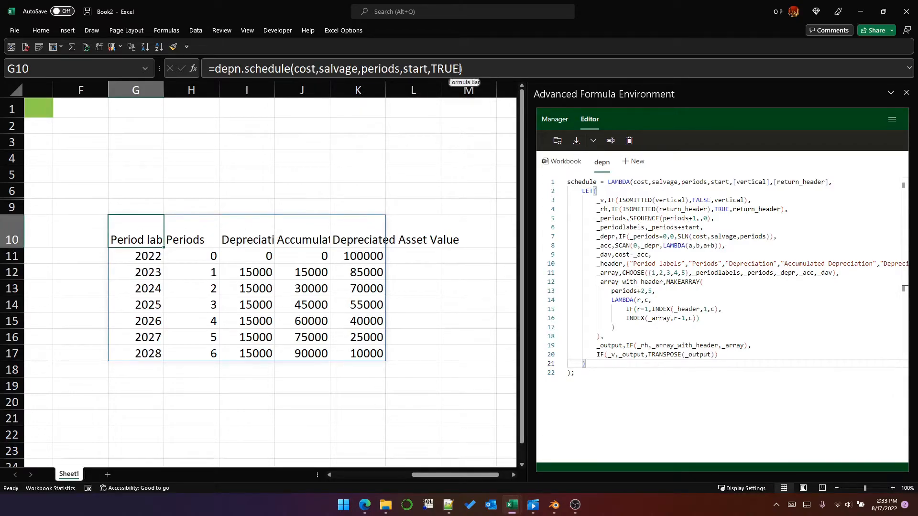
click(451, 71)
text(,)
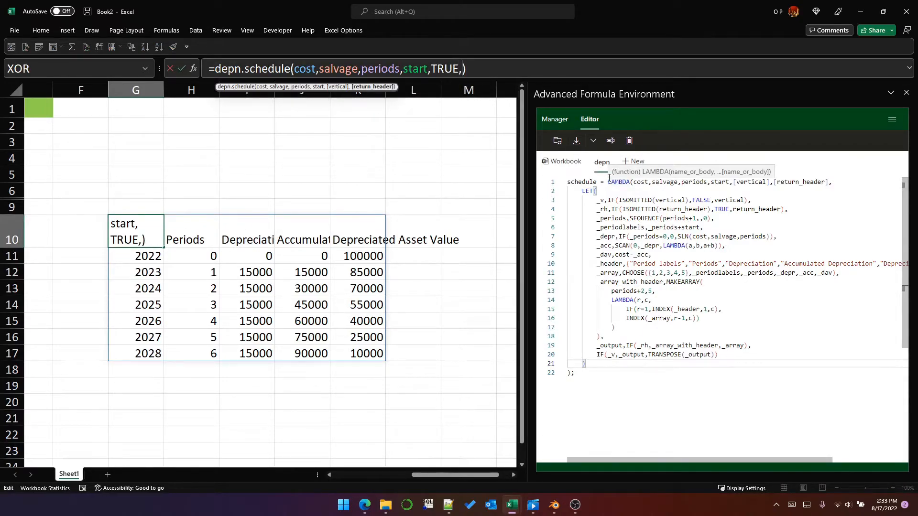
text(FALSE)
key(Return)
key(Up)
Step: Examine the schedule array spilled from G10, including its accumulated depreciation and depreciated asset value columns
drag(131, 225, 369, 342)
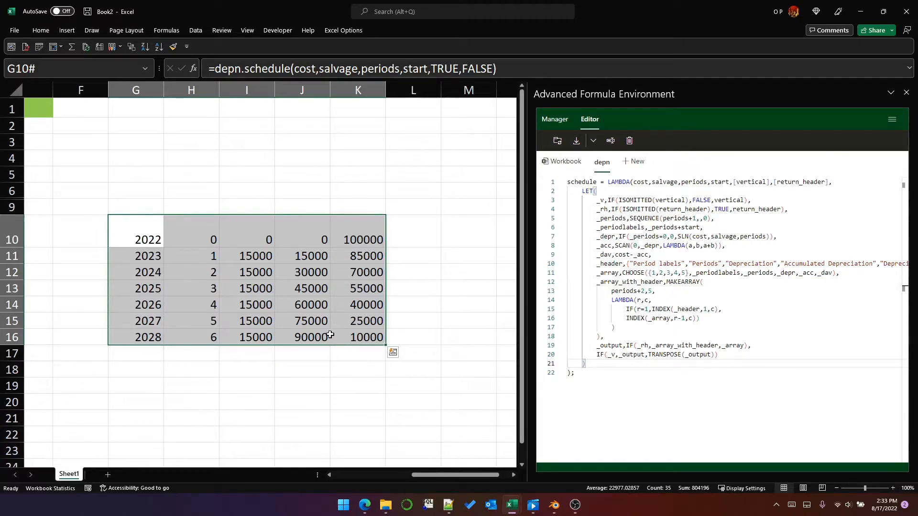
click(148, 235)
click(154, 289)
click(313, 303)
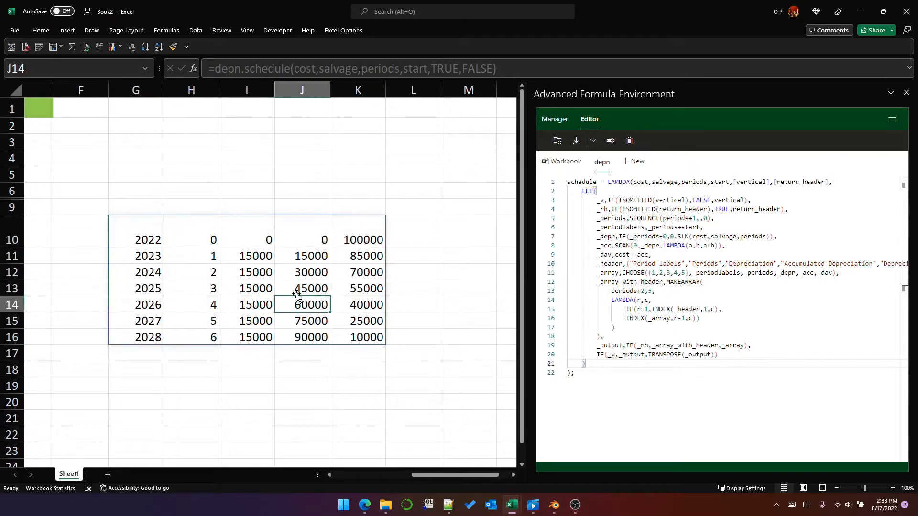
click(144, 227)
drag(306, 231, 308, 334)
drag(355, 234, 355, 333)
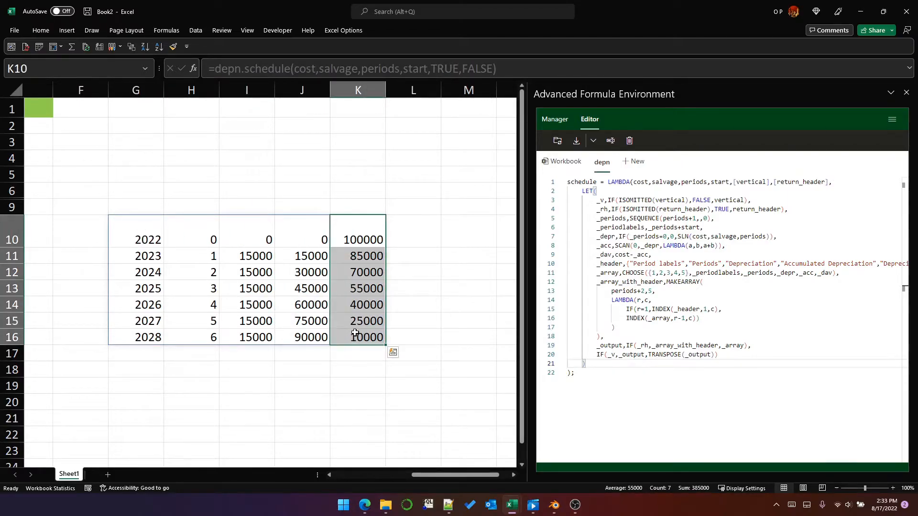
Step: Wrap the G10 formula in LET, naming the schedule d and returning its fourth column with INDEX(d,,4)
click(140, 234)
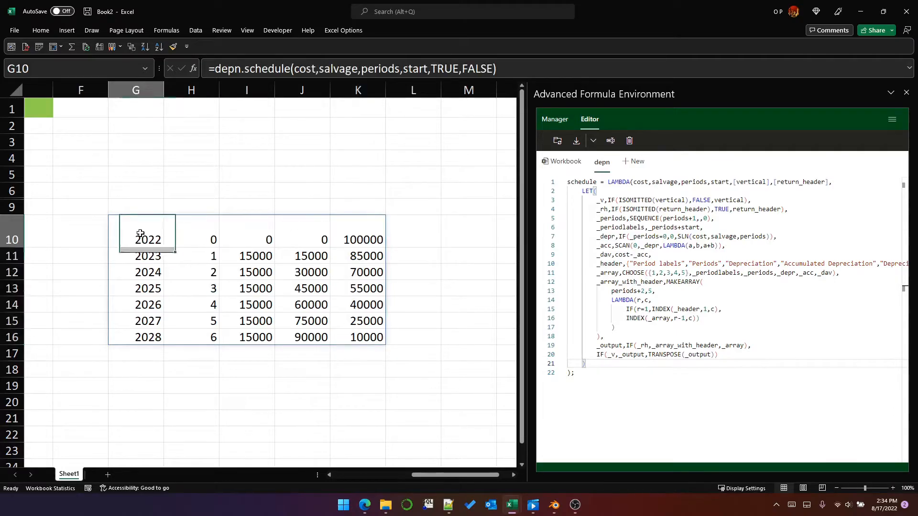
click(215, 68)
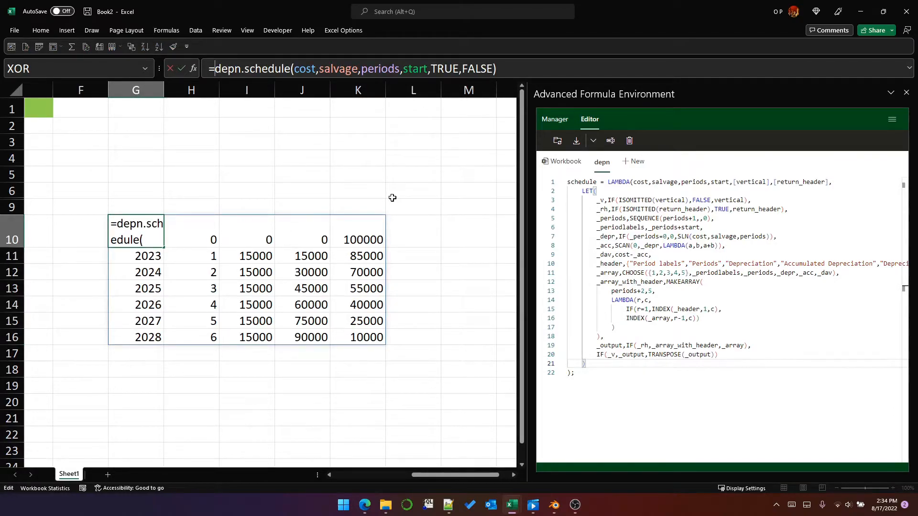
text(let()
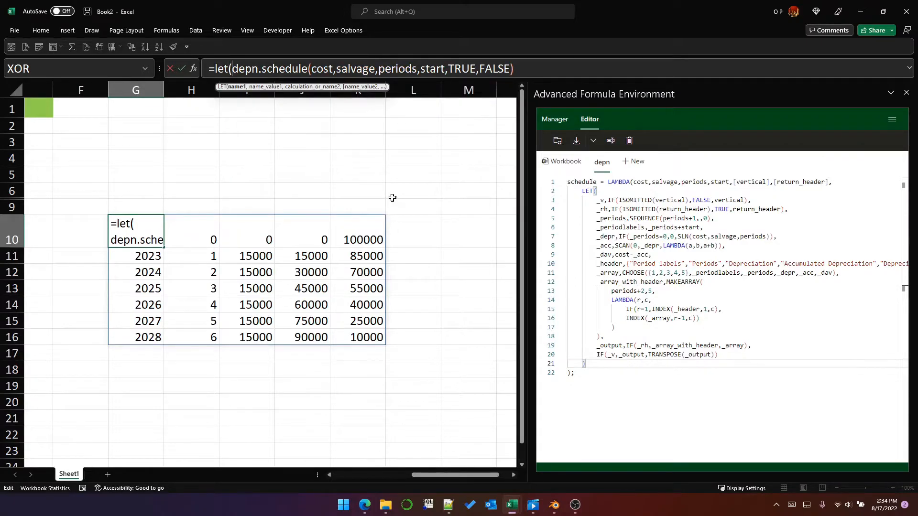
text(d,)
key(End)
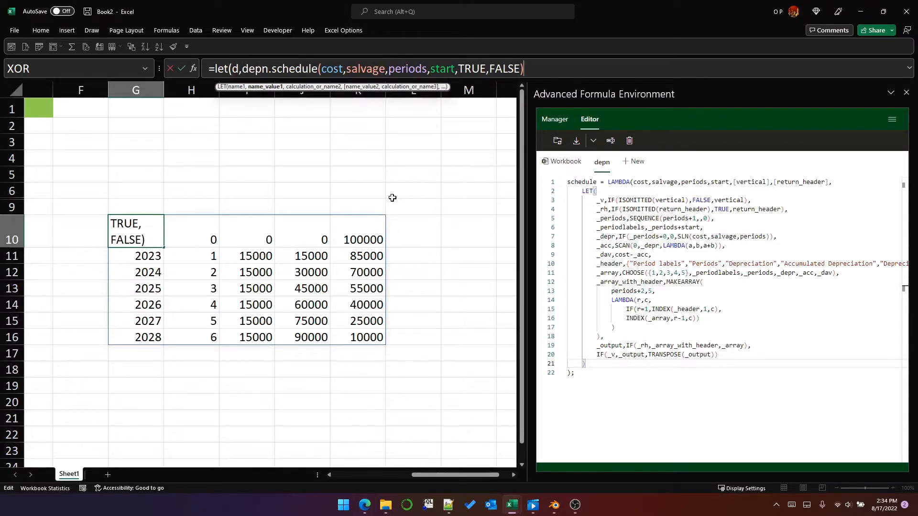
text(,)
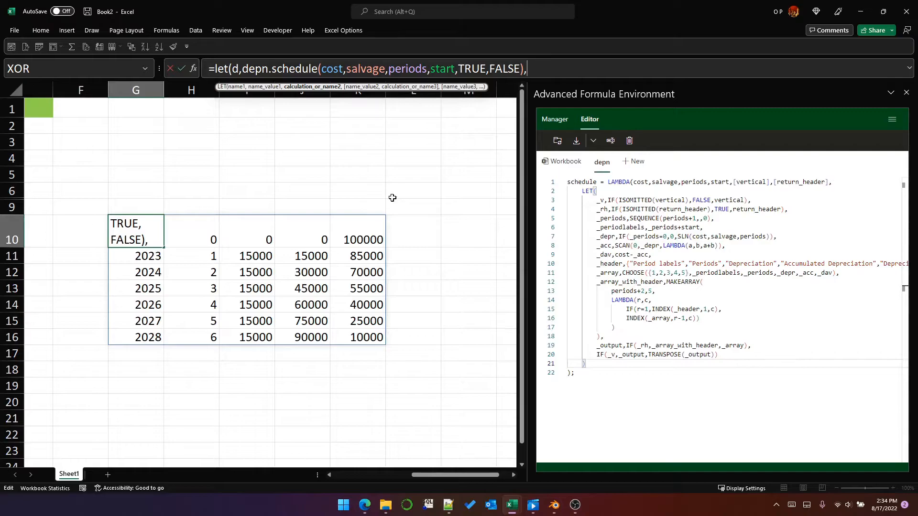
text(index(d)
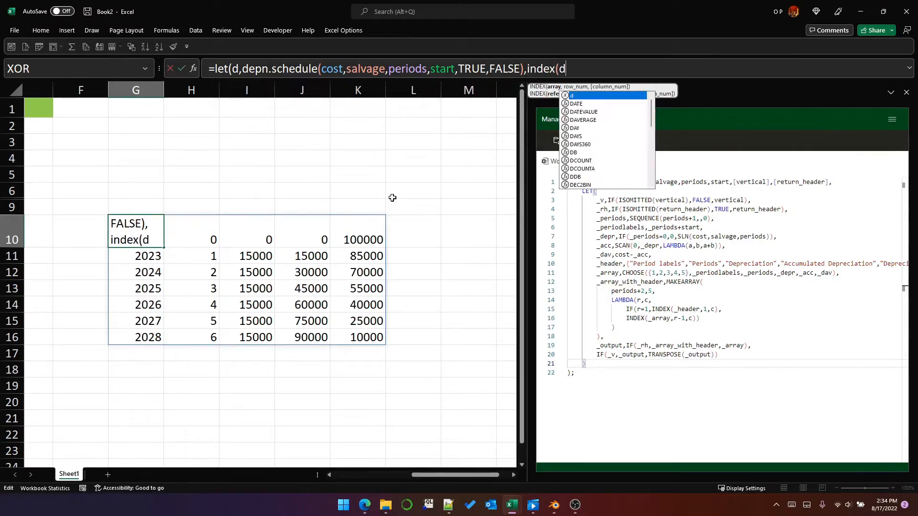
text(,,)
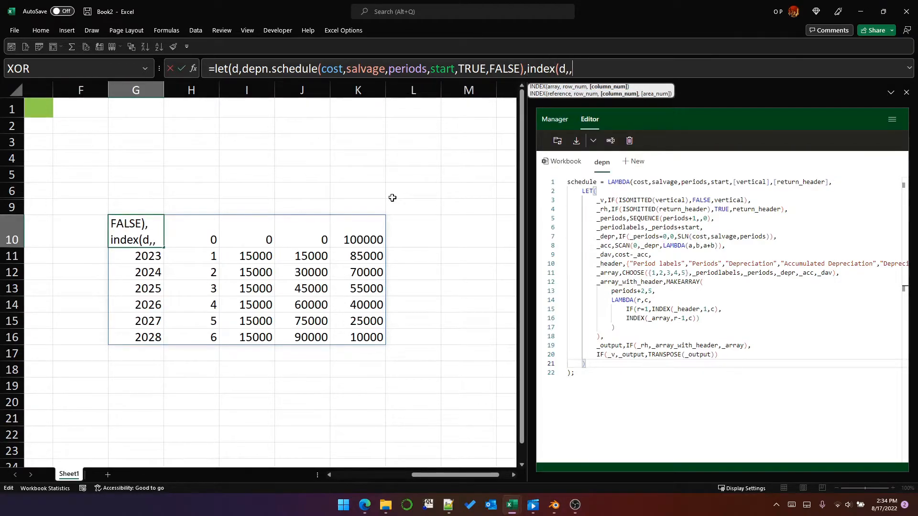
text(4)))
key(Return)
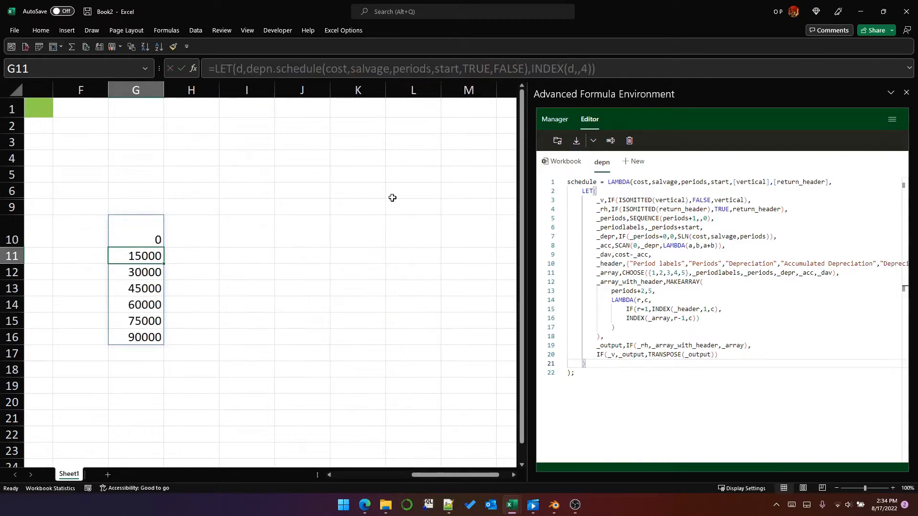
Step: Set the INDEX column number in the G10 formula to 5
key(Up)
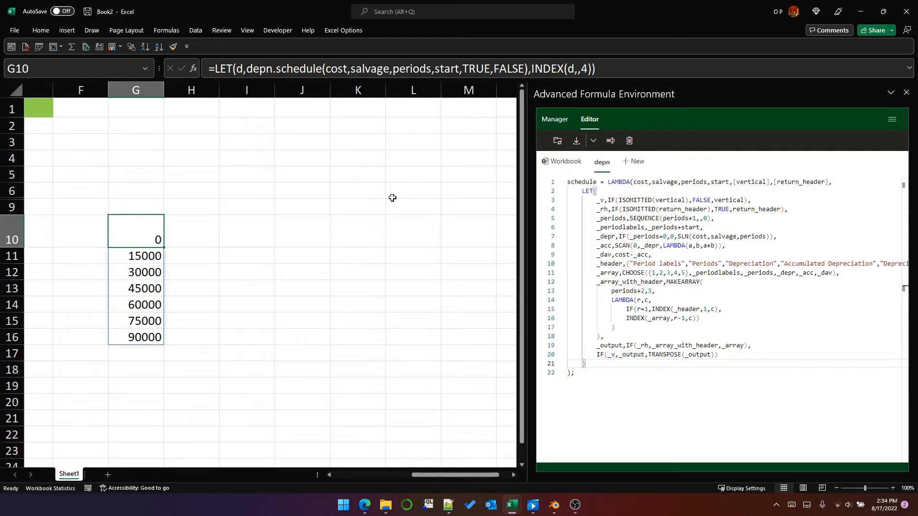
click(630, 71)
key(Left)
key(Left)
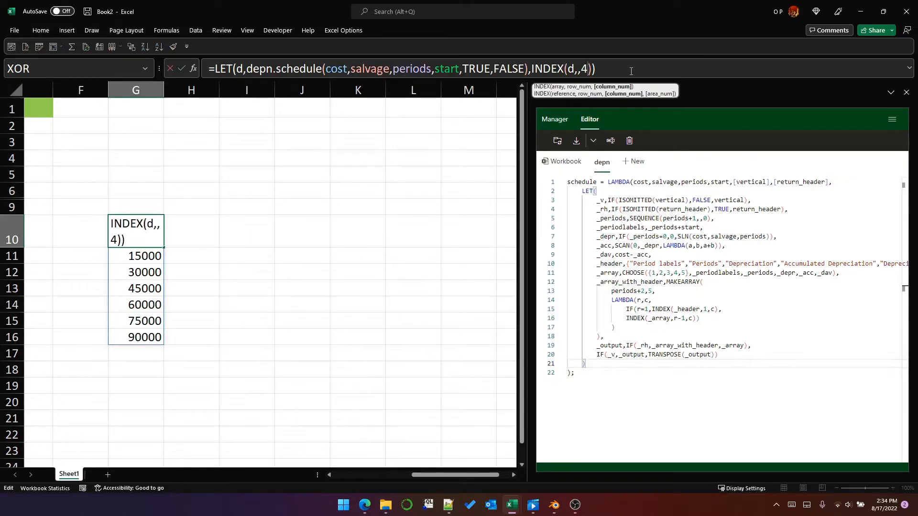
key(BackSpace)
text(5)
key(Return)
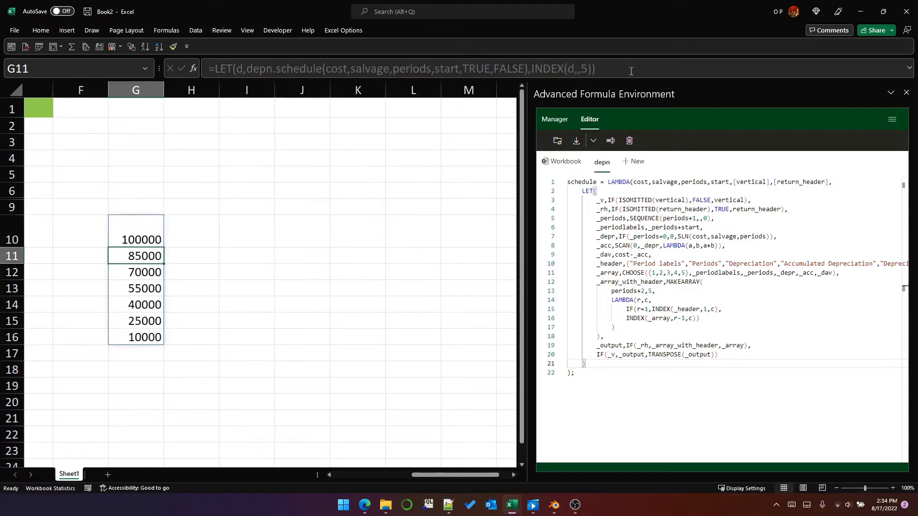
key(Up)
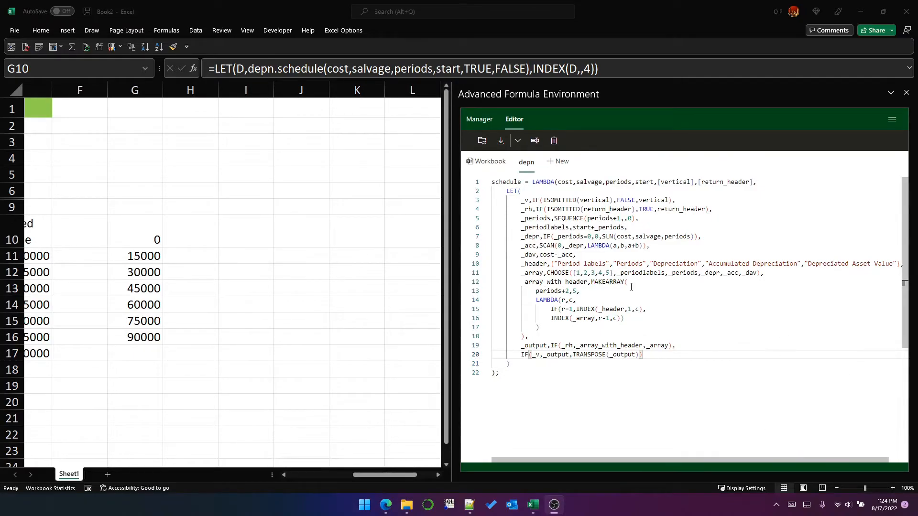
Step: Comment out the _depr line containing the straight-line SLN expression with /* and */
double_click(673, 182)
double_click(727, 181)
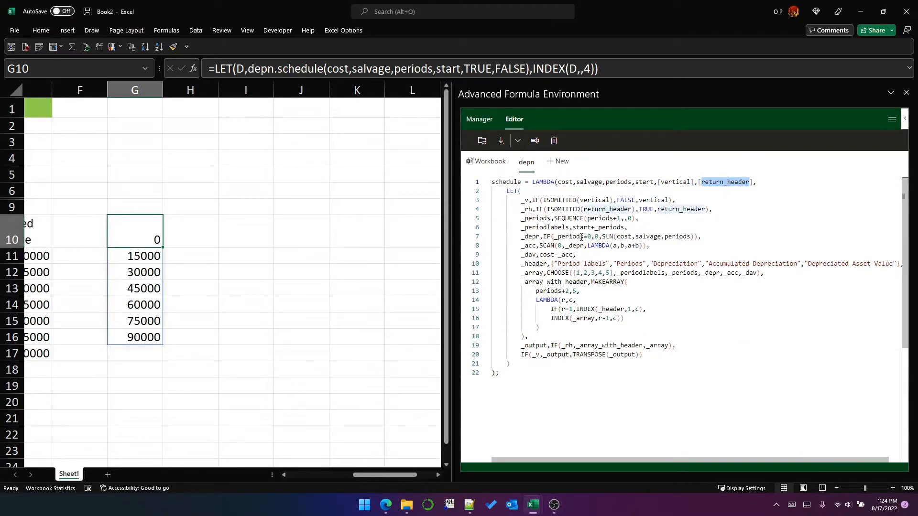
mouse_move(548, 236)
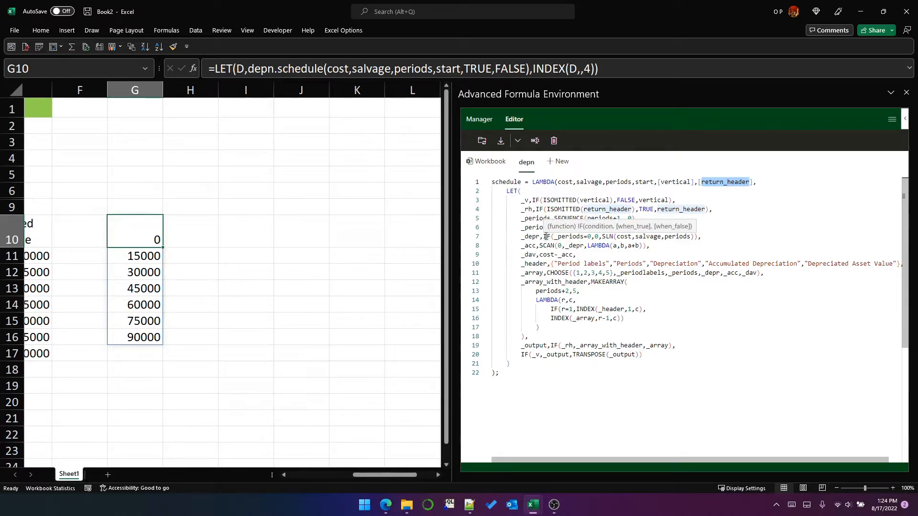
drag(544, 236, 701, 236)
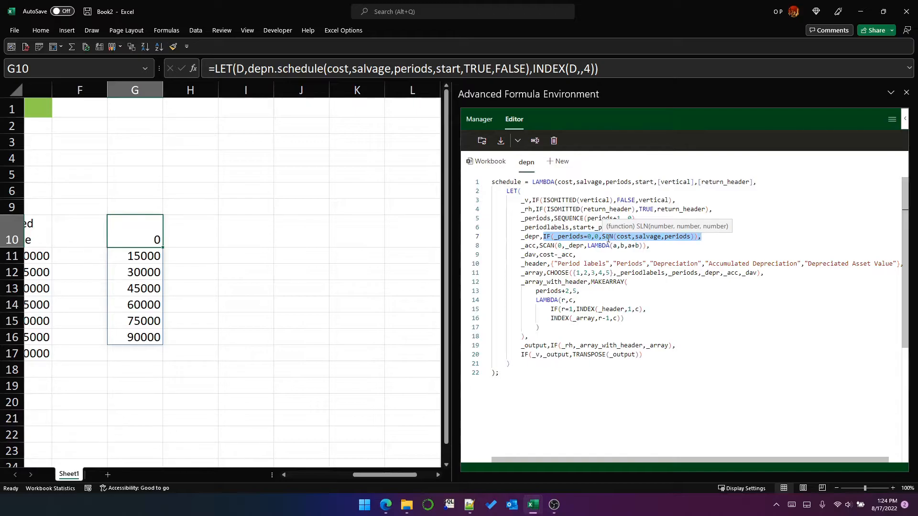
click(525, 236)
text(/*)
key(End)
text(*/)
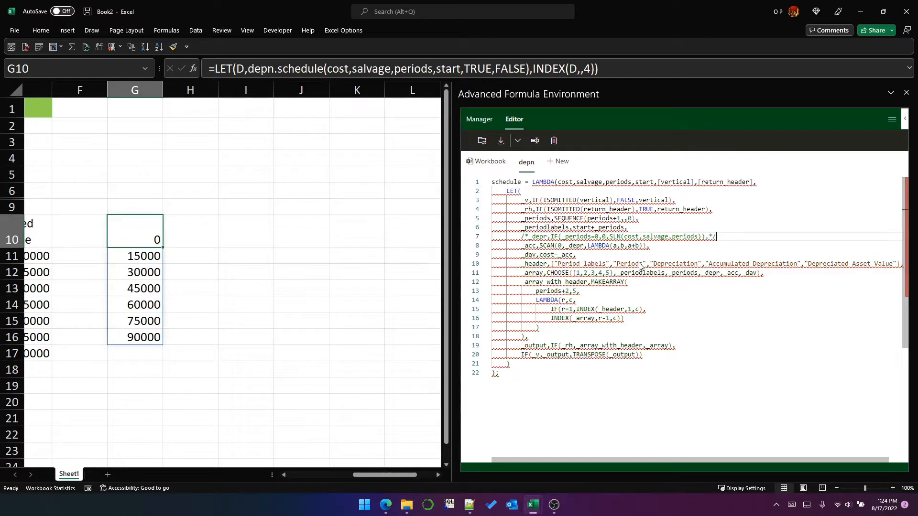
Step: Define _depr on a new line below the comment as IFERROR(DB(cost,salvage,periods,_periods)), followed by a comma
key(Return)
text(_depr,)
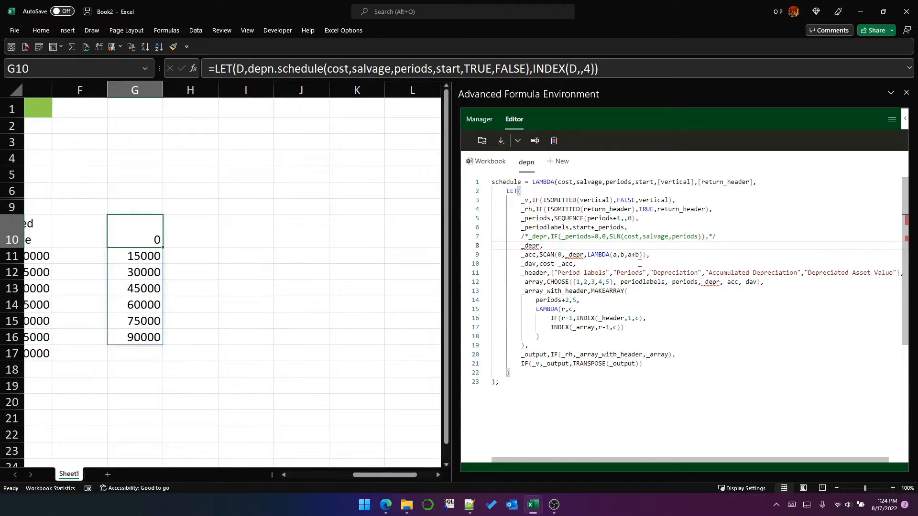
text(IFERROR()
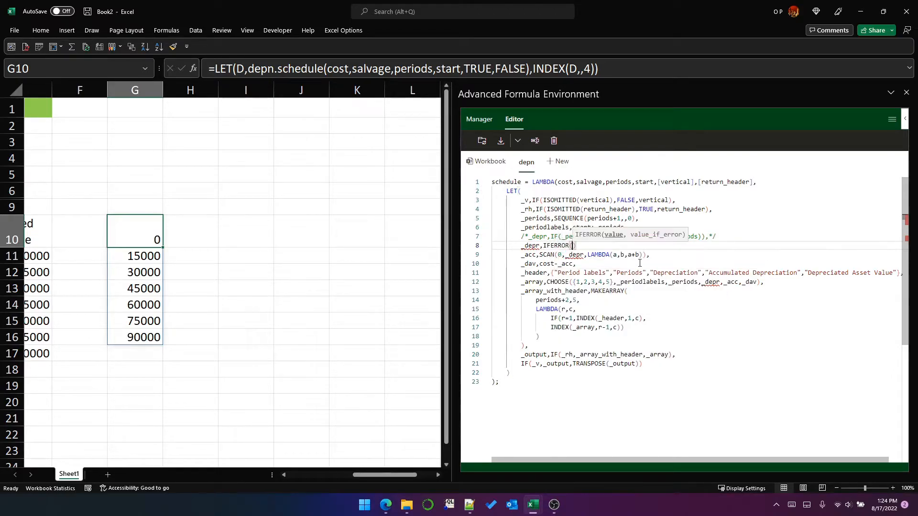
text(DB()
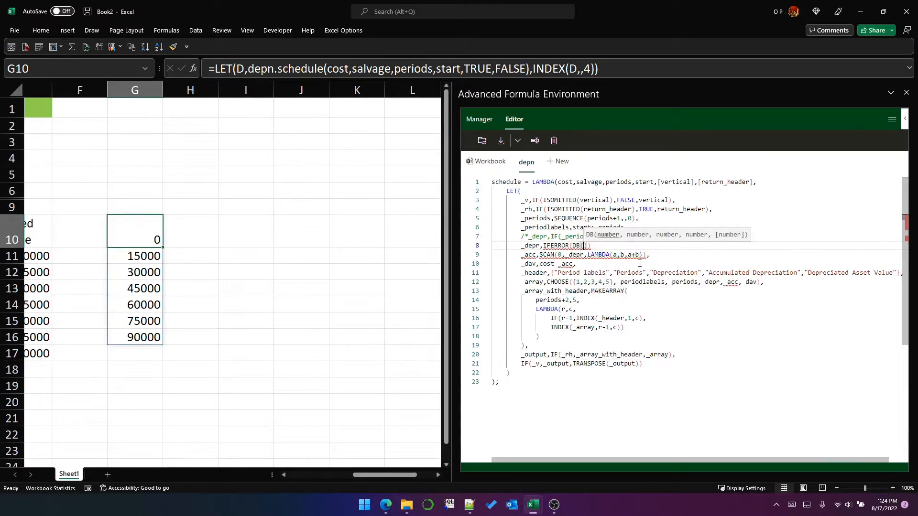
text(cost,salvage)
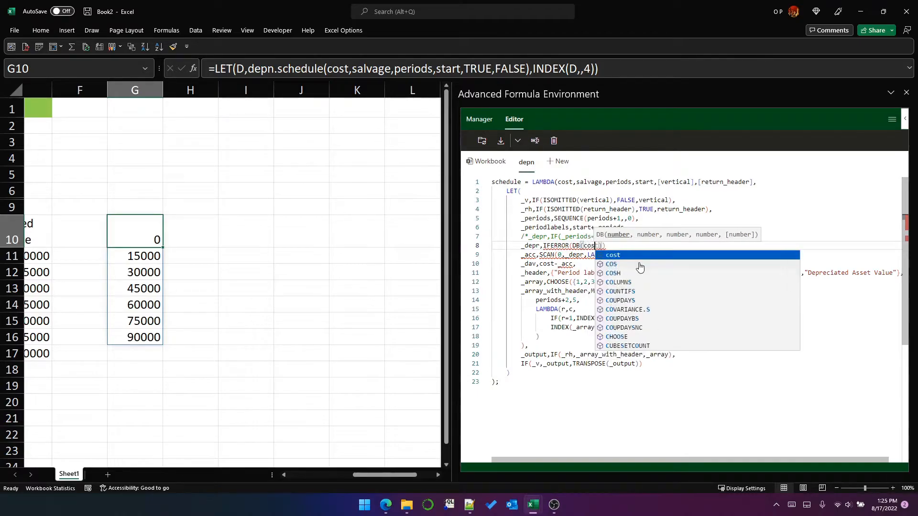
text(,)
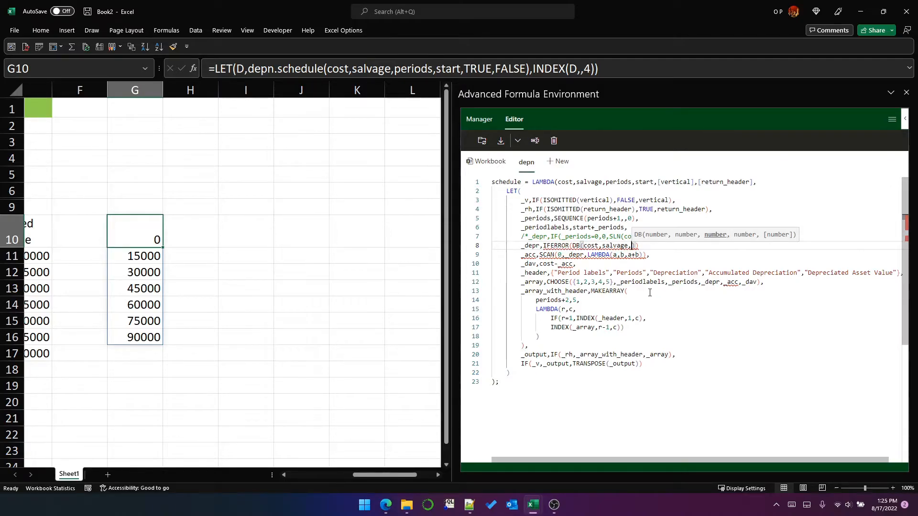
text(periods, _period)
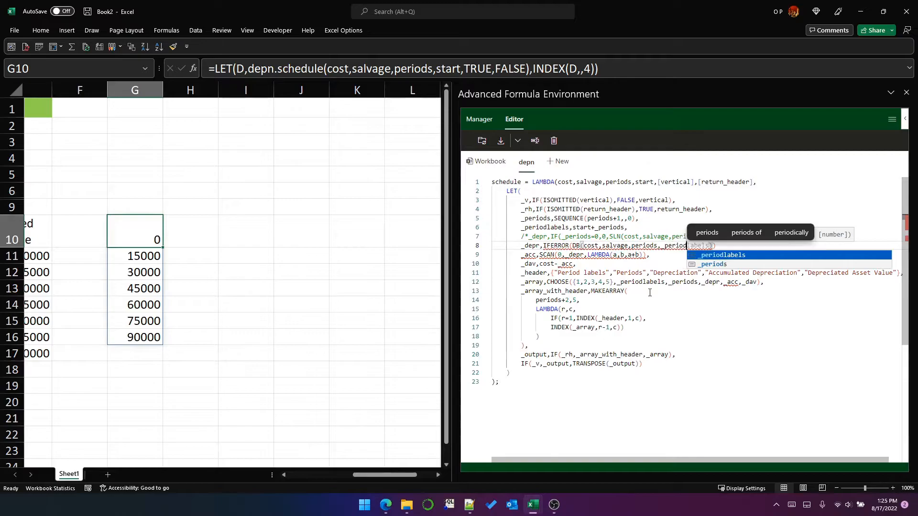
text(s))
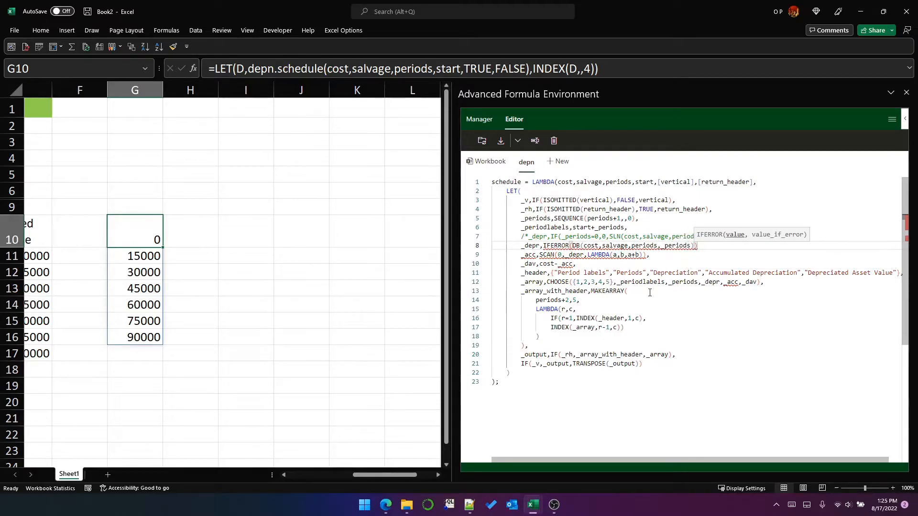
text(),)
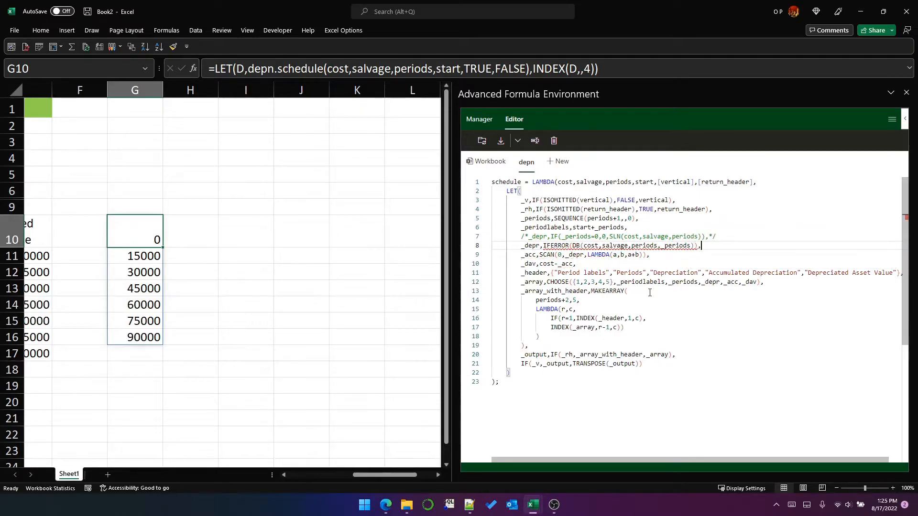
Step: Add 0 as the value_if_error argument of the IFERROR function in the new _depr definition
key(Left)
key(Left)
text(,0)
key(Right)
key(Right)
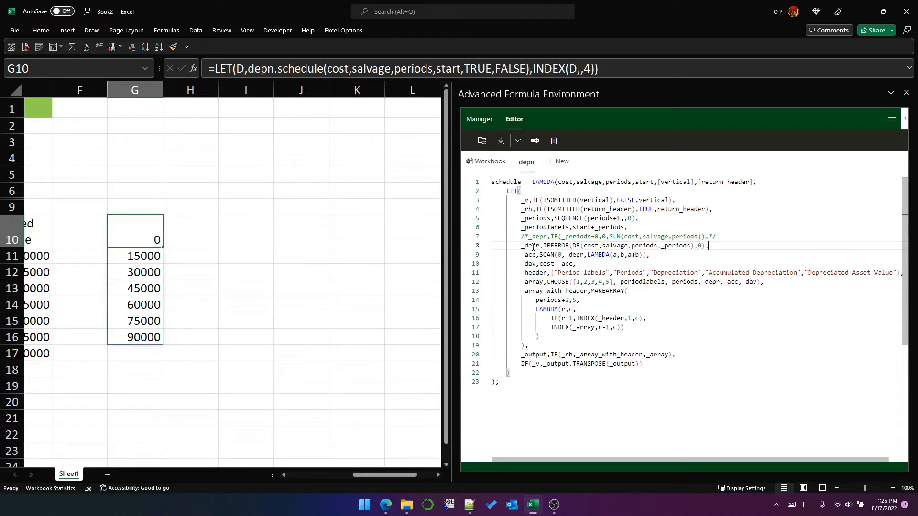
Step: Compare the new DB-based _depr expression with the commented-out SLN expression
mouse_move(528, 246)
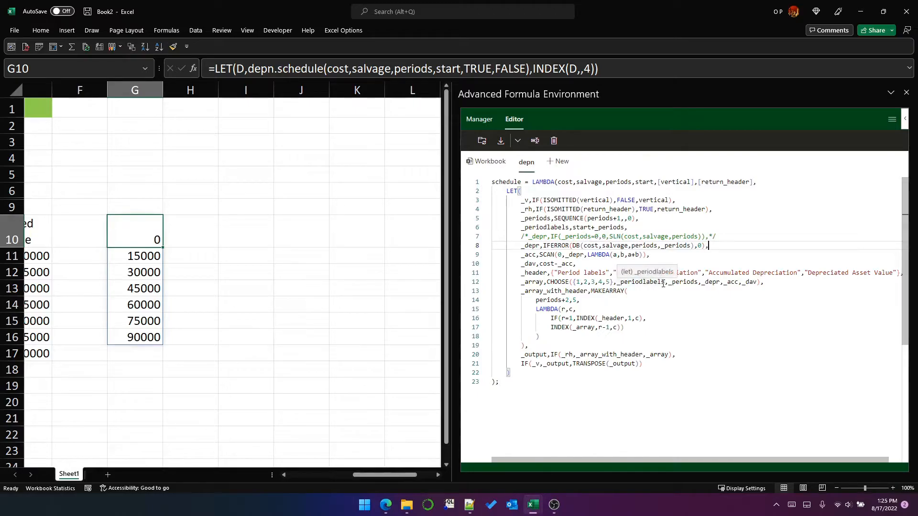
drag(544, 245, 703, 244)
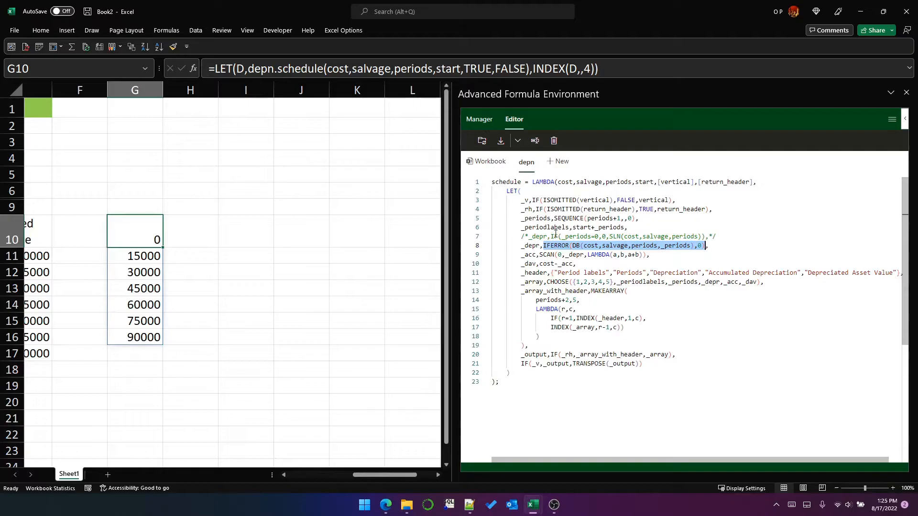
drag(550, 236, 709, 236)
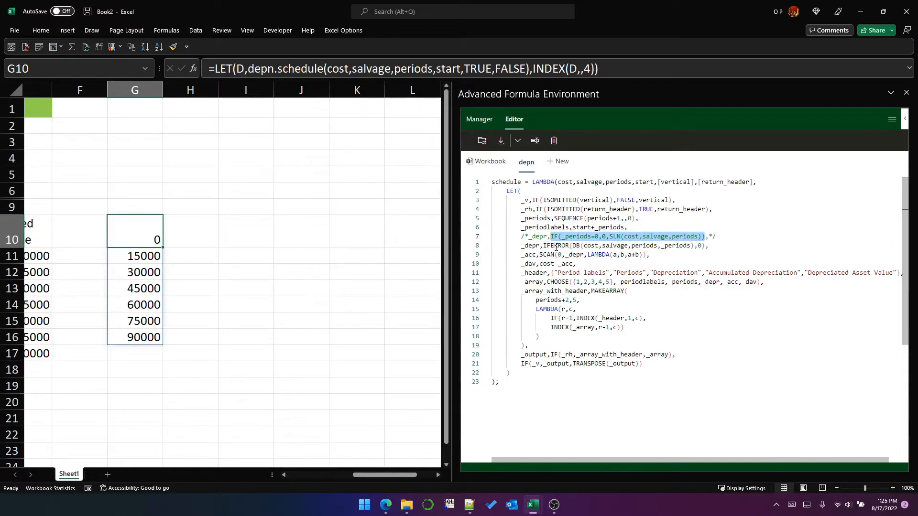
Step: Sync the depn module containing the DB-based _depr definition to the workbook
mouse_move(555, 247)
double_click(575, 246)
click(717, 243)
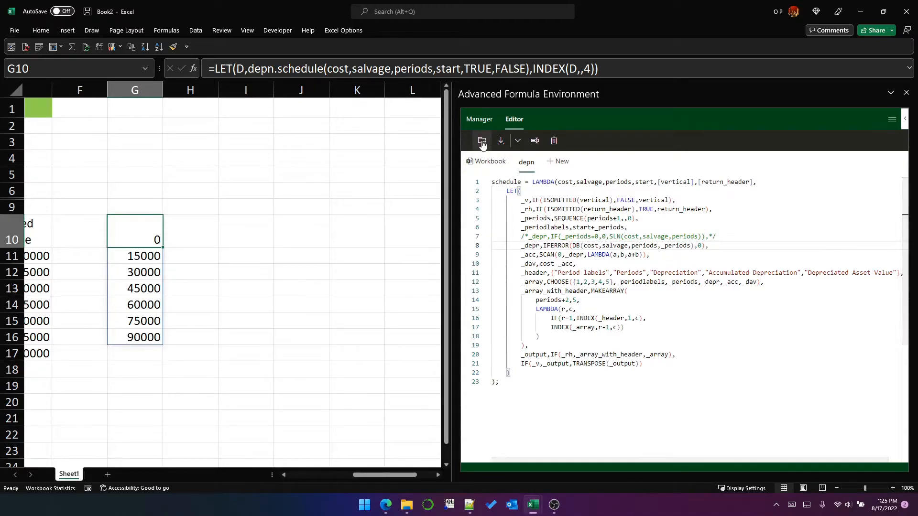
click(481, 142)
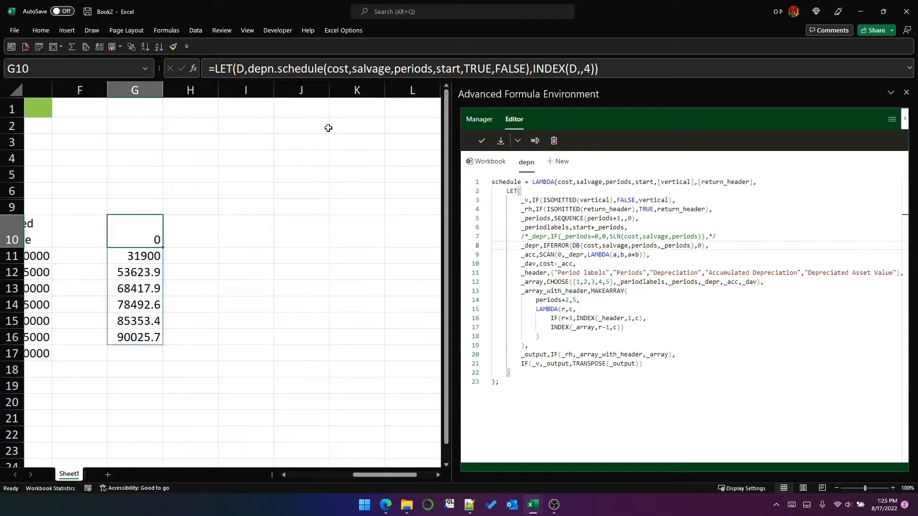
Step: Reduce the formula in G10 to =depn.schedule(cost,salvage,periods,start,TRUE), removing the LET wrapper, the INDEX call and the FALSE argument
double_click(239, 69)
drag(241, 68, 249, 68)
key(Delete)
key(End)
key(BackSpace)
key(BackSpace)
key(BackSpace)
key(BackSpace)
key(BackSpace)
key(BackSpace)
key(BackSpace)
key(BackSpace)
key(BackSpace)
key(BackSpace)
key(BackSpace)
key(BackSpace)
key(BackSpace)
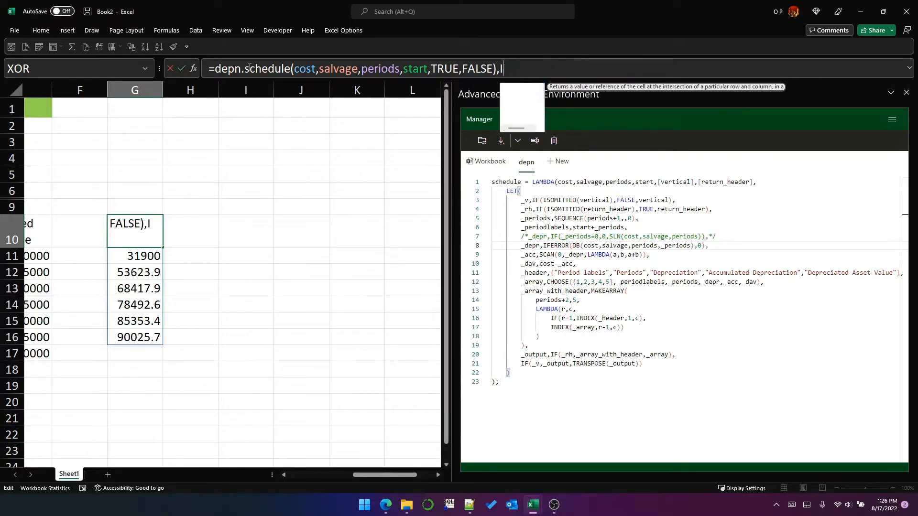
key(Left)
key(BackSpace)
key(BackSpace)
key(BackSpace)
key(BackSpace)
key(BackSpace)
key(BackSpace)
key(Return)
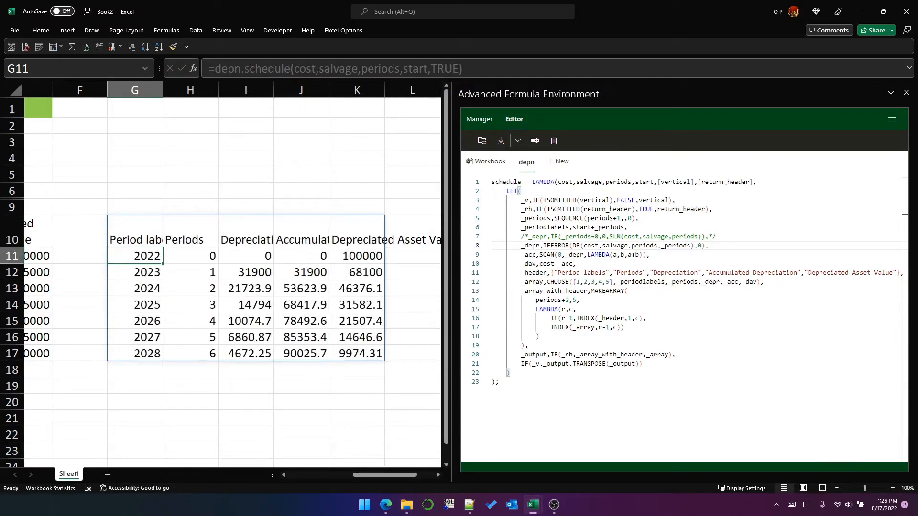
Step: Examine each column of the recalculated schedule in G11:K17 against the DB expression in _depr
drag(247, 259, 248, 356)
drag(154, 261, 153, 356)
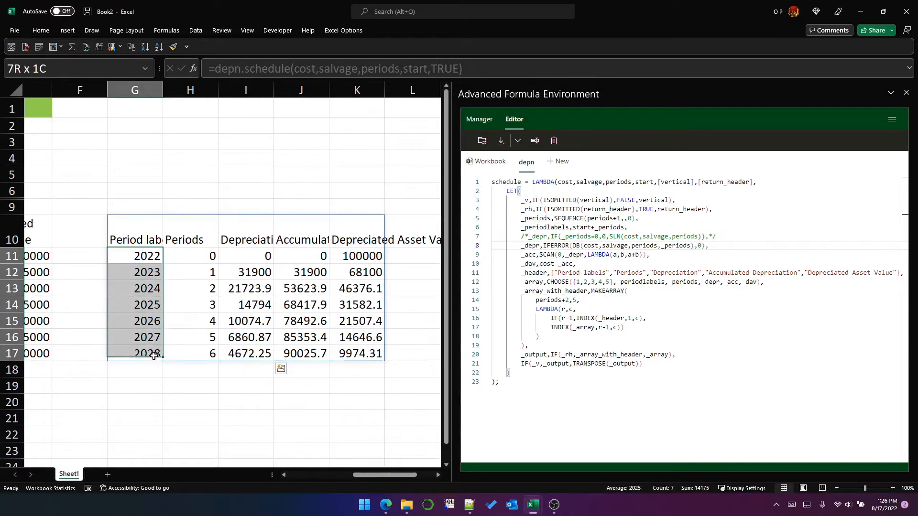
drag(202, 256, 199, 360)
click(288, 257)
drag(288, 257, 301, 363)
drag(356, 258, 358, 361)
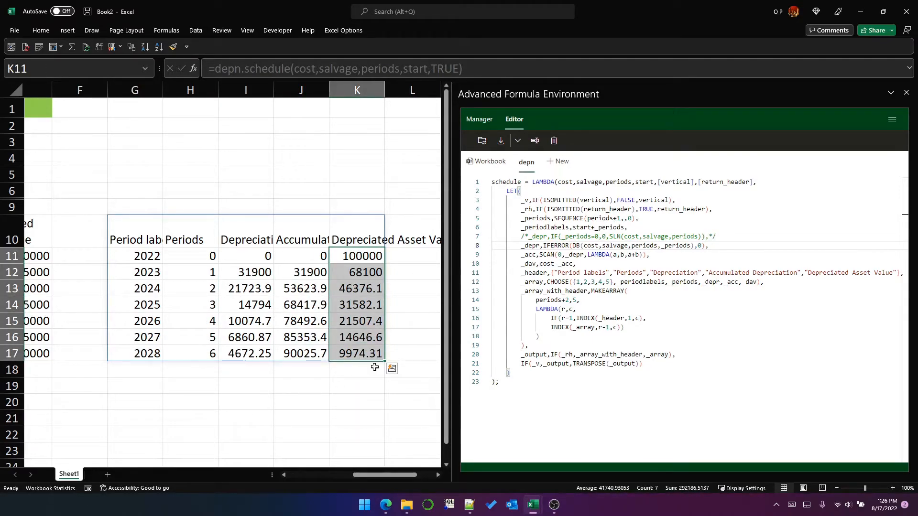
drag(715, 245, 543, 246)
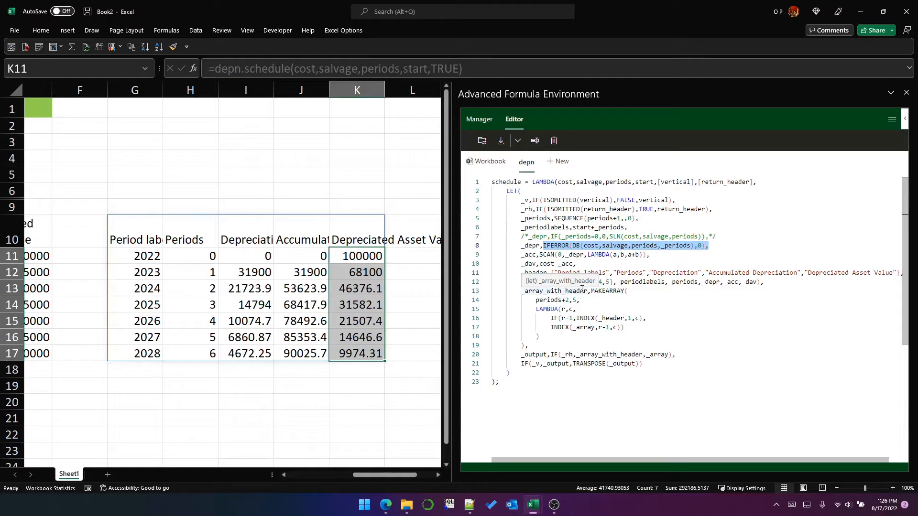
key(alt+Tab)
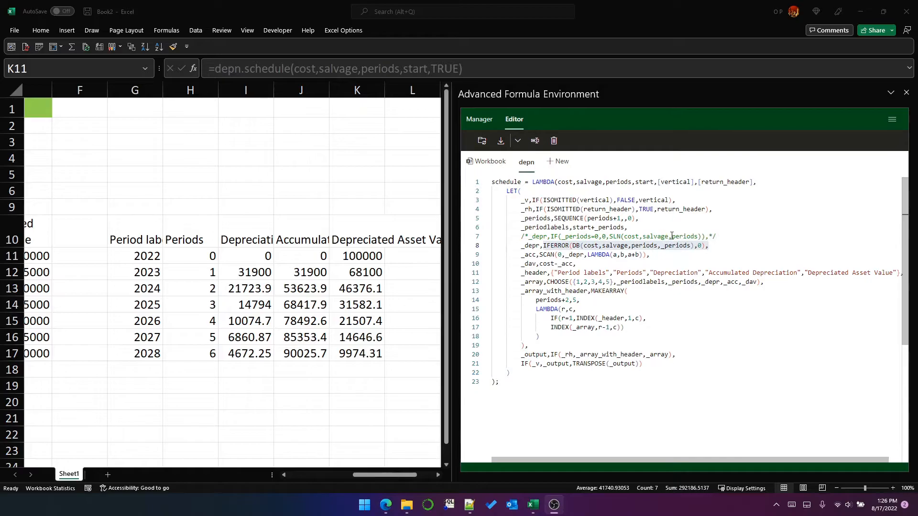
Step: Add a required depn_fn parameter to the schedule LAMBDA between start and [vertical]
click(657, 182)
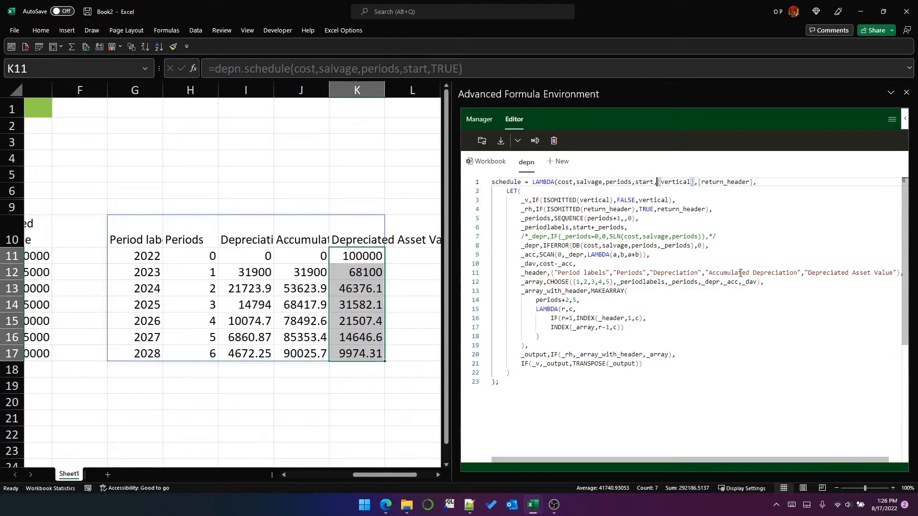
text(depn_fn)
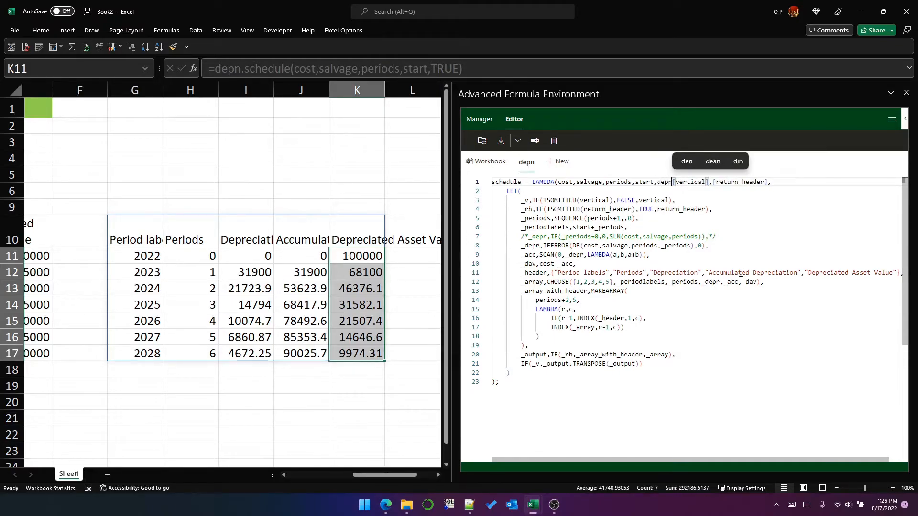
text(,)
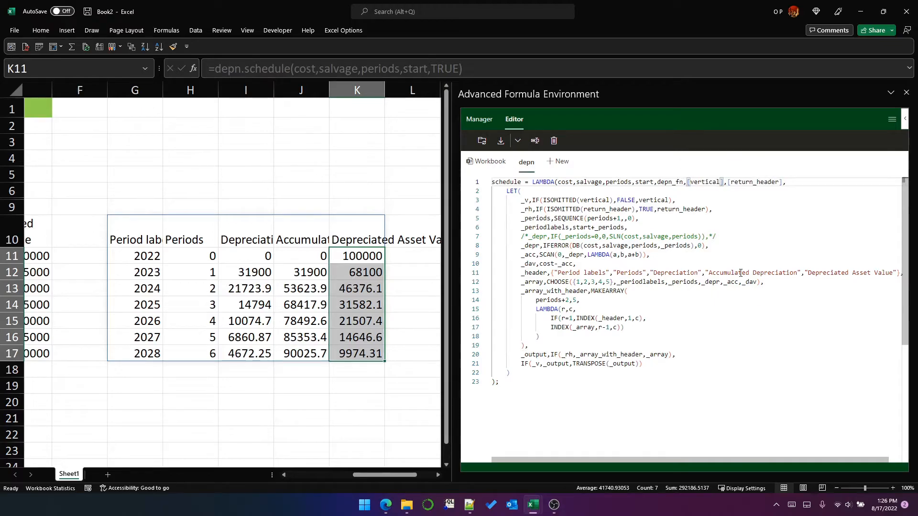
Step: Define _depr on a new line below _periodlabels as IFERROR(depn_fn(cost,salvage,periods,_periods),0), followed by a comma
key(Down)
key(Down)
key(Down)
key(Down)
key(Down)
key(Down)
key(Down)
key(Up)
key(Up)
key(Return)
text(_depr)
text(,)
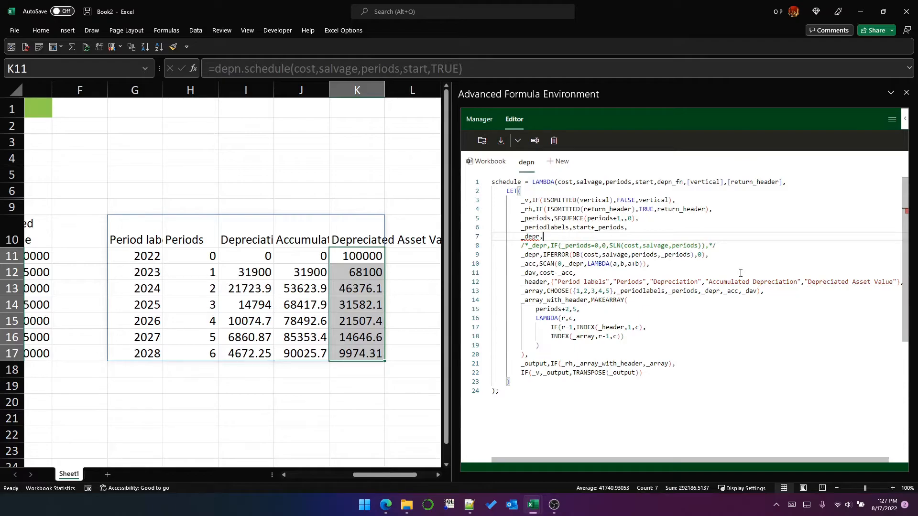
text(IFERROR()
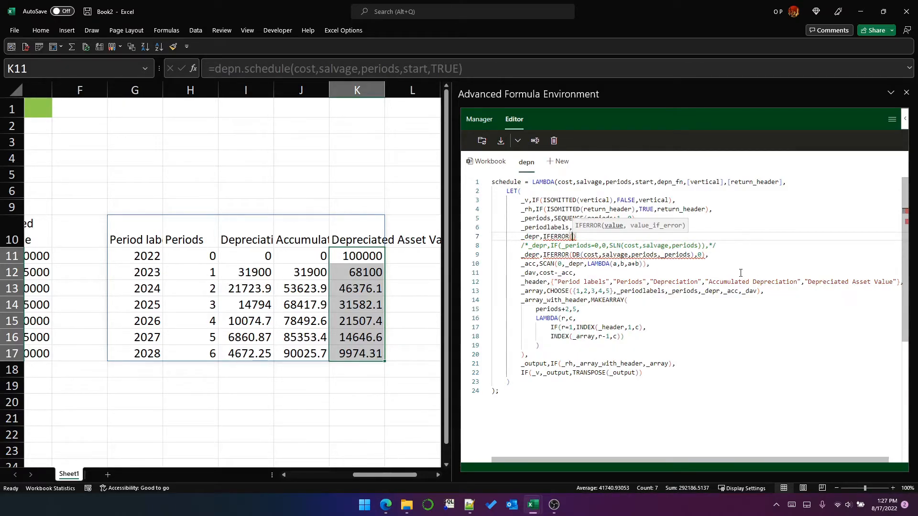
text(dep_)
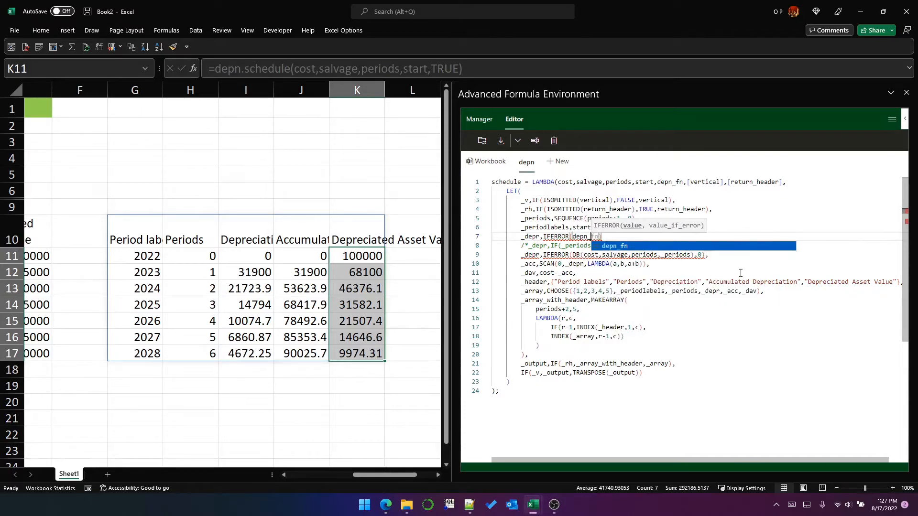
key(Tab)
text(()
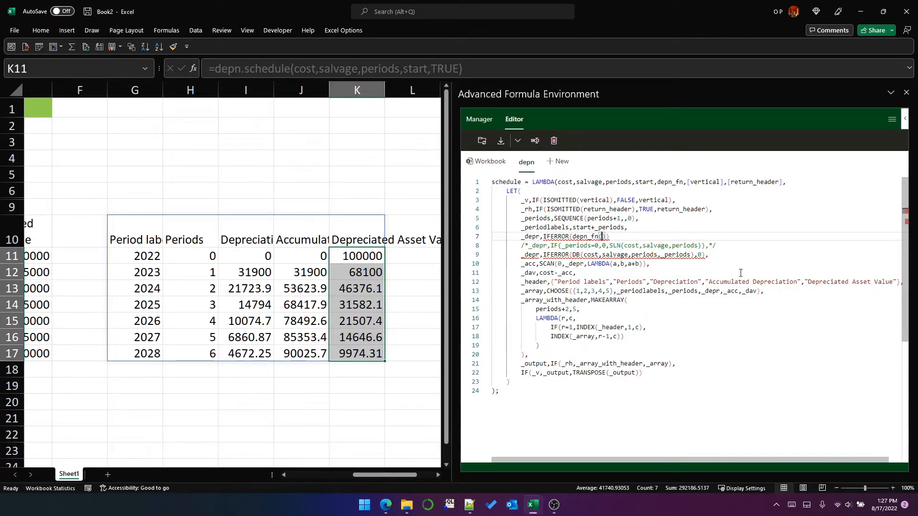
text(cost,salvage,periods)
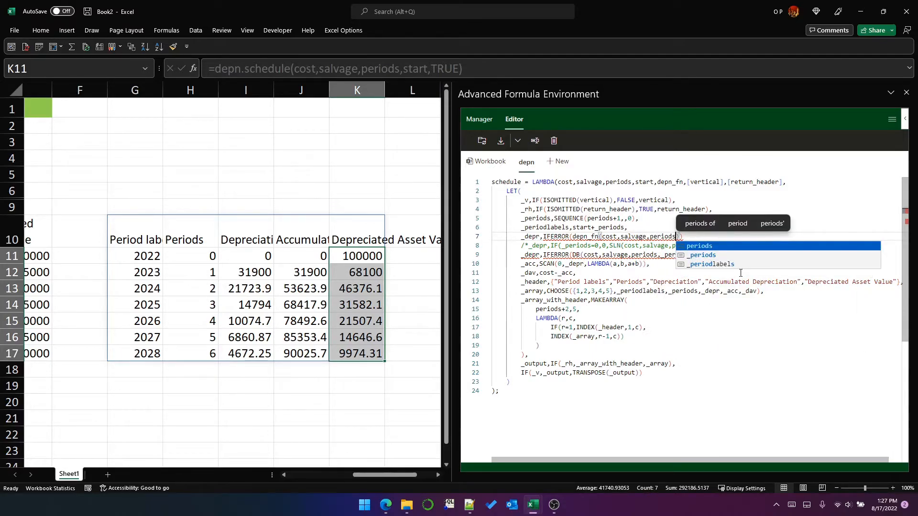
text(, _periods)
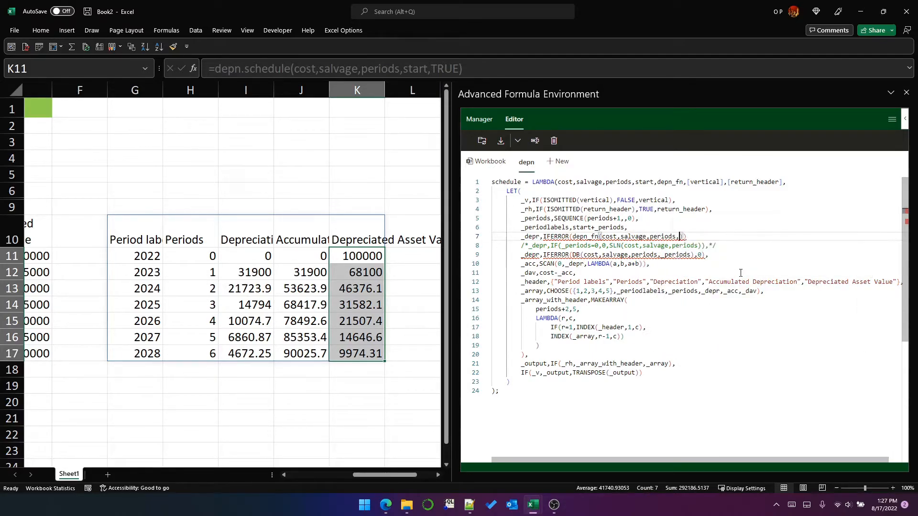
text(),0)
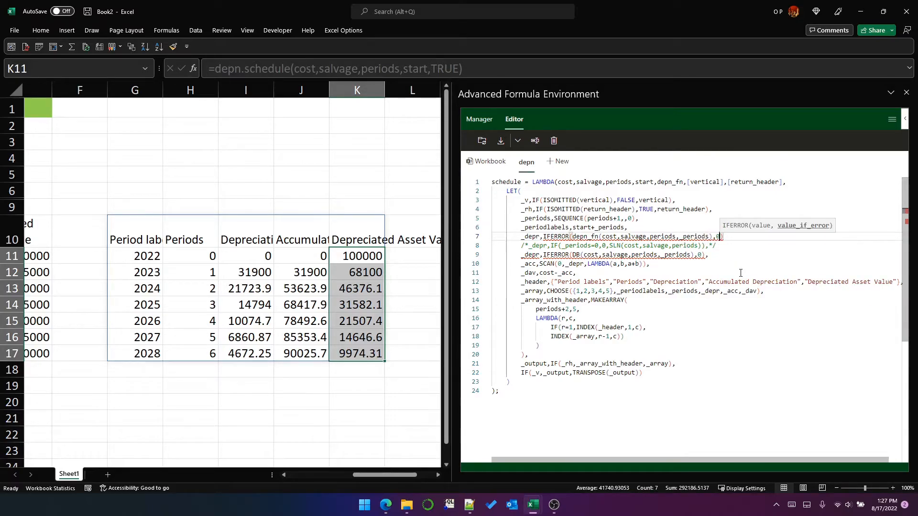
text(),)
Step: Comment out the _depr line containing the DB expression with /* and */
key(Down)
key(Down)
text(/*)
key(End)
text(*/)
key(Up)
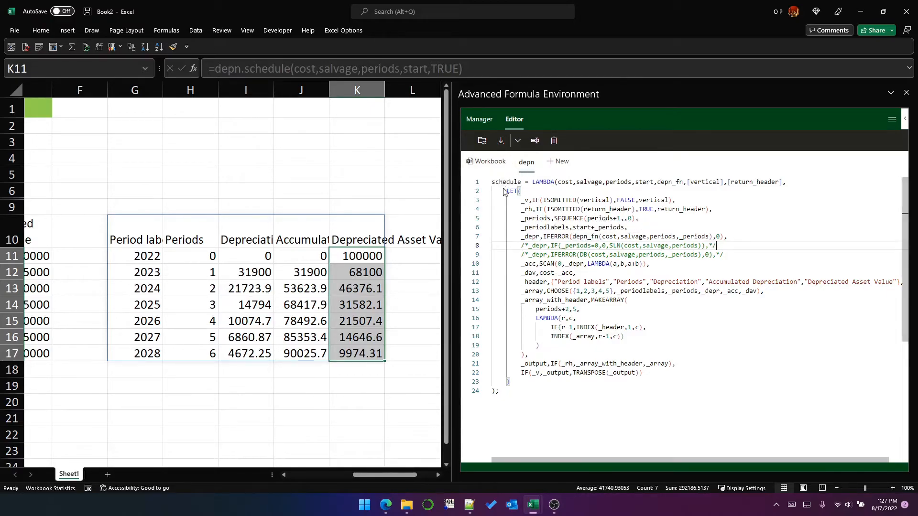
Step: Insert seven blank lines above the schedule definition in the depn module
double_click(586, 237)
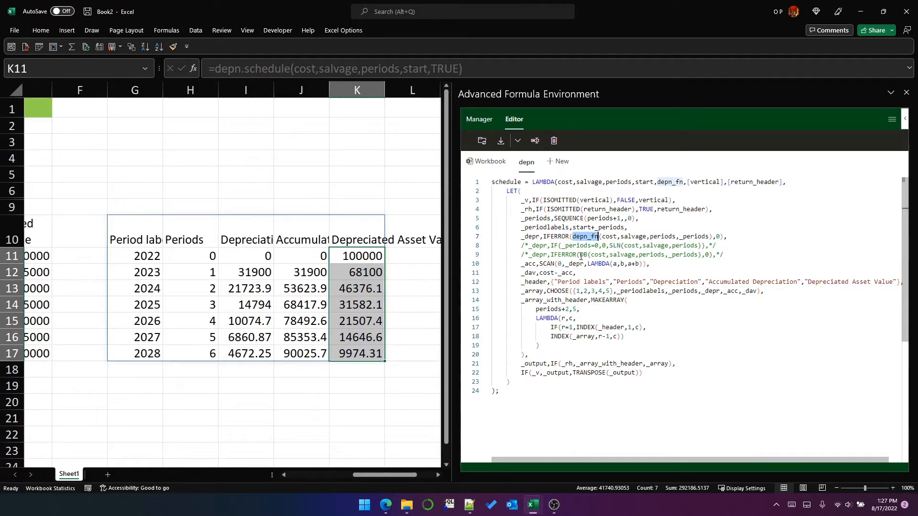
click(493, 181)
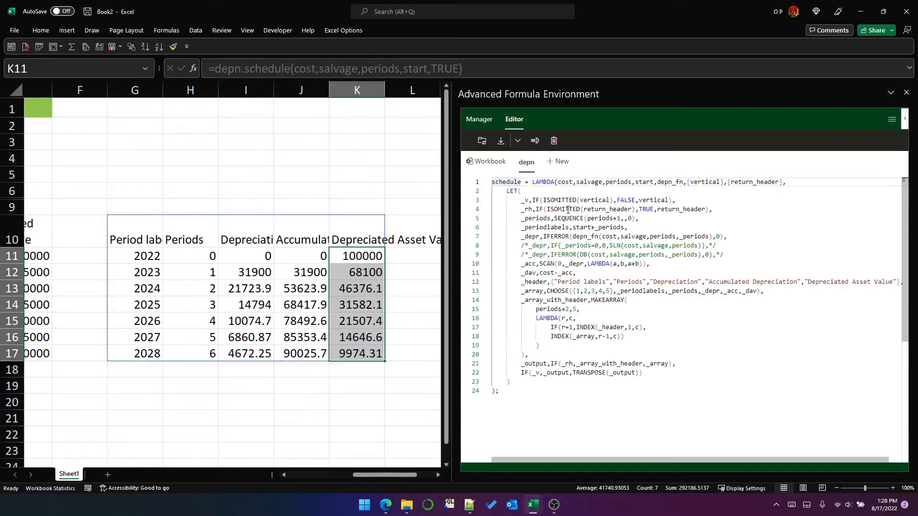
key(Return)
key(Return)
key(Return)
key(Return)
key(Return)
key(Return)
key(Return)
key(Up)
key(Up)
key(Up)
key(Up)
key(Up)
key(Up)
key(Up)
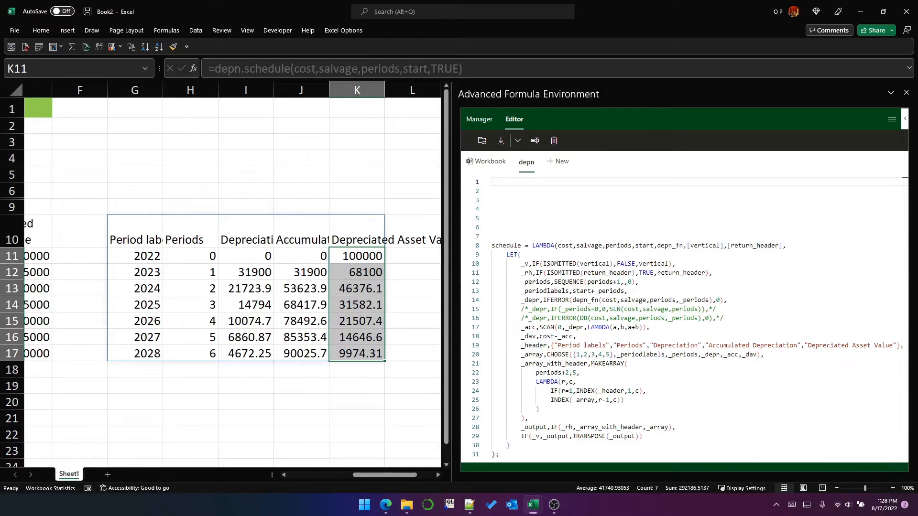
Step: Paste the prepared sln, db, ddb and syd LAMBDA definitions above schedule and remove three surplus blank lines below them
key(alt+Tab)
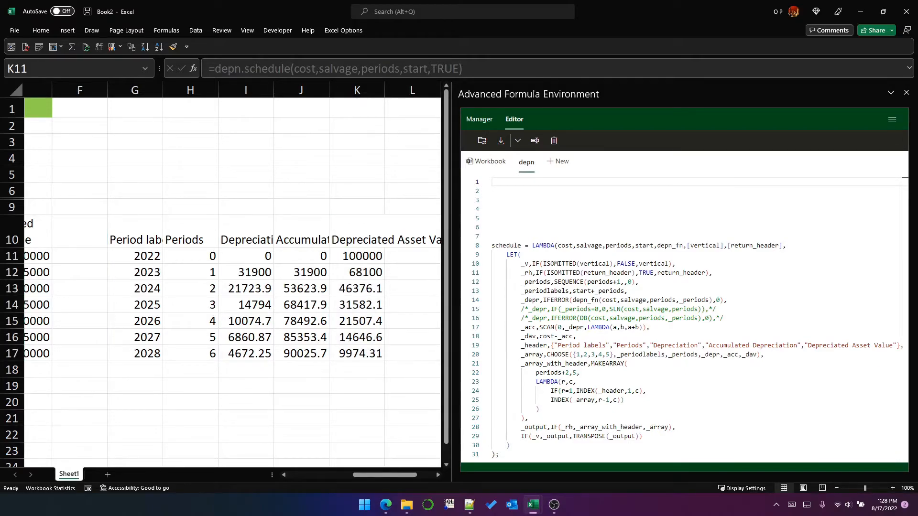
key(ctrl+z)
click(499, 182)
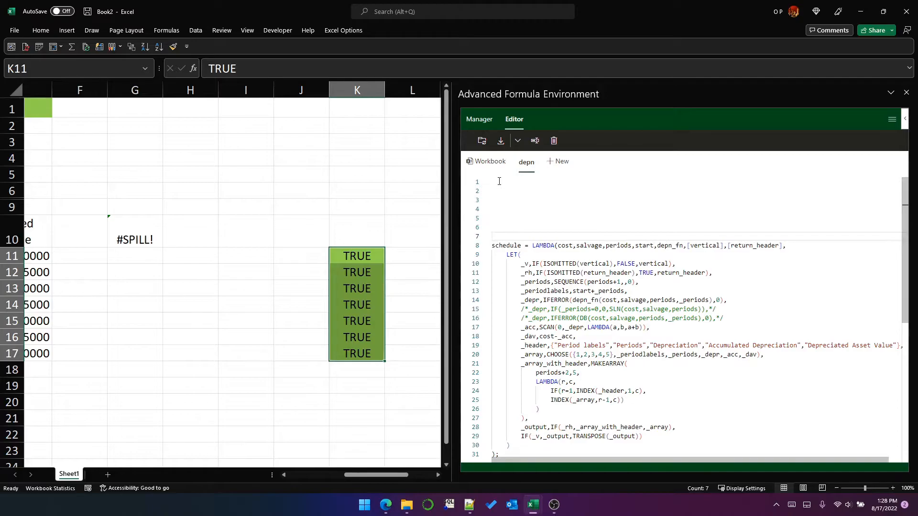
right_click(499, 182)
click(564, 239)
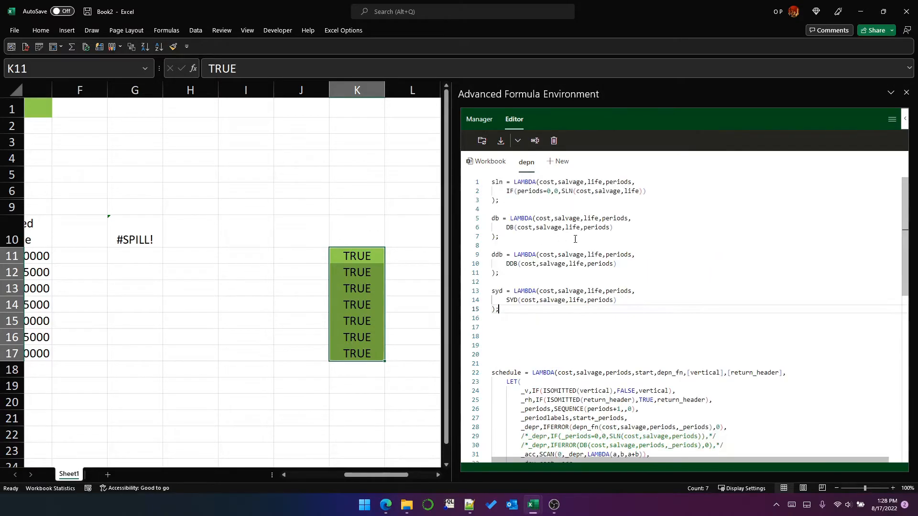
click(531, 347)
key(BackSpace)
key(BackSpace)
key(BackSpace)
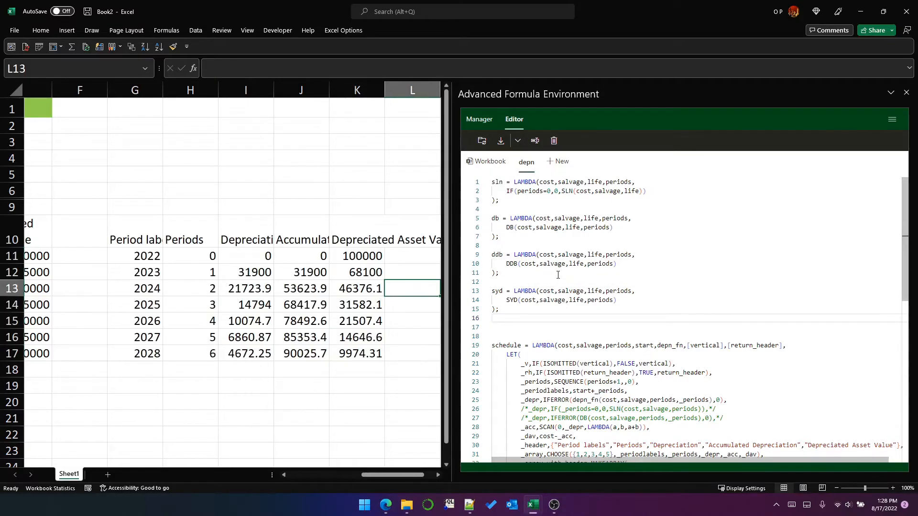
Step: Review the db, ddb and syd LAMBDAs and their cost, salvage, life and periods arguments in relation to the depn_fn parameter
click(557, 275)
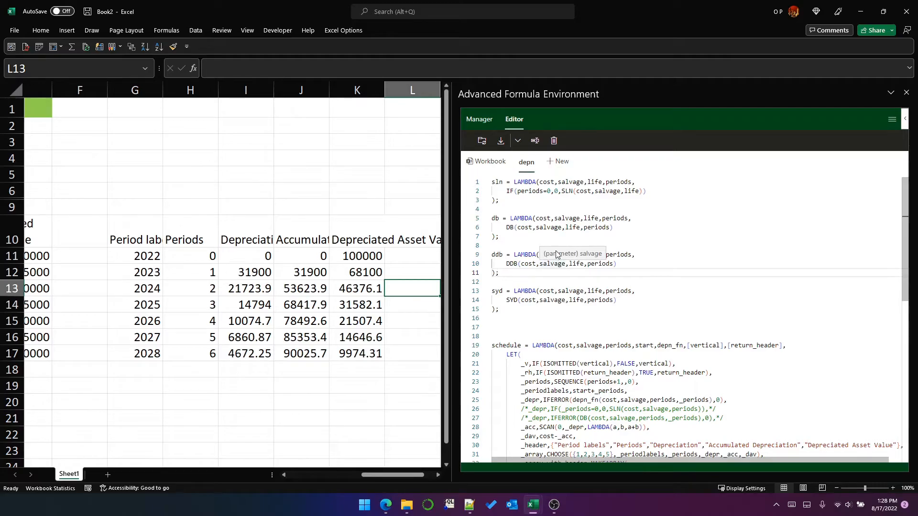
double_click(672, 346)
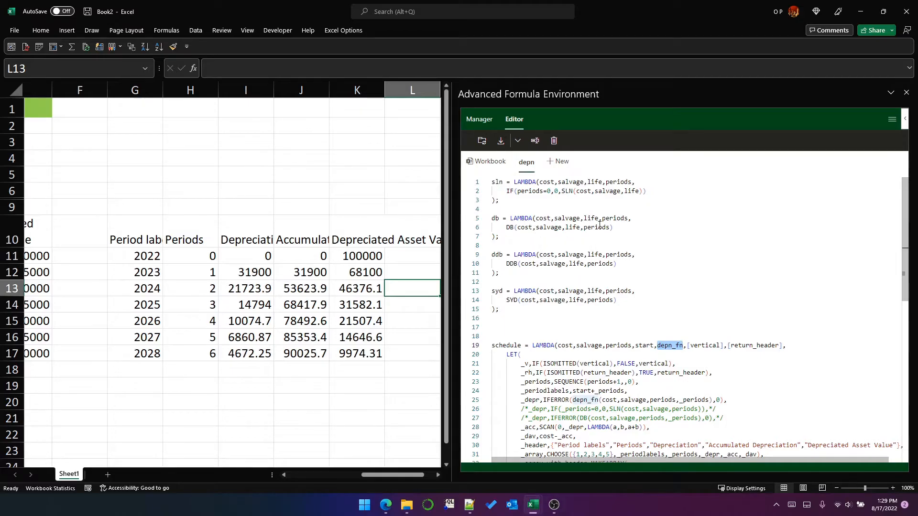
click(511, 228)
click(513, 265)
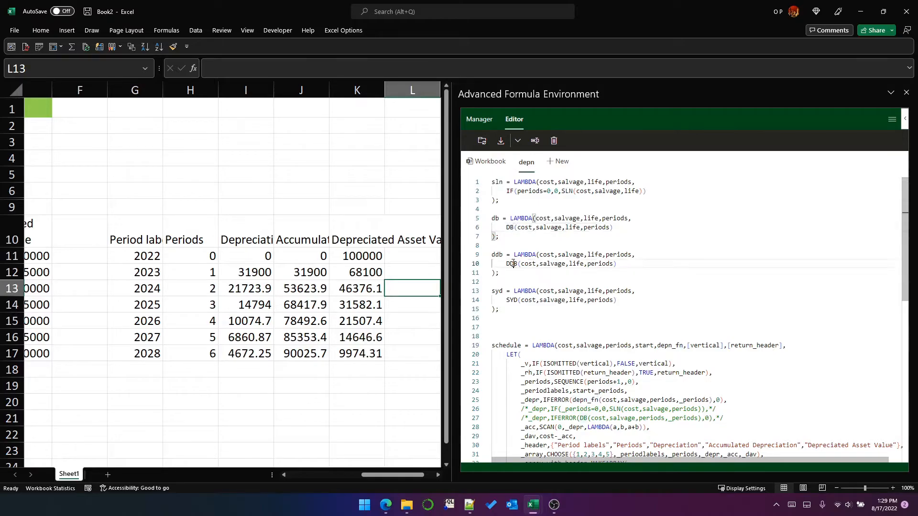
click(515, 303)
click(536, 303)
click(565, 303)
click(578, 302)
click(602, 301)
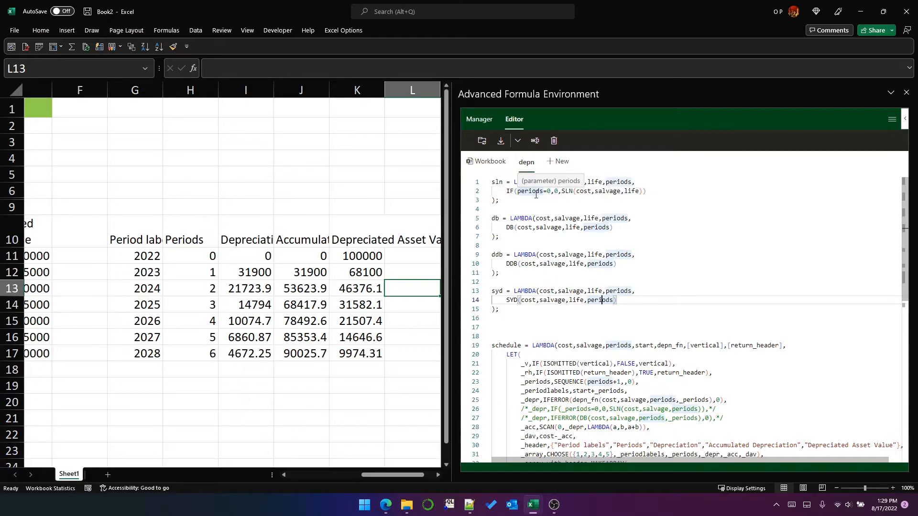
Step: Examine how sln handles periods around its SLN call and where schedule uses the depn_fn parameter
double_click(617, 182)
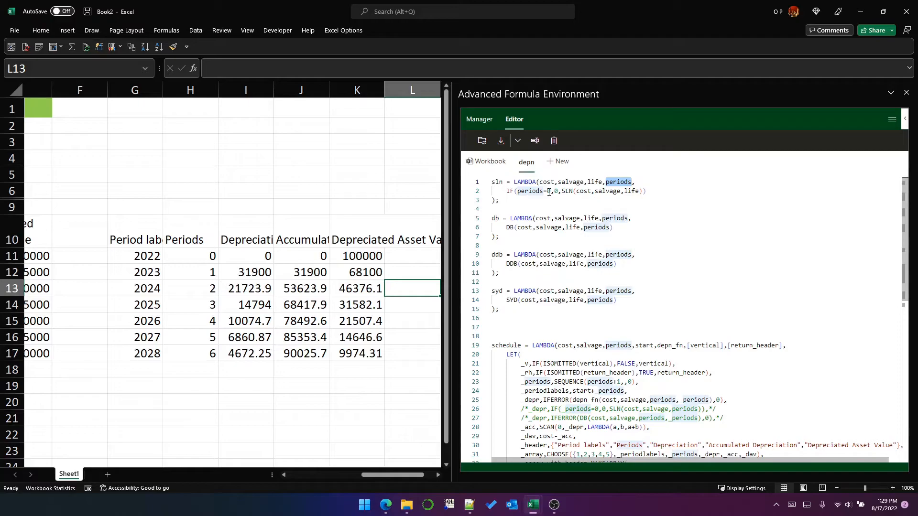
drag(561, 191, 645, 192)
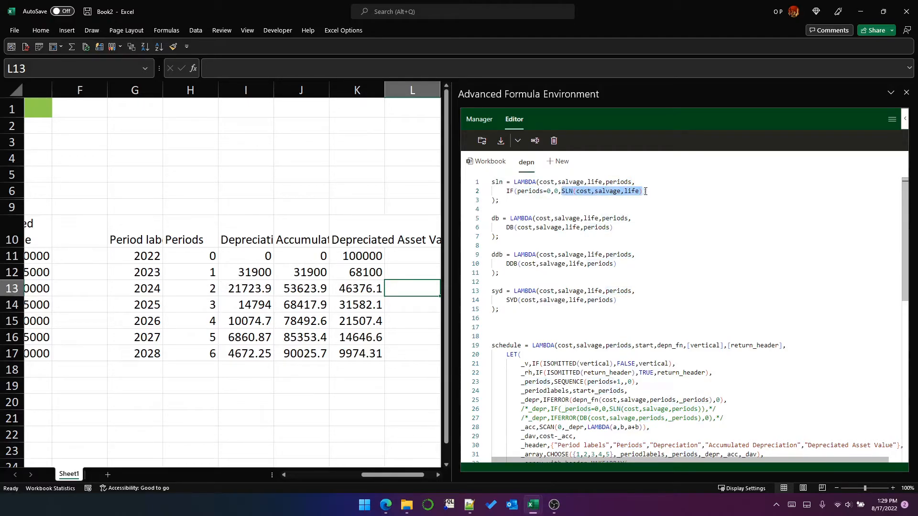
click(643, 228)
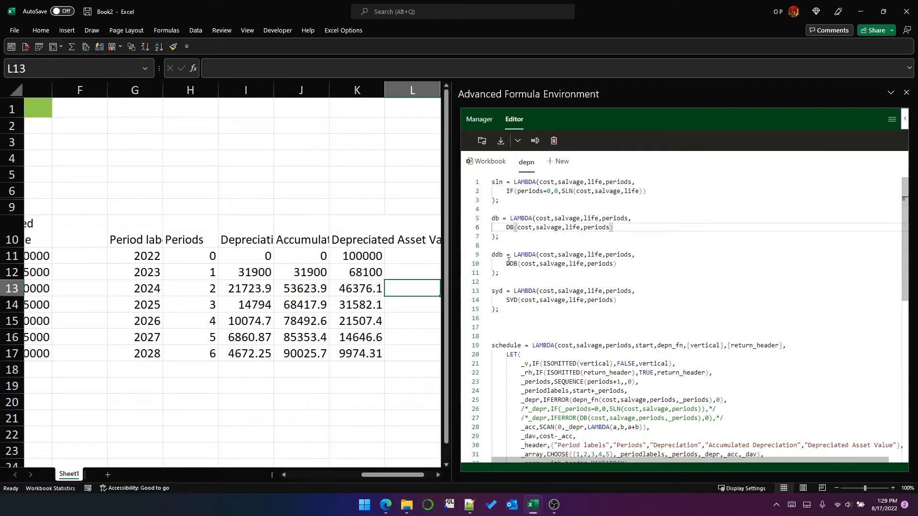
double_click(663, 346)
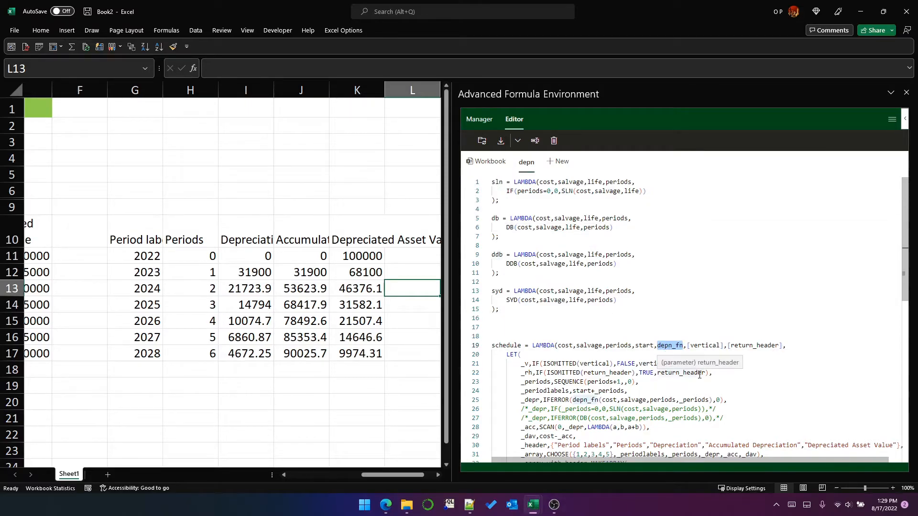
scroll(699, 376, down, 1)
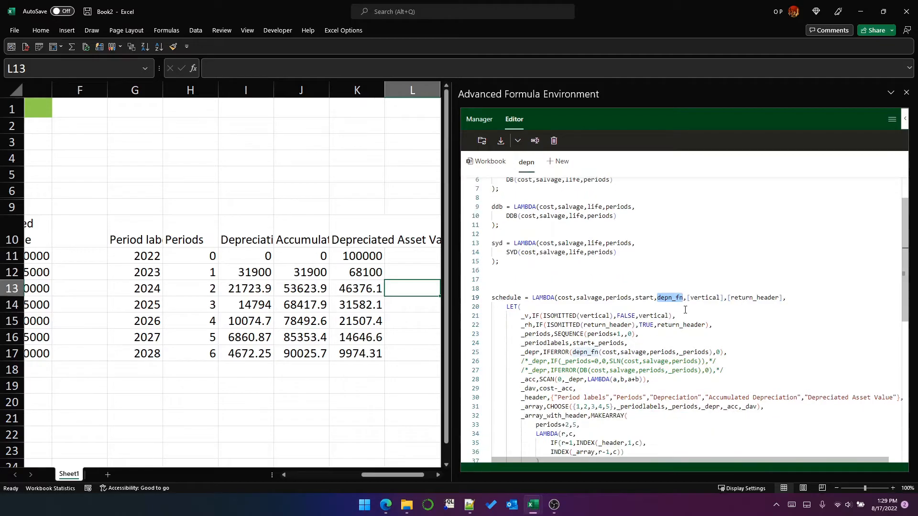
Step: Delete the two commented-out _depr lines from the schedule LAMBDA and sync the module's names to the workbook
drag(725, 368, 492, 361)
key(BackSpace)
key(BackSpace)
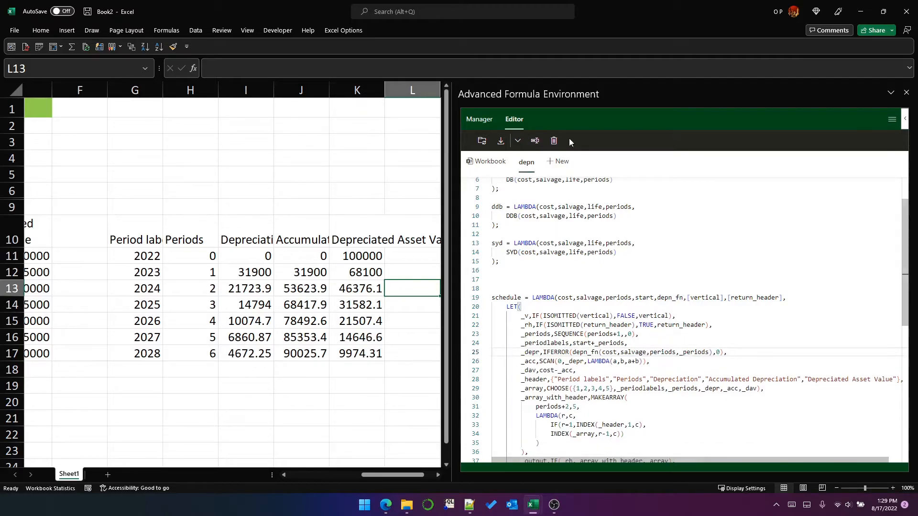
click(482, 142)
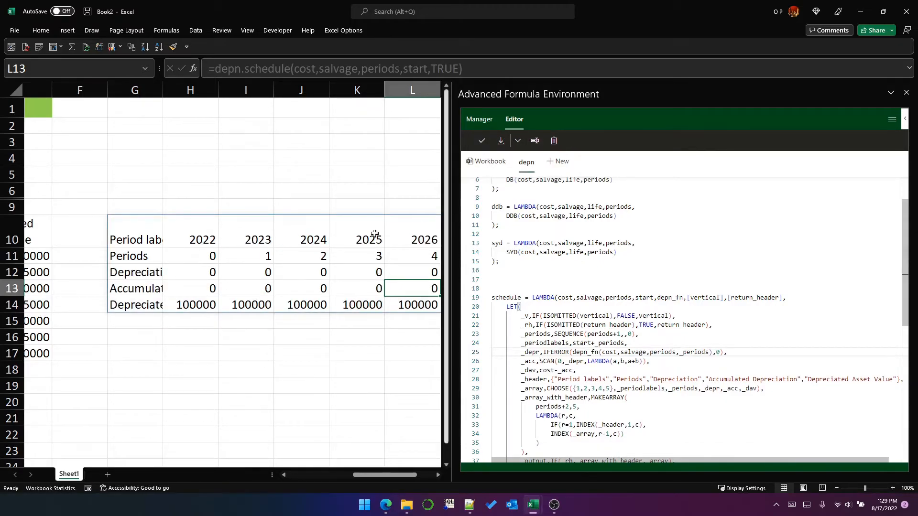
Step: Replace the schedule formula in G10 with =depn.schedule(cost,salvage,periods,start,depn.ddb,TRUE)
click(143, 236)
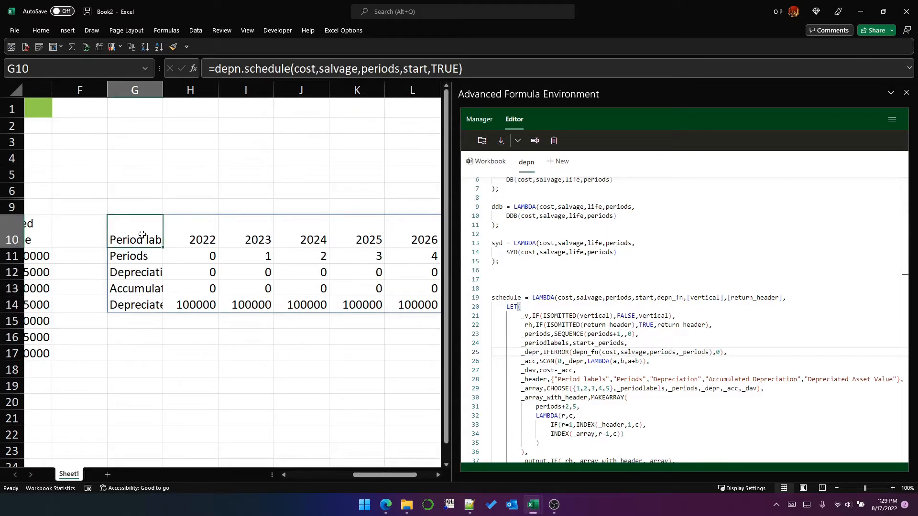
key(Delete)
text(=)
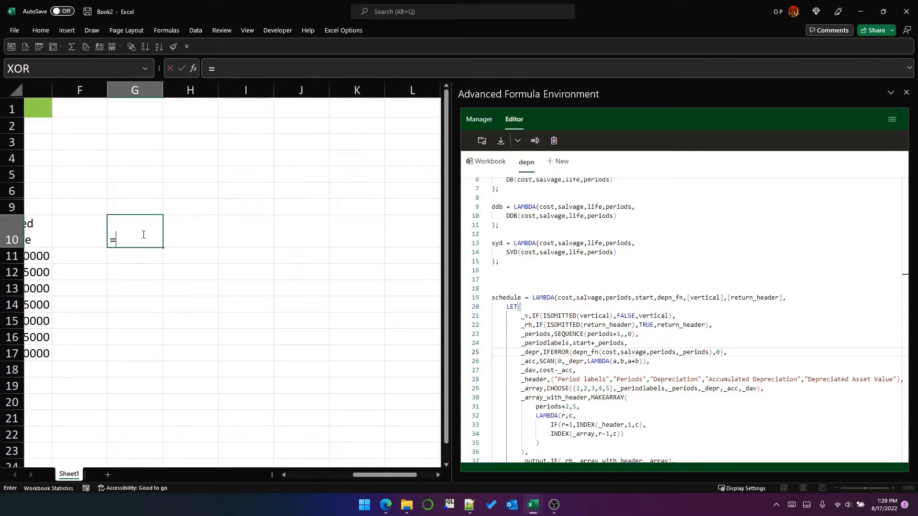
text(depn)
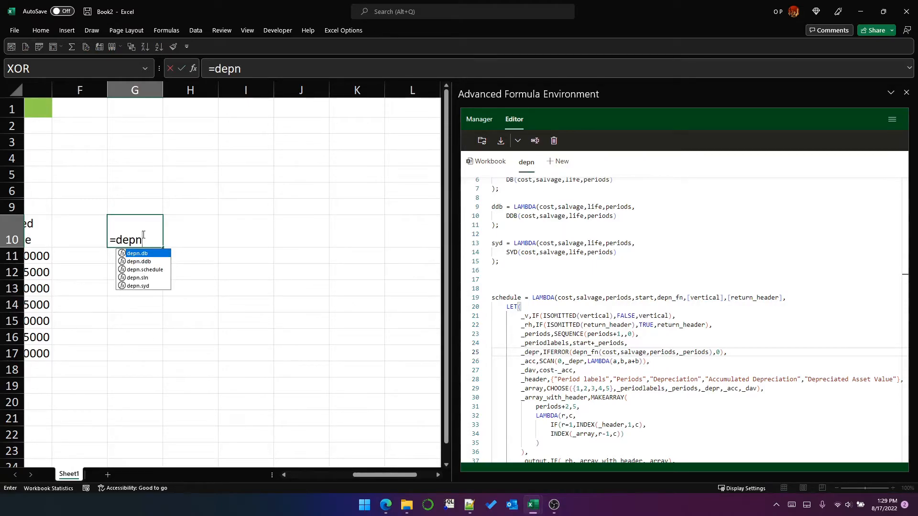
text(.schedule(co)
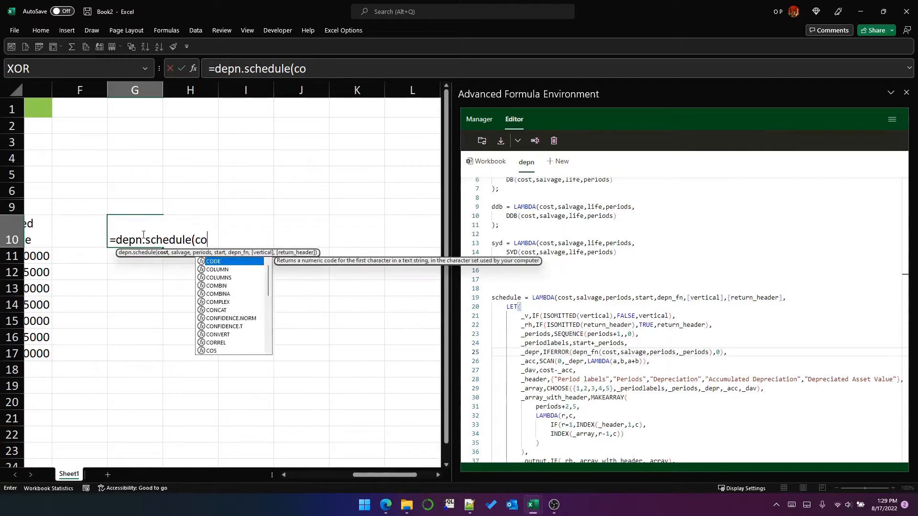
text(st,salvage,)
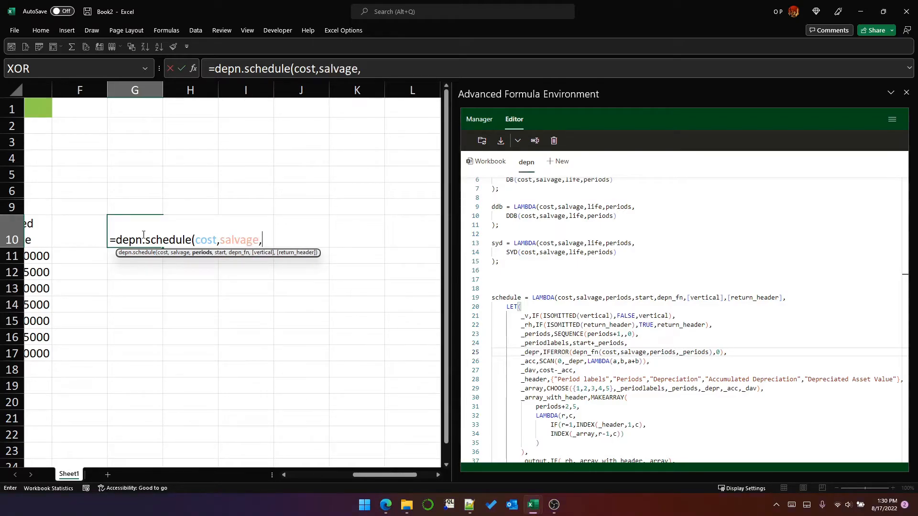
text(periods,)
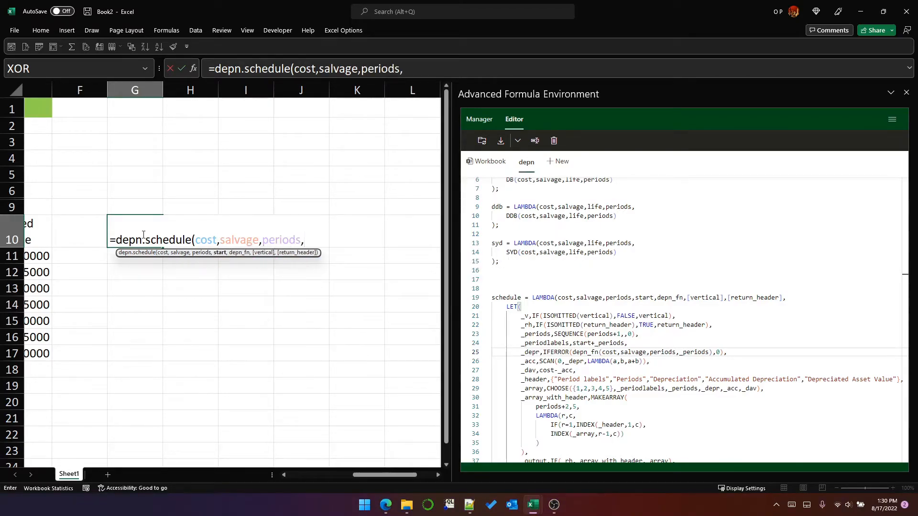
text(start,)
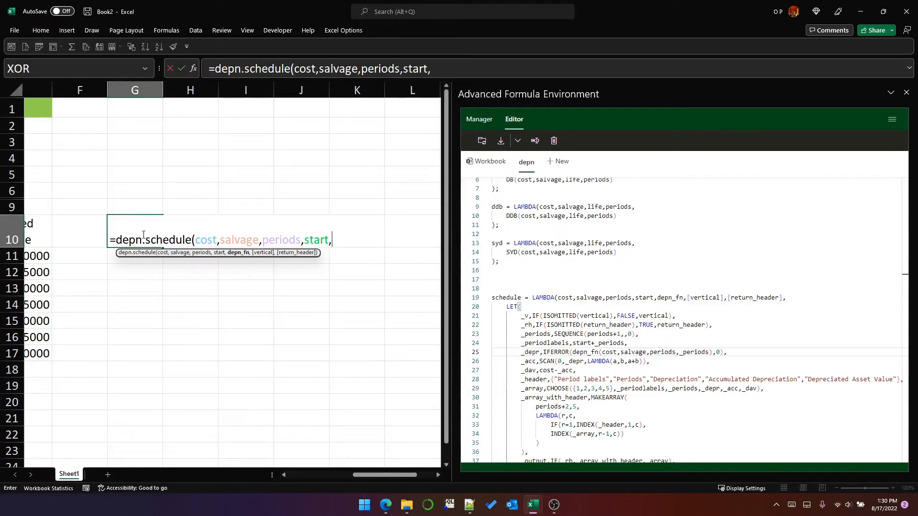
text(dep)
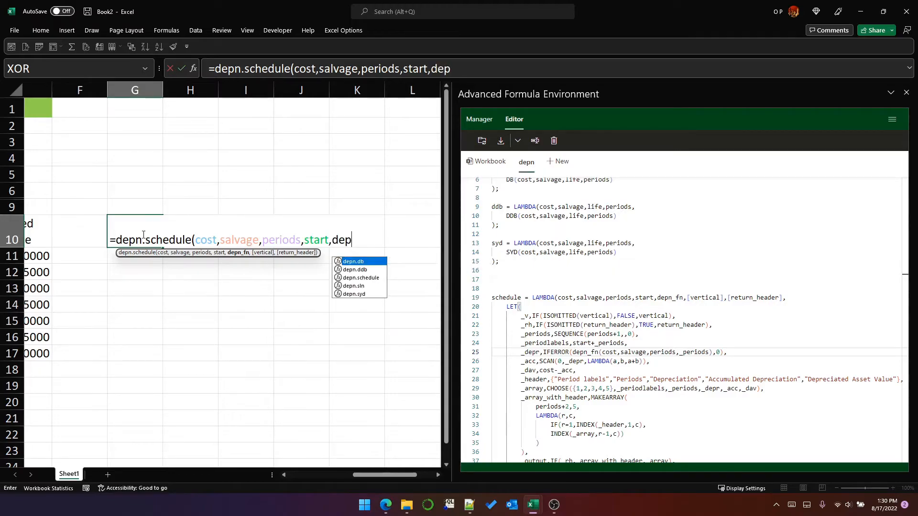
text(n.ddb)
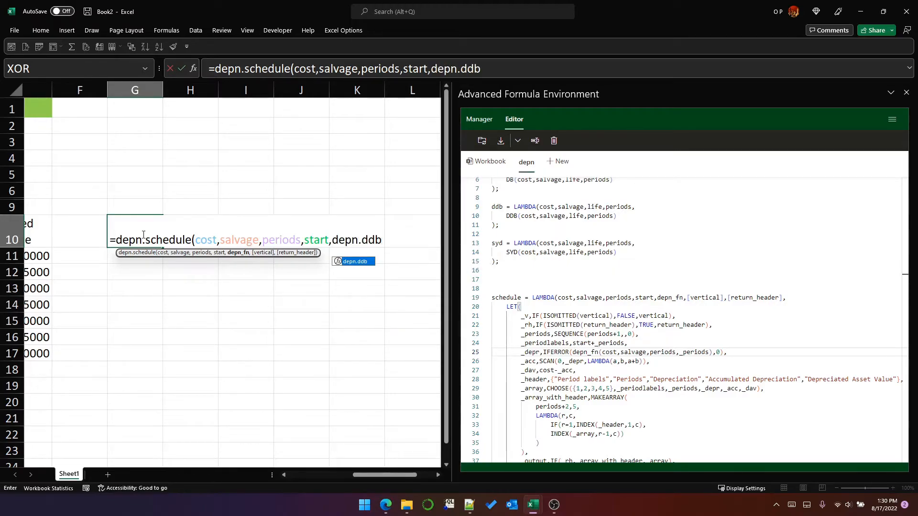
text(,TRU)
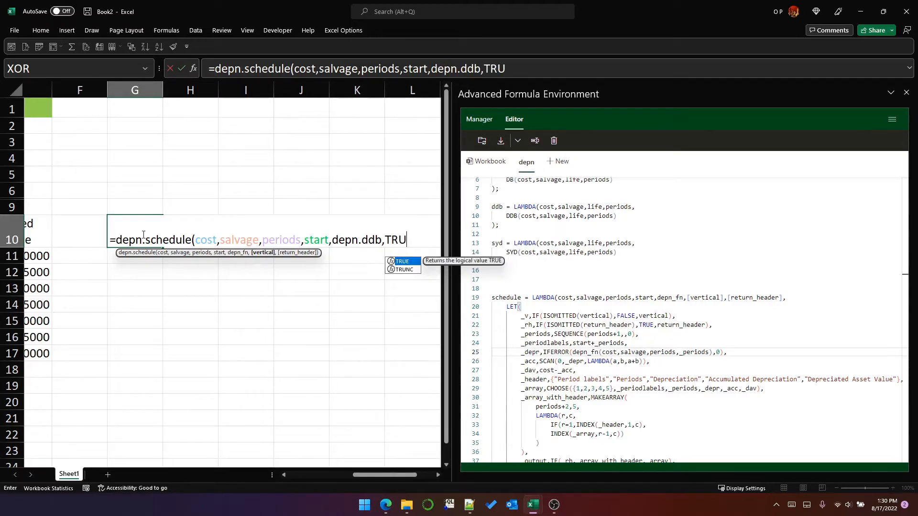
text(E))
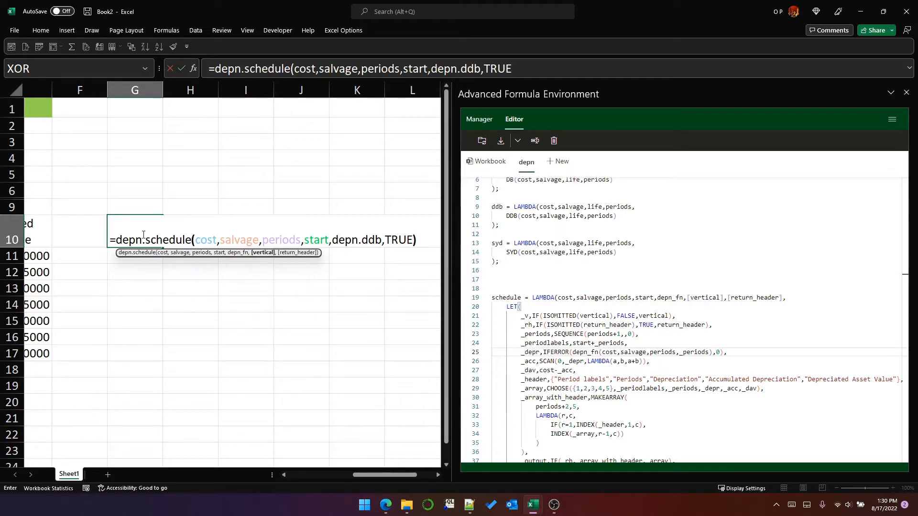
key(Return)
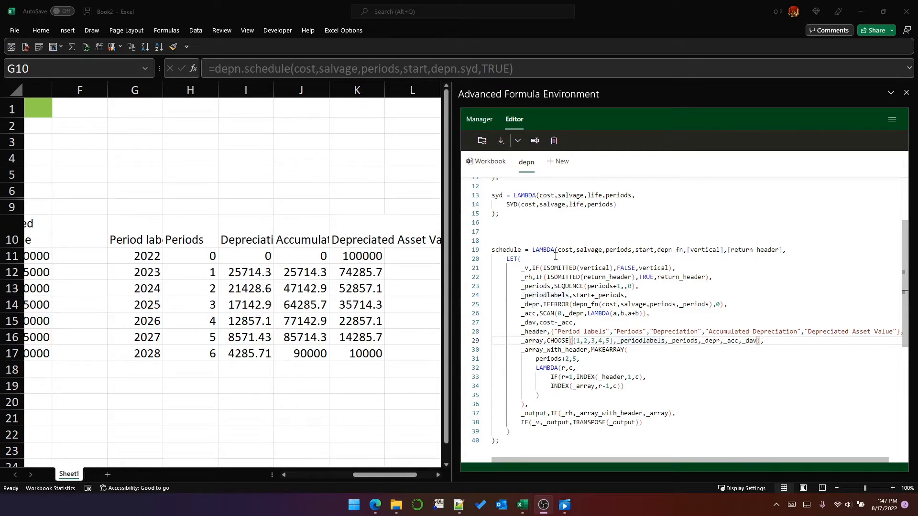
Step: Examine the schedule's Period labels and Periods columns against the start+_periods expression and the Start input in B5
click(144, 264)
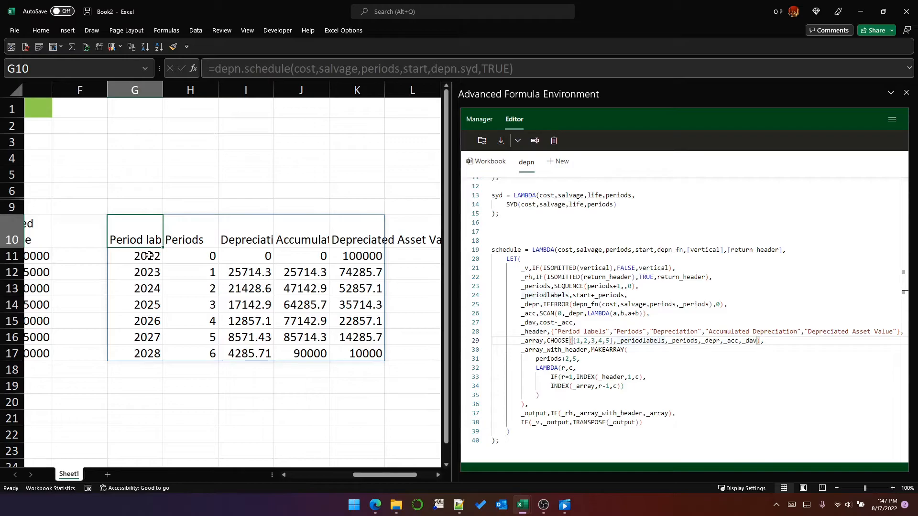
drag(150, 256, 169, 355)
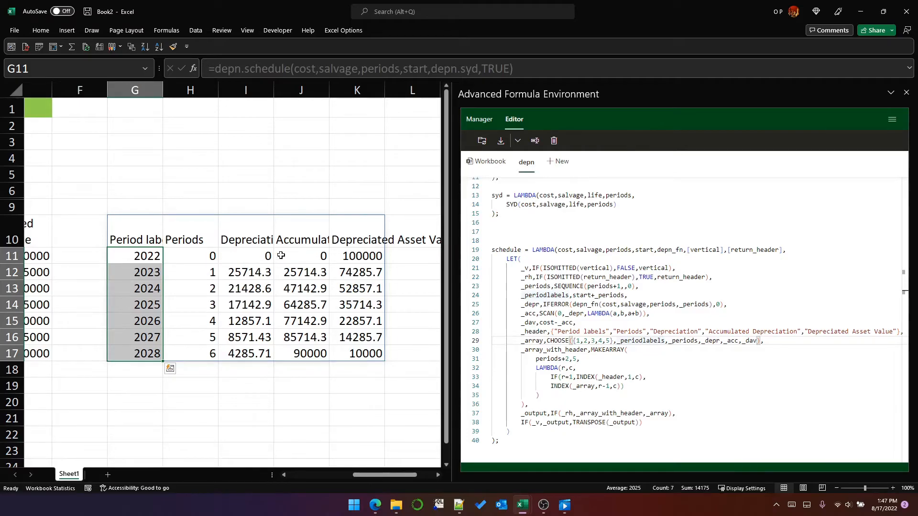
drag(198, 256, 197, 356)
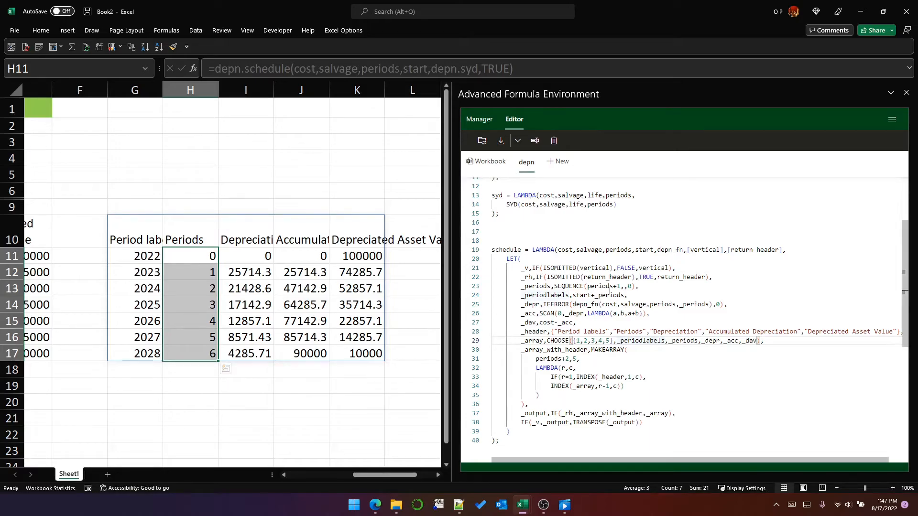
mouse_move(517, 250)
drag(143, 256, 149, 355)
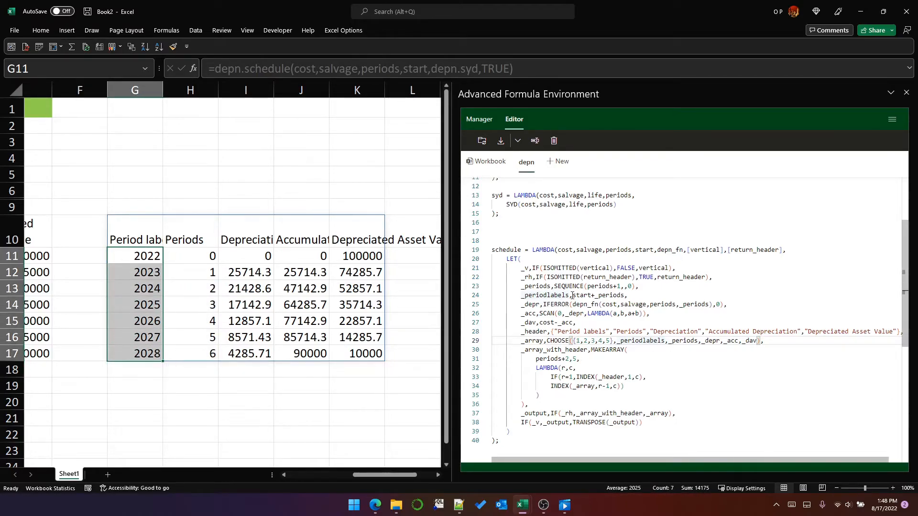
drag(572, 296, 620, 295)
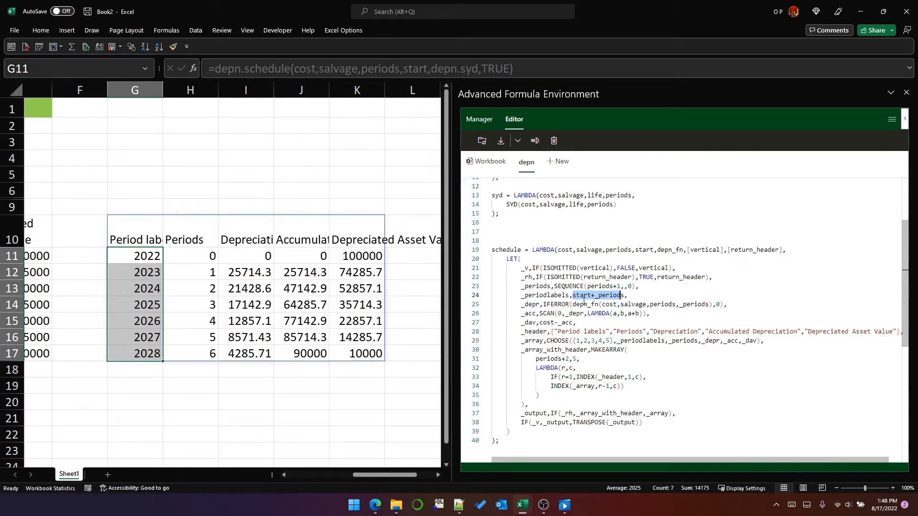
drag(385, 478, 362, 474)
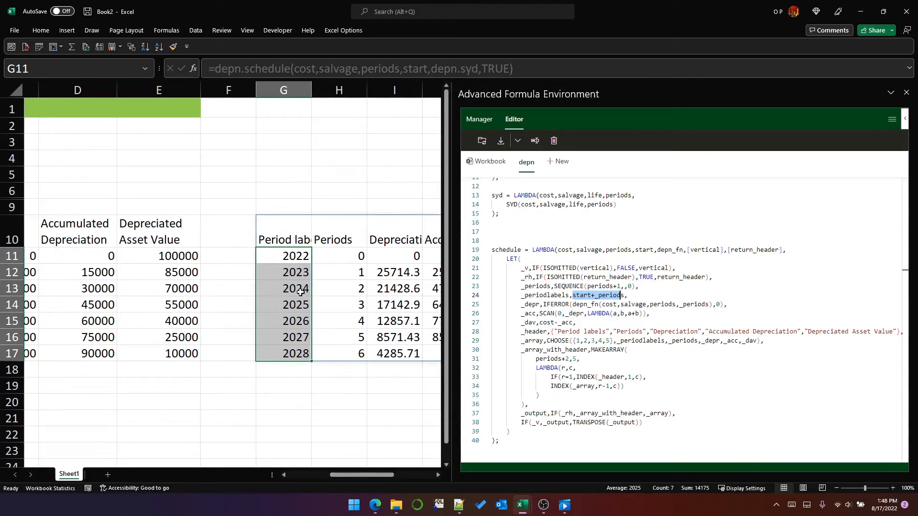
click(292, 270)
drag(348, 476, 304, 475)
click(192, 177)
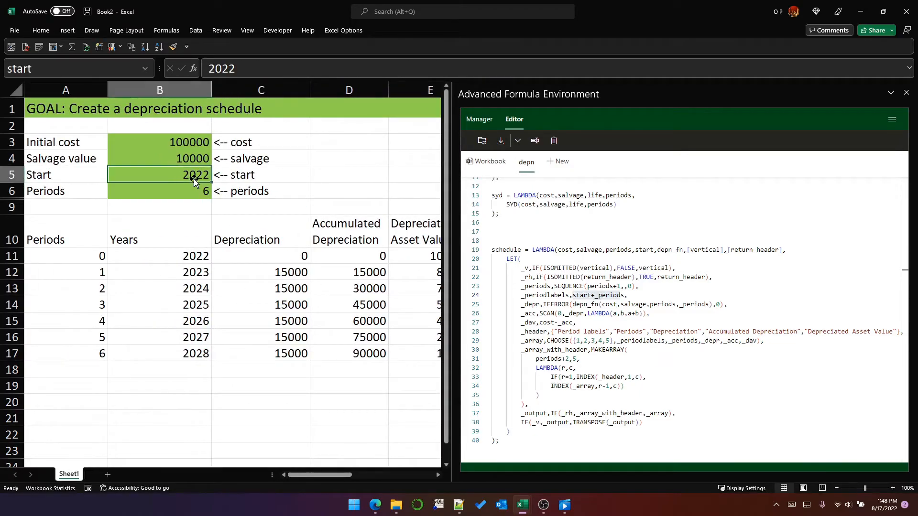
Step: Review how the SEQUENCE-based _periods array feeds the start+_periods calculation in the schedule LAMBDA
click(599, 297)
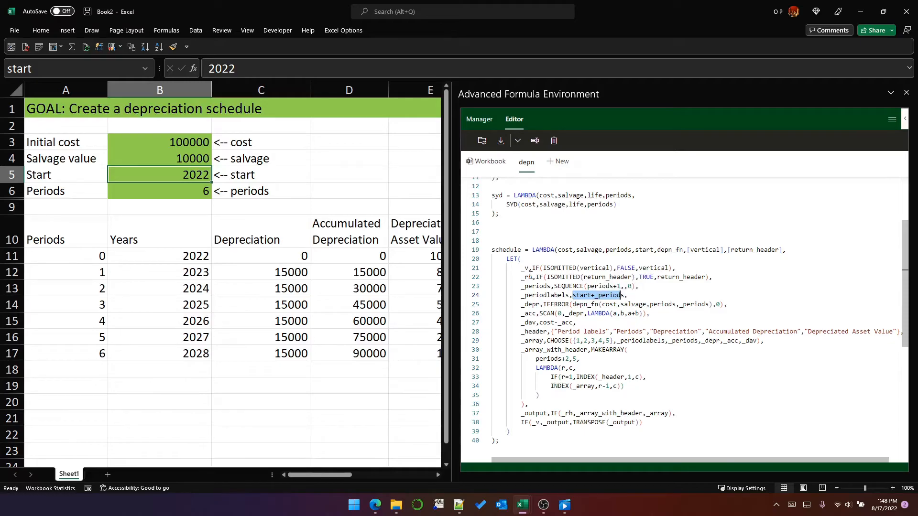
drag(555, 285, 628, 285)
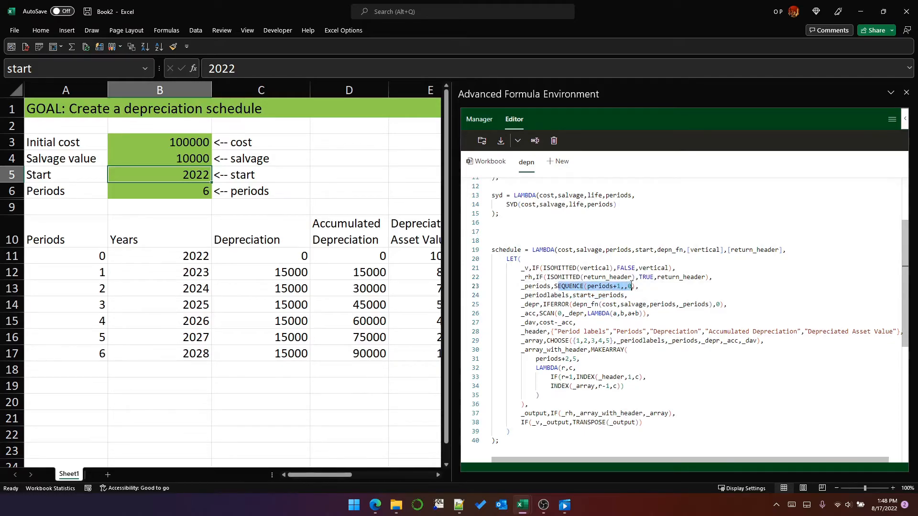
click(630, 294)
drag(572, 295, 624, 295)
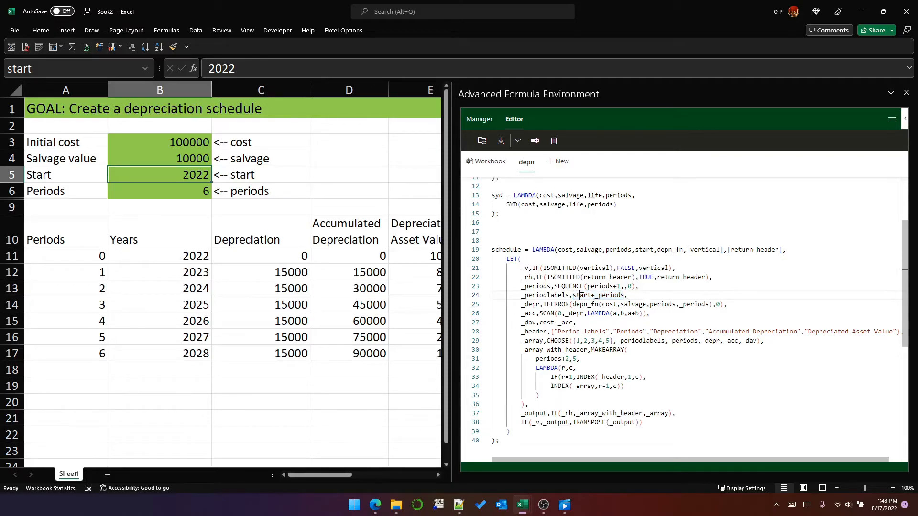
double_click(610, 295)
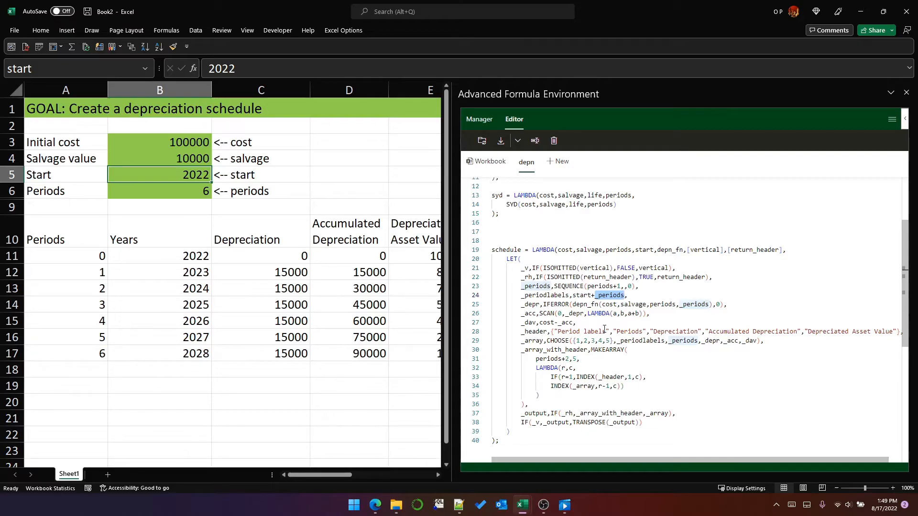
Step: Comment out the existing _periodlabels,start+_periods line in the schedule LAMBDA
click(632, 298)
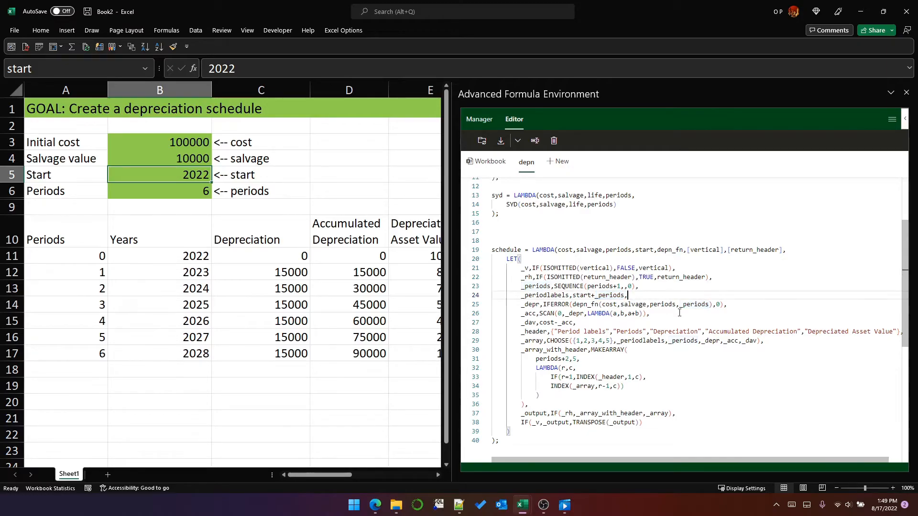
key(Home)
text(/*)
key(End)
text(*/)
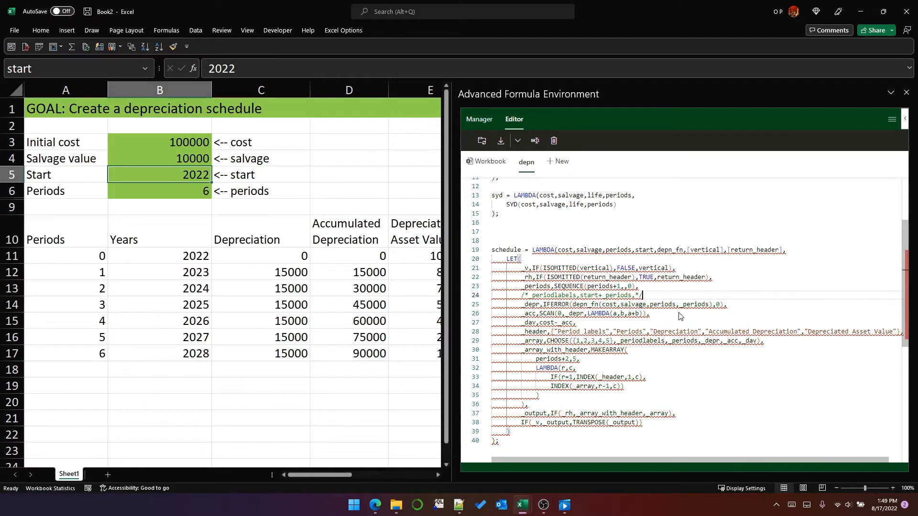
Step: Add a new _periodlabels definition below the commented line, set to _pfn(start,_periods)
key(Return)
text(_)
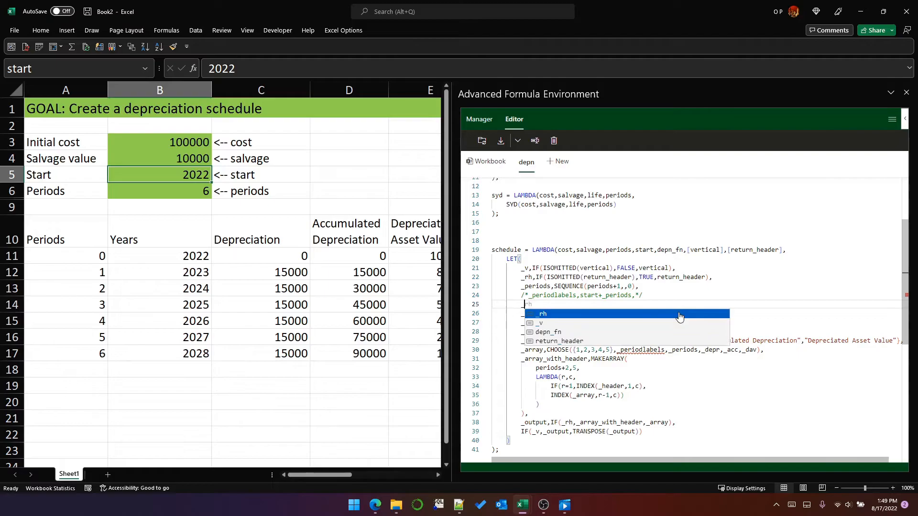
text(periodlabels,)
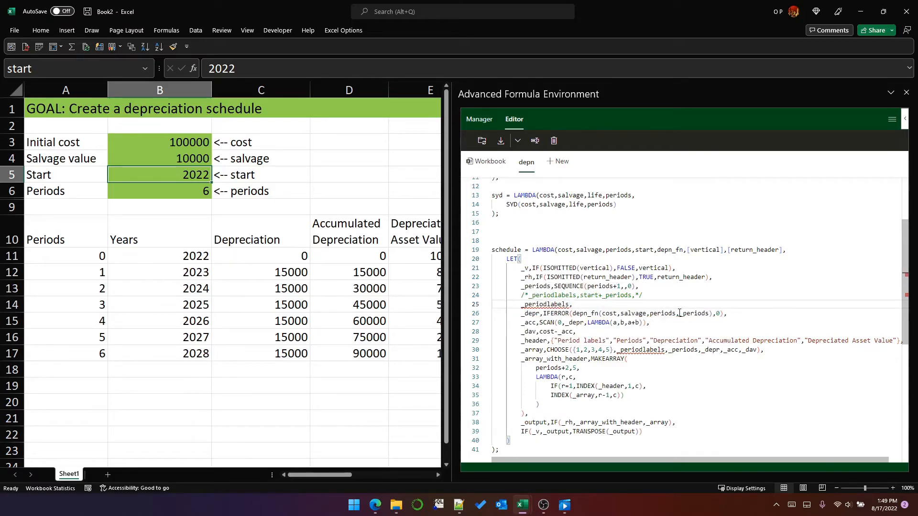
text(_pfn)
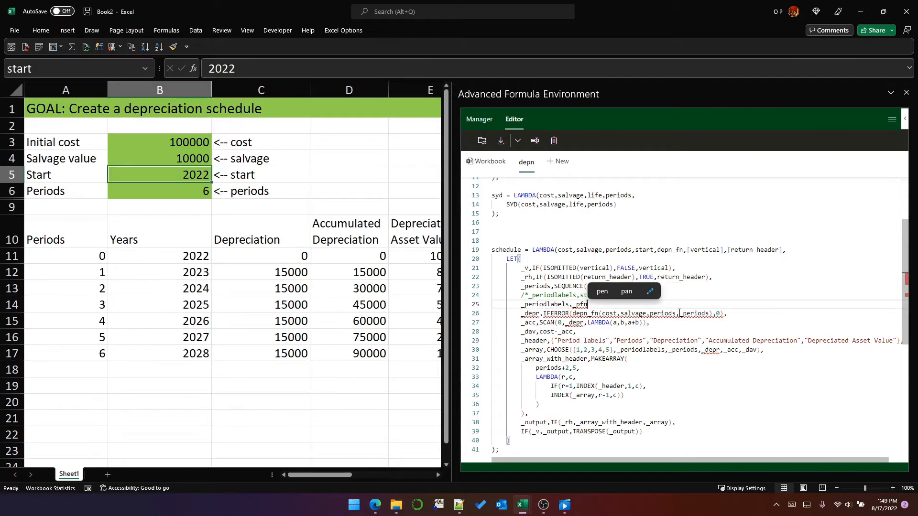
text(()
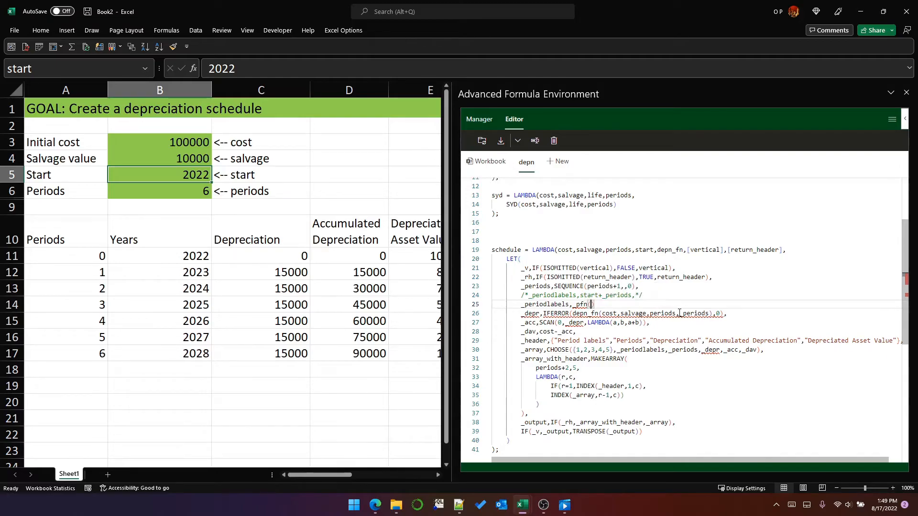
text(start,_period)
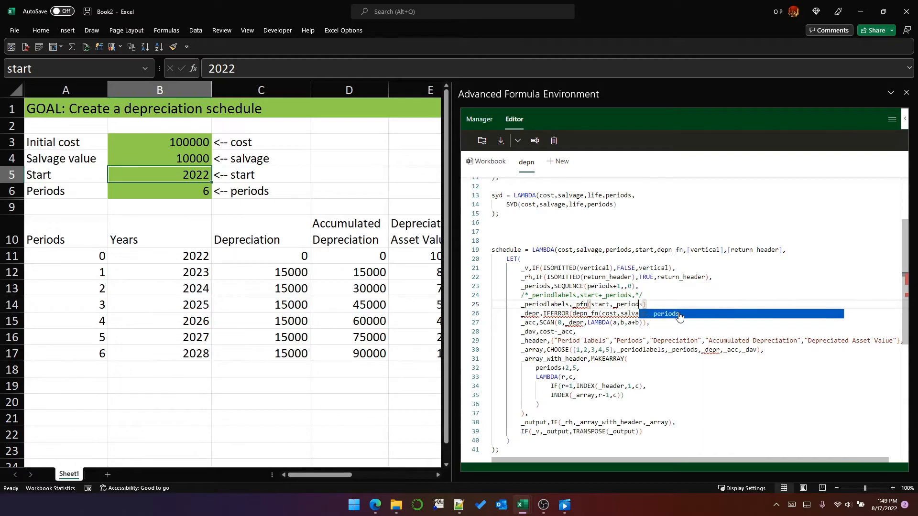
text())
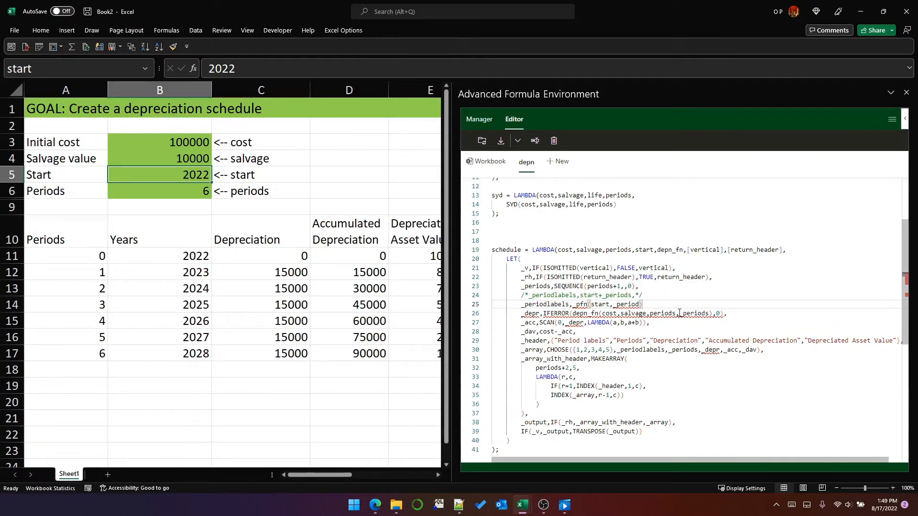
text(,)
key(Left)
key(Left)
text(s)
key(End)
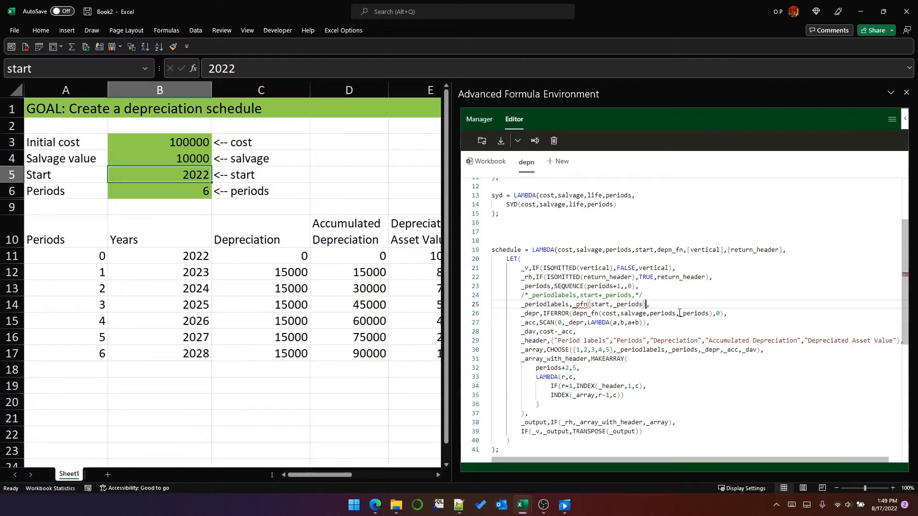
key(Left)
drag(319, 474, 388, 474)
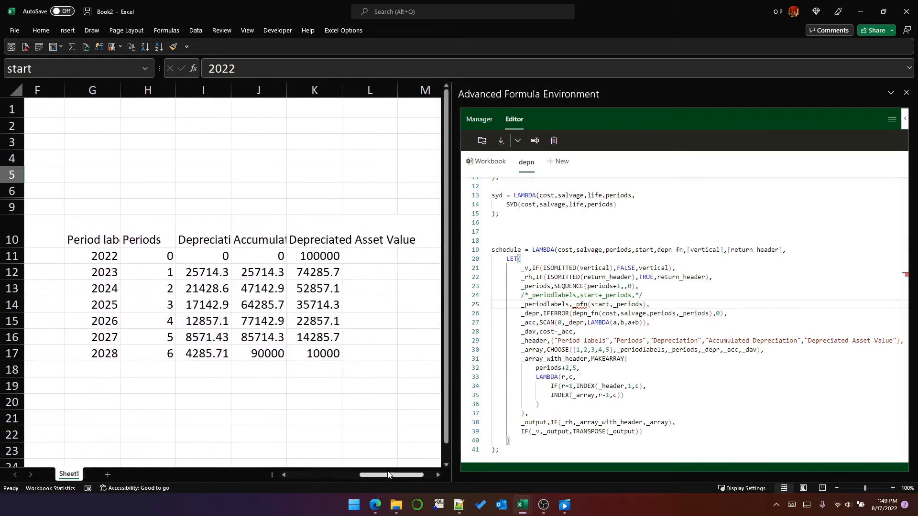
Step: Add an optional [period_fn] argument to the schedule LAMBDA between [vertical] and [return_header]
drag(150, 256, 162, 352)
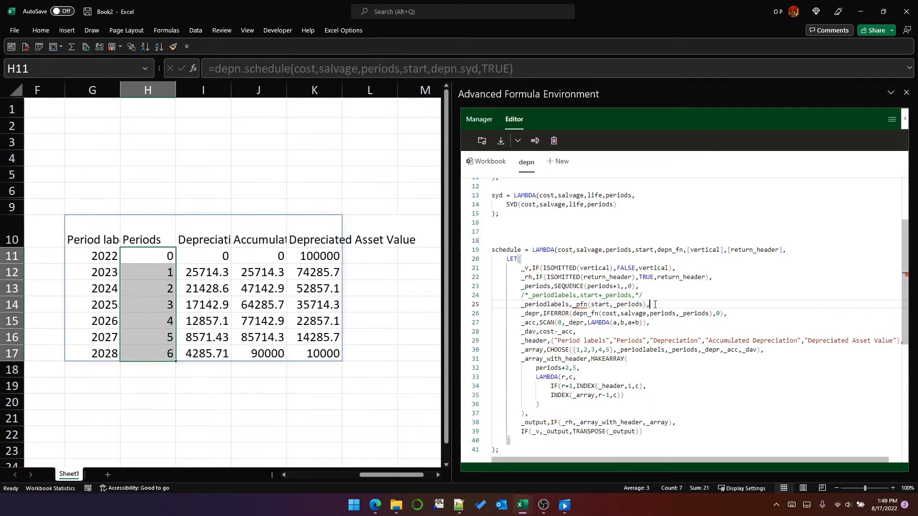
double_click(580, 304)
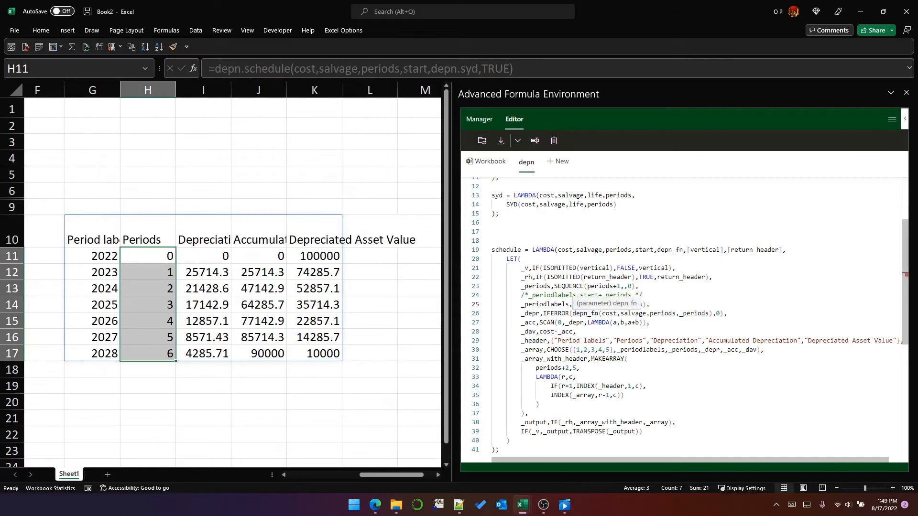
click(727, 250)
text([vertical])
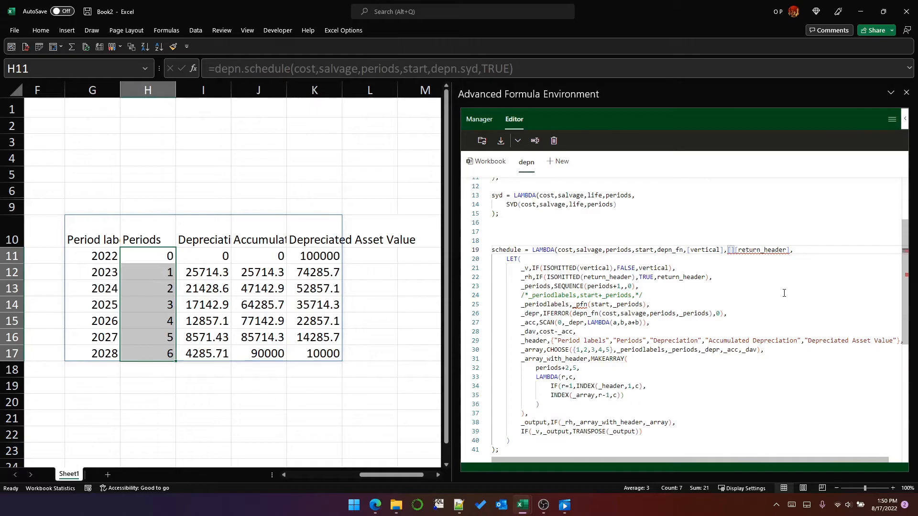
text(,[)
text(period_fn)
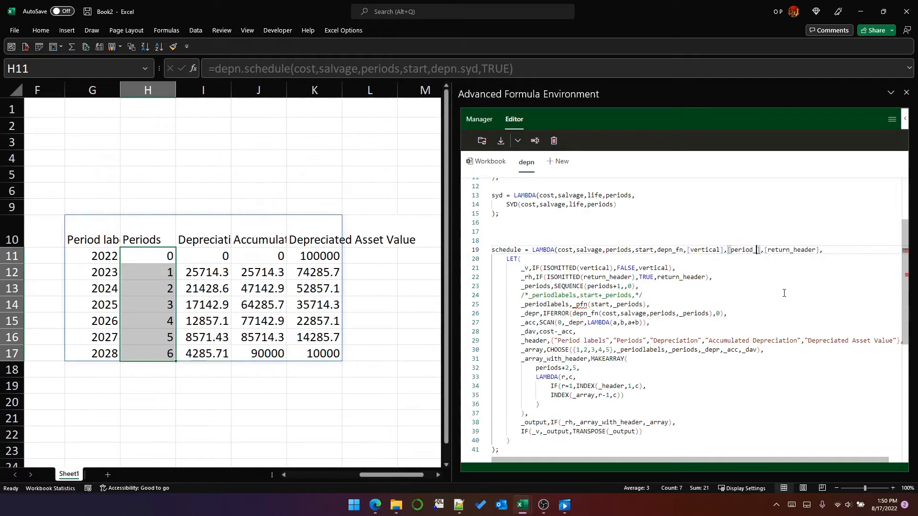
key(End)
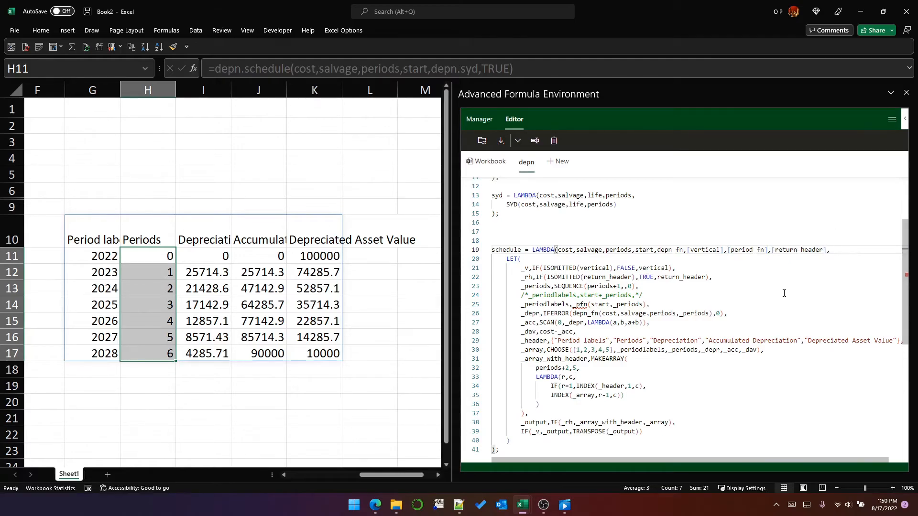
double_click(670, 250)
double_click(748, 249)
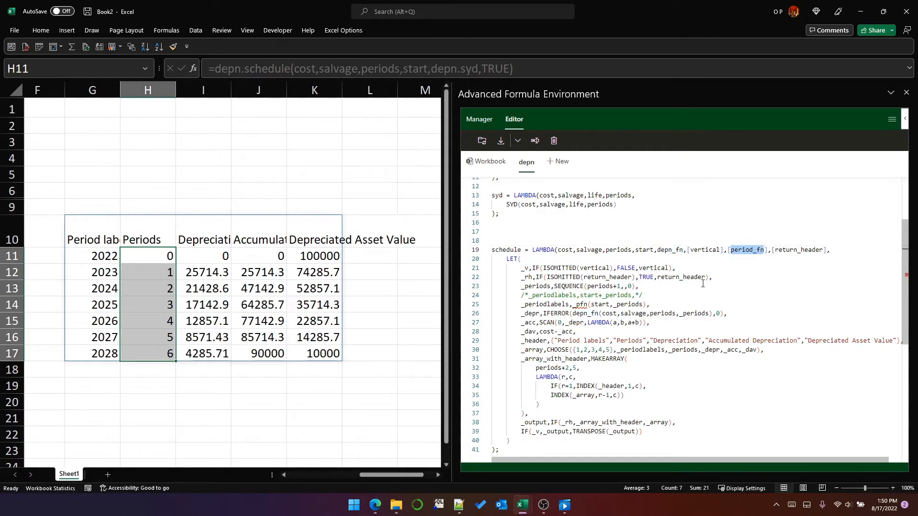
Step: Define _pfn below the _rh line as IF(ISOMITTED(period_fn),"some function",period_fn), keeping "some function" as a placeholder default
click(744, 278)
key(Return)
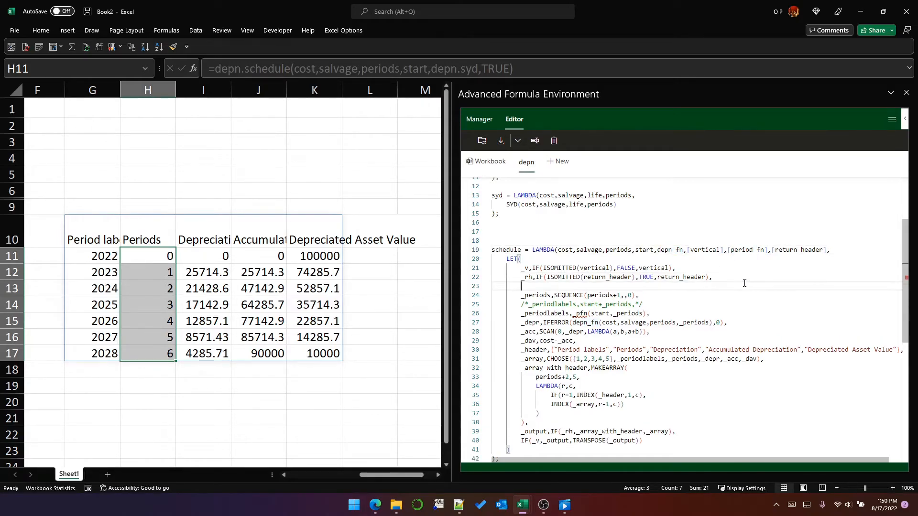
text(_pfn,IF)
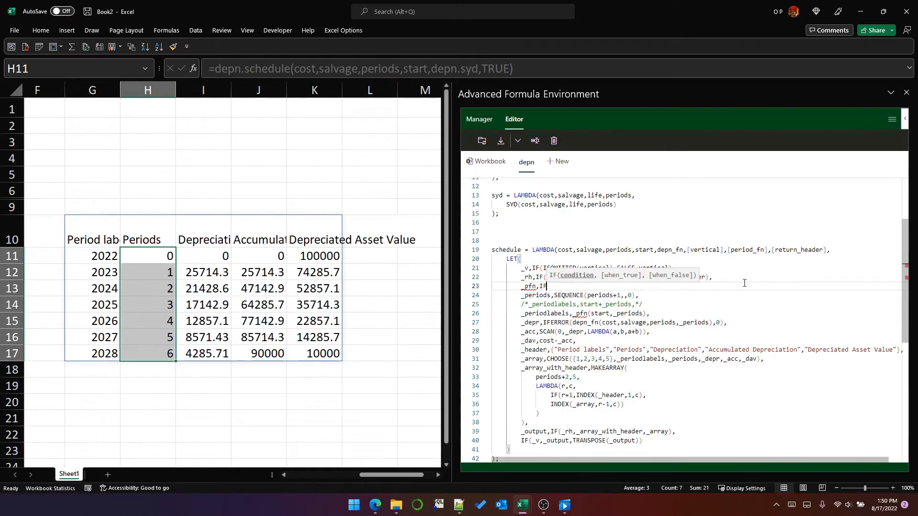
text((ISOMITTED()
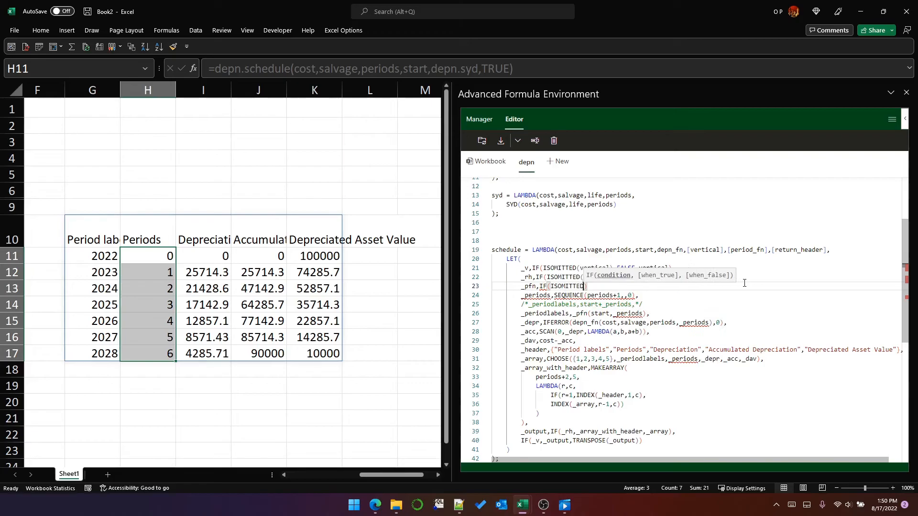
text(period_fn)
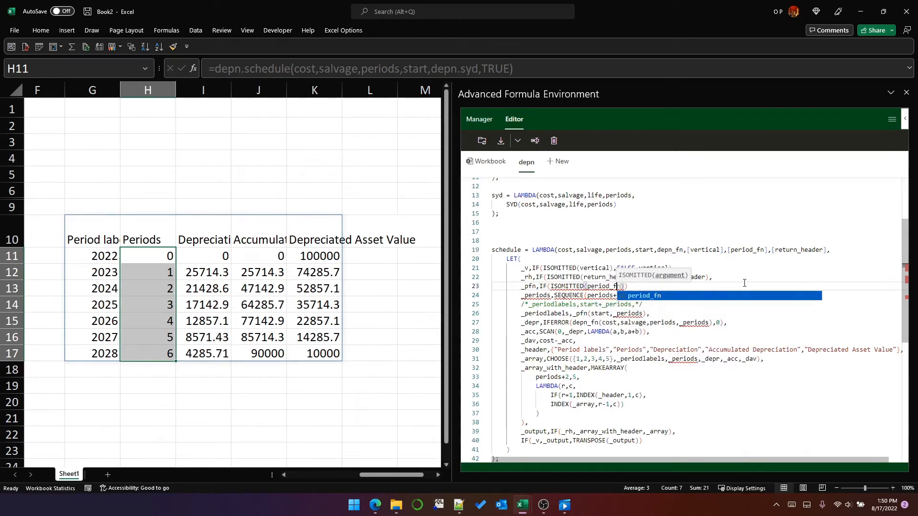
text(),)
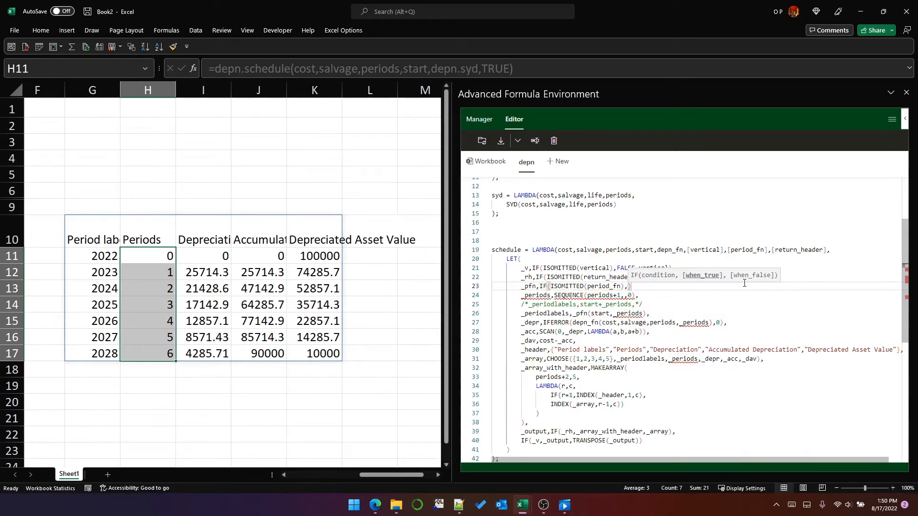
text("some function)
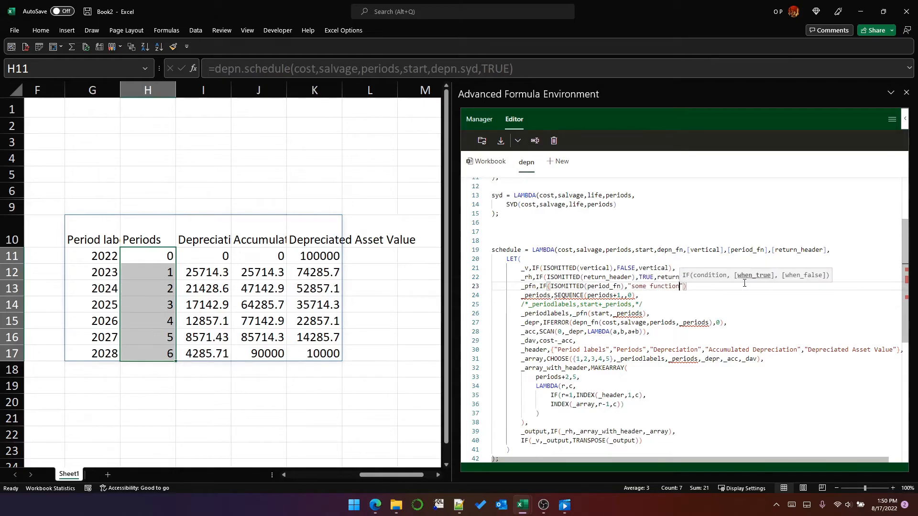
text(",)
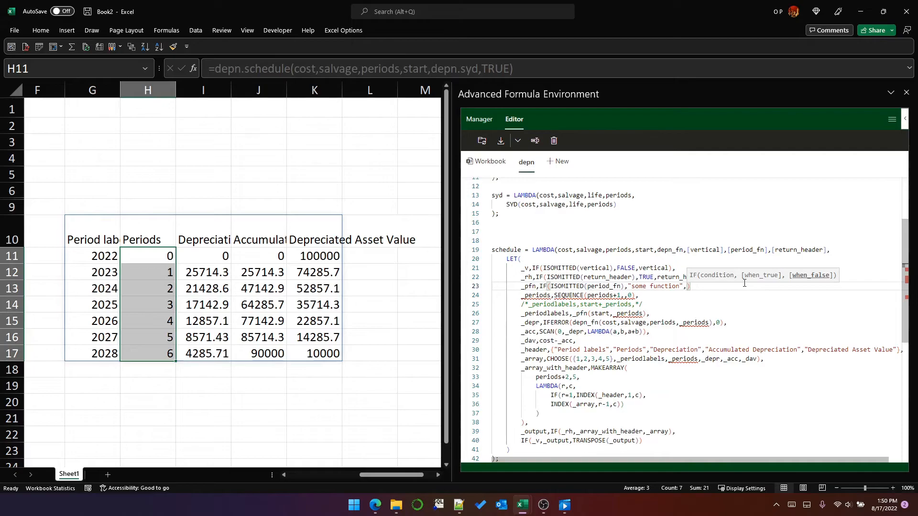
text(period_fn)
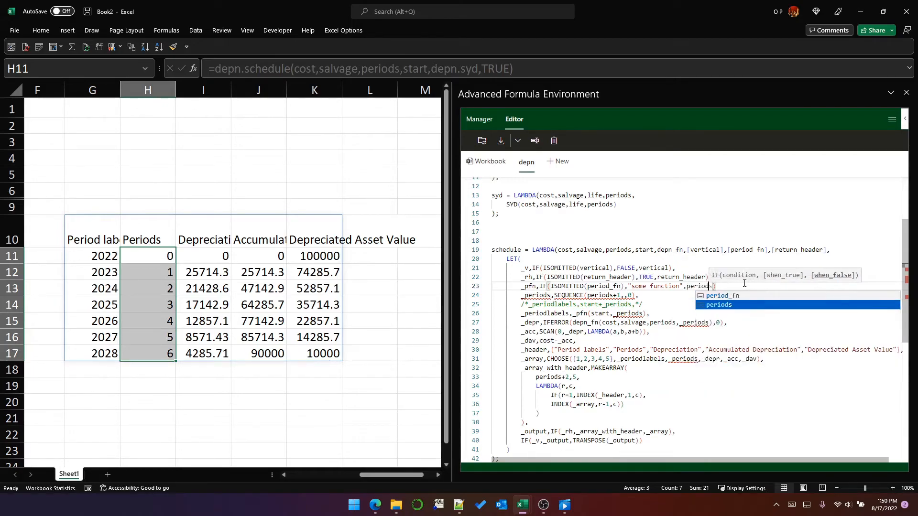
text(),)
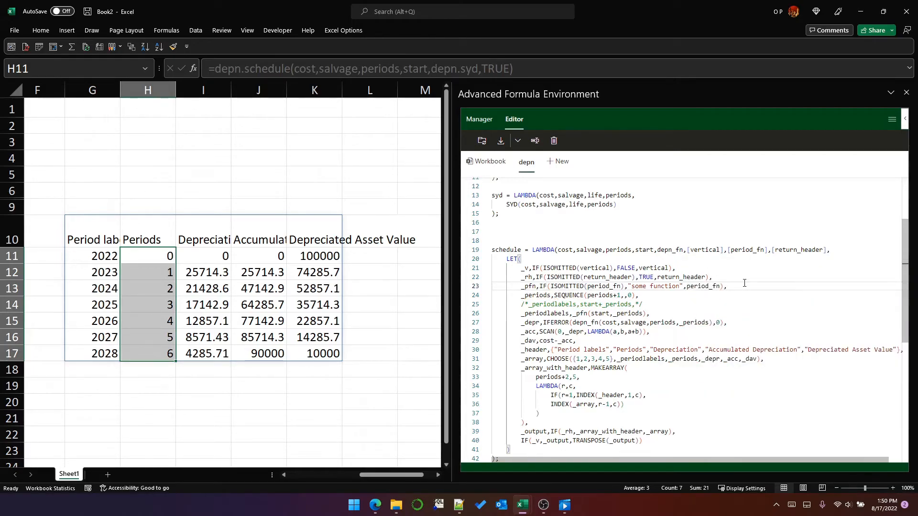
Step: Review how period_fn and _pfn feed the _periodlabels definition and the Period labels column of the schedule
key(Home)
key(ctrl+shift+Right)
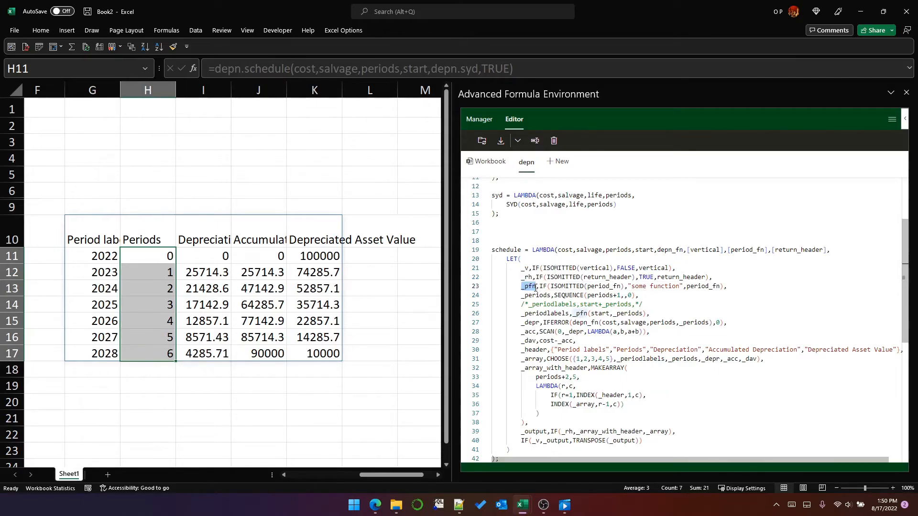
drag(573, 313, 646, 313)
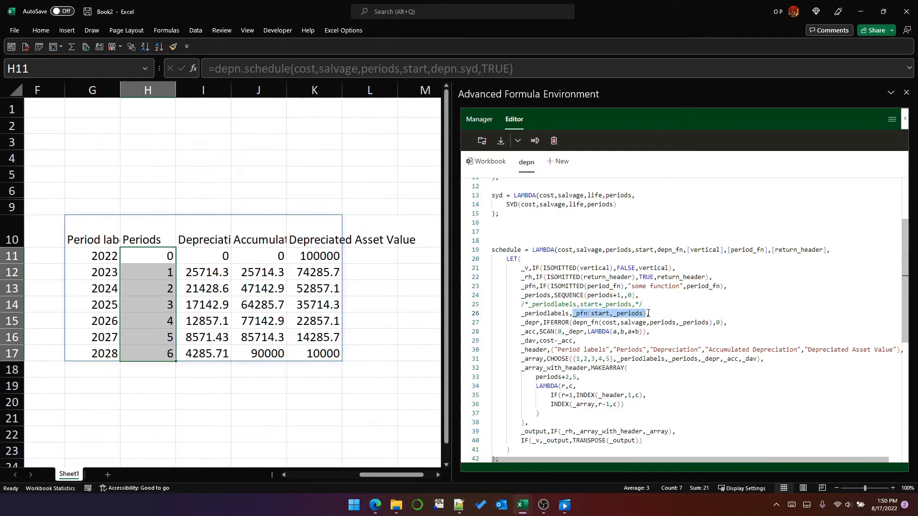
double_click(528, 286)
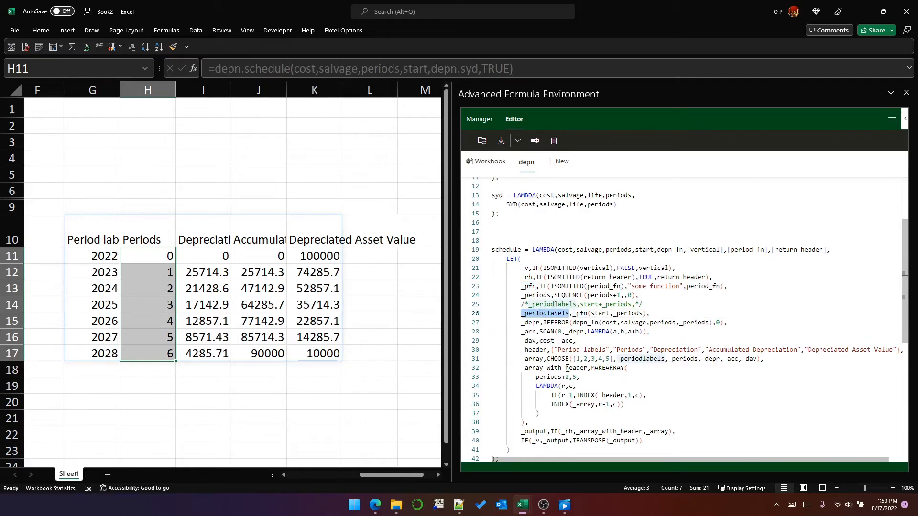
click(105, 252)
drag(105, 252, 118, 358)
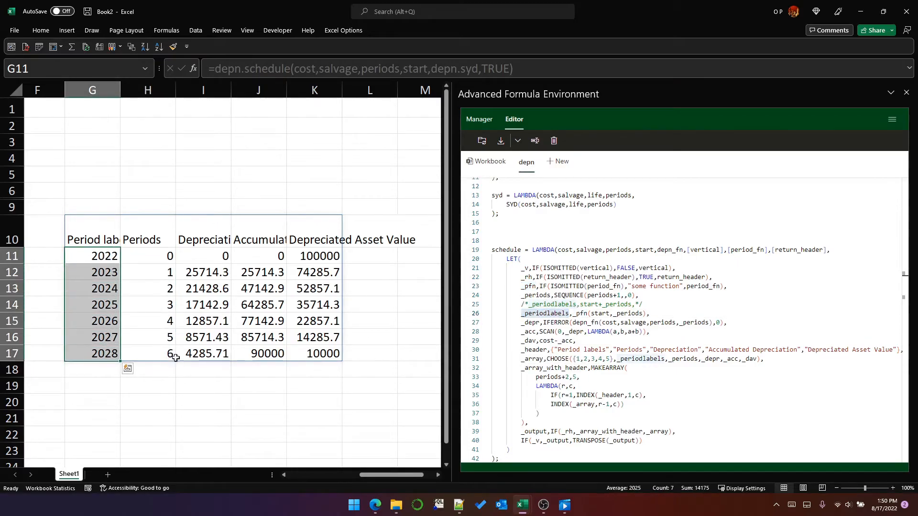
click(592, 304)
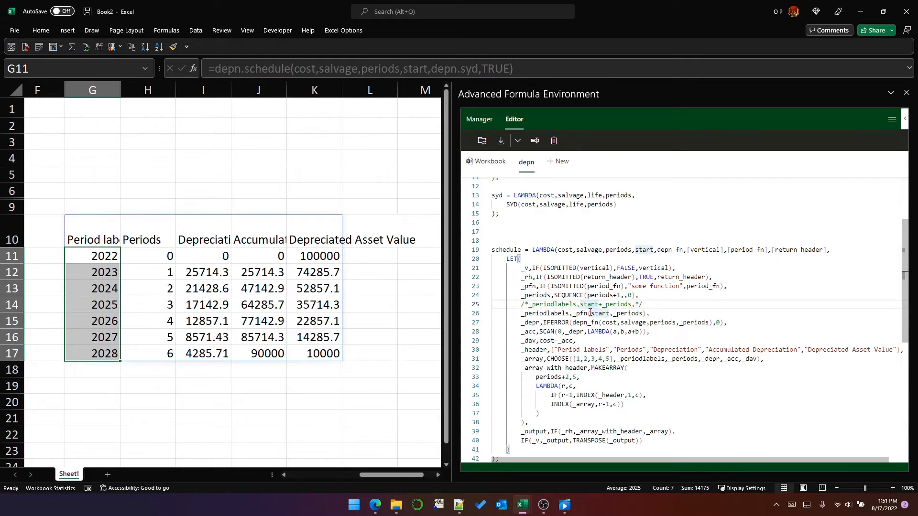
double_click(581, 314)
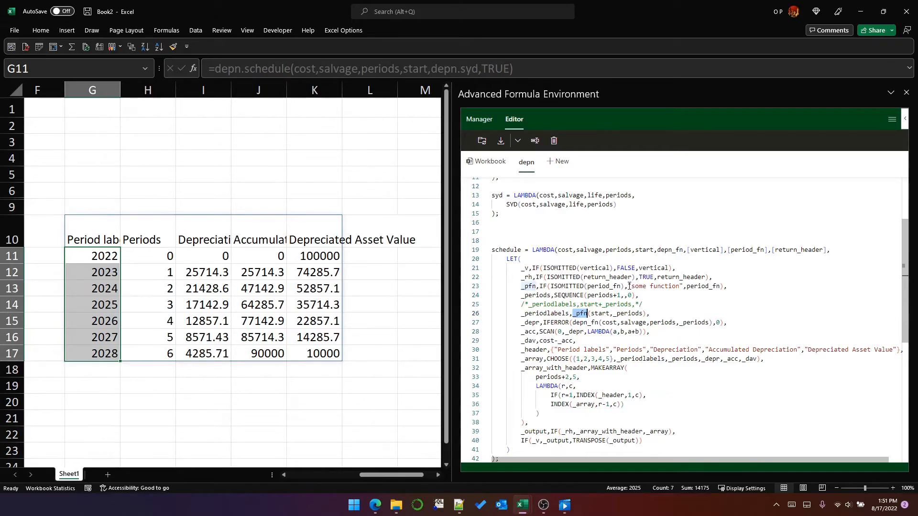
double_click(741, 250)
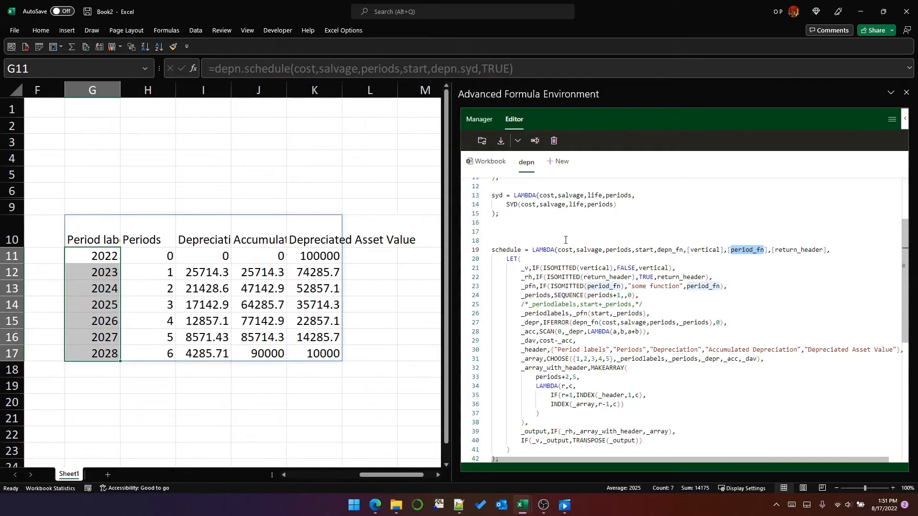
Step: Copy the bymonth LAMBDA, DATE(YEAR(start),periods+1,1), and the byyear LAMBDA, start+periods, from excel-lambda-DEPN.xlsx and paste them above the schedule function
click(522, 505)
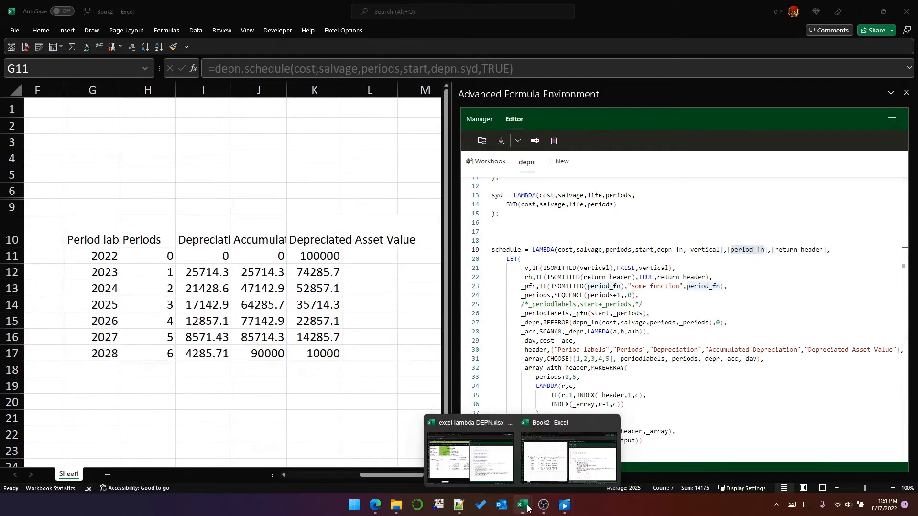
click(500, 468)
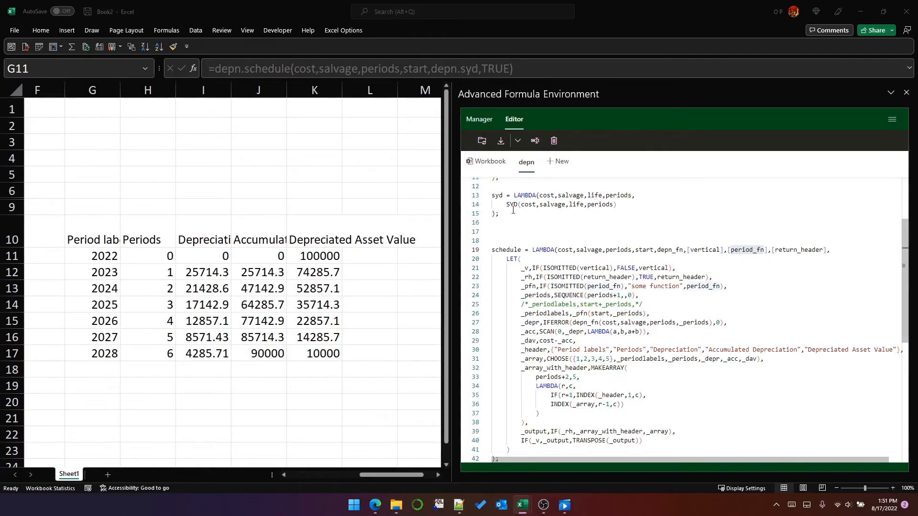
click(543, 223)
key(Return)
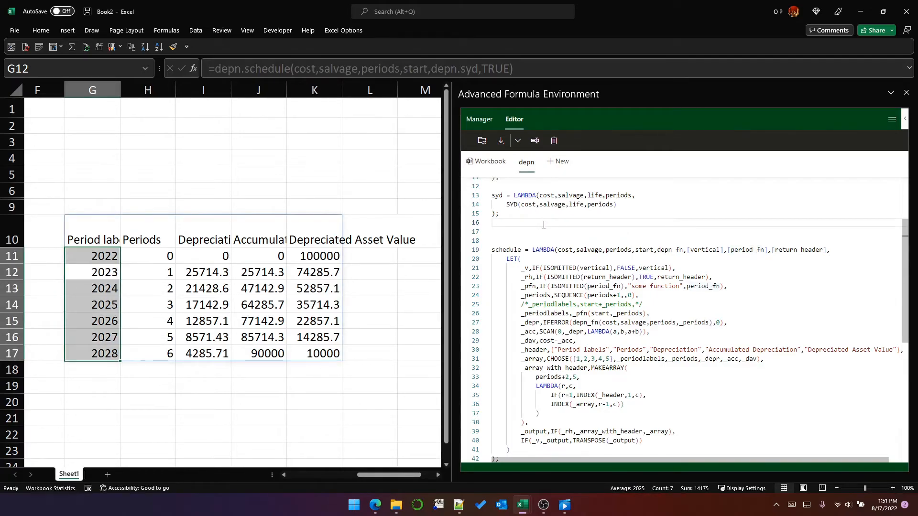
key(ctrl+q)
key(Return)
key(Return)
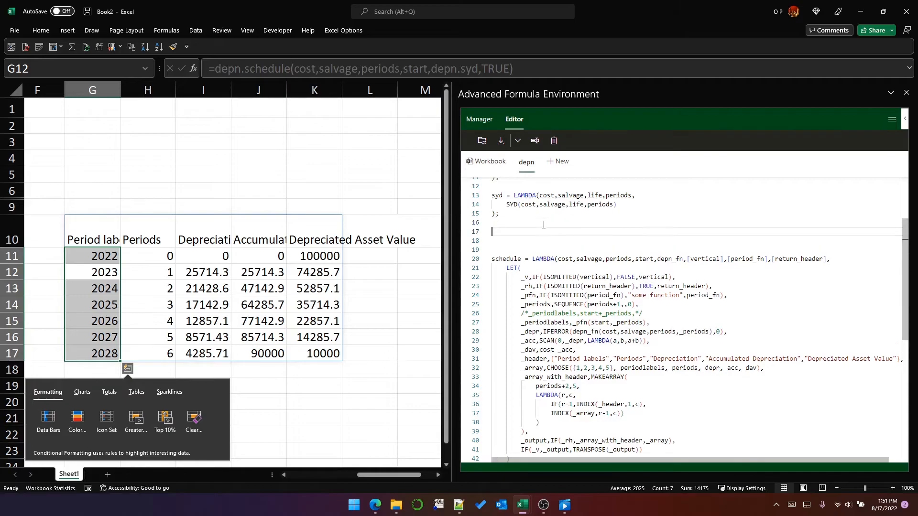
right_click(519, 240)
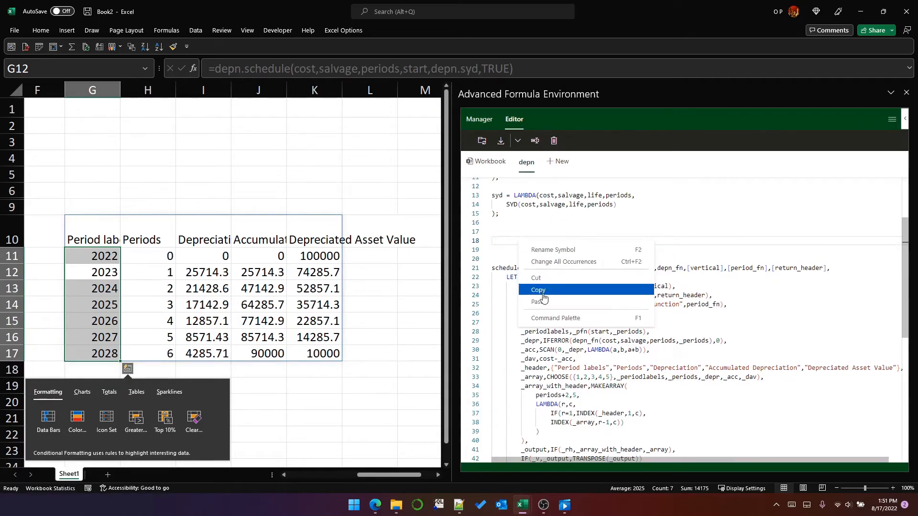
click(540, 286)
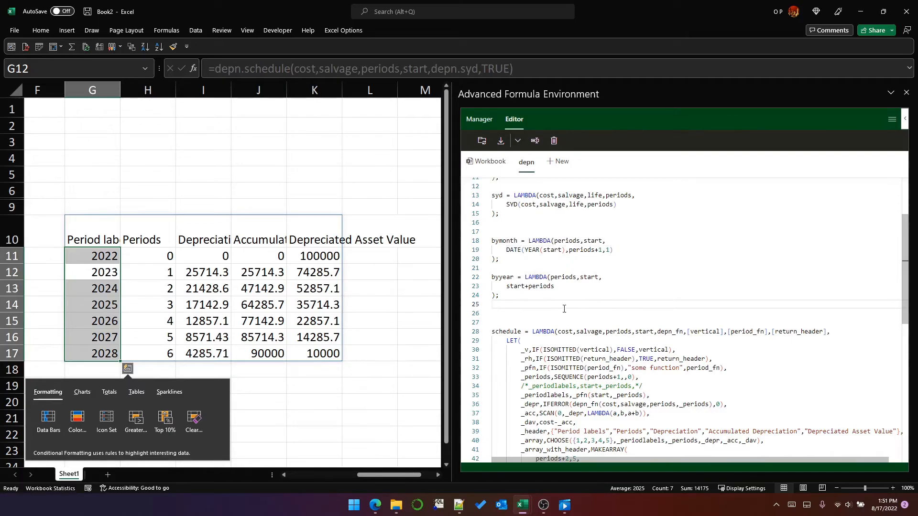
Step: Reorder the arguments in the _periodlabels definition to _pfn(_periods,start), matching the periods,start order of the byyear LAMBDA
double_click(500, 277)
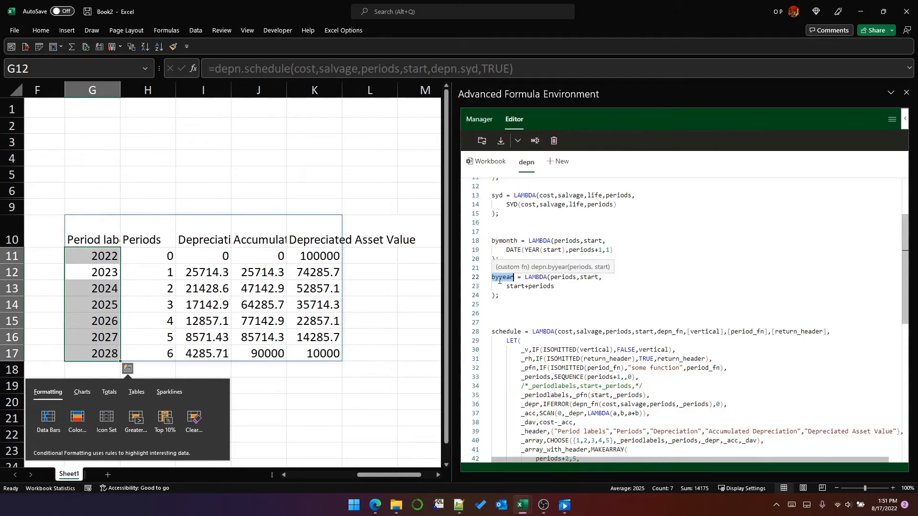
drag(555, 286, 506, 287)
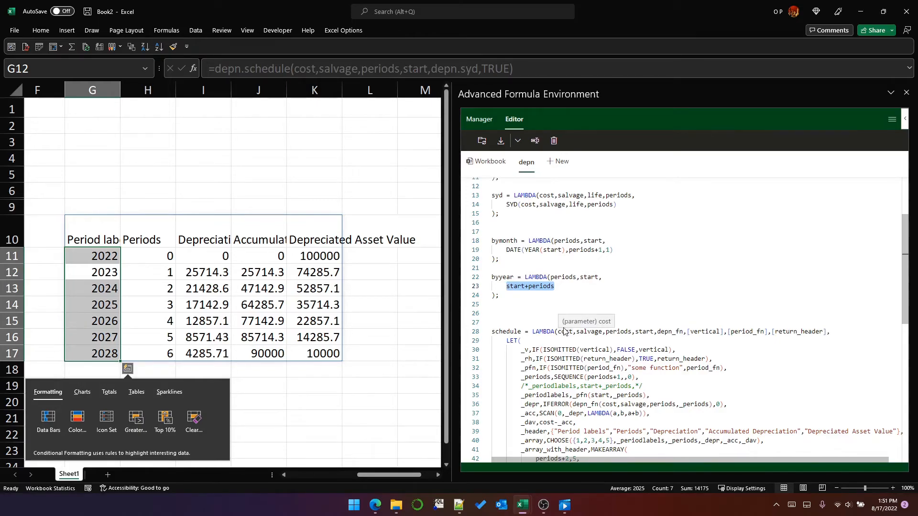
drag(551, 277, 606, 274)
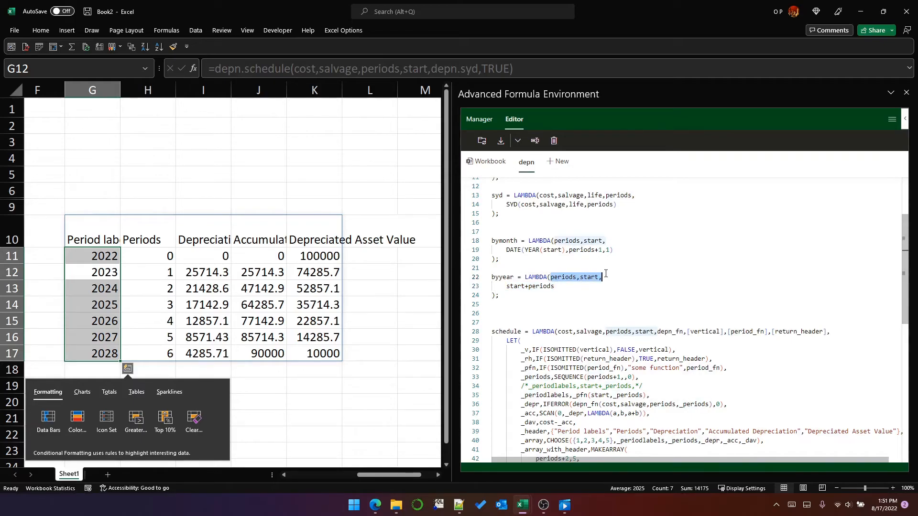
click(594, 395)
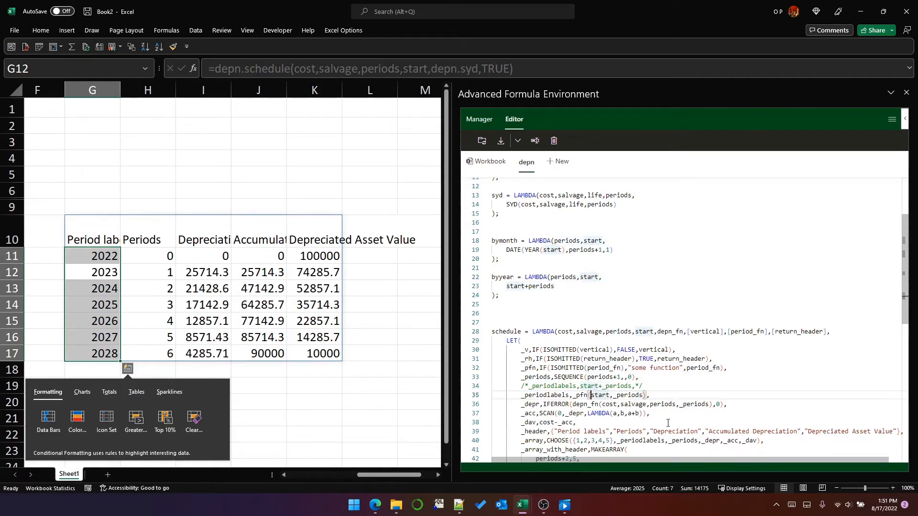
text(_periods,)
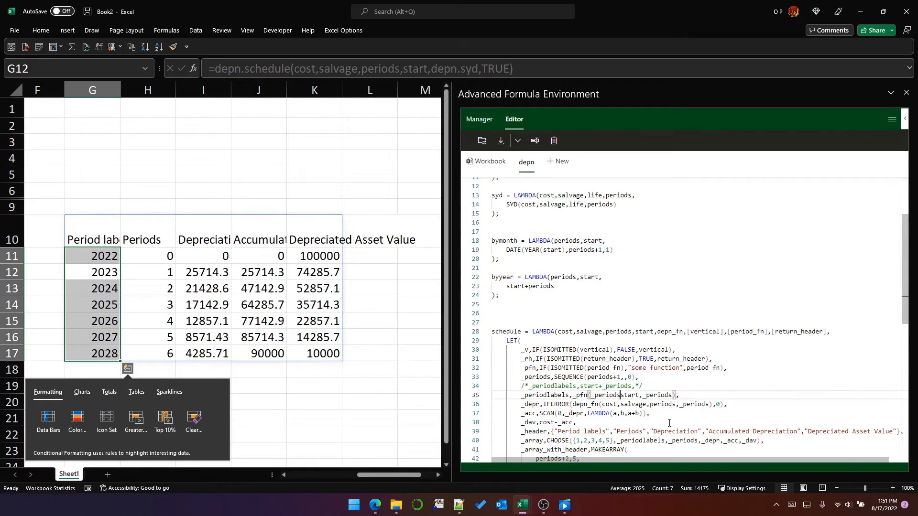
key(ctrl+Right)
key(ctrl+shift+Right)
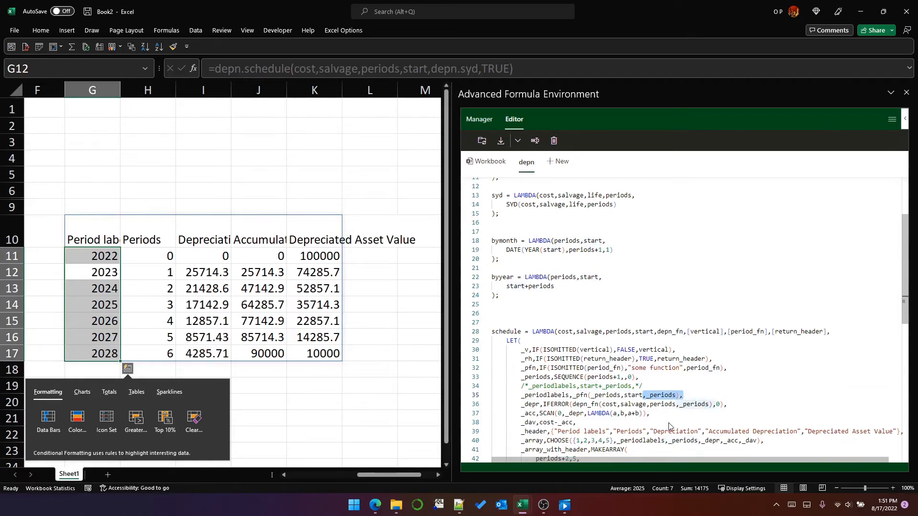
key(BackSpace)
text())
key(Right)
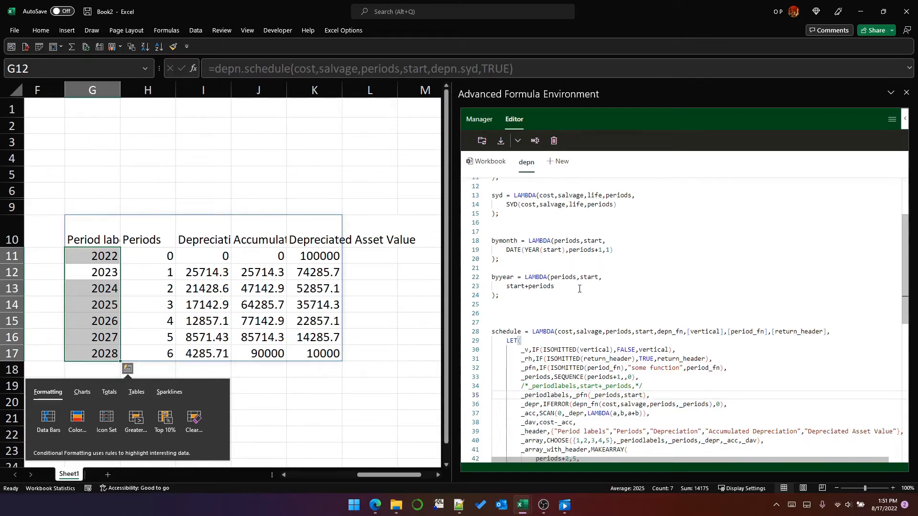
Step: Examine how the byyear LAMBDA's periods and start arguments relate to the Periods column, the period_fn argument and the _pfn call
double_click(499, 276)
double_click(562, 277)
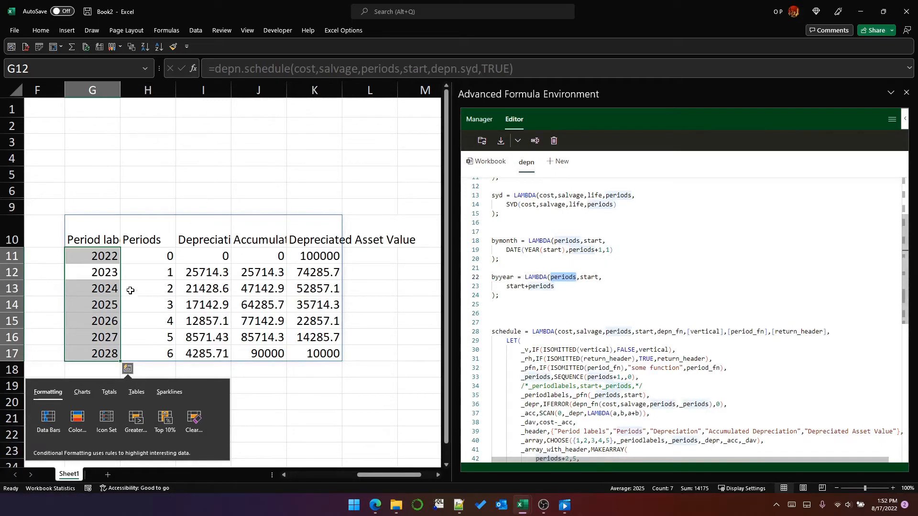
drag(144, 256, 158, 352)
double_click(588, 277)
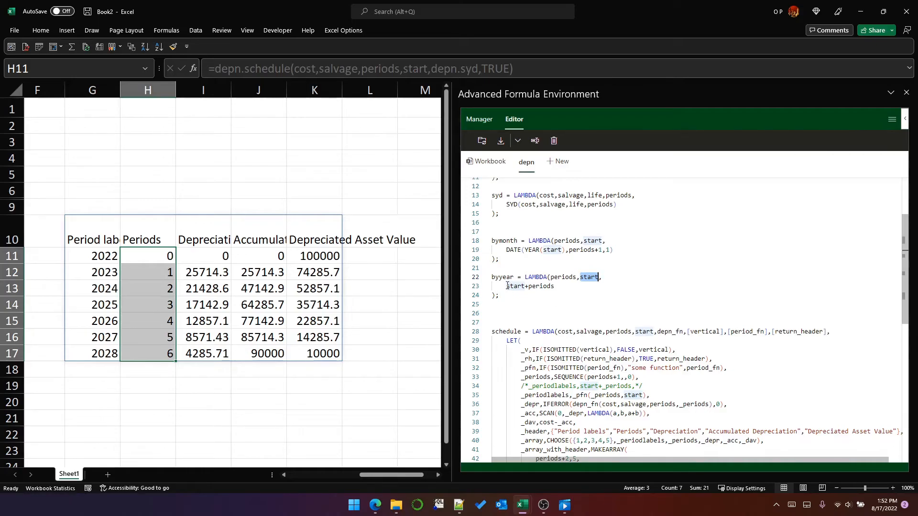
drag(507, 286, 555, 287)
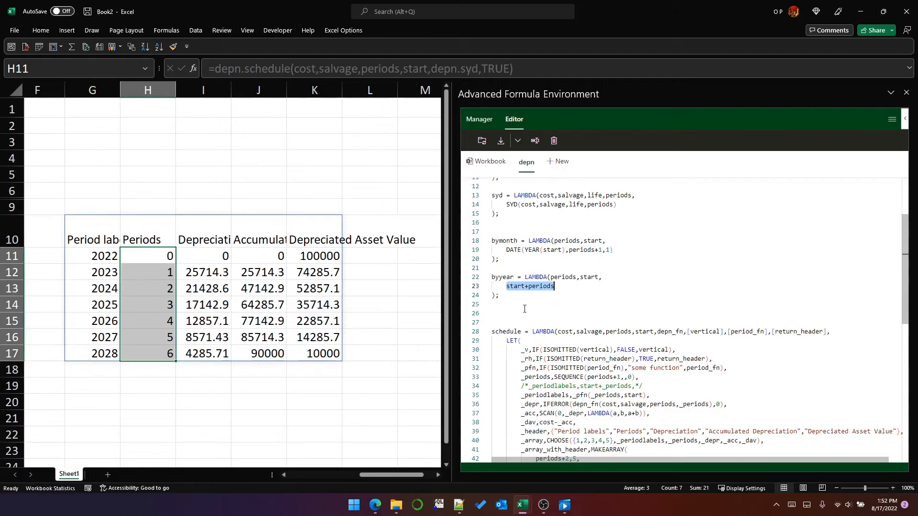
double_click(504, 277)
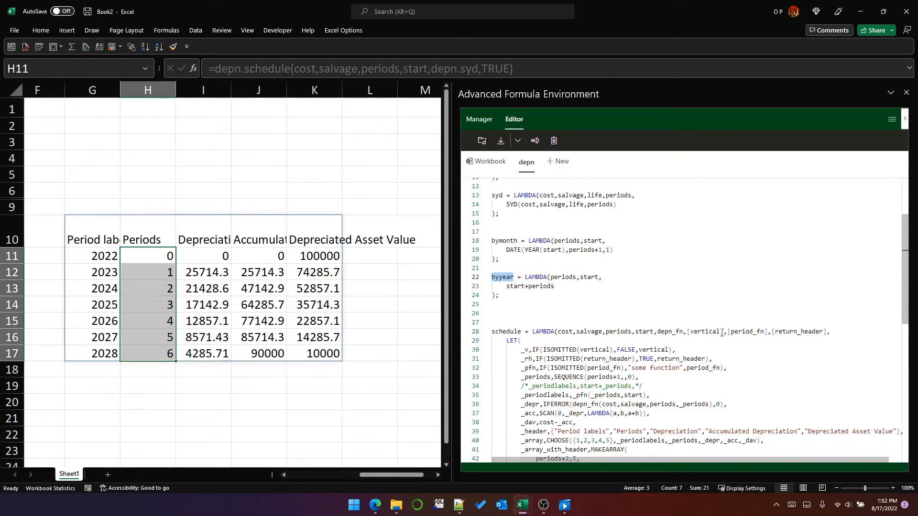
drag(729, 333, 768, 333)
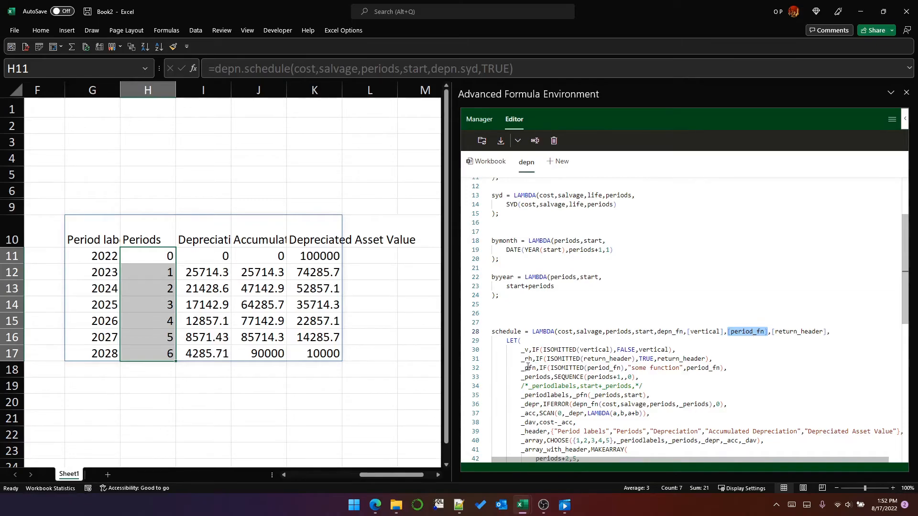
double_click(580, 395)
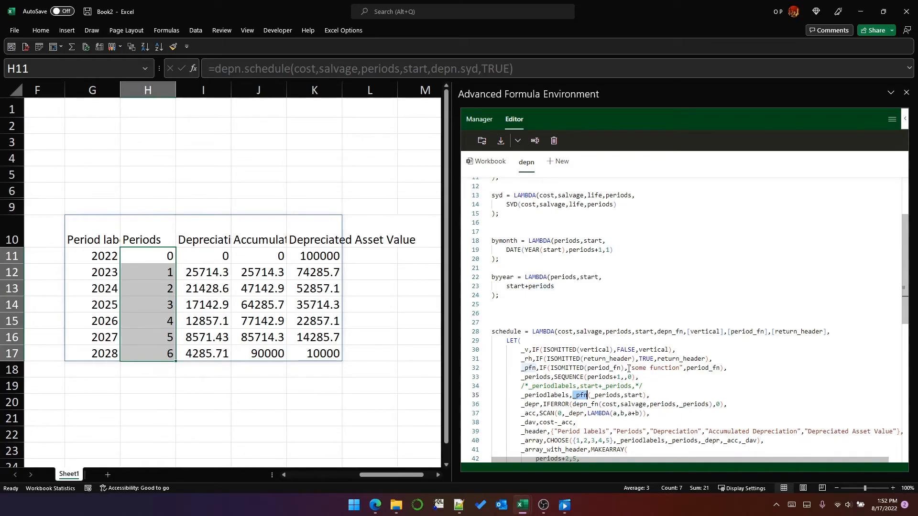
Step: Replace the "some function" placeholder in the _pfn definition with depn.byyear as the default period function
drag(628, 368, 684, 368)
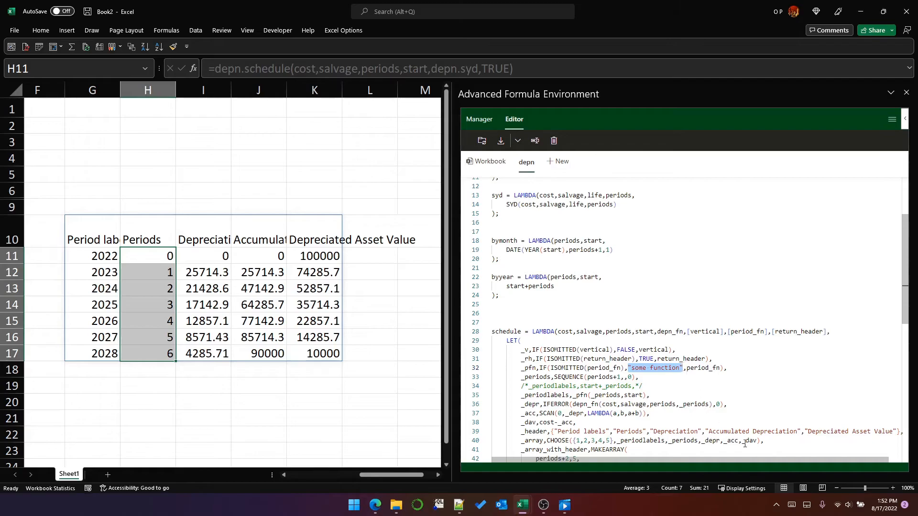
text(depn)
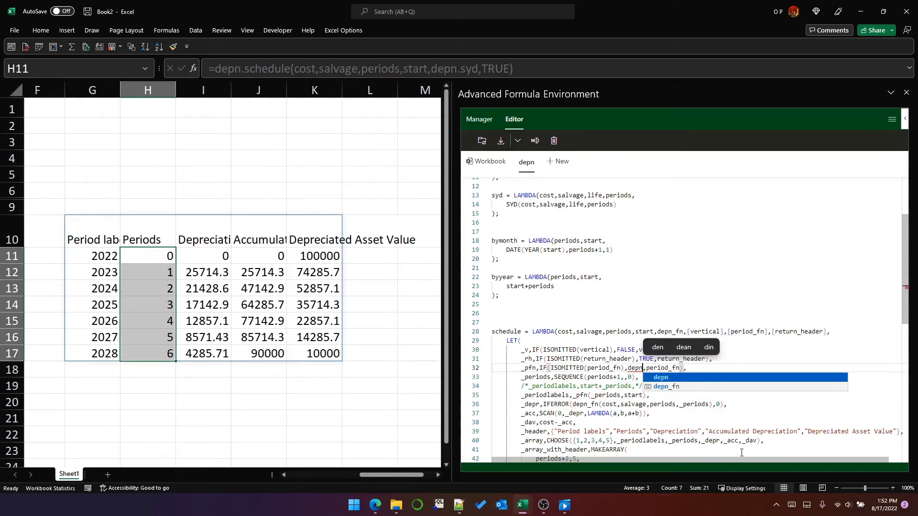
text(.byyear,)
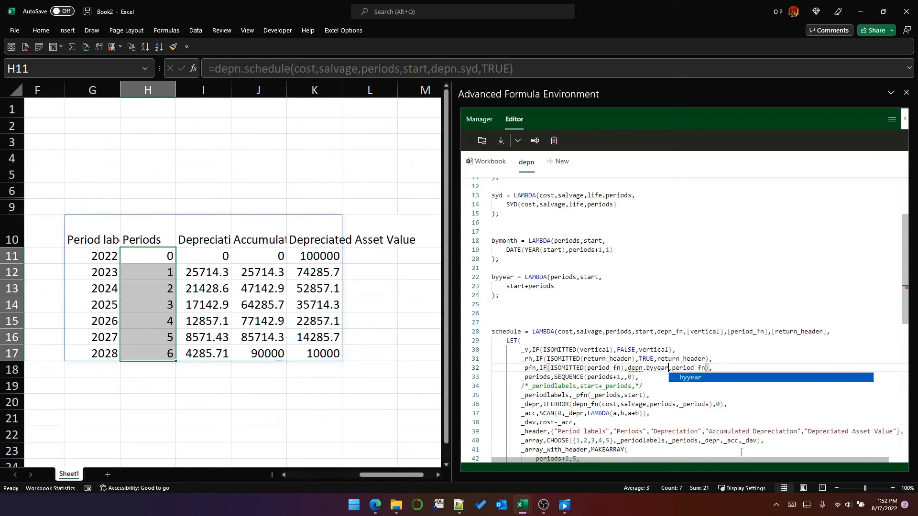
key(BackSpace)
key(Down)
Step: Review the _pfn definition's ISOMITTED logic, its use in _periodlabels, and the byyear and bymonth functions available for period_fn
double_click(533, 368)
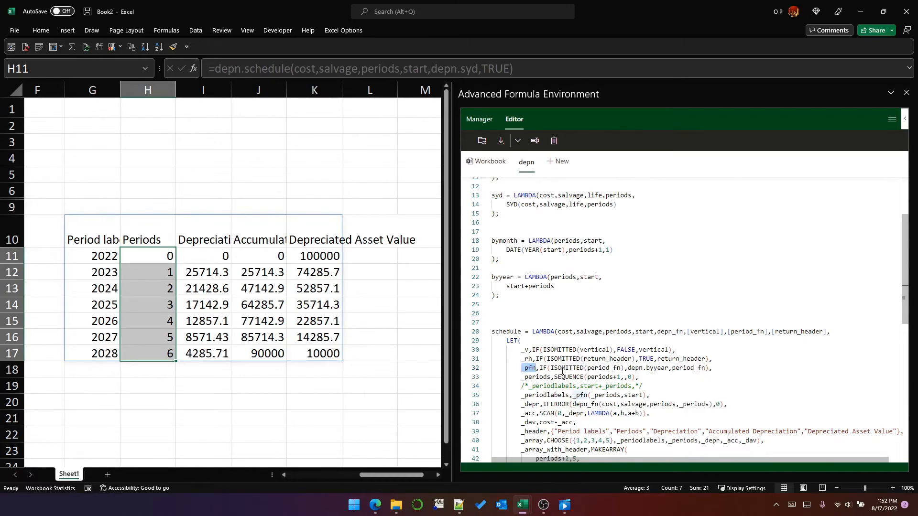
drag(550, 368, 623, 367)
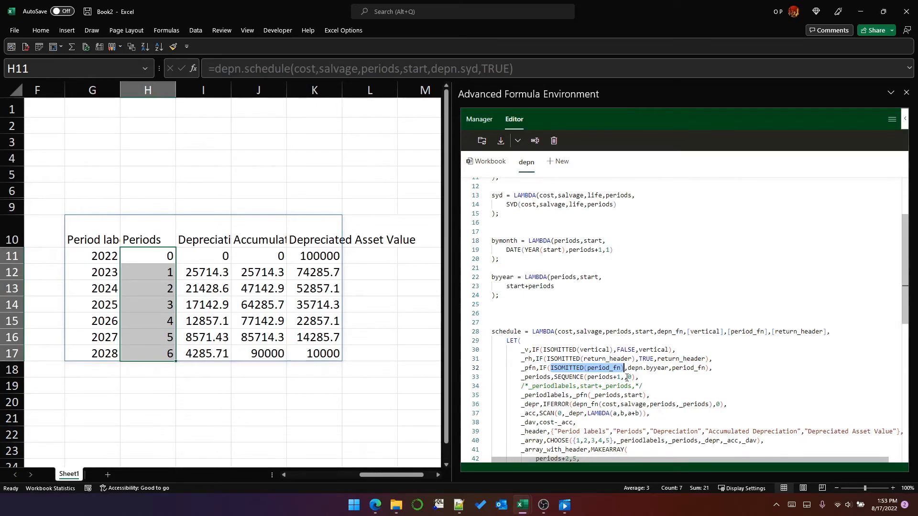
drag(627, 368, 668, 367)
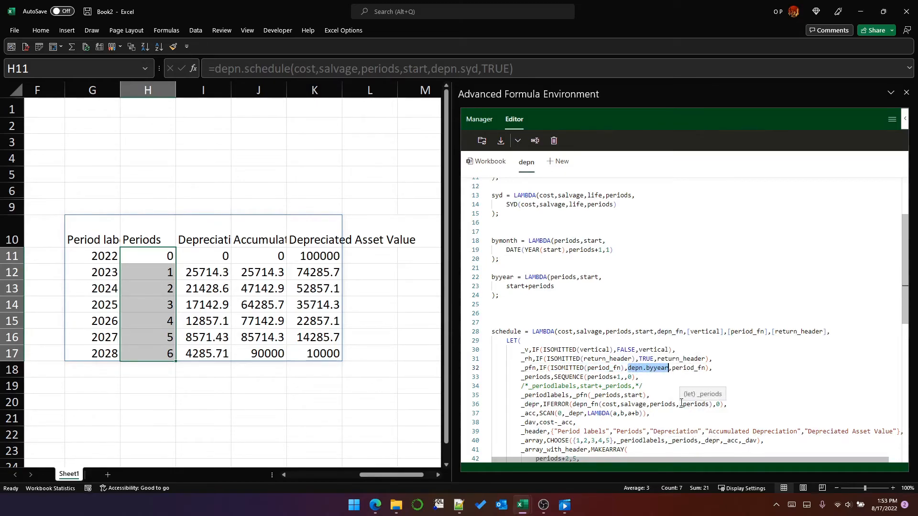
double_click(678, 369)
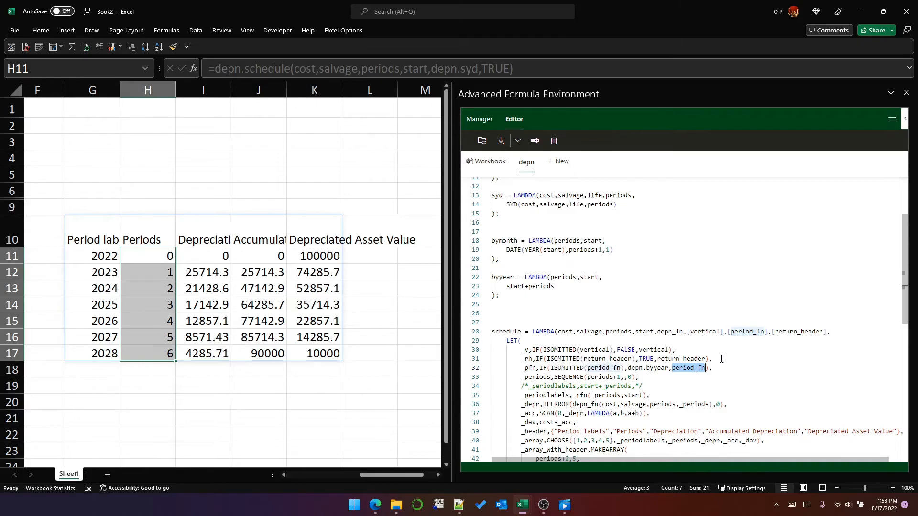
double_click(528, 367)
drag(573, 396, 646, 393)
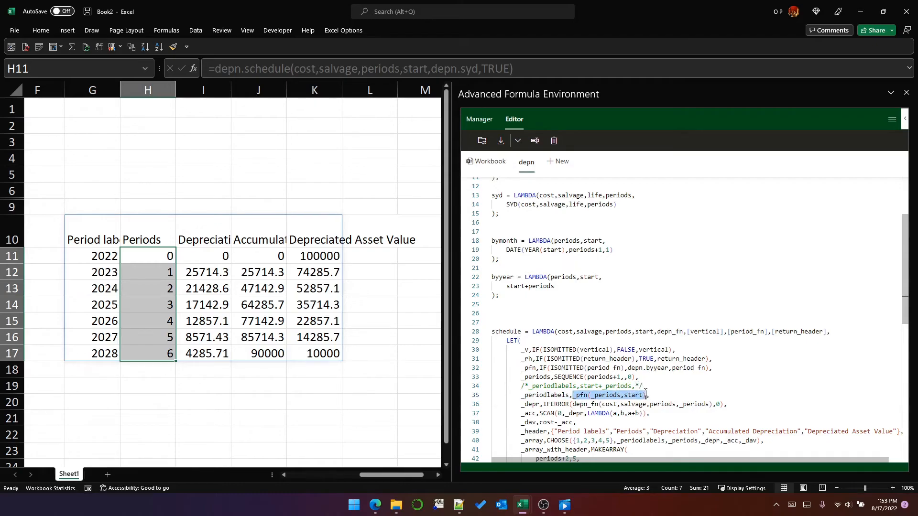
click(673, 378)
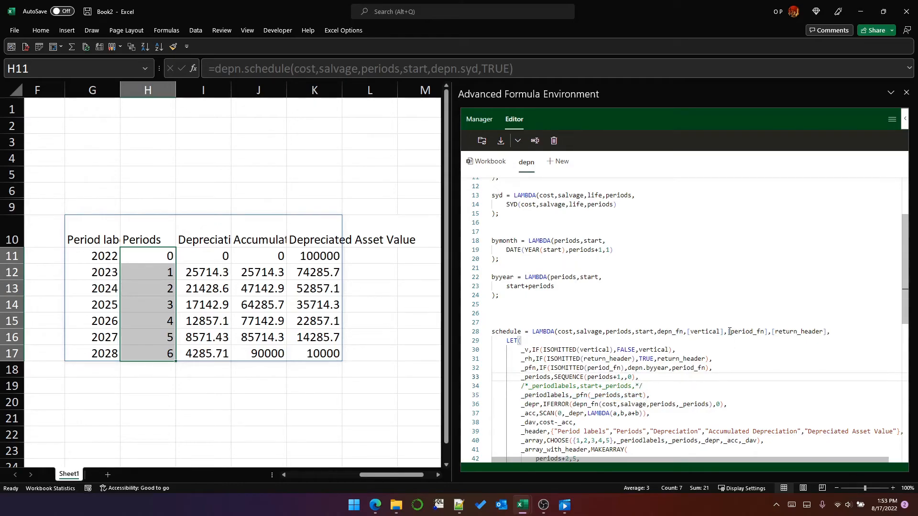
drag(728, 331, 768, 331)
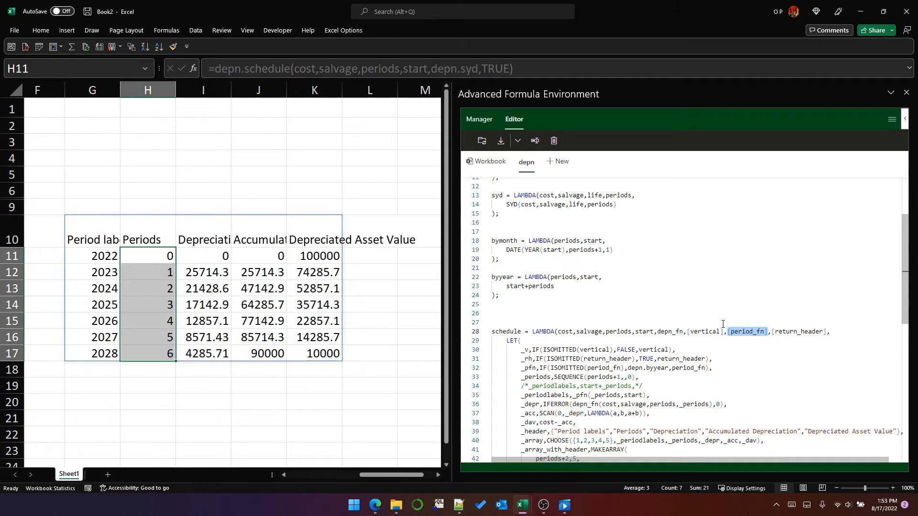
double_click(502, 277)
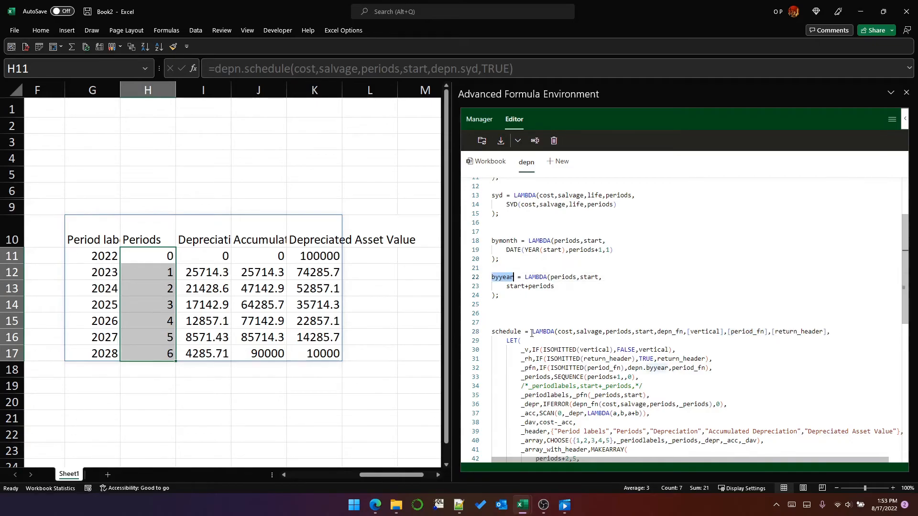
double_click(506, 242)
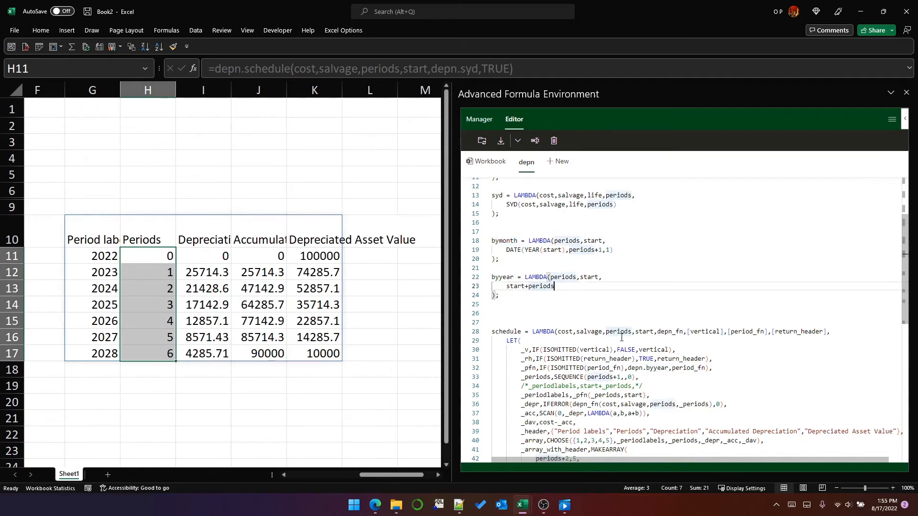
Step: Delete the commented-out _periodlabels line from the schedule function and sync the depn module with the workbook
click(652, 388)
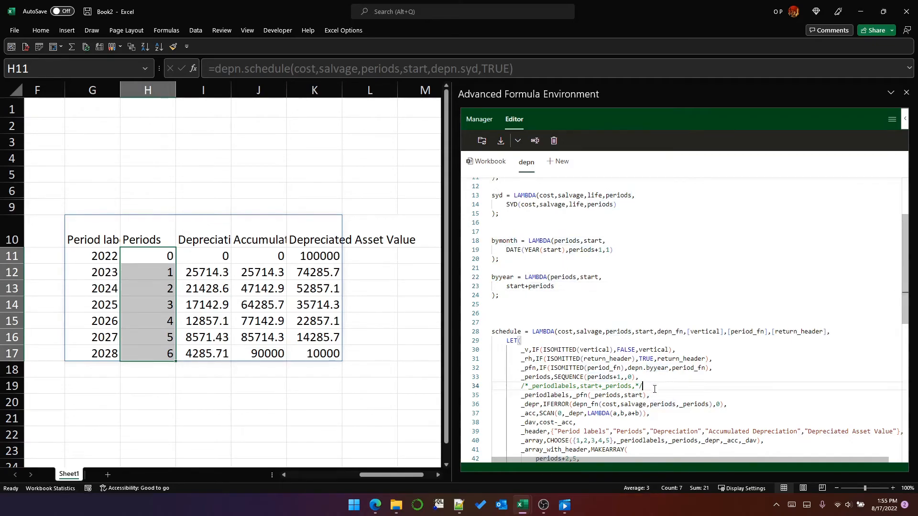
key(shift+Home)
key(shift+Home)
key(BackSpace)
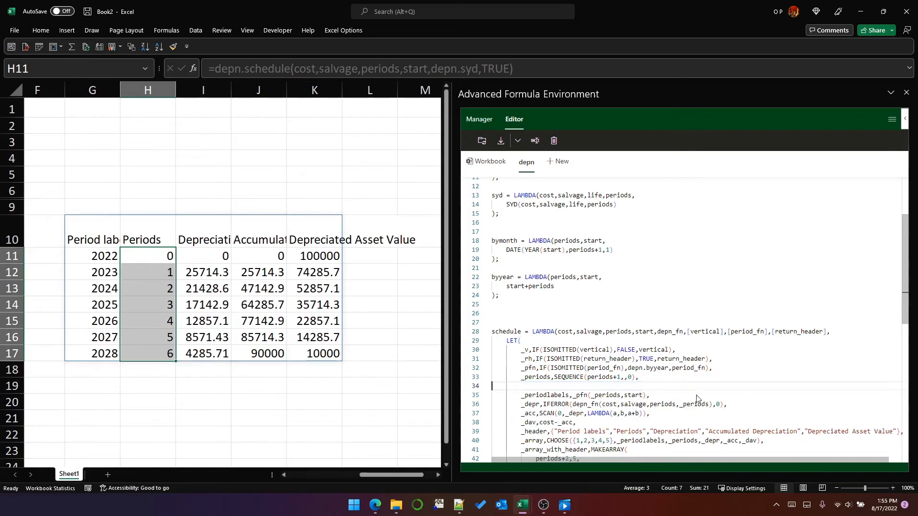
key(BackSpace)
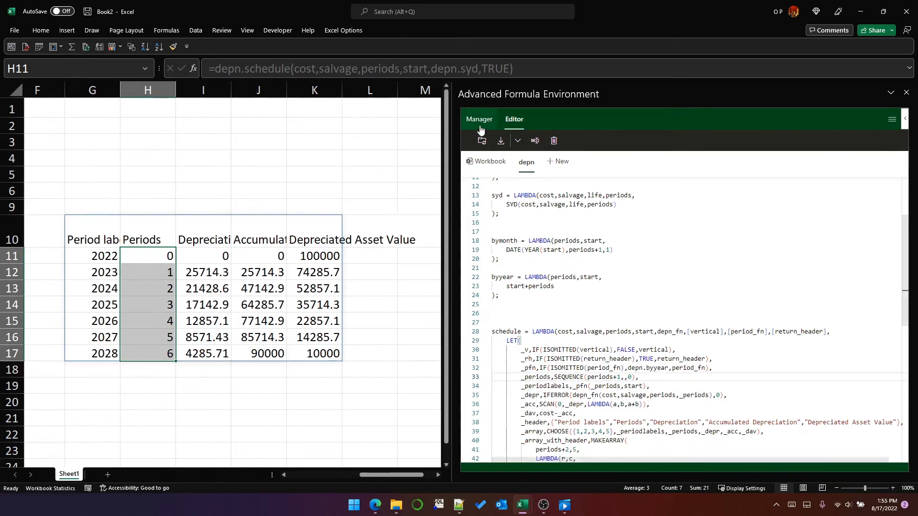
click(482, 144)
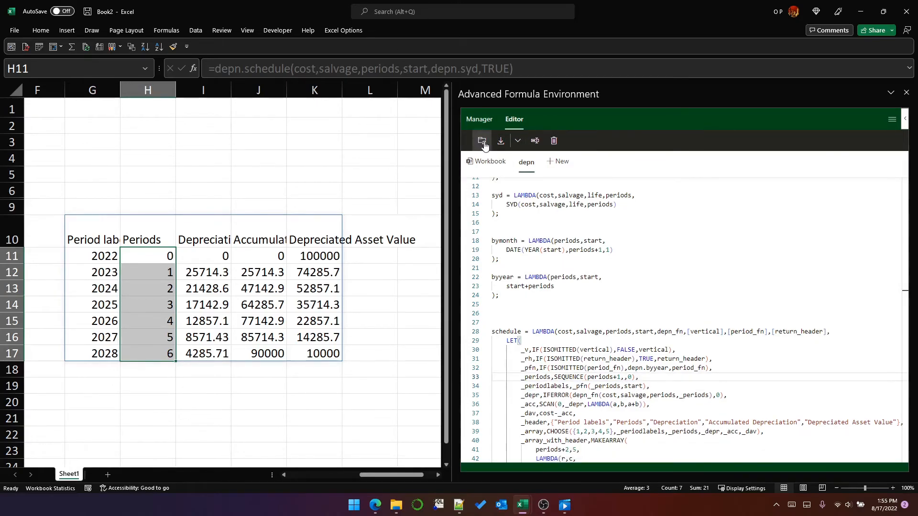
Step: Clear the depreciation schedules that start in cells G10 and A10, and widen the worksheet area beside the formula editor
click(99, 238)
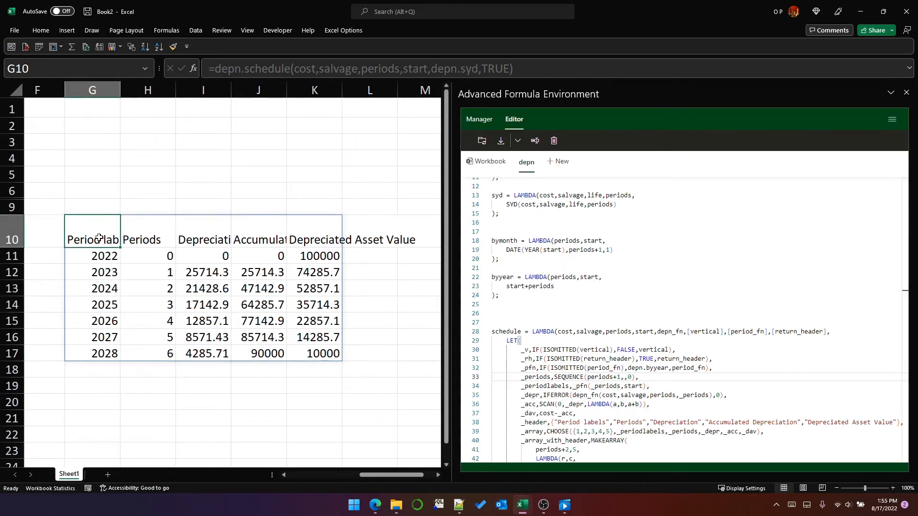
key(Delete)
key(Home)
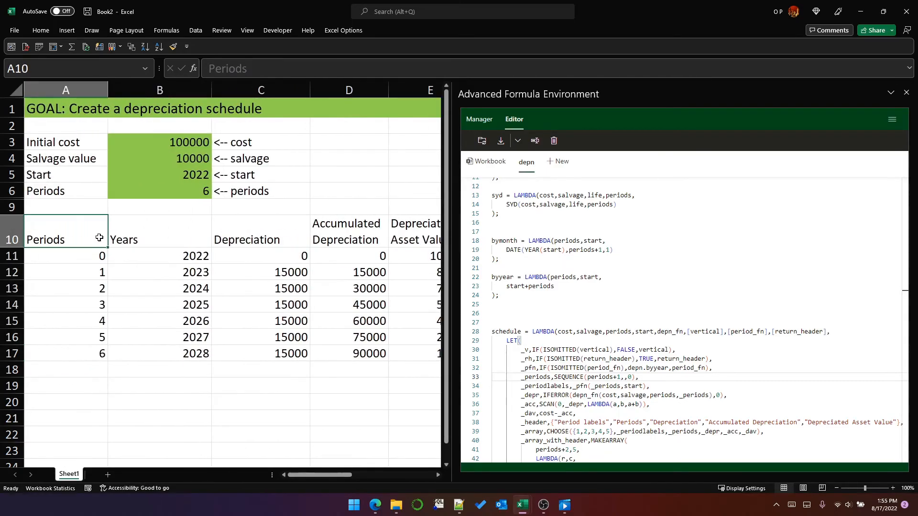
key(Delete)
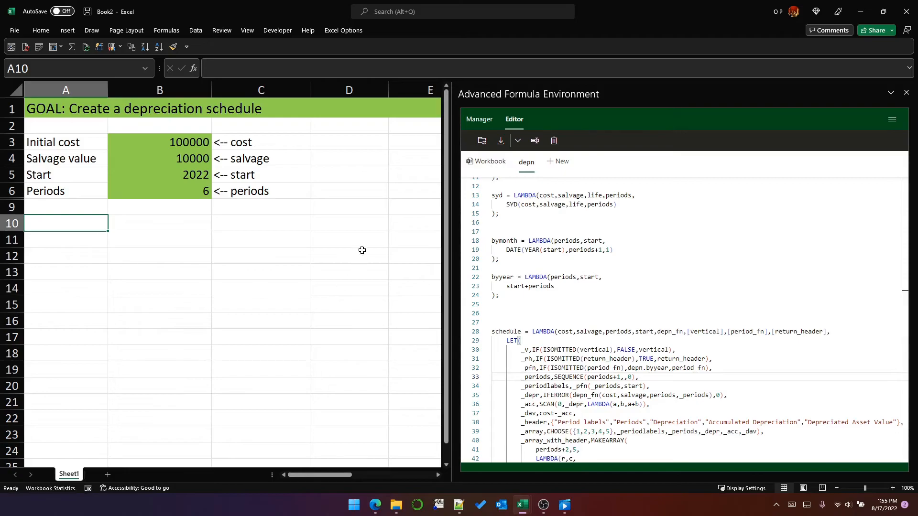
drag(452, 291, 527, 289)
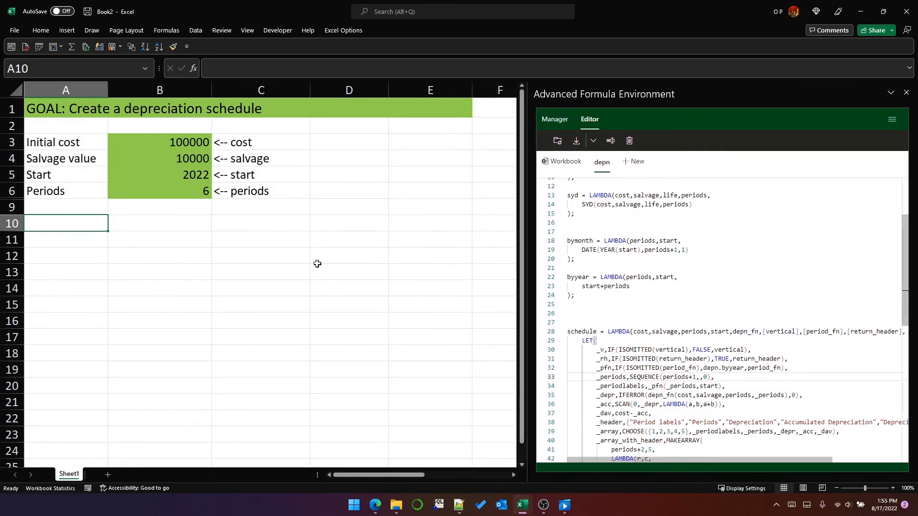
Step: Begin a depn.schedule formula in cell A10 with the arguments cost, salvage, periods and start
text(=depn.bymonth()
key(BackSpace)
key(BackSpace)
key(BackSpace)
key(BackSpace)
key(BackSpace)
key(BackSpace)
key(BackSpace)
key(BackSpace)
text(sch)
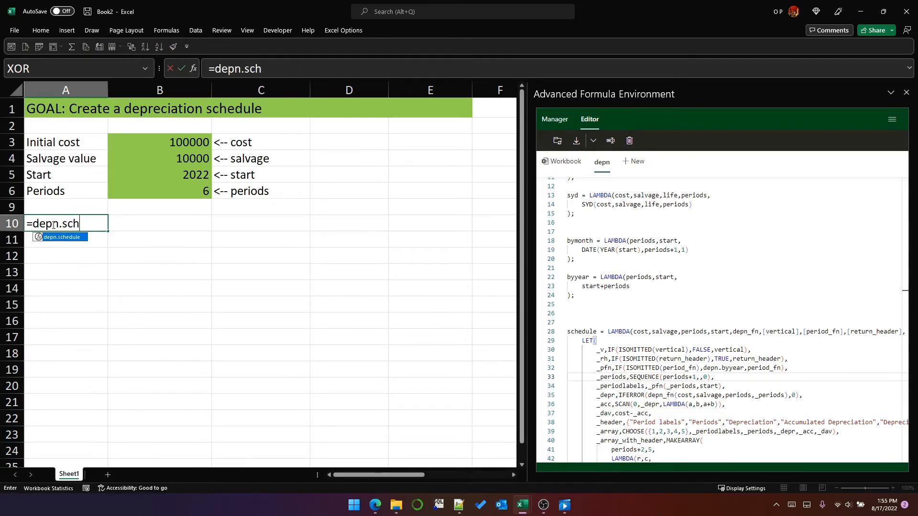
key(Tab)
text(c)
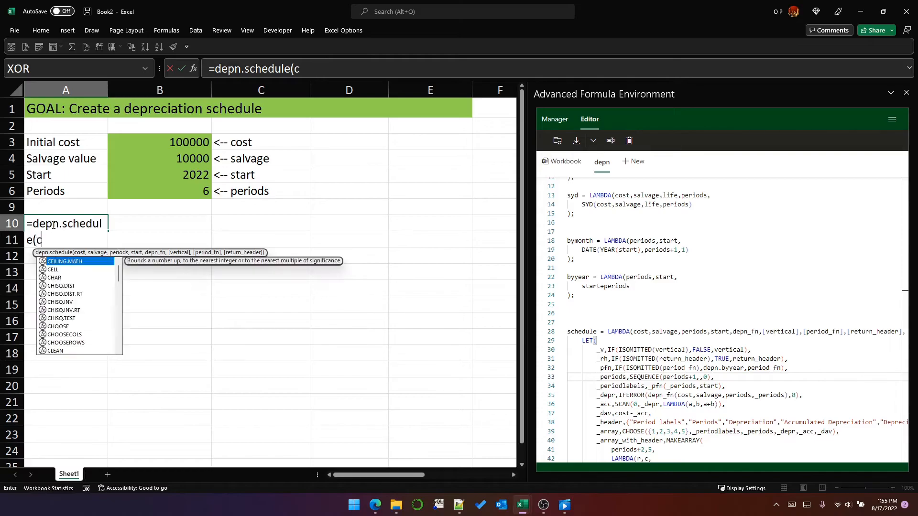
text(ost,savalv)
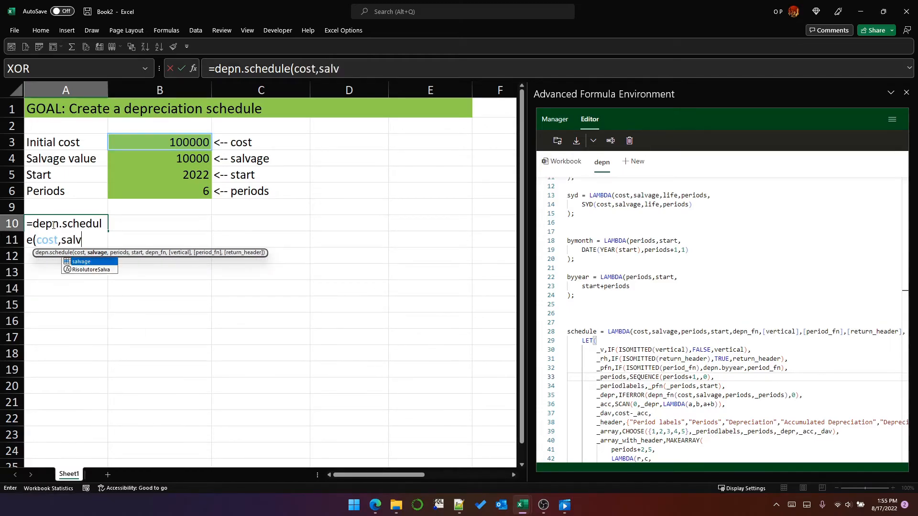
text(age,periods)
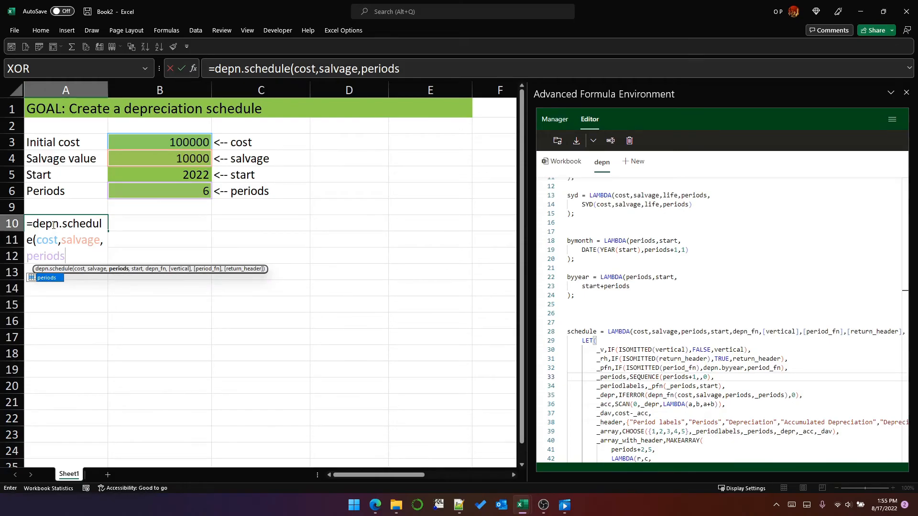
text(,start)
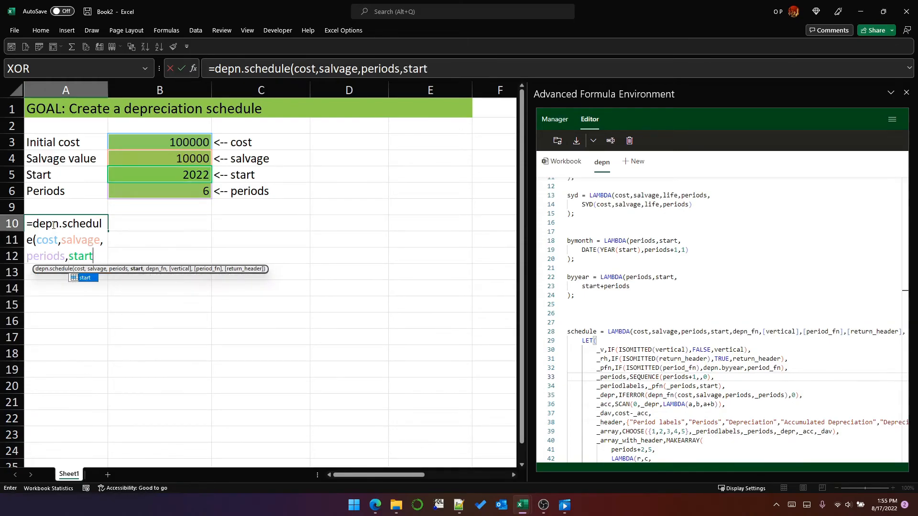
Step: Complete the depn.schedule formula in A10 with depn.db as depn_fn, TRUE for vertical and depn.byyear as period_fn
text(,dep)
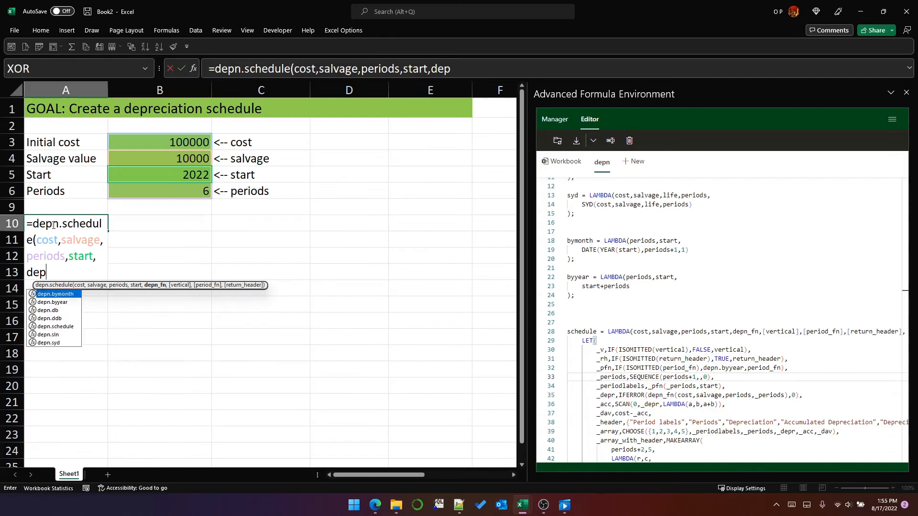
text(n.db,)
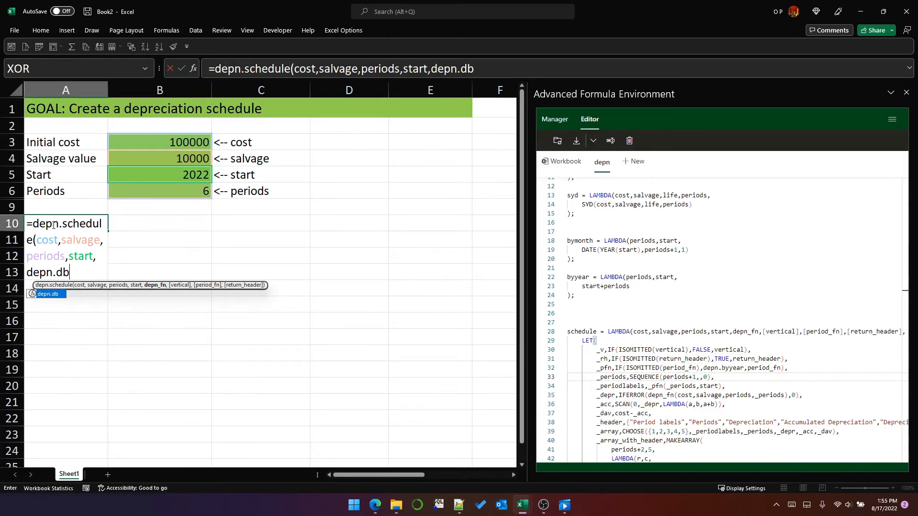
text(TRUE,)
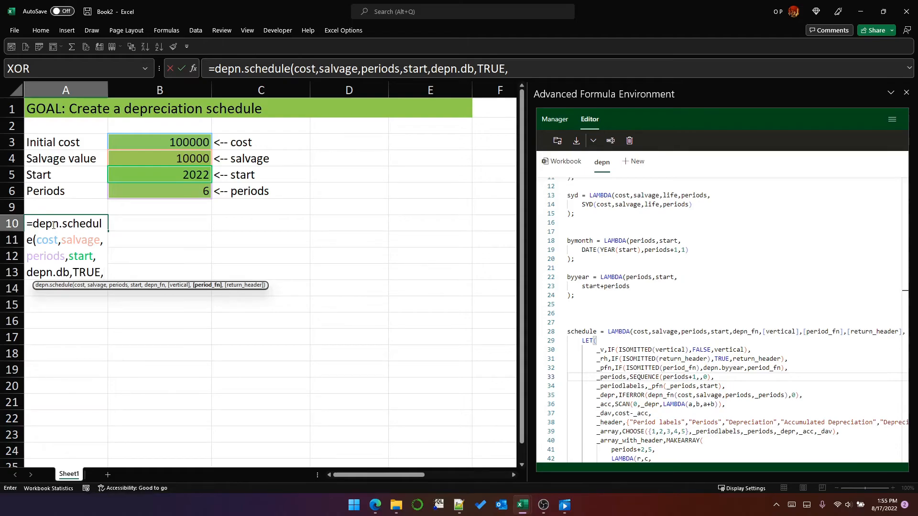
text(depn)
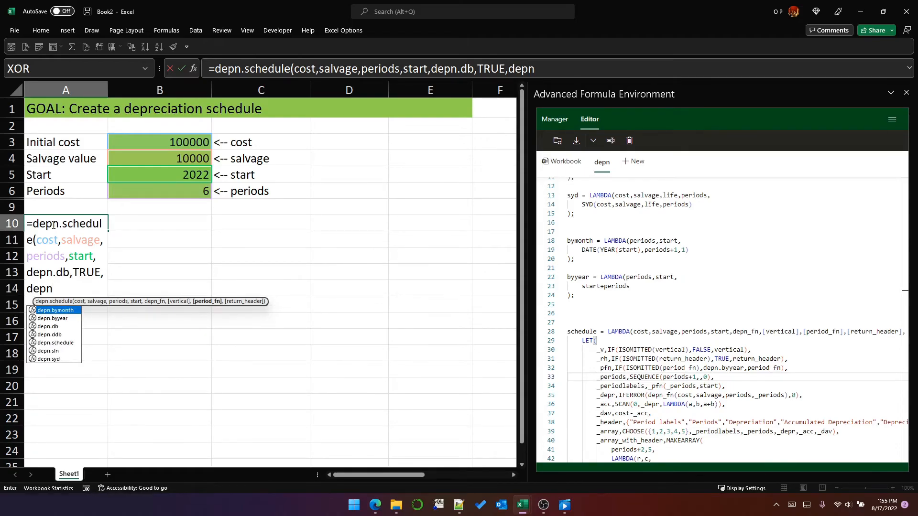
text(.by)
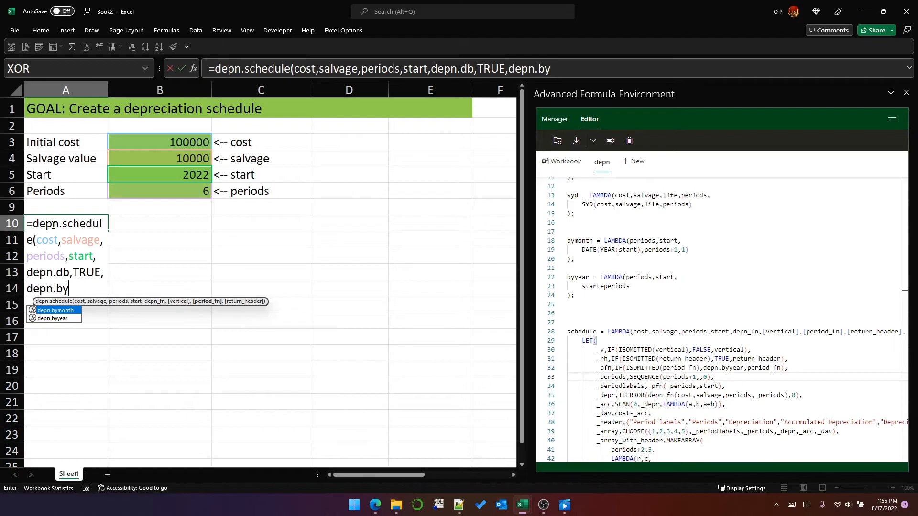
text(year))
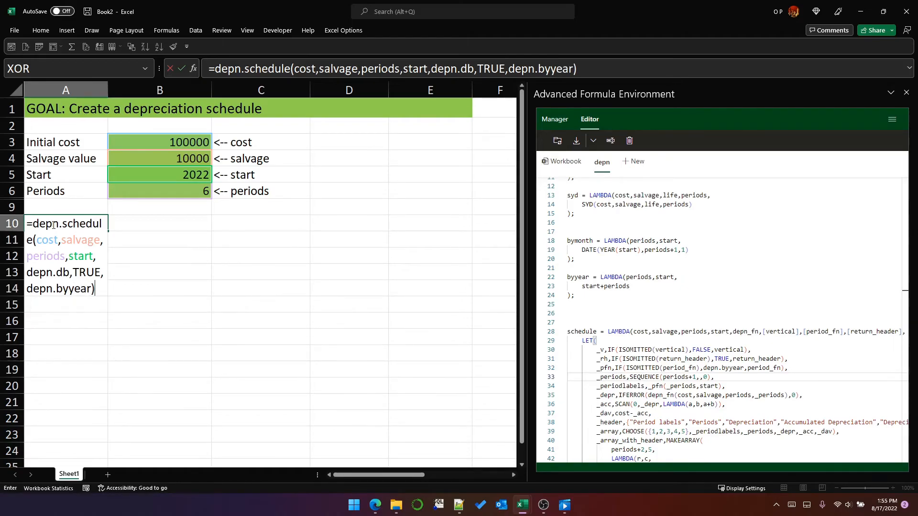
key(Return)
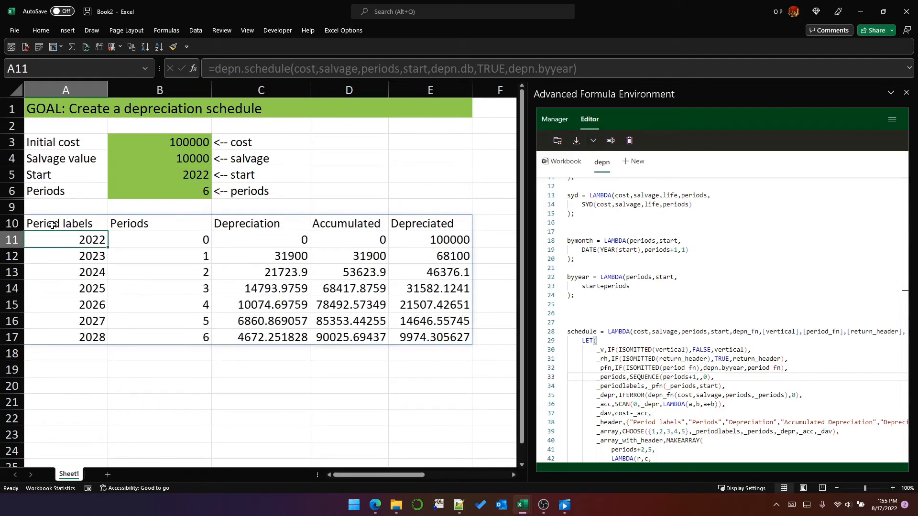
Step: Change the period_fn argument of the depn.schedule formula in A10 to depn.bymonth
click(52, 225)
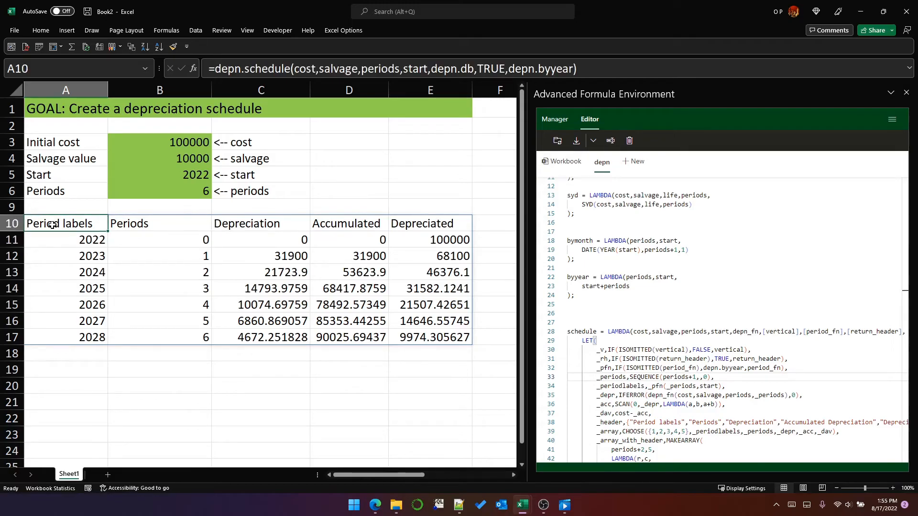
click(164, 173)
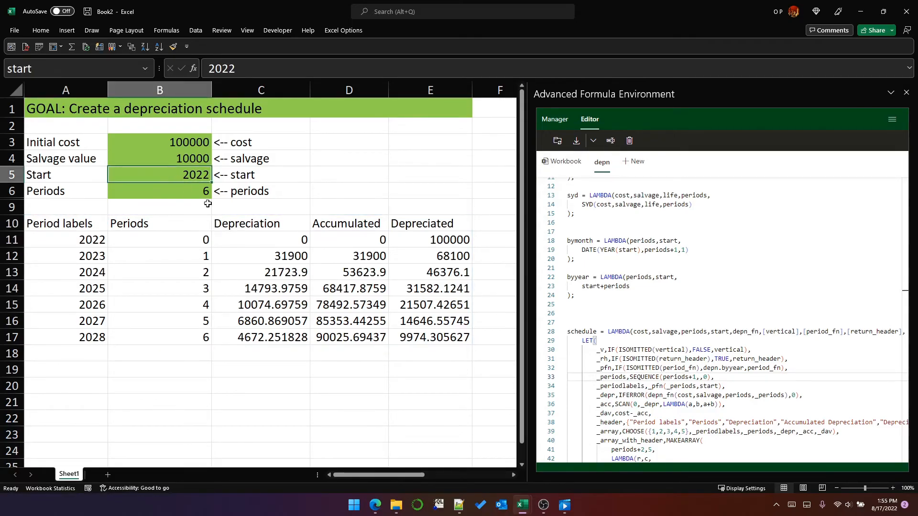
click(60, 228)
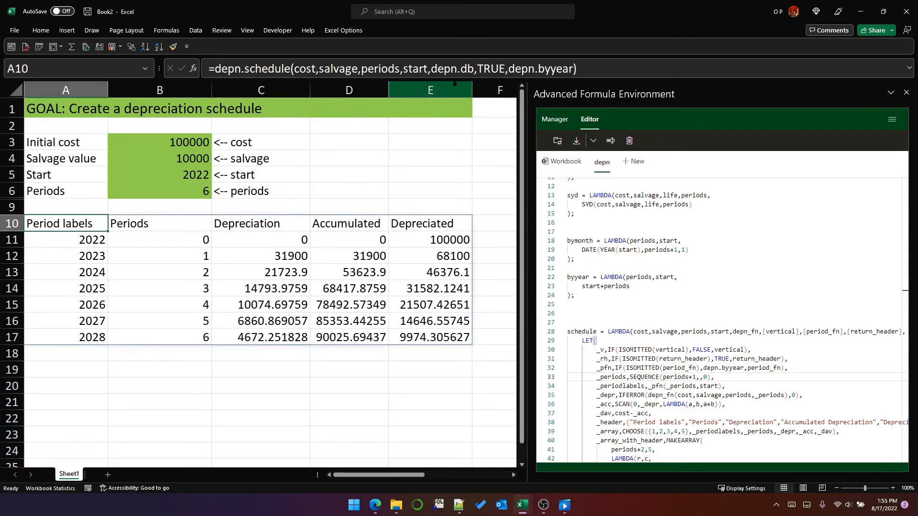
double_click(529, 69)
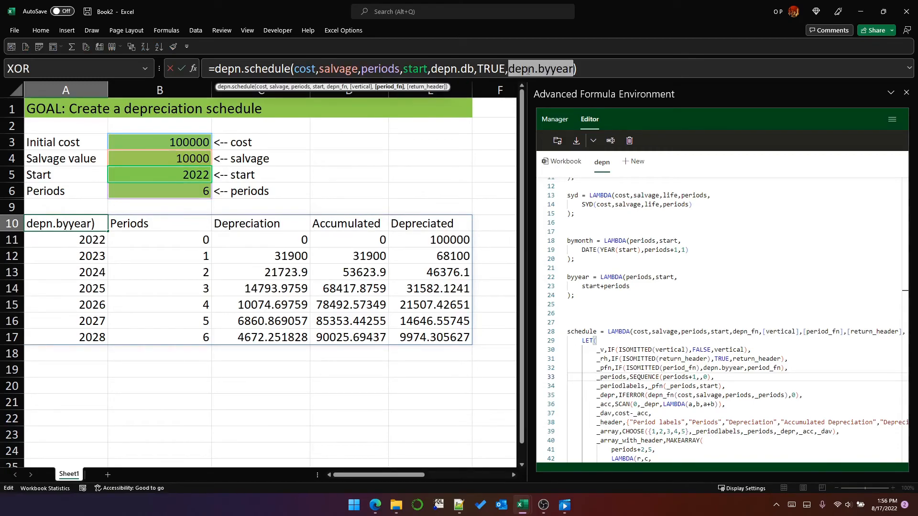
text(depn.b)
text(ymonth)
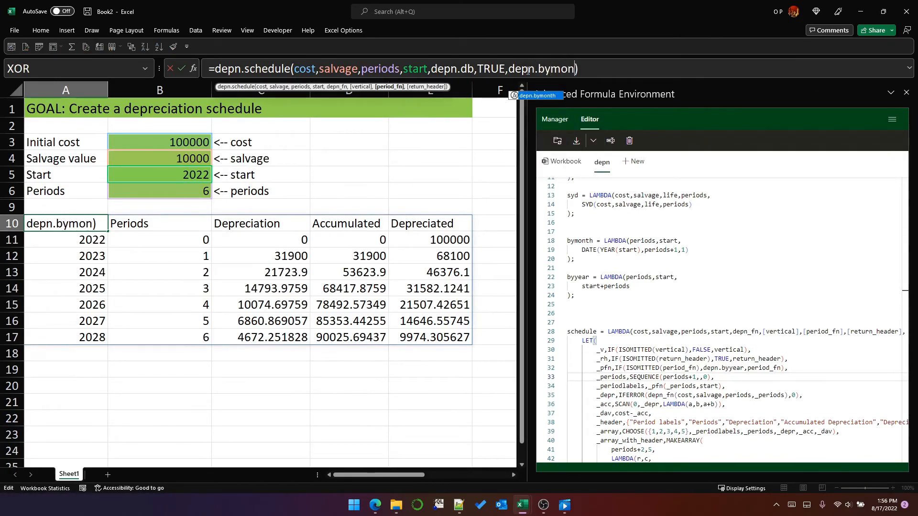
key(Return)
key(Up)
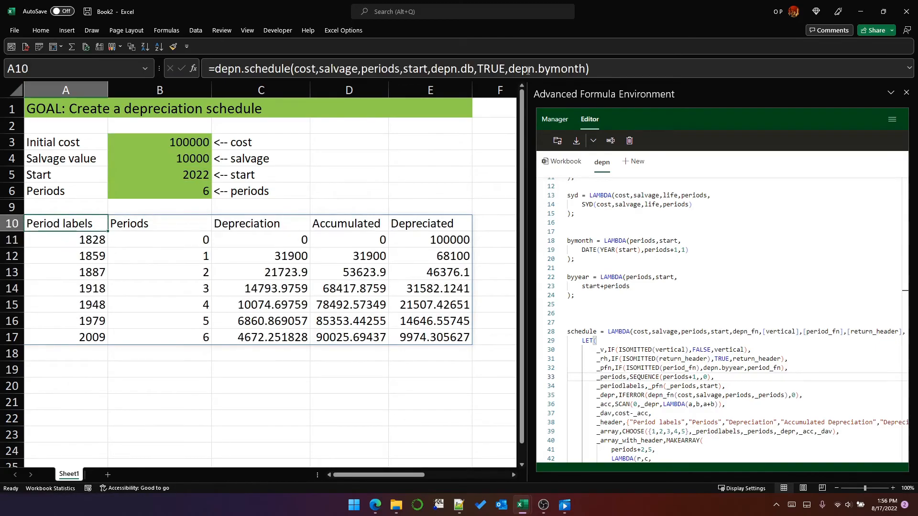
Step: Set the Start input in B5 to the date 2022-01-01
drag(77, 240, 95, 342)
click(179, 176)
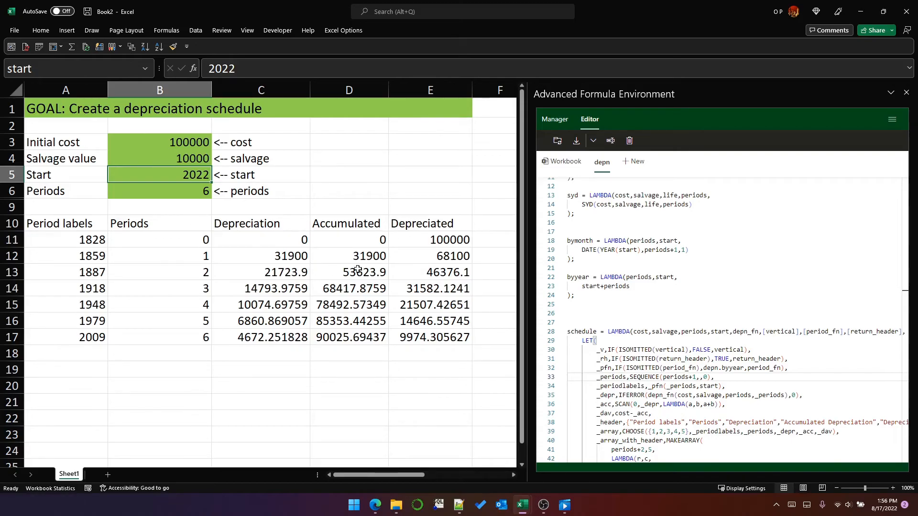
text(2022-0)
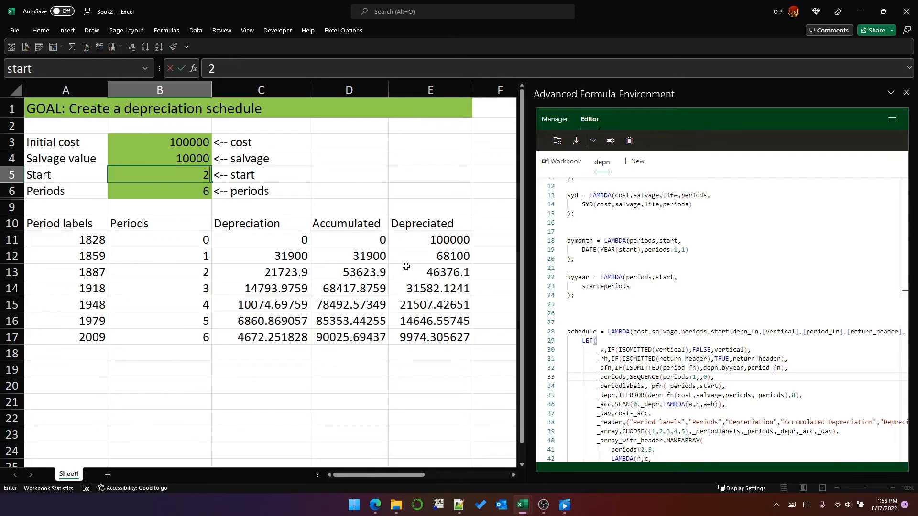
text(1-01)
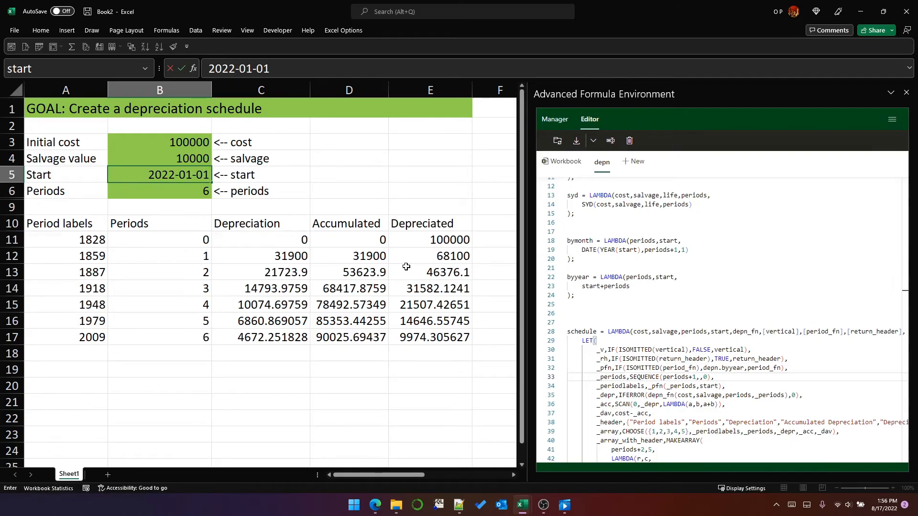
key(Return)
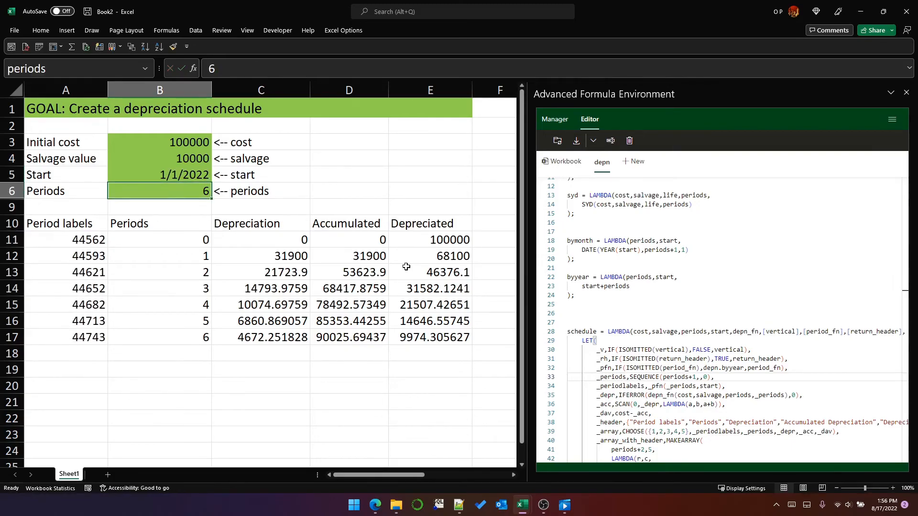
Step: Format the period labels in A11:A17 as Short Date
drag(75, 239, 81, 336)
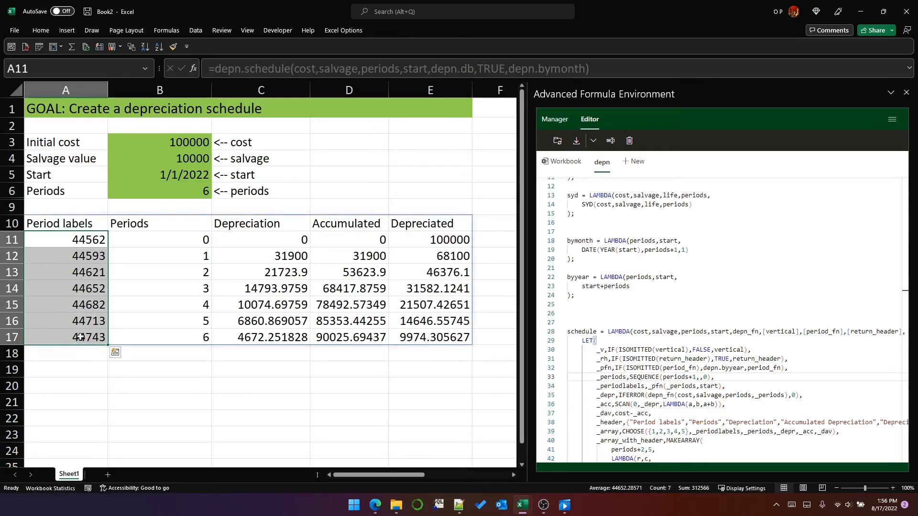
right_click(89, 258)
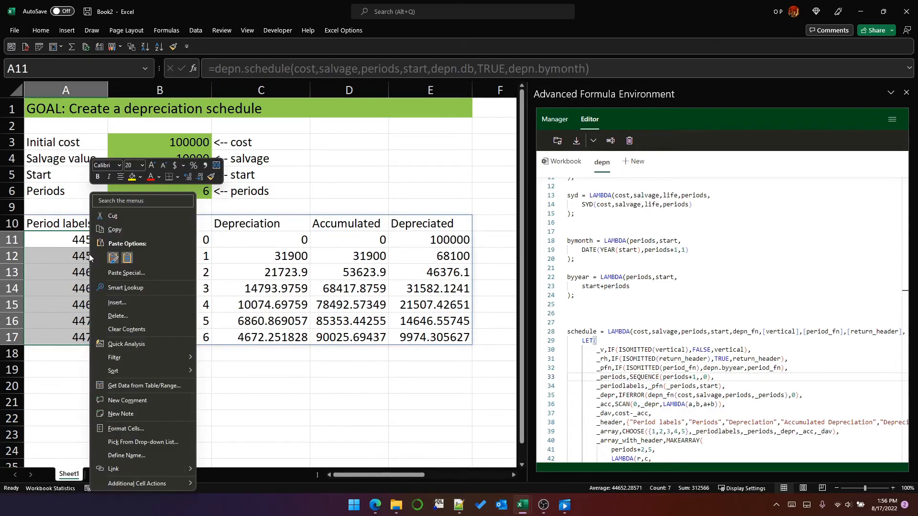
click(35, 32)
click(436, 50)
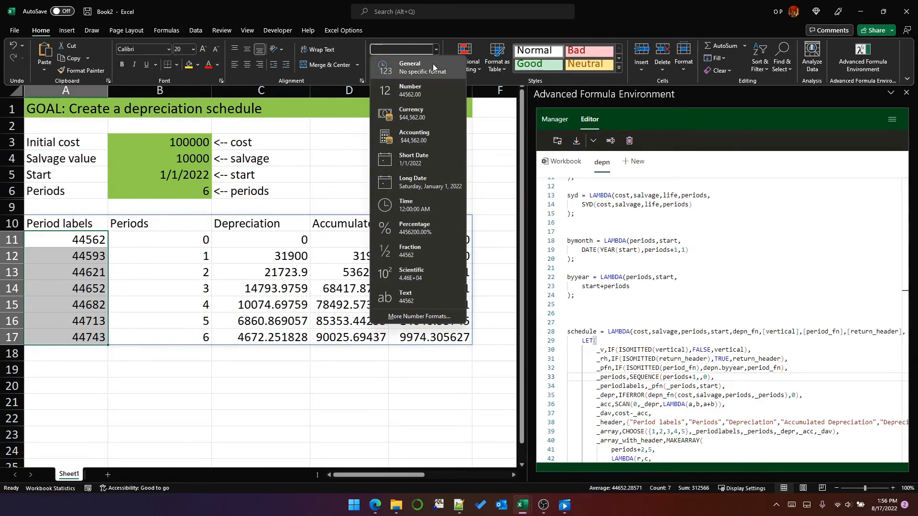
click(421, 161)
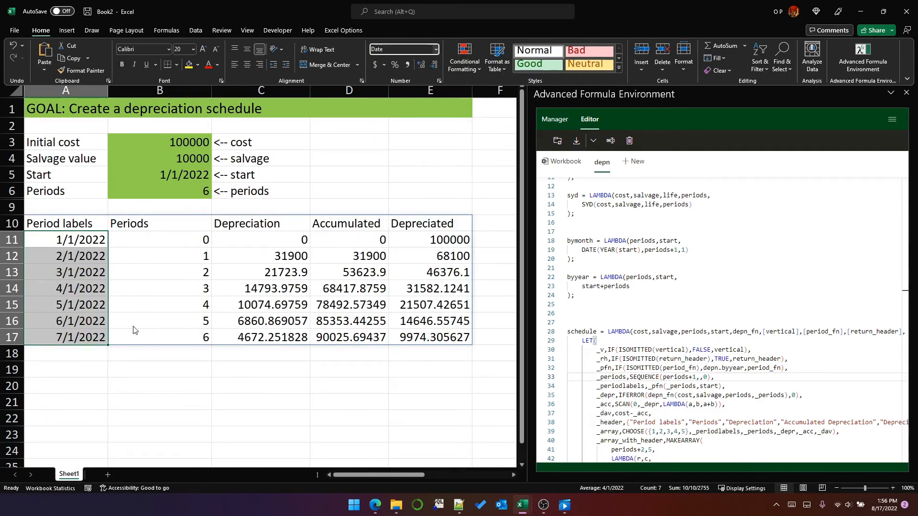
click(77, 268)
click(70, 252)
drag(54, 241, 58, 338)
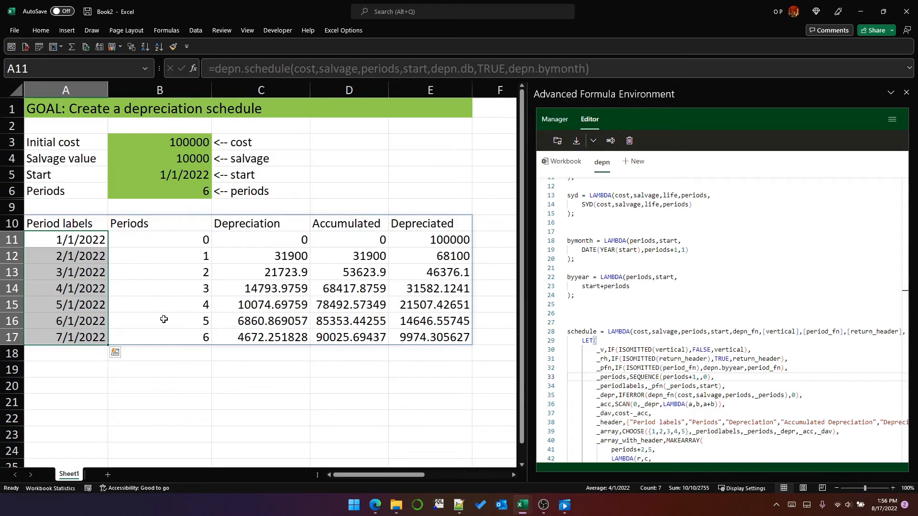
Step: Remove the period_fn argument from the depn.schedule formula in A10 and check the period labels against the start date and period numbers
click(72, 224)
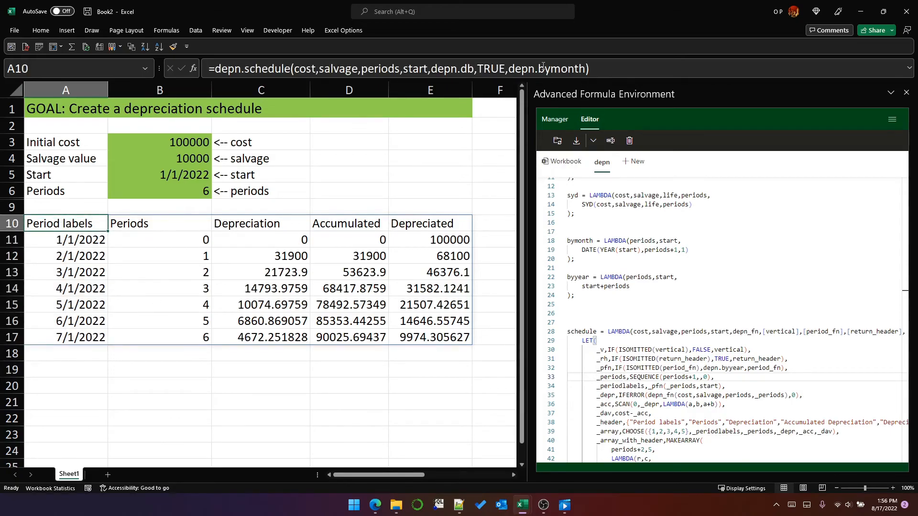
drag(508, 68, 586, 68)
key(BackSpace)
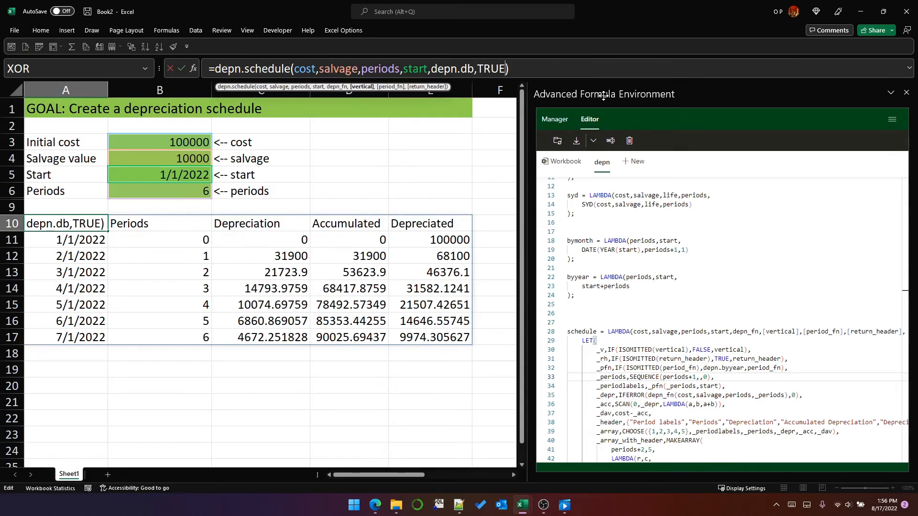
key(Return)
key(Up)
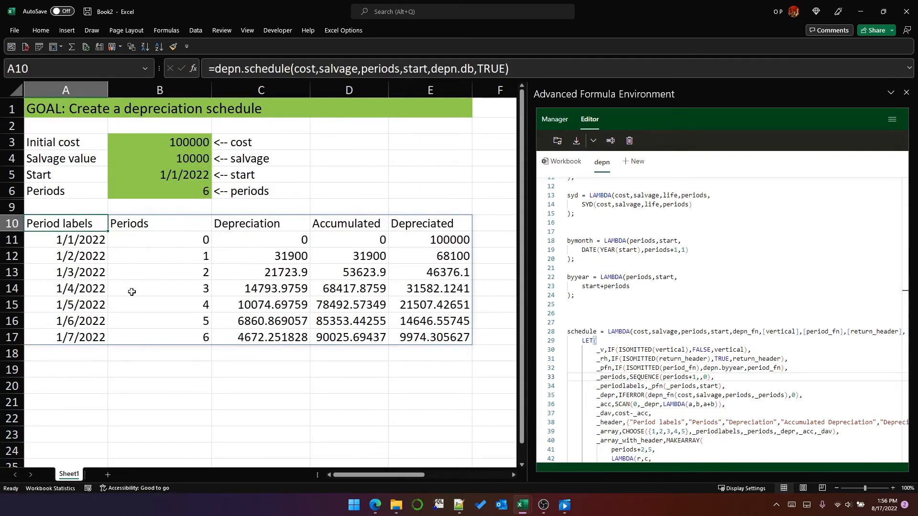
drag(80, 242, 84, 338)
drag(78, 242, 80, 336)
click(189, 175)
drag(74, 242, 83, 337)
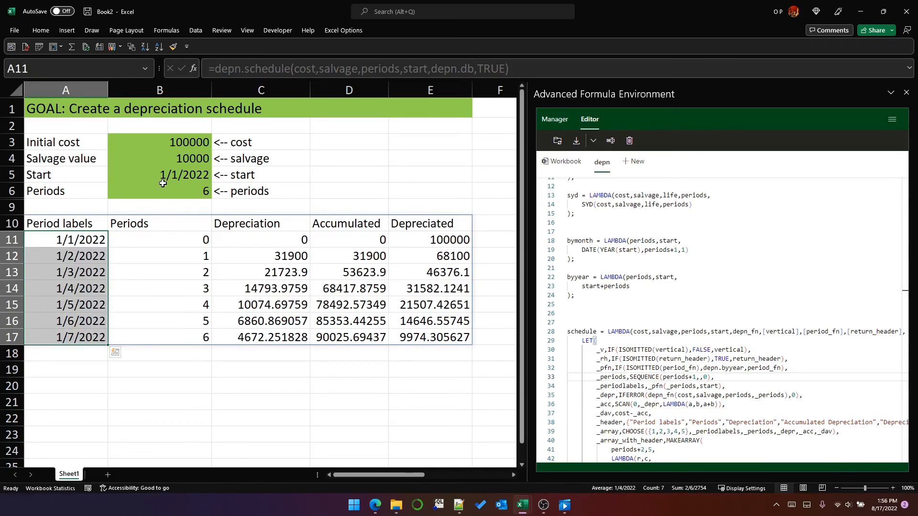
click(170, 245)
drag(168, 249, 160, 338)
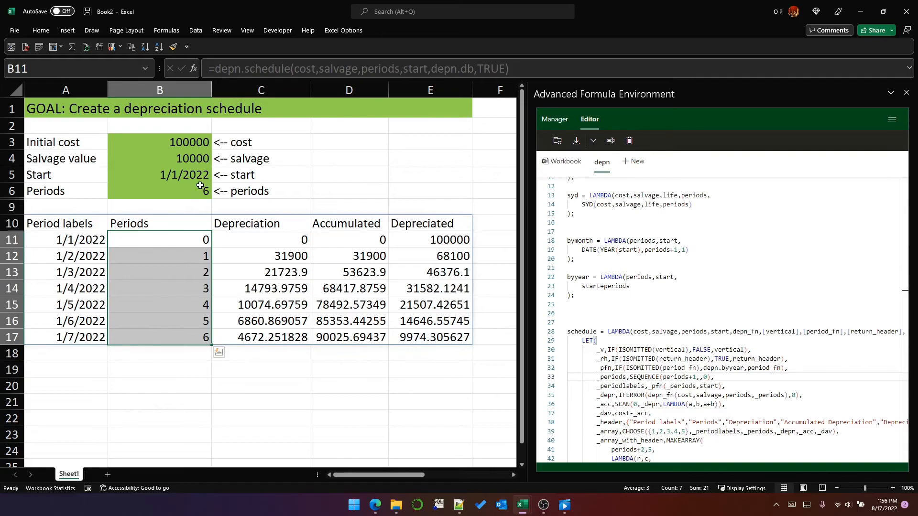
Step: Set the Start input in B5 to 2022 and give that cell the General number format
click(194, 175)
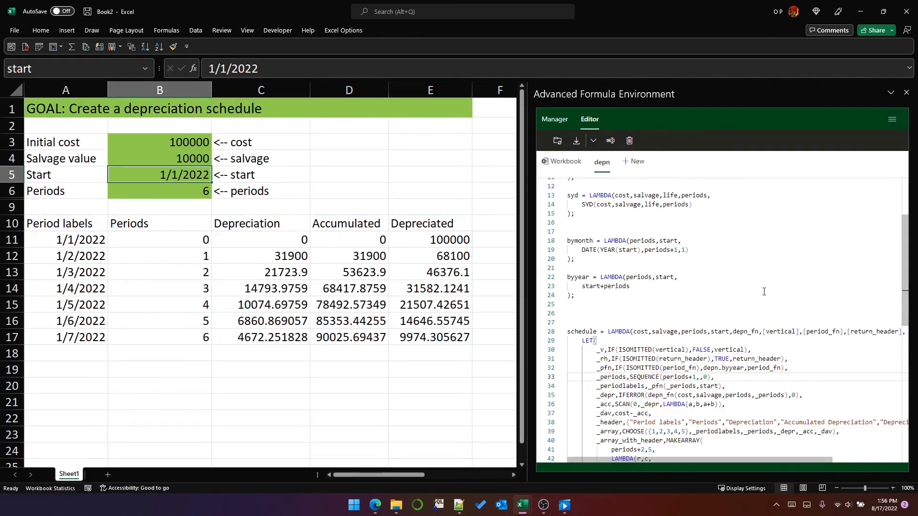
text(2022)
key(Return)
key(Up)
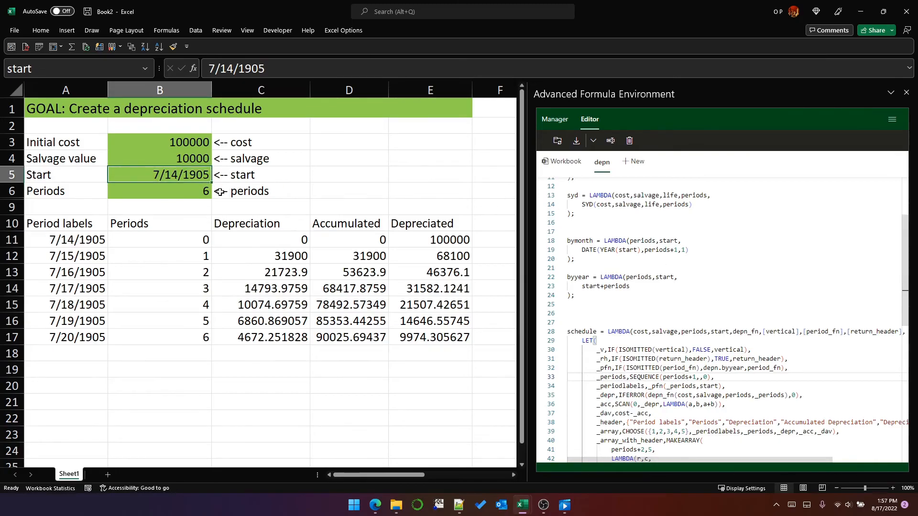
right_click(189, 174)
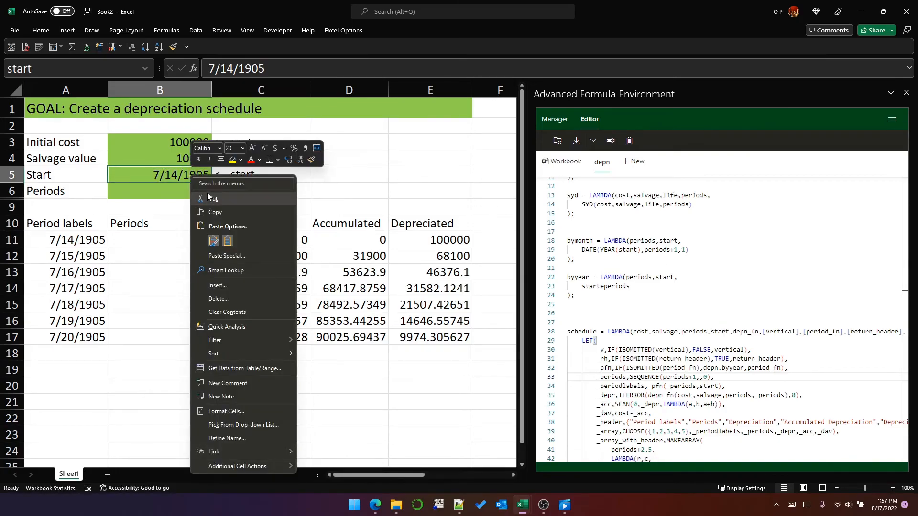
click(40, 30)
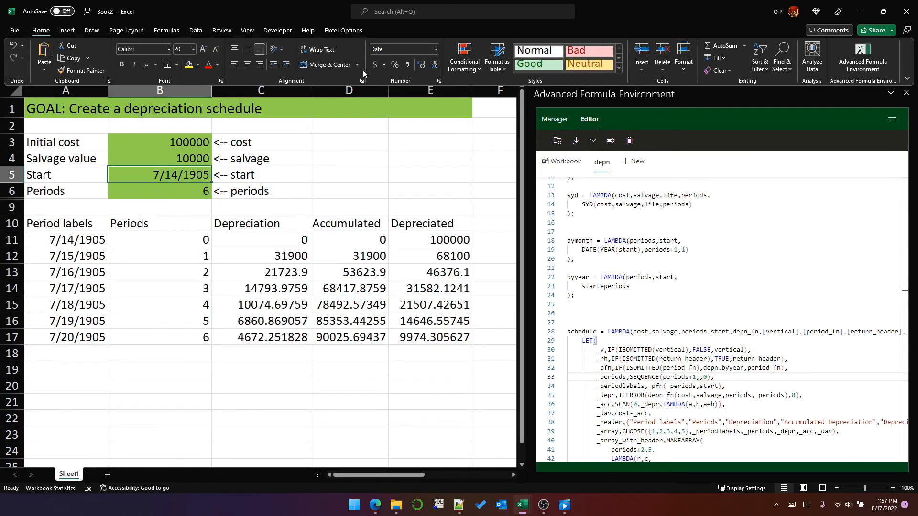
click(435, 50)
click(415, 65)
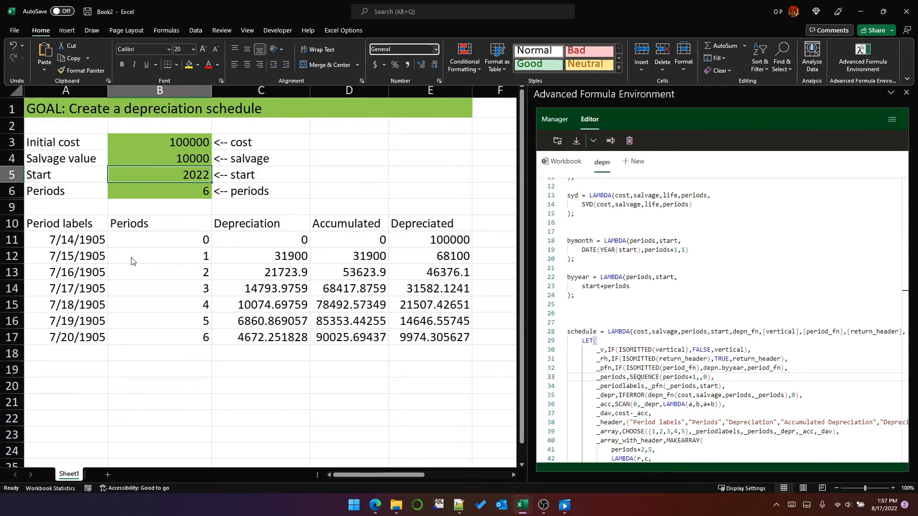
Step: Apply the General number format to the period labels in A11:A17
click(93, 253)
drag(83, 239, 81, 331)
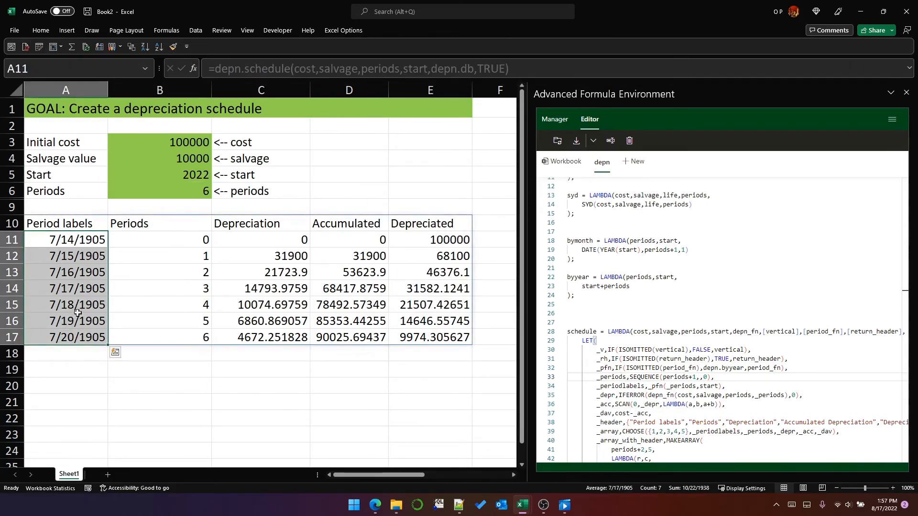
right_click(79, 281)
click(125, 428)
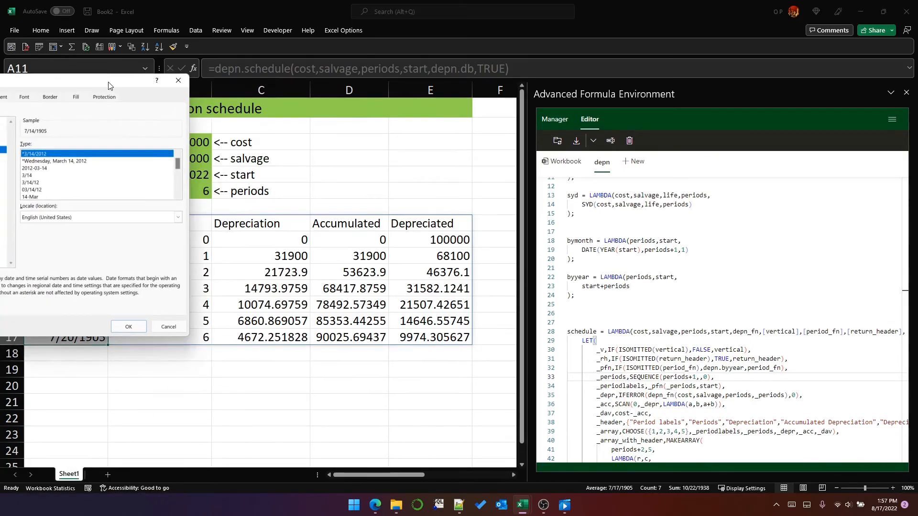
drag(105, 85, 350, 127)
click(220, 152)
click(360, 363)
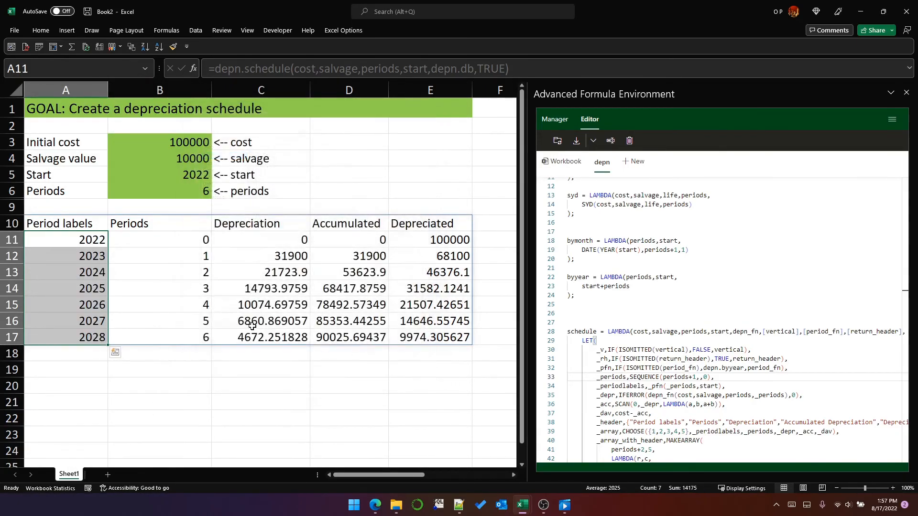
Step: Check the Start input, the first period label and the depn_fn argument of the depn.schedule formula in A10
click(148, 269)
click(178, 177)
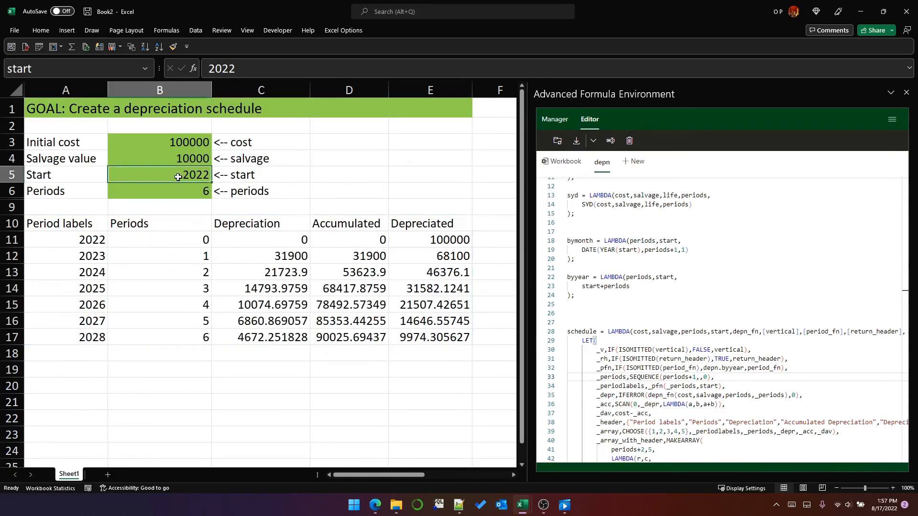
click(92, 244)
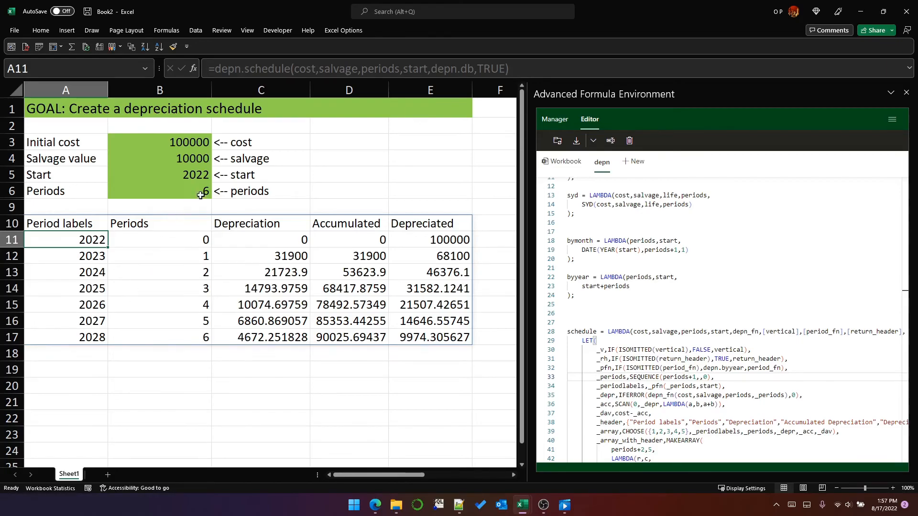
click(79, 222)
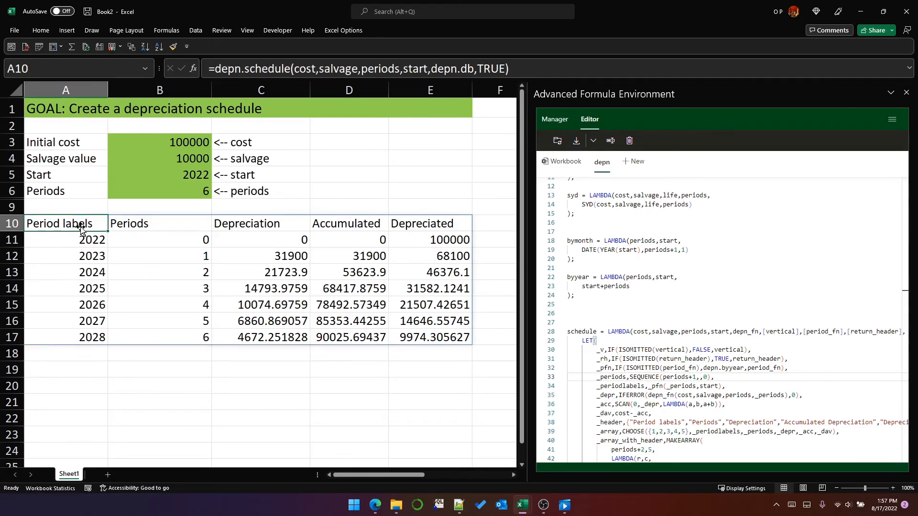
click(505, 68)
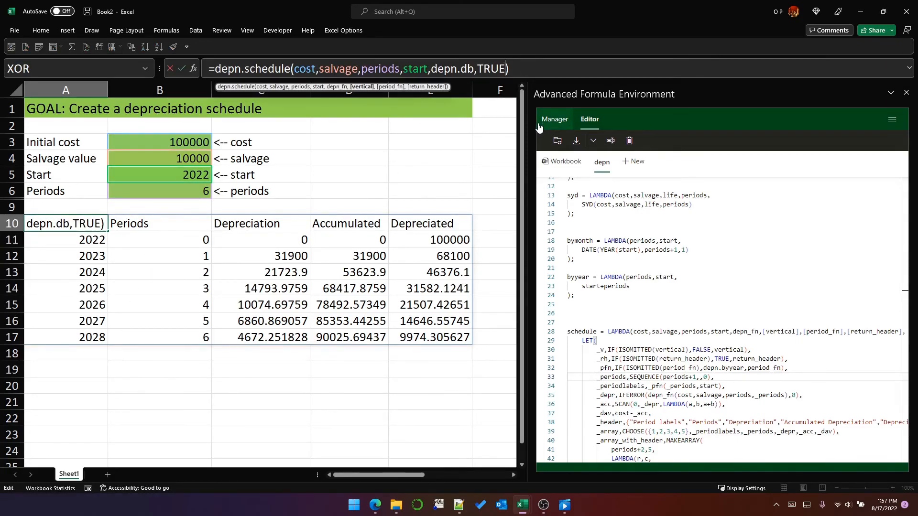
drag(433, 68, 474, 68)
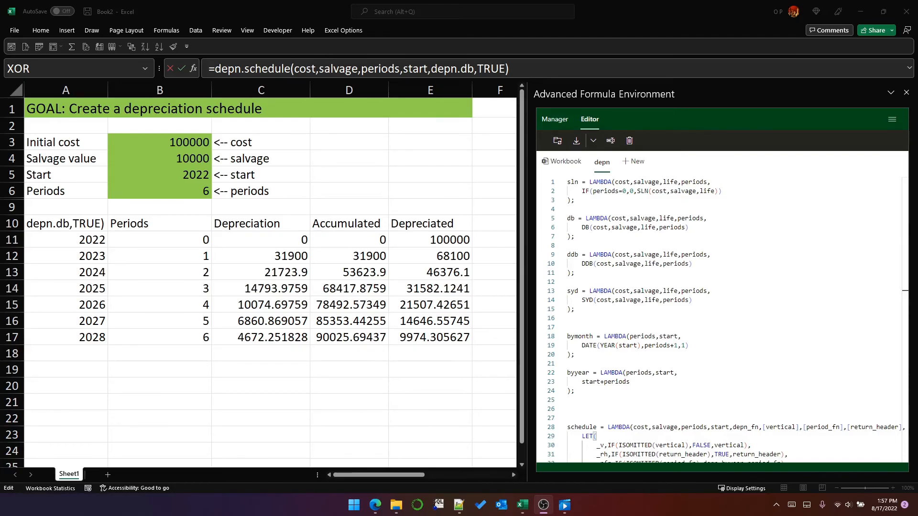
Step: Examine the depreciation functions sln, db, ddb and syd, the schedule function's period_fn argument, and bymonth in the depn module
double_click(574, 184)
click(571, 219)
double_click(578, 254)
double_click(572, 292)
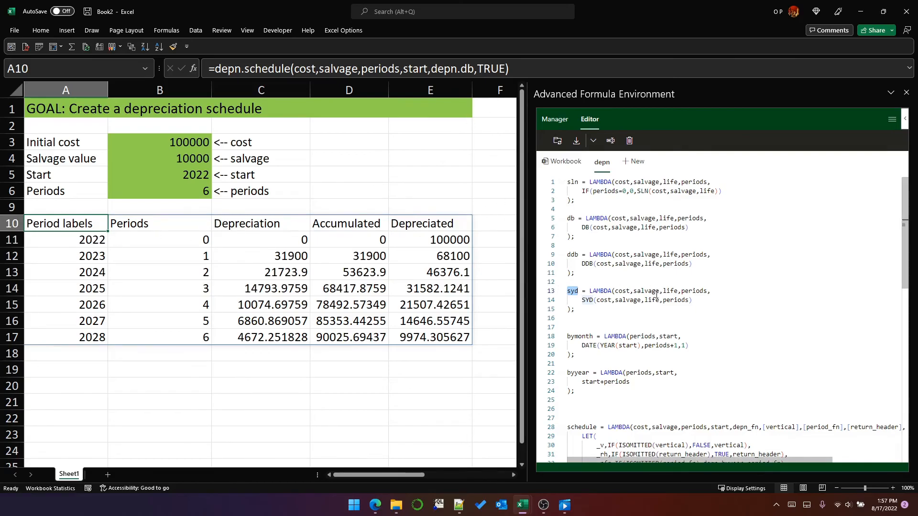
scroll(654, 293, down, 3)
drag(805, 356, 844, 355)
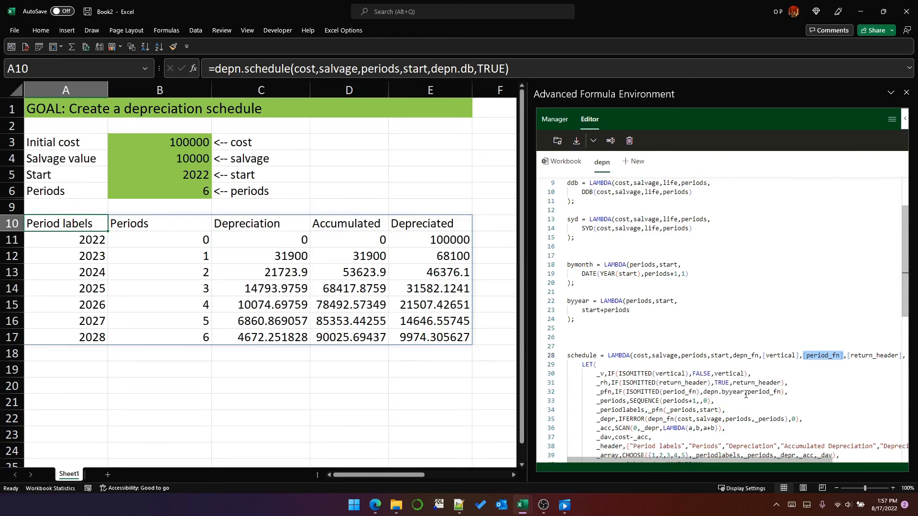
double_click(581, 265)
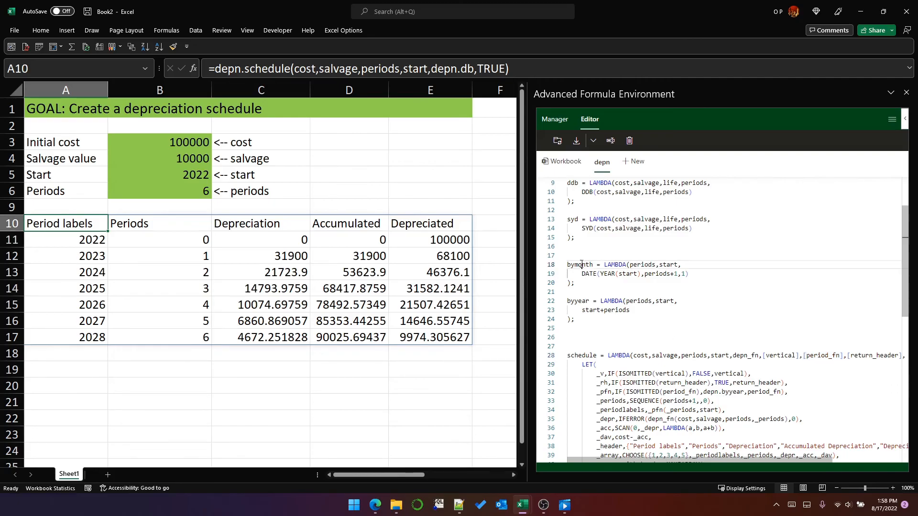
Step: Add a bybimonthly LAMBDA with the arguments periods and start and an empty body below byyear in the depn module
click(576, 330)
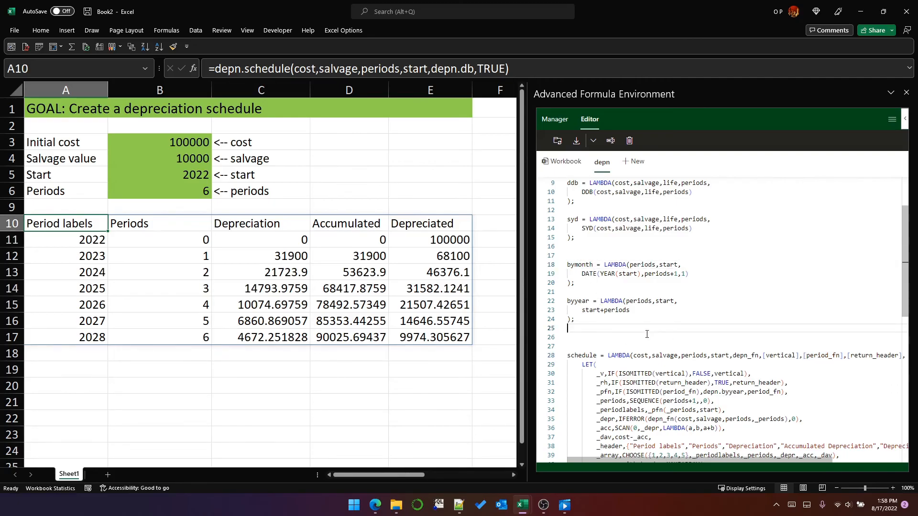
key(Return)
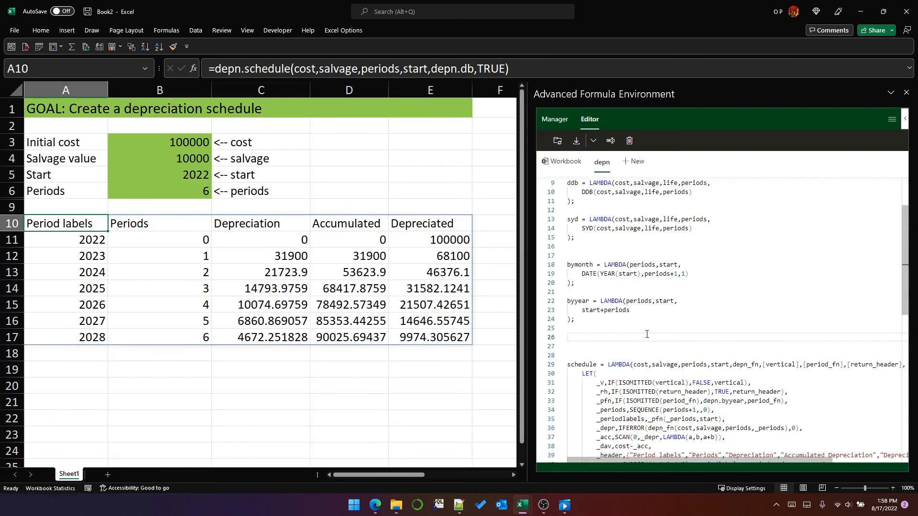
text(by)
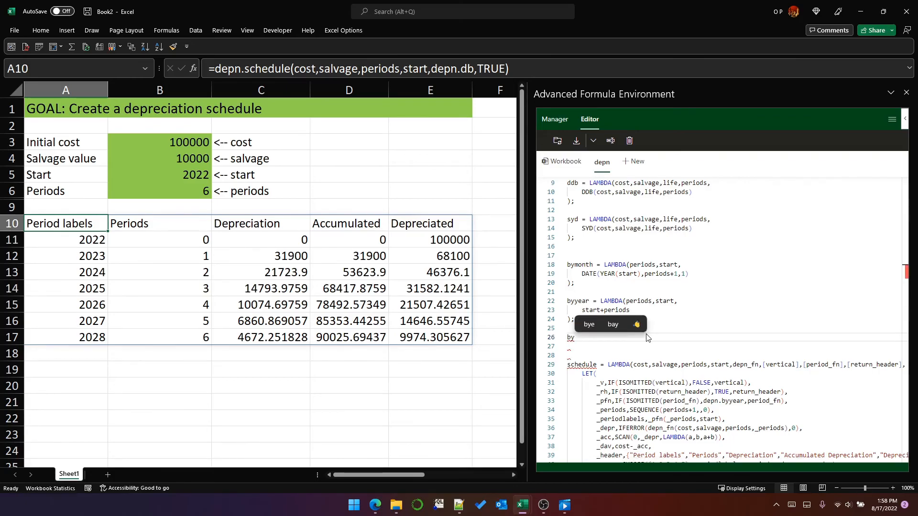
text(bi)
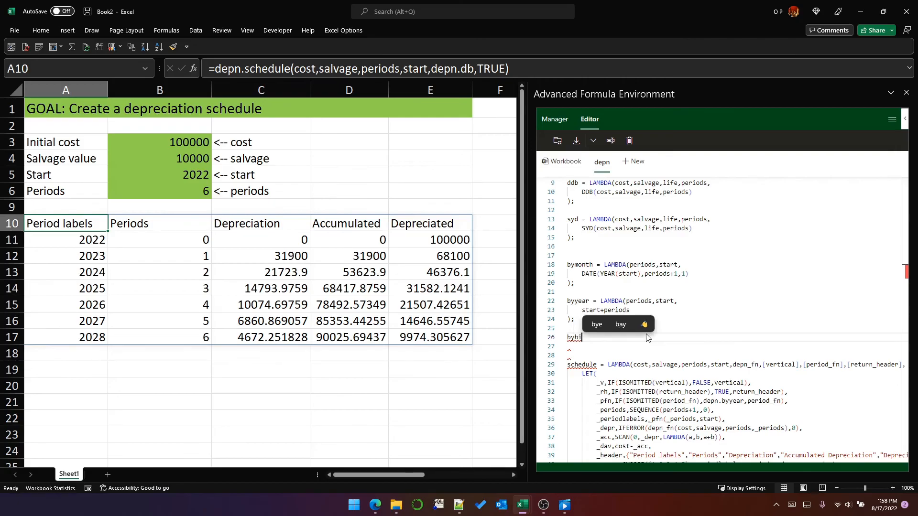
text(monthly = )
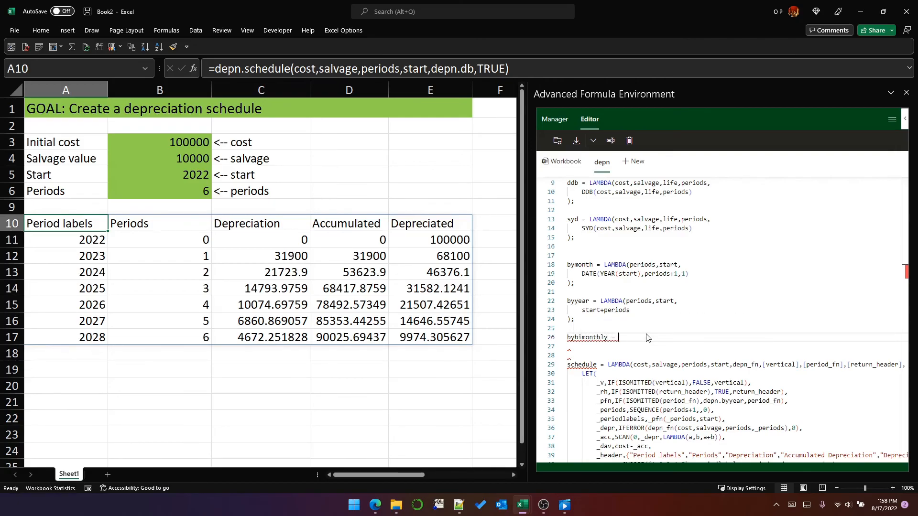
text(LAMBDA(periods,start)
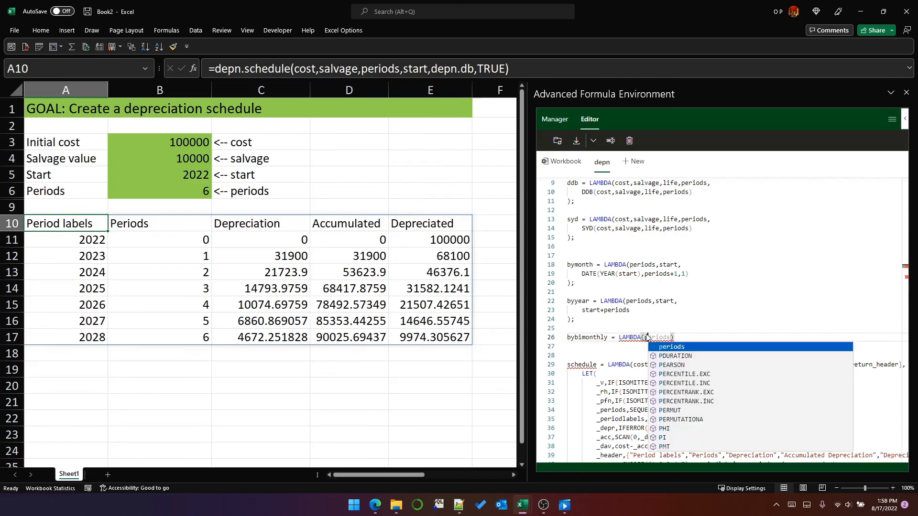
text(,)
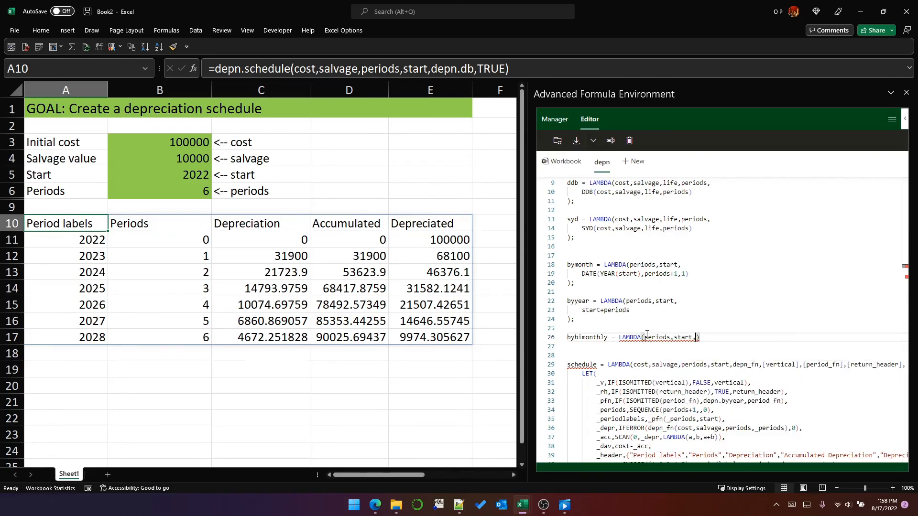
key(Return)
text();)
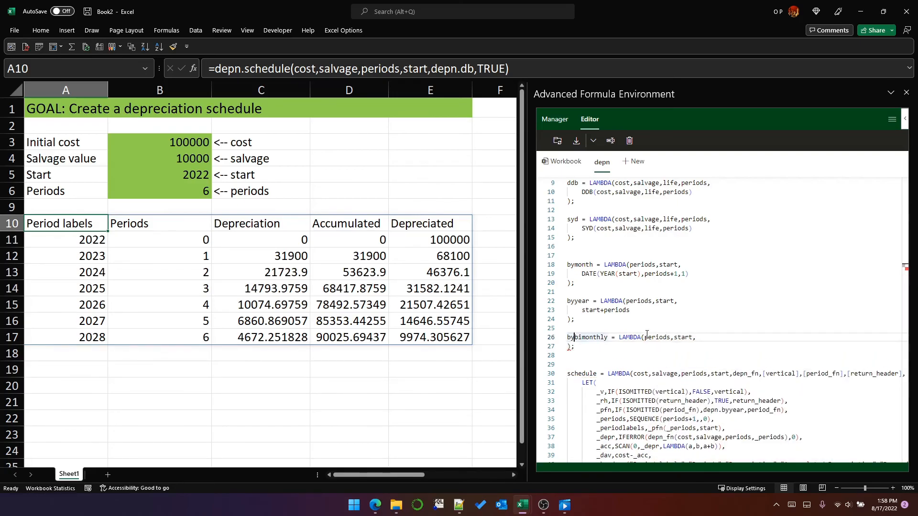
key(Home)
key(Return)
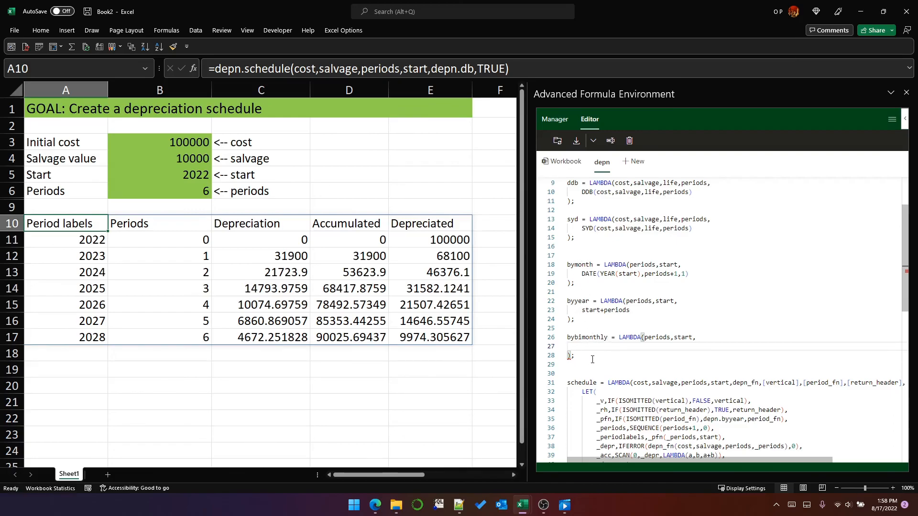
Step: Delete the empty bybimonthly LAMBDA and the extra blank lines above the schedule function
drag(593, 359, 565, 340)
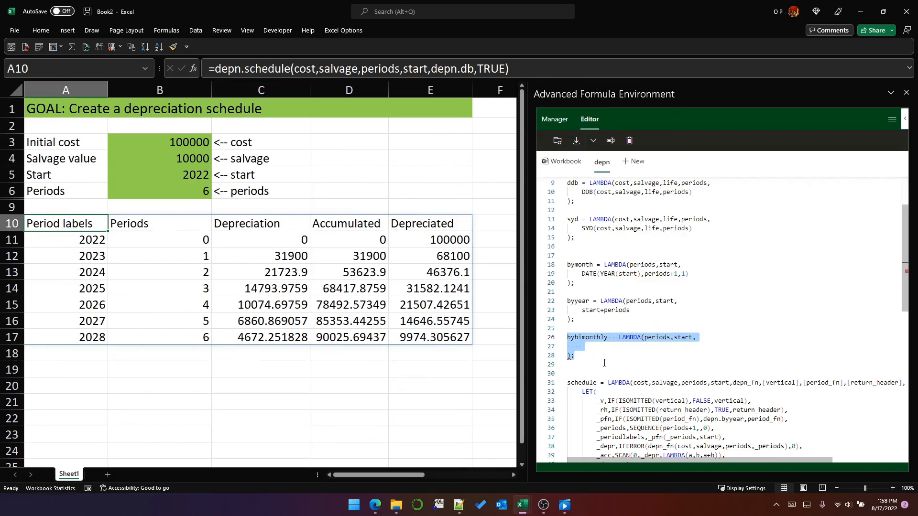
scroll(596, 243, up, 3)
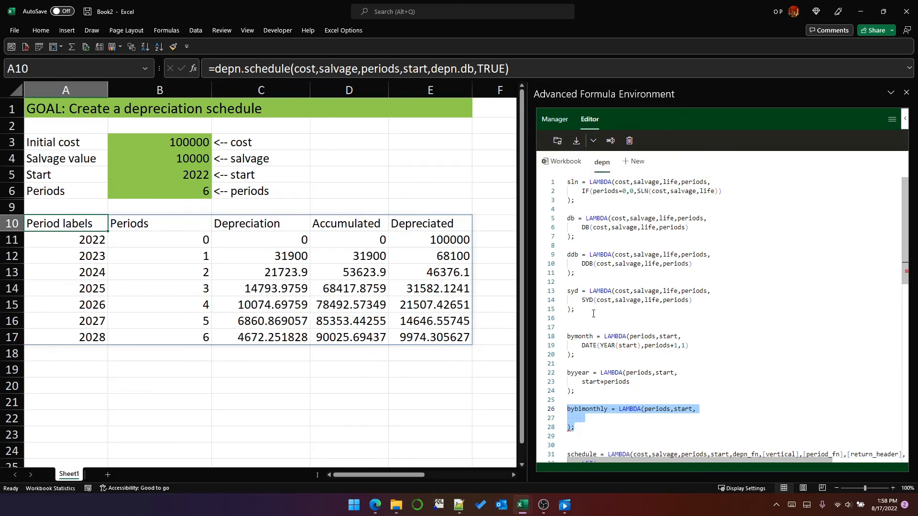
scroll(593, 313, down, 2)
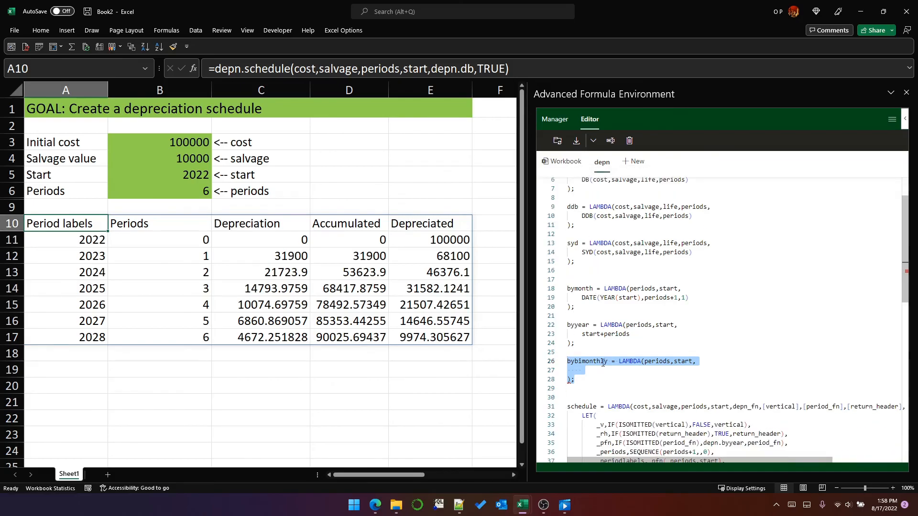
double_click(823, 408)
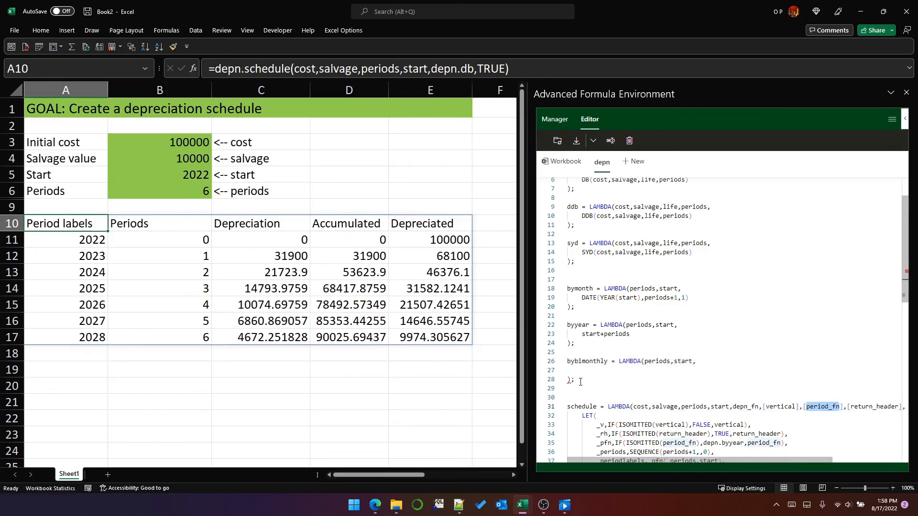
drag(580, 382, 558, 363)
key(BackSpace)
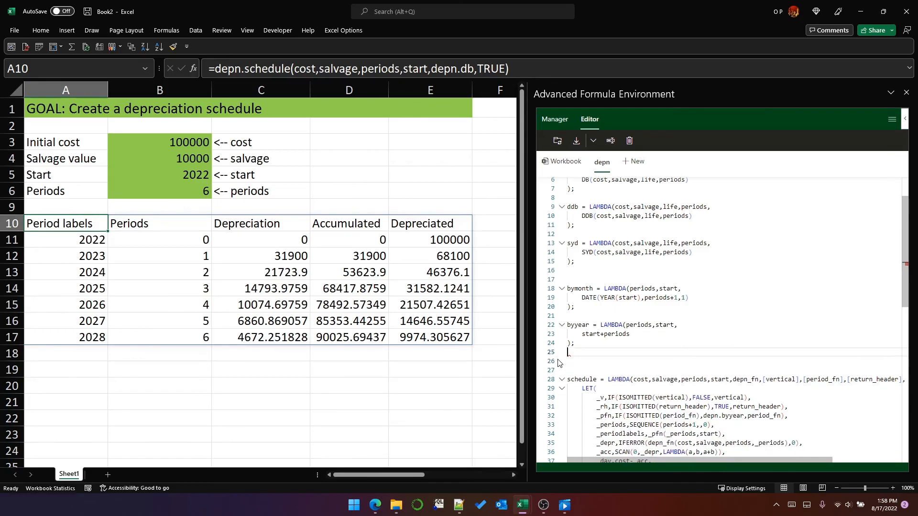
key(BackSpace)
key(BackSpace)
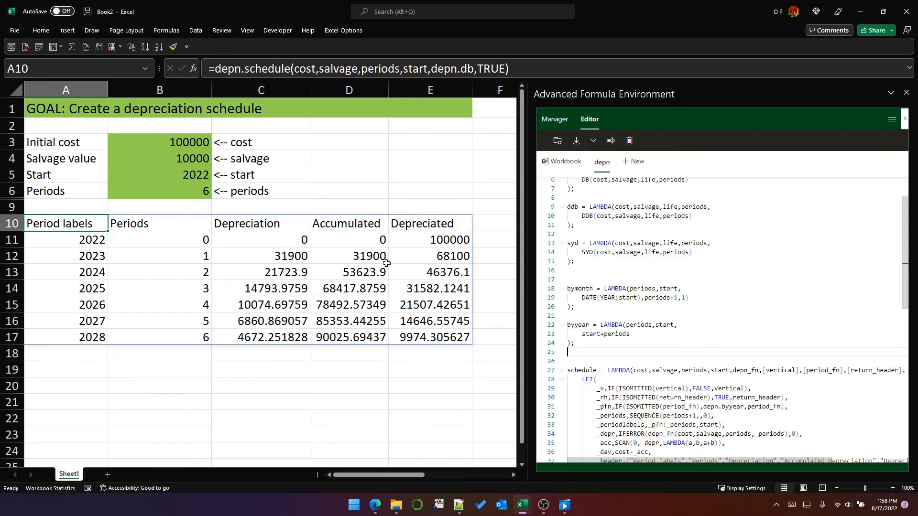
Step: Set the Start input in B5 to the date 2022-01-01
click(181, 176)
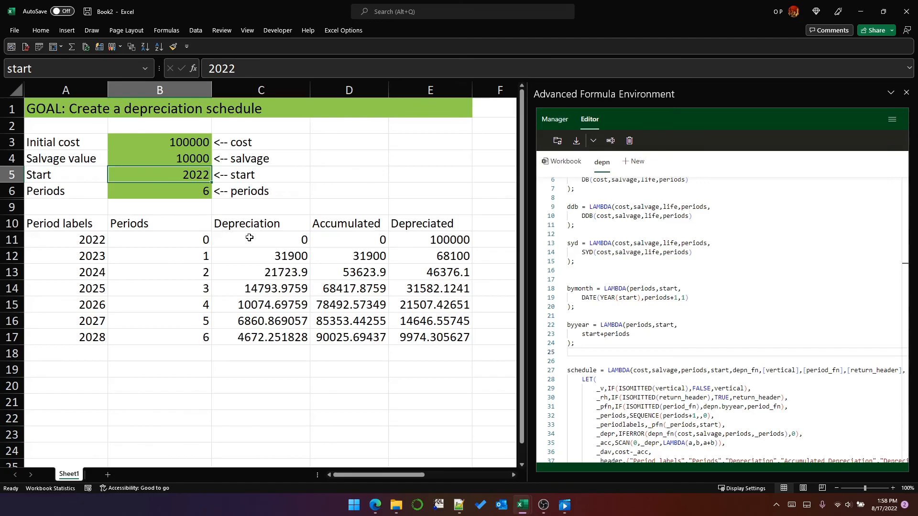
text(2022-01-01)
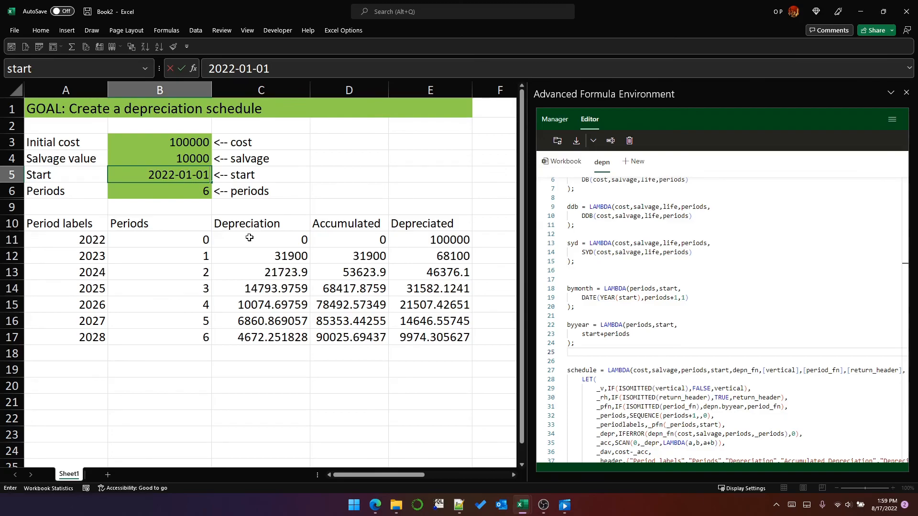
key(Return)
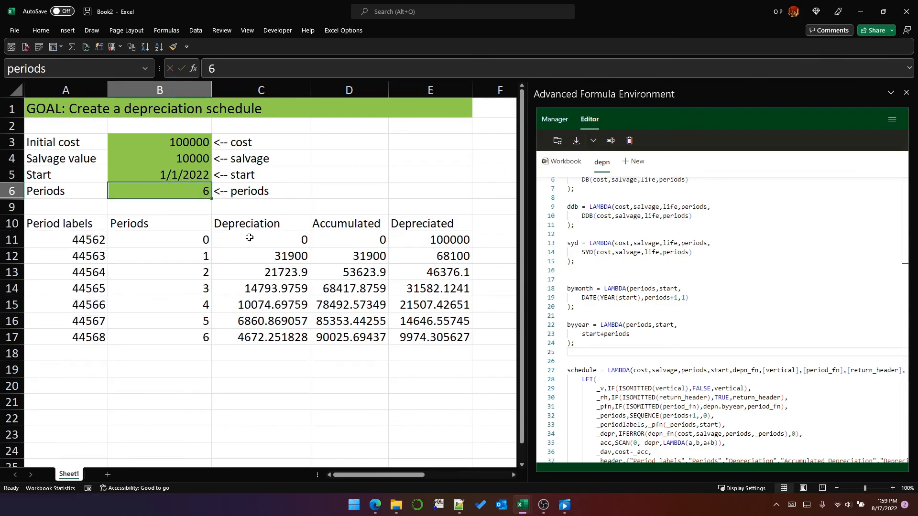
Step: Format the period labels in A11:A17 as Short Date
click(62, 239)
key(Down)
drag(75, 239, 83, 336)
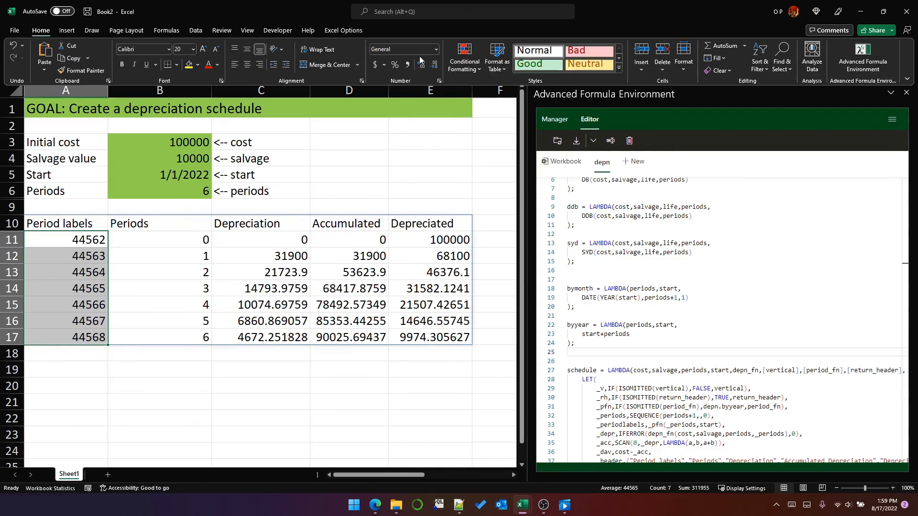
click(436, 49)
click(420, 162)
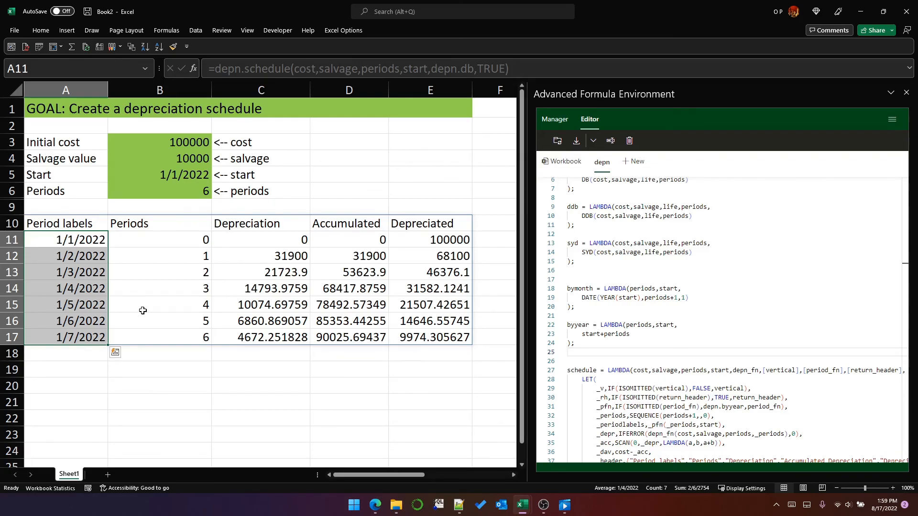
scroll(693, 350, up, 2)
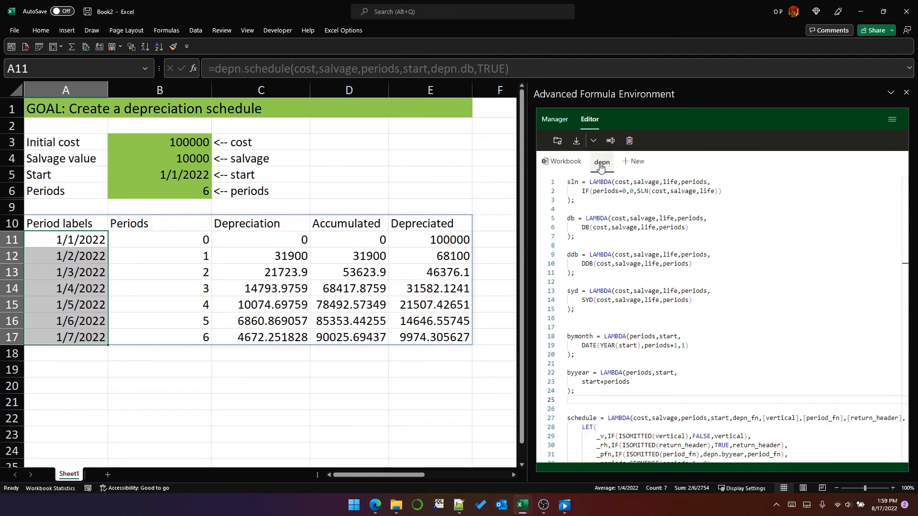
scroll(642, 268, down, 7)
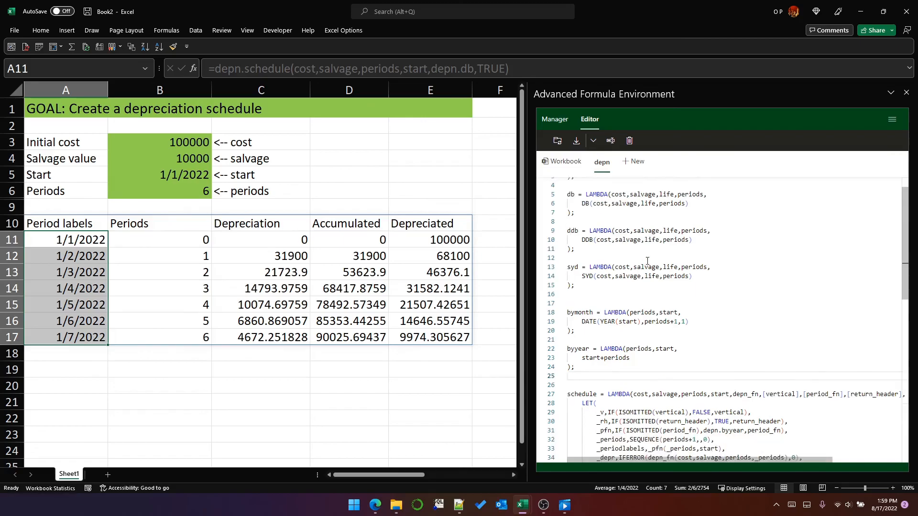